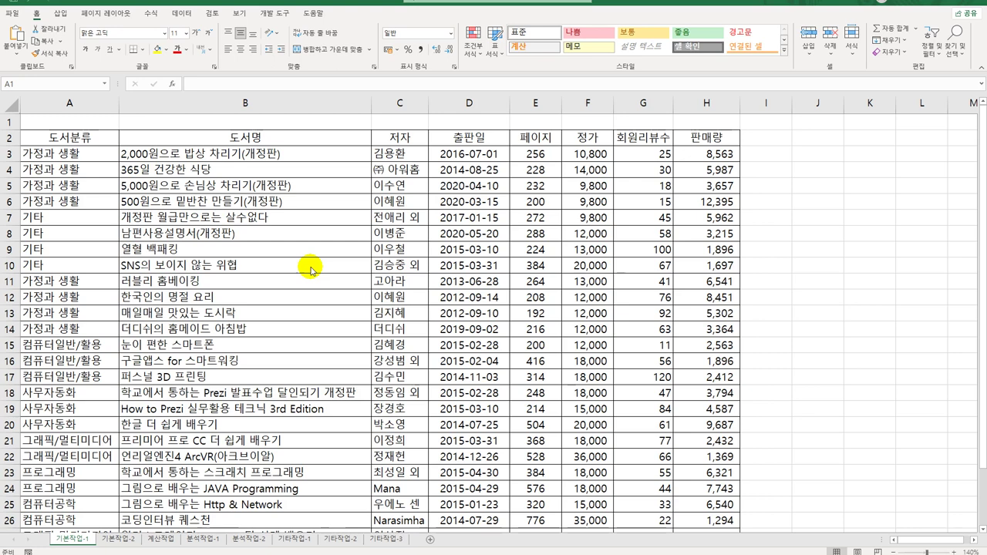
# Enter the criteria label 조건 in cell A32, below the book table
pyautogui.click(88, 145)
pyautogui.scroll(-3, 441, 403)
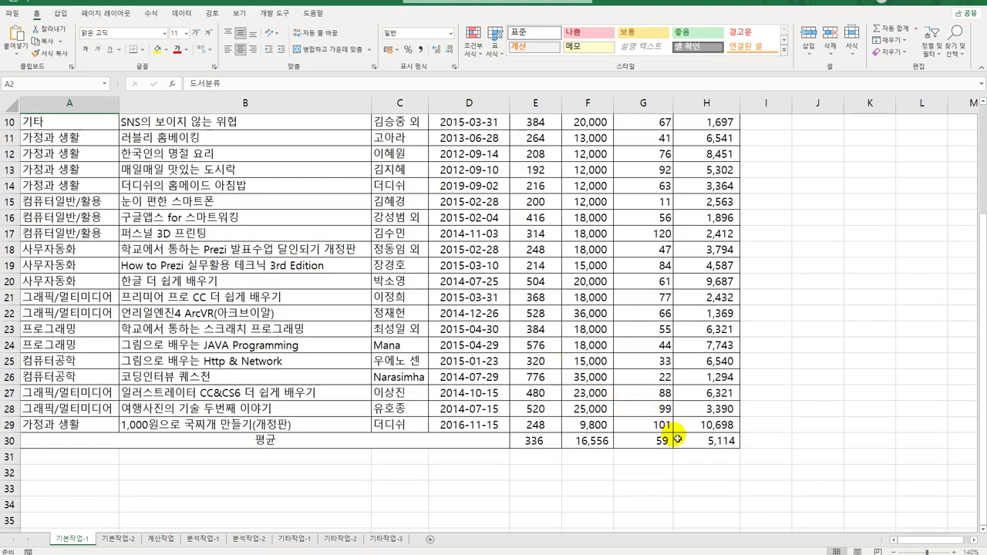
pyautogui.click(726, 438)
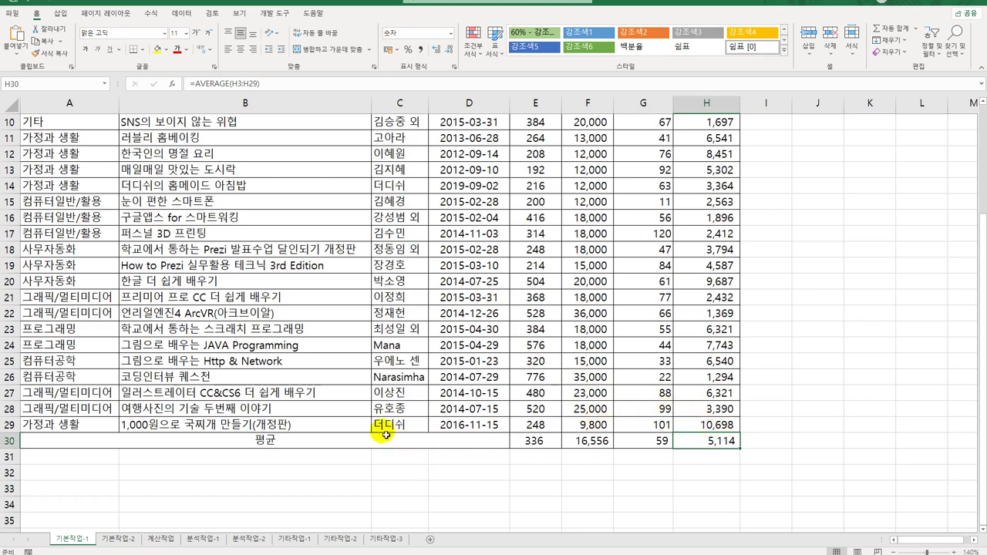
pyautogui.moveTo(77, 471)
pyautogui.mouseDown()
pyautogui.moveTo(85, 485)
pyautogui.moveTo(83, 475)
pyautogui.mouseUp()
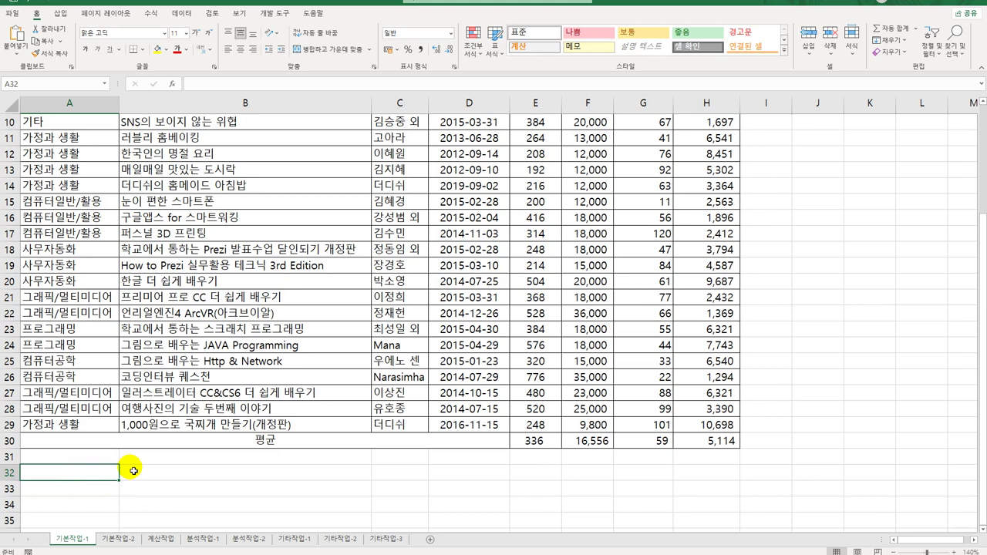
pyautogui.write('WH')
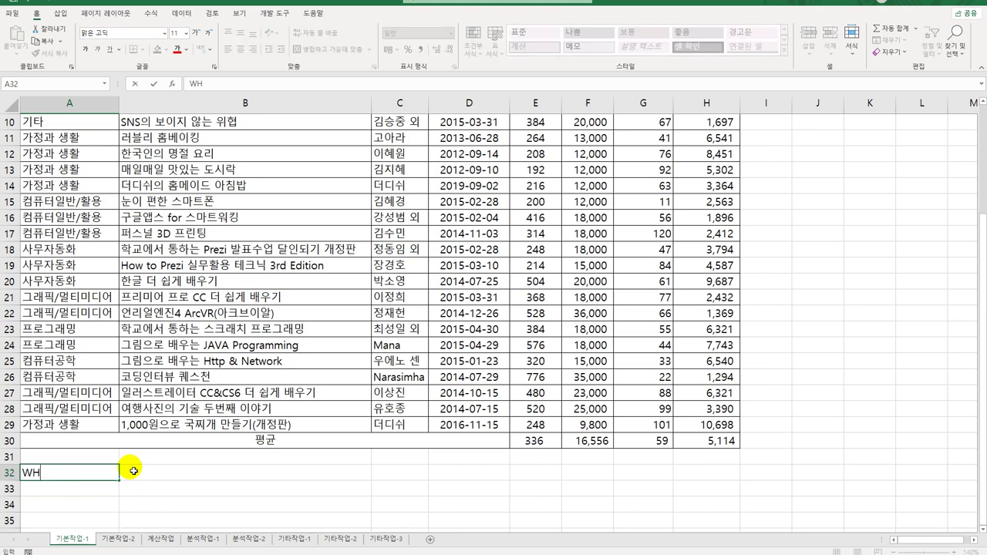
pyautogui.press('BackSpace')
pyautogui.press('BackSpace')
pyautogui.write('조건')
pyautogui.press('Return')
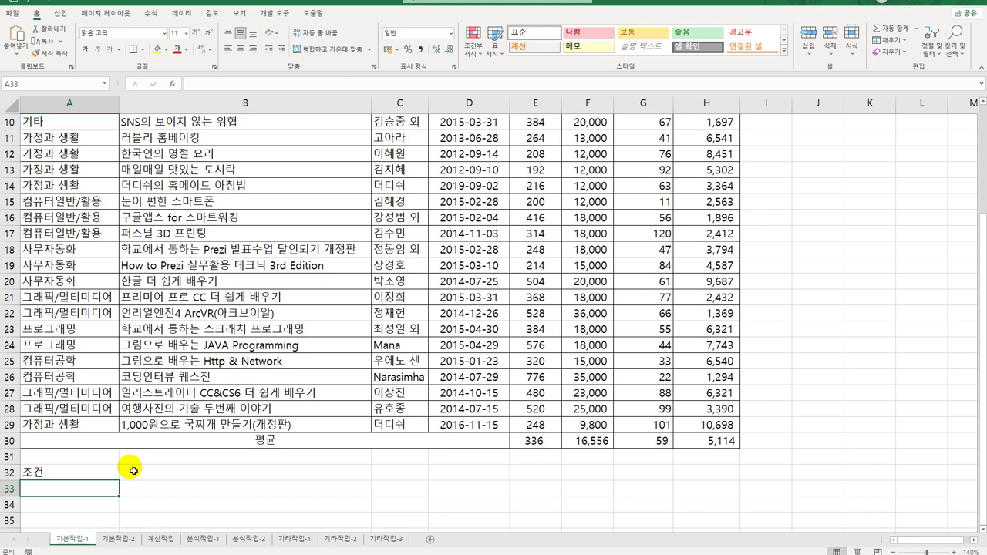
# Begin an AND formula in A33 with a nested OR whose first test is A3="컴퓨터일반/활용"
pyautogui.write('=')
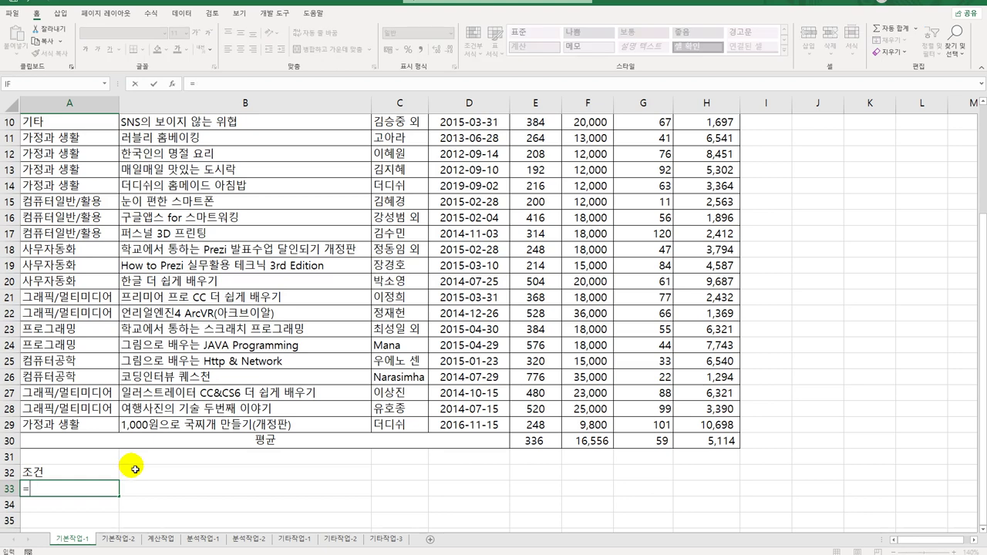
pyautogui.write('AND(')
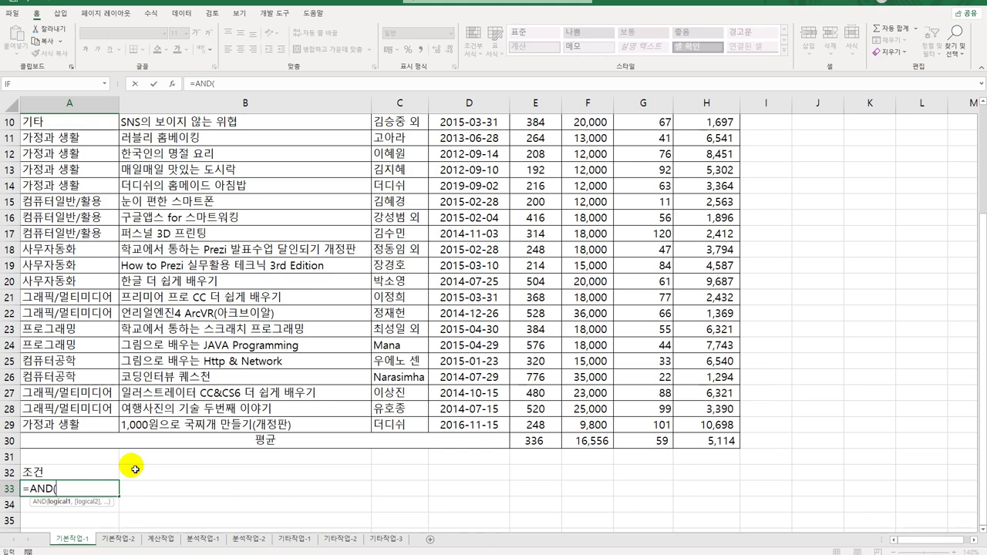
pyautogui.write('OR(')
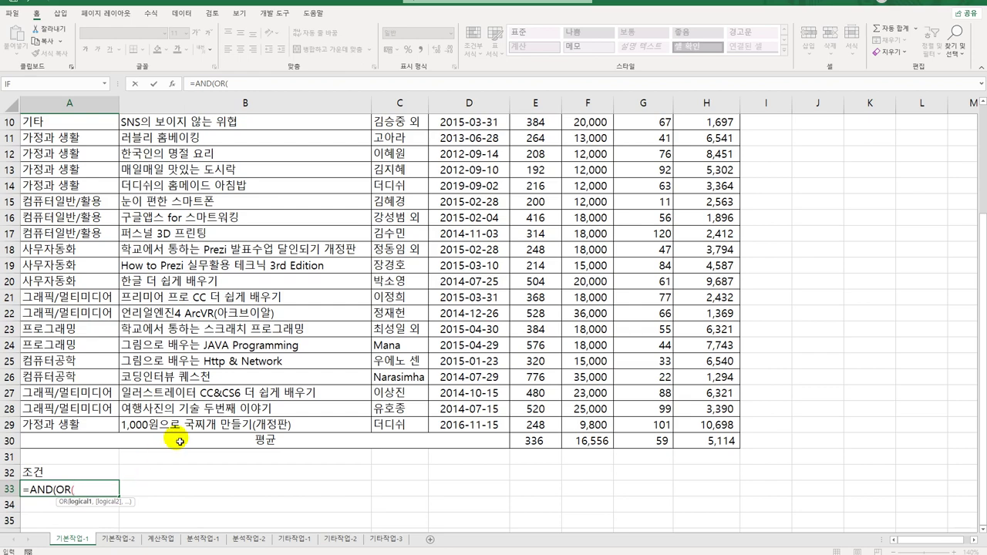
pyautogui.scroll(3, 162, 448)
pyautogui.click(68, 154)
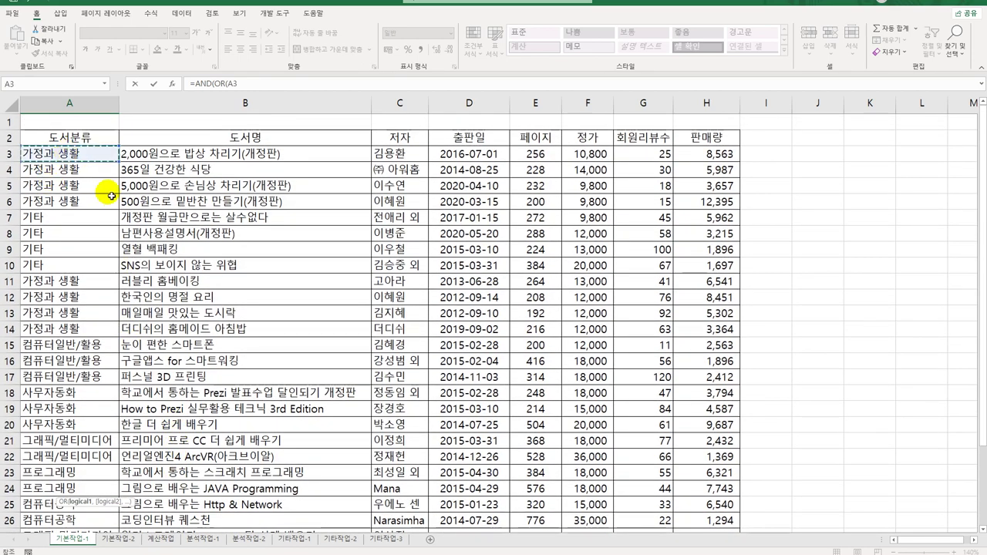
pyautogui.scroll(-1, 120, 204)
pyautogui.scroll(-5, 120, 204)
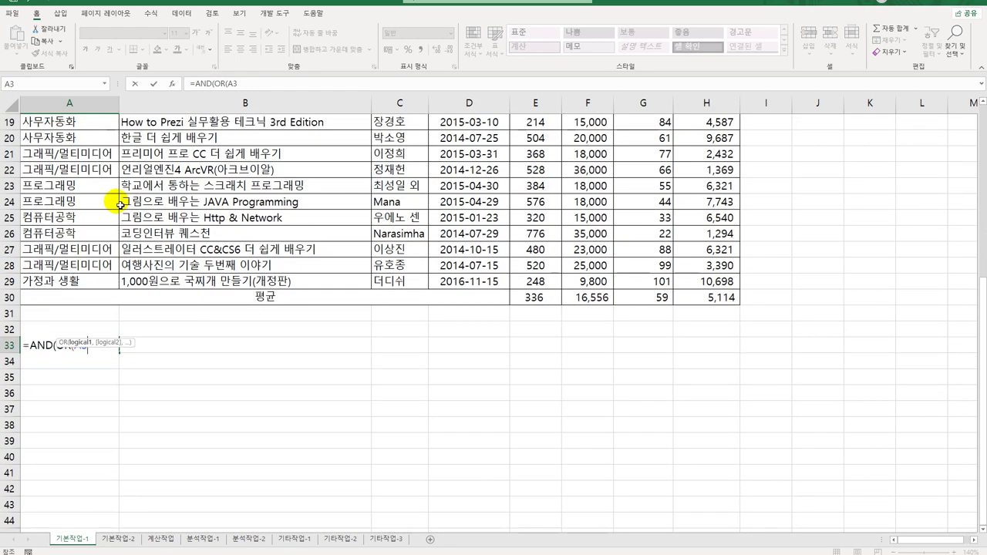
pyautogui.write('=')
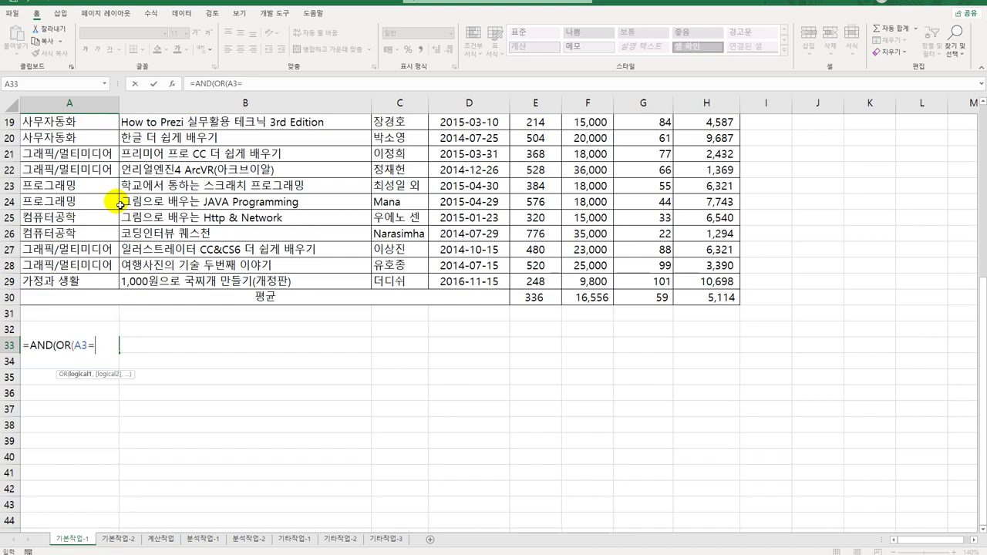
pyautogui.write('"')
pyautogui.write('컴퓨텅')
pyautogui.write('일반/활용')
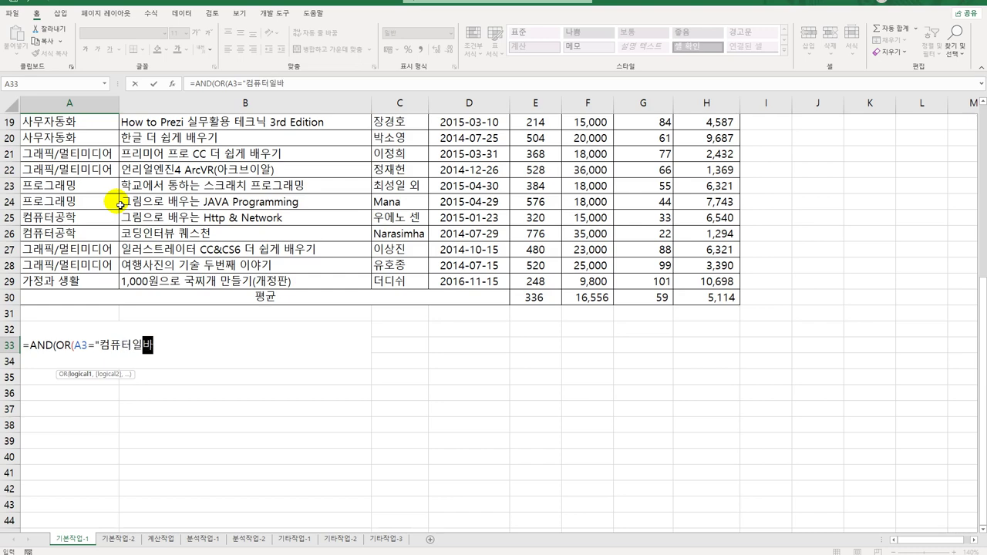
pyautogui.write('",')
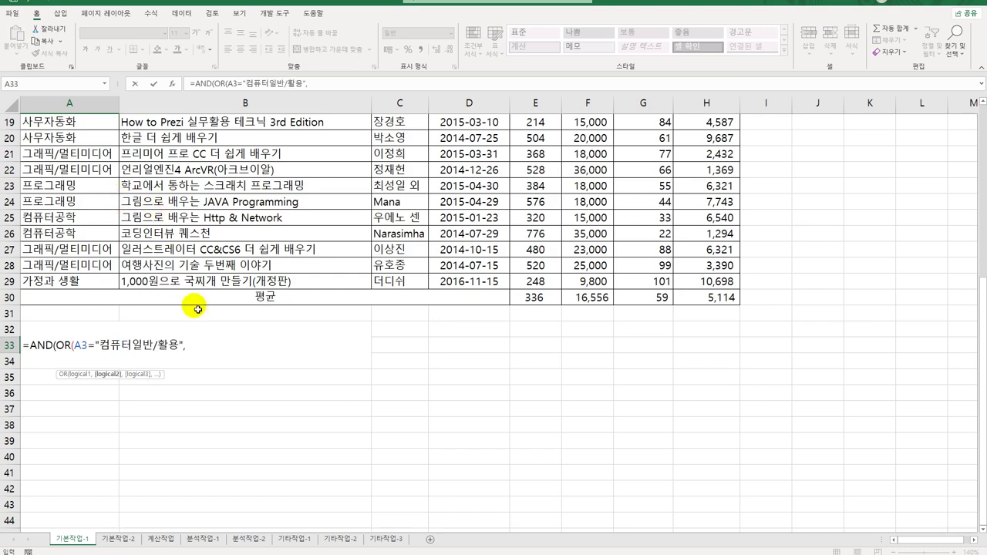
# Add A3="사무자동화" as the second OR test in the formula and close the OR function
pyautogui.scroll(6, 193, 304)
pyautogui.click(89, 154)
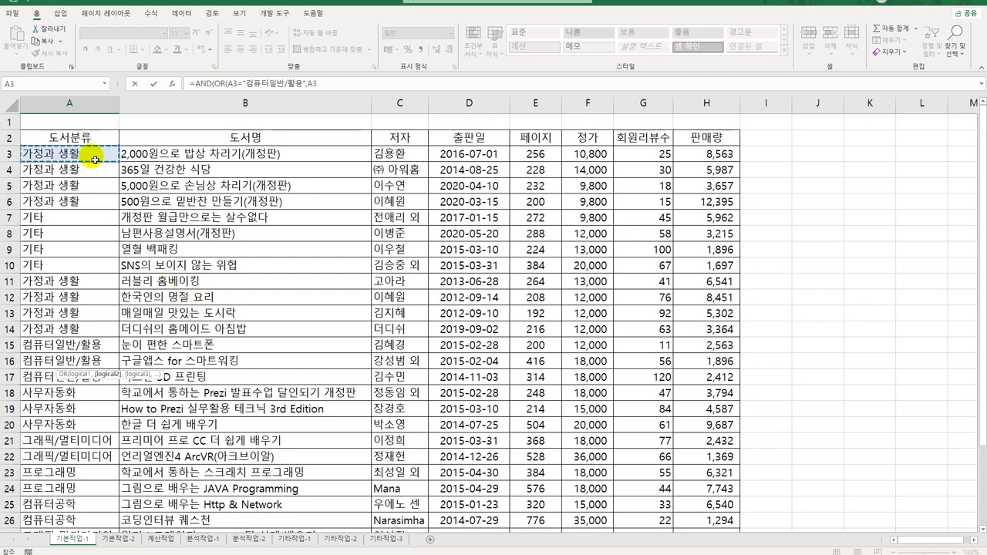
pyautogui.write('=')
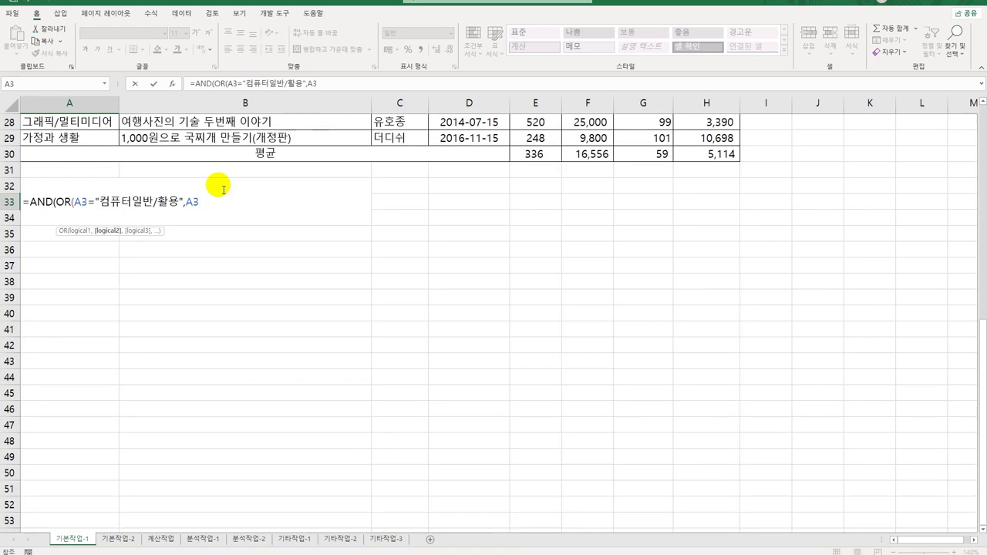
pyautogui.write('"')
pyautogui.write('tka')
pyautogui.press('BackSpace')
pyautogui.press('BackSpace')
pyautogui.press('BackSpace')
pyautogui.write('삼무호')
pyautogui.press('BackSpace')
pyautogui.press('BackSpace')
pyautogui.write('자동화")')
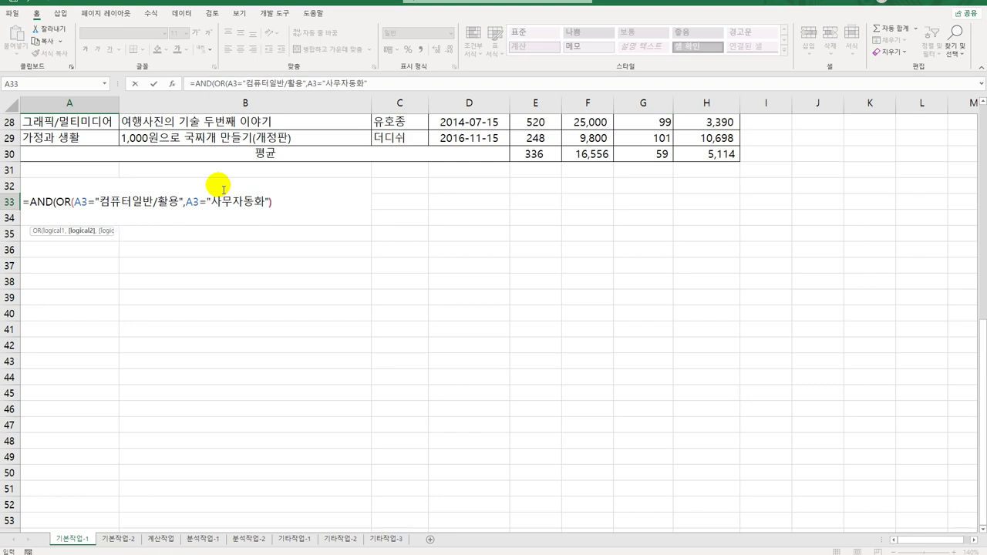
pyautogui.write(',')
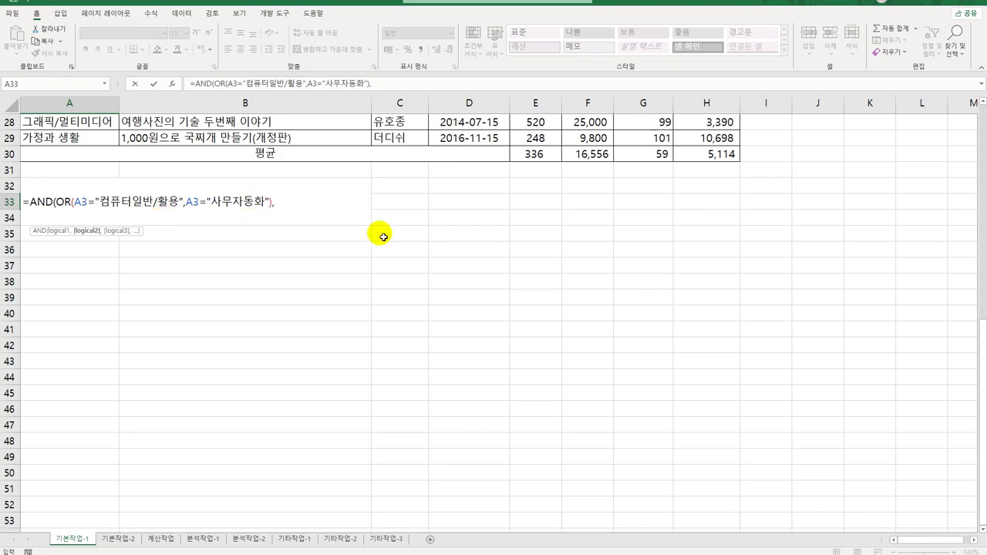
# Complete the AND formula with the price test F3>=AVERAGE($F$3:$F$29) and commit it
pyautogui.scroll(9, 621, 232)
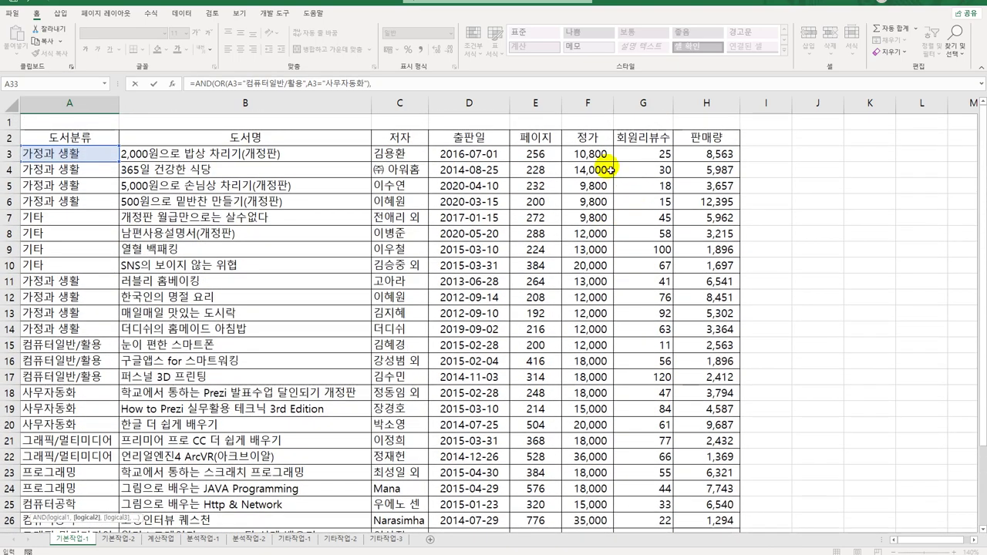
pyautogui.click(593, 155)
pyautogui.scroll(-6, 590, 185)
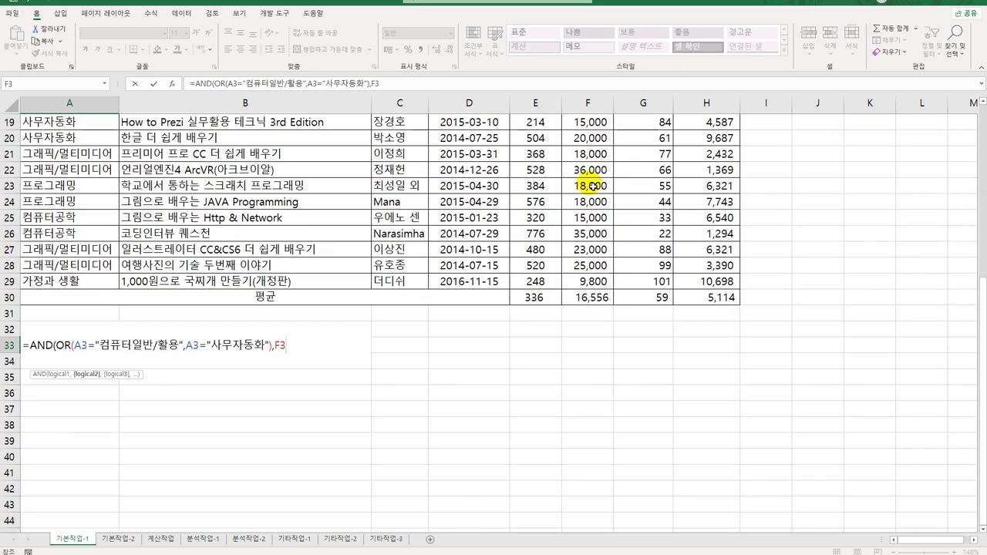
pyautogui.write('>=AVERAGE(')
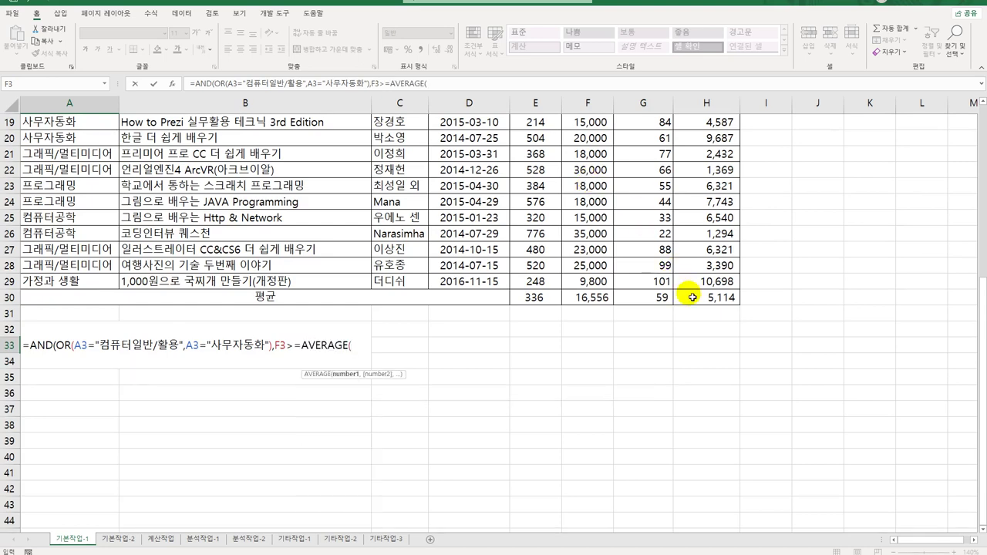
pyautogui.scroll(6, 687, 291)
pyautogui.moveTo(585, 154); pyautogui.dragTo(578, 497)
pyautogui.scroll(-3, 610, 481)
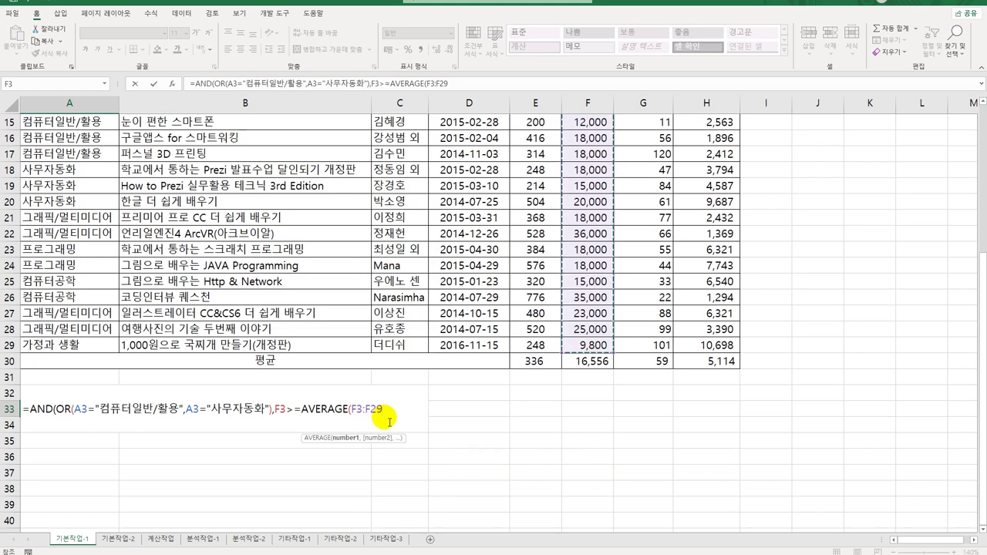
pyautogui.press('F4')
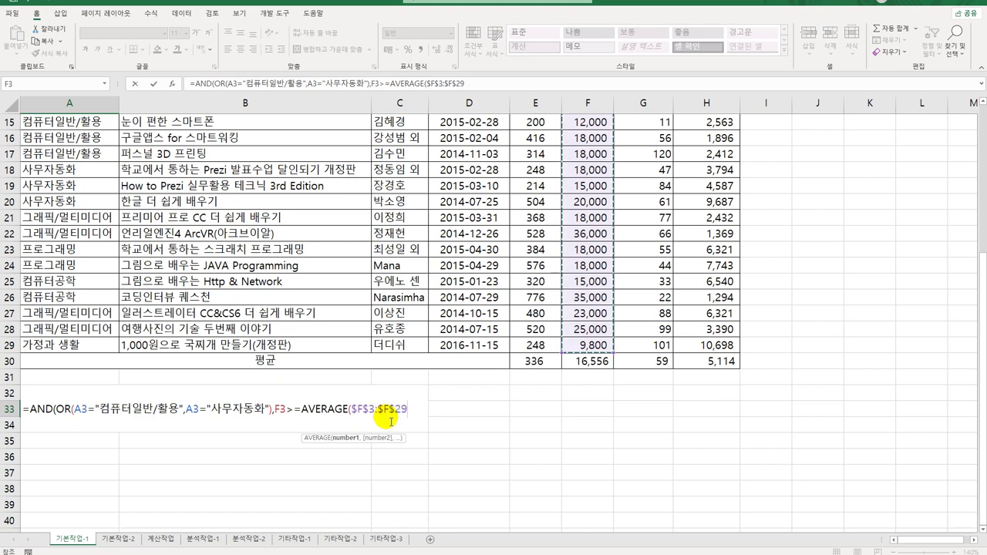
pyautogui.write('))')
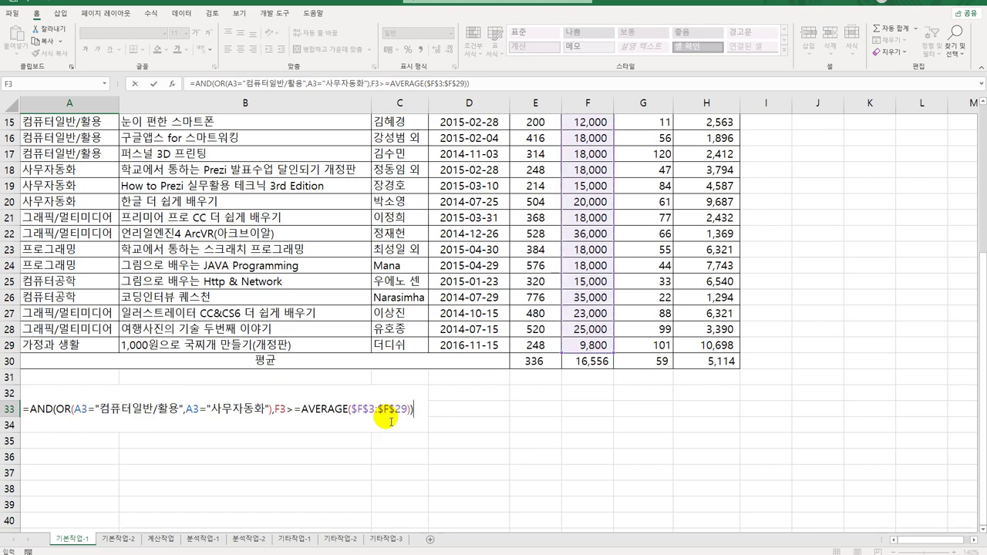
pyautogui.press('Return')
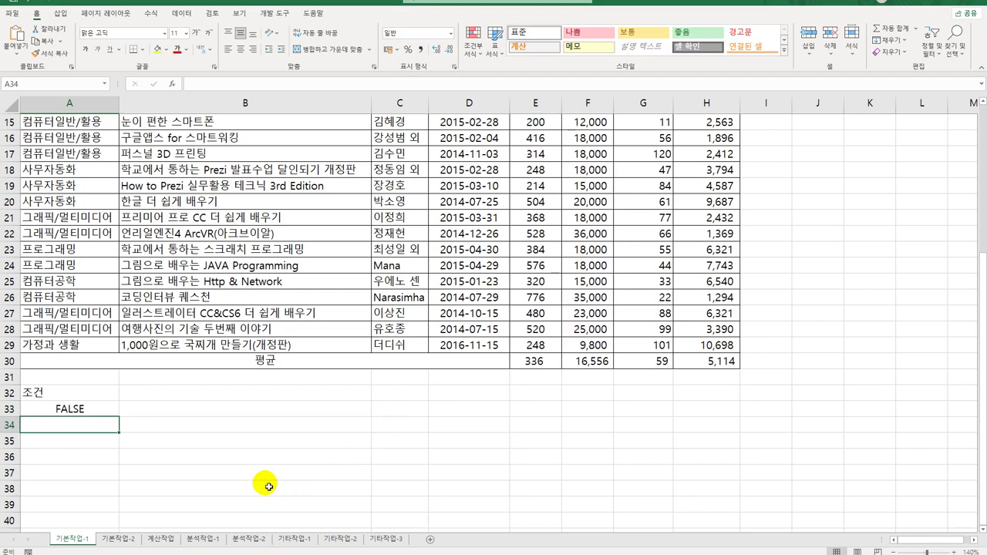
# Copy the table headers 도서명, 페이지, 정가 and 판매량 into the output row starting at B35
pyautogui.scroll(5, 259, 465)
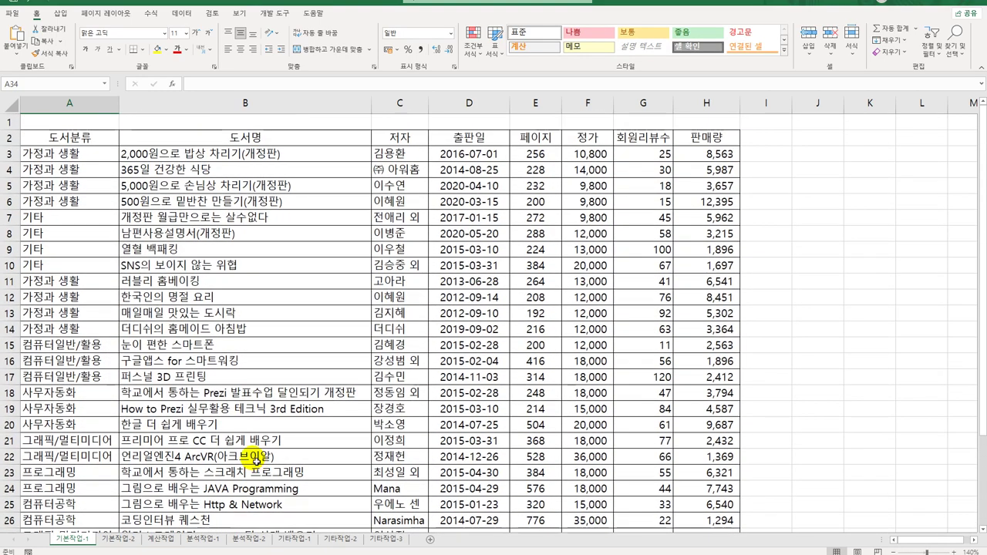
pyautogui.click(213, 140)
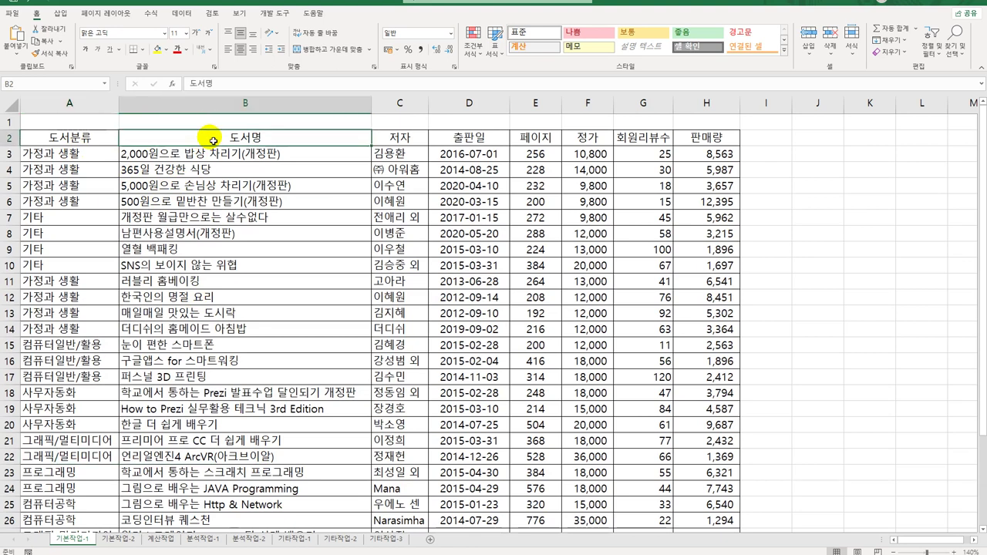
pyautogui.keyDown('ctrl'); pyautogui.click(542, 143); pyautogui.keyUp('ctrl')
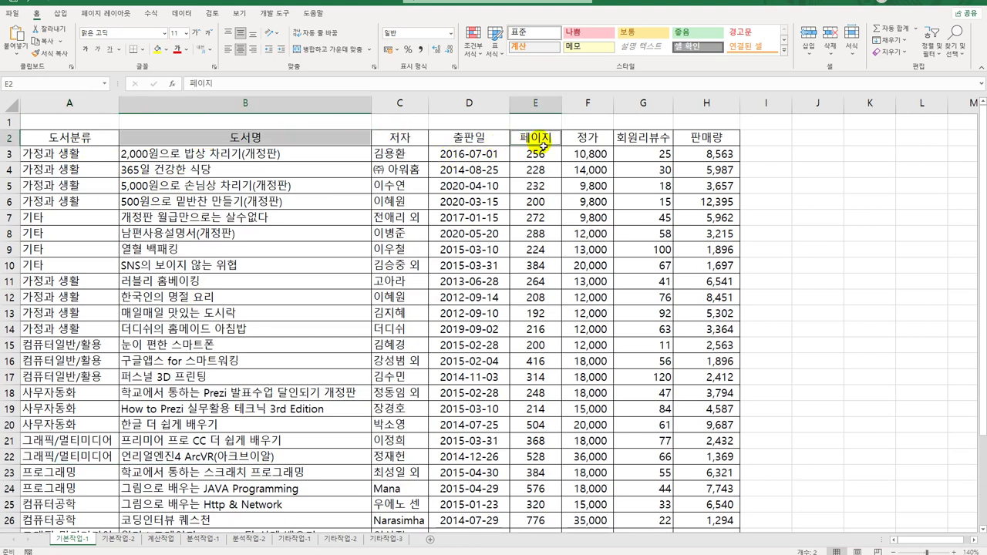
pyautogui.keyDown('ctrl'); pyautogui.click(601, 143); pyautogui.keyUp('ctrl')
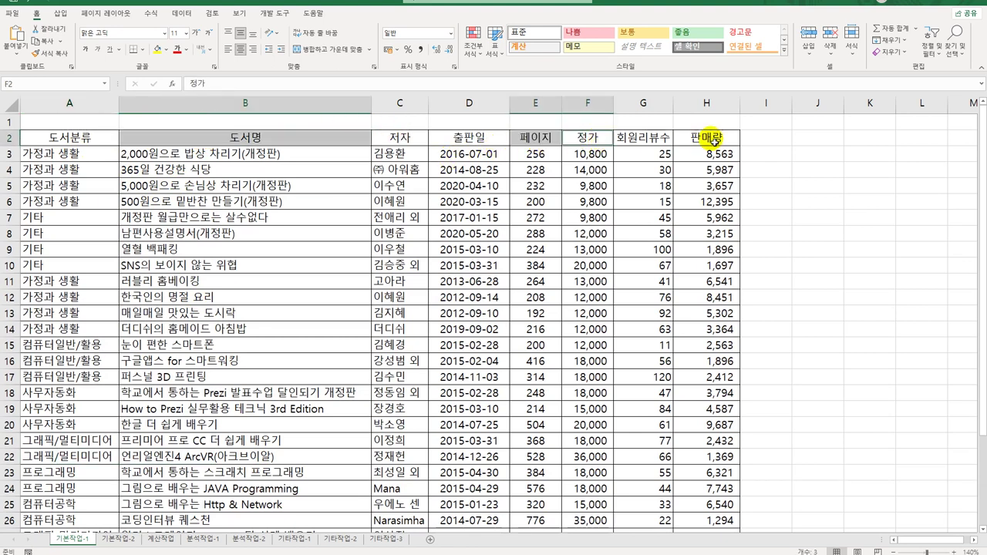
pyautogui.keyDown('ctrl'); pyautogui.click(712, 141); pyautogui.keyUp('ctrl')
pyautogui.scroll(-6, 400, 308)
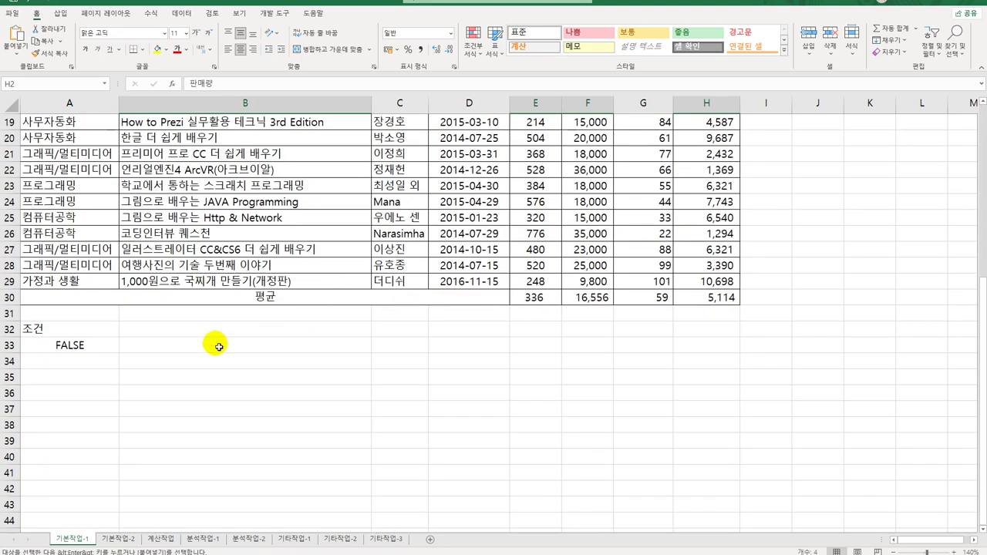
pyautogui.click(65, 381)
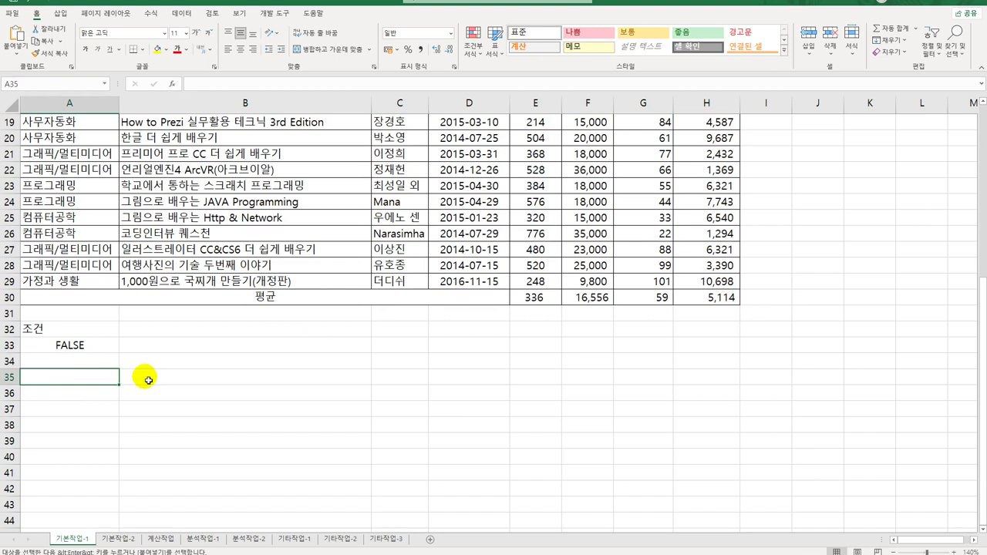
pyautogui.click(148, 379)
pyautogui.write('도서명\t페이지\t정가\t판매량')
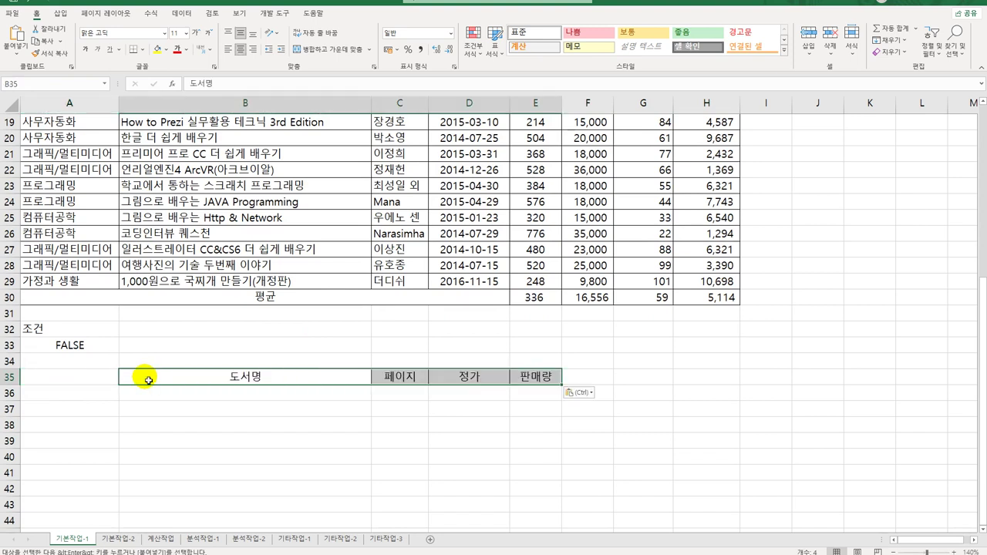
# Open the advanced filter for the book table and set its list range to $A$2:$H$29, leaving out the 평균 row
pyautogui.scroll(6, 154, 370)
pyautogui.click(238, 249)
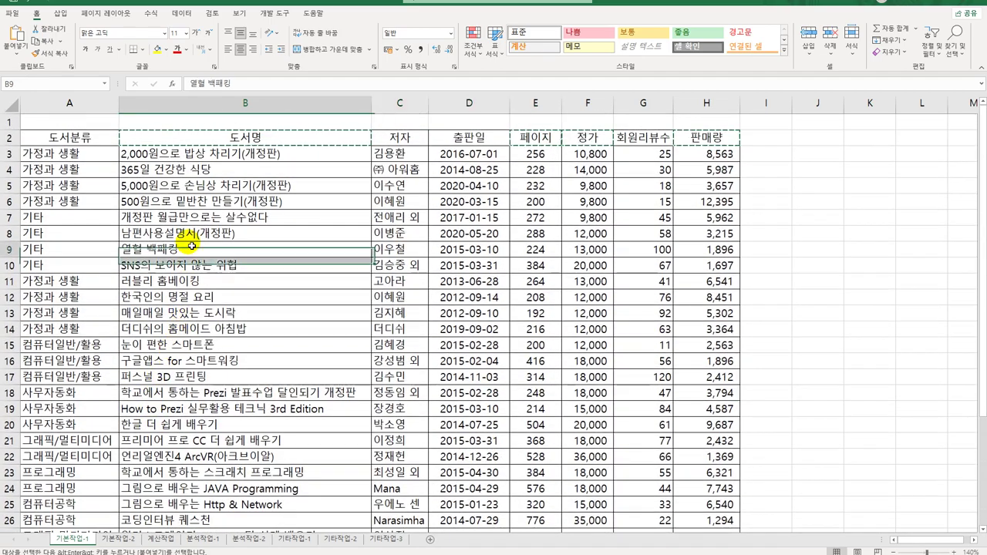
pyautogui.click(182, 13)
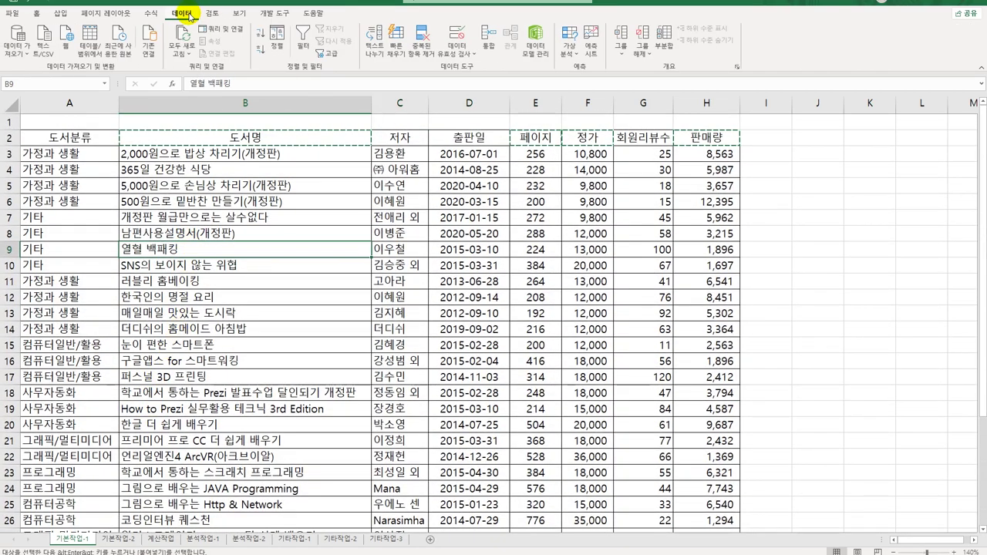
pyautogui.click(331, 58)
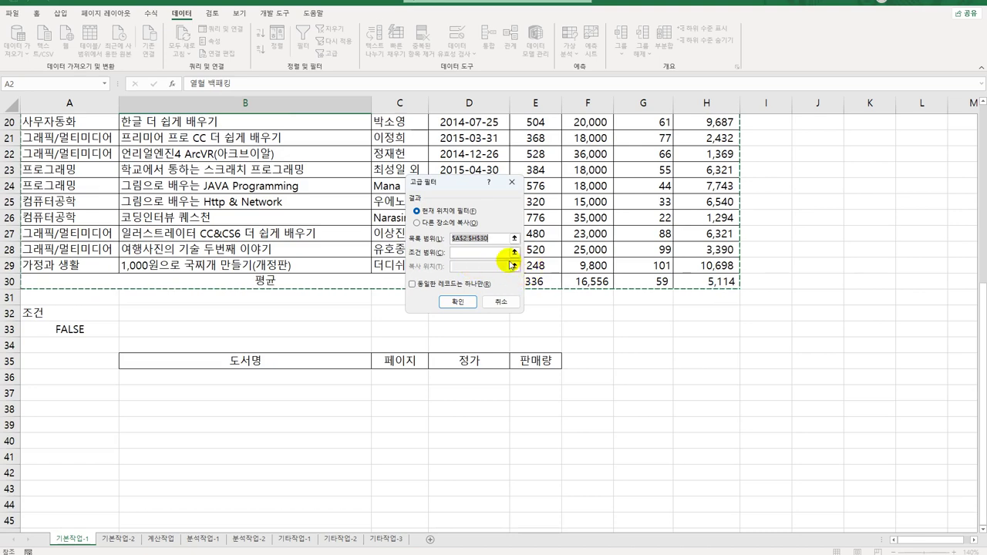
pyautogui.scroll(6, 324, 271)
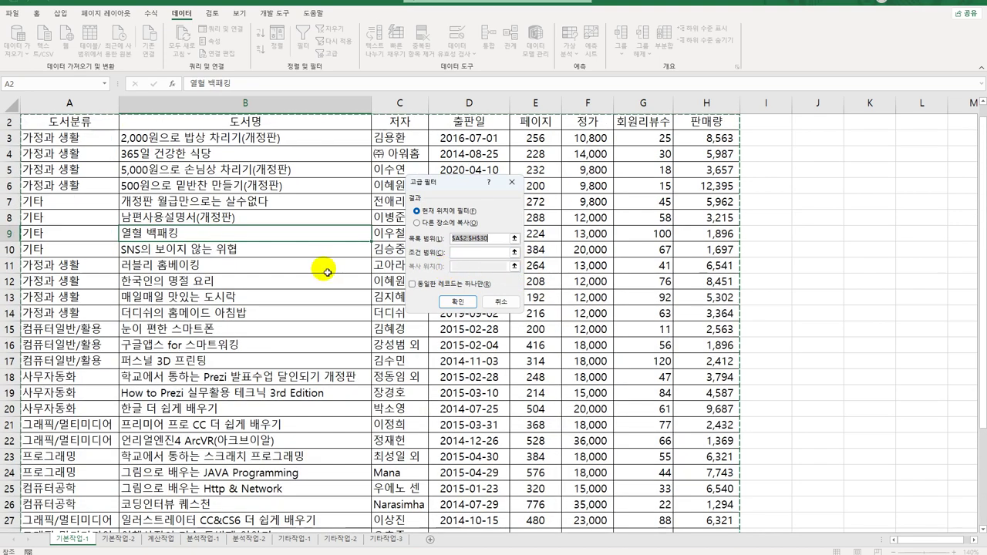
pyautogui.moveTo(48, 136); pyautogui.dragTo(683, 497)
# Set the advanced filter's criteria range to $A$32:$A$33
pyautogui.click(476, 253)
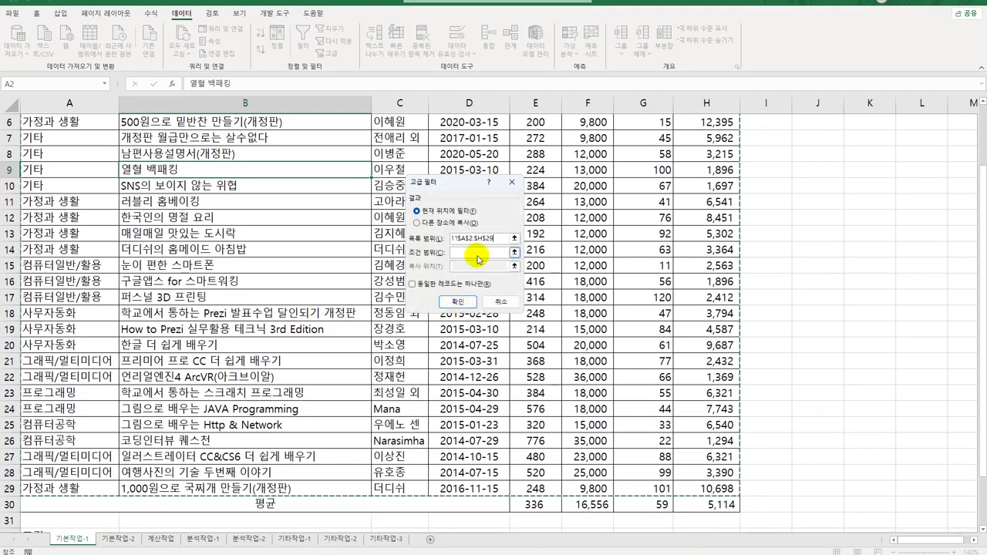
pyautogui.scroll(-6, 346, 404)
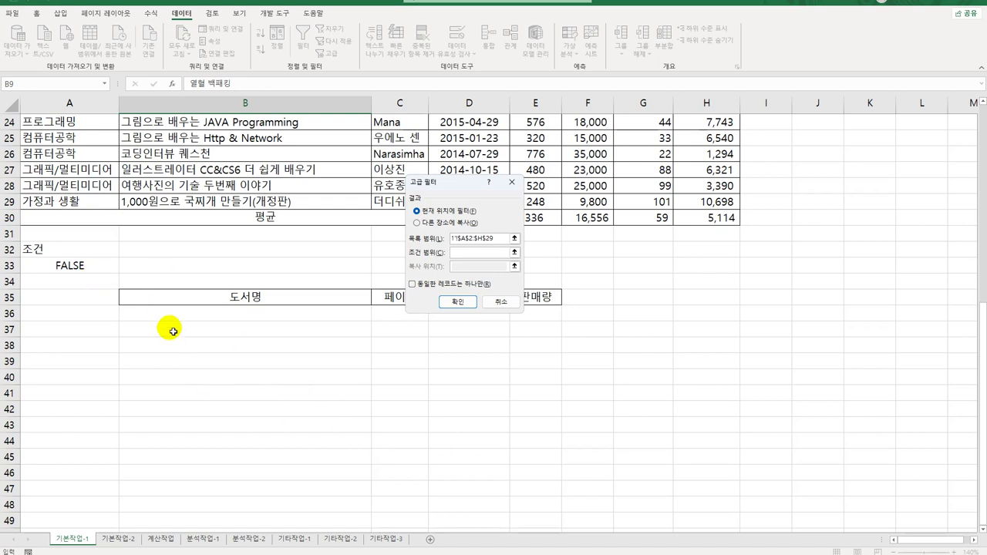
pyautogui.moveTo(70, 252); pyautogui.dragTo(69, 265)
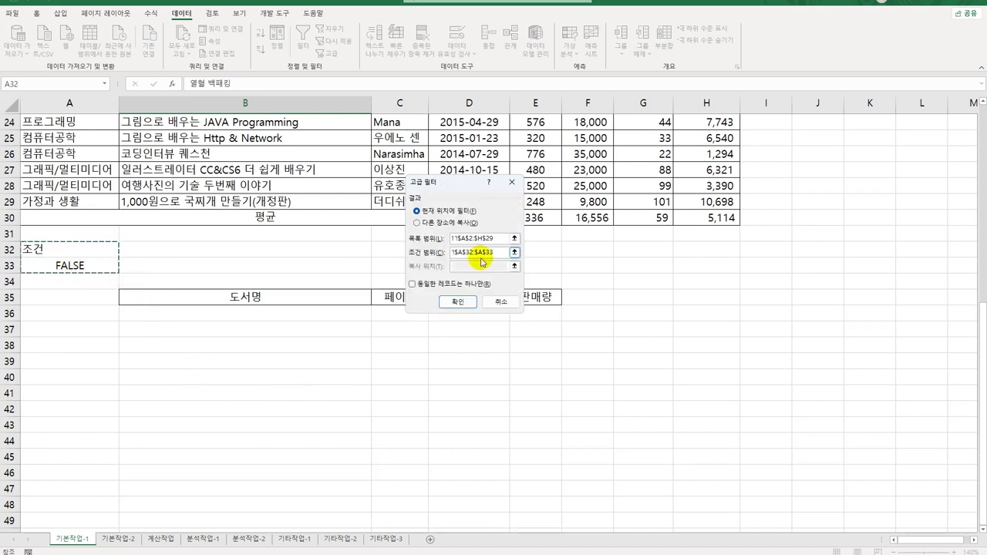
# Choose to copy the filter results to another location, $B$35:$E$35, and run the advanced filter
pyautogui.click(433, 222)
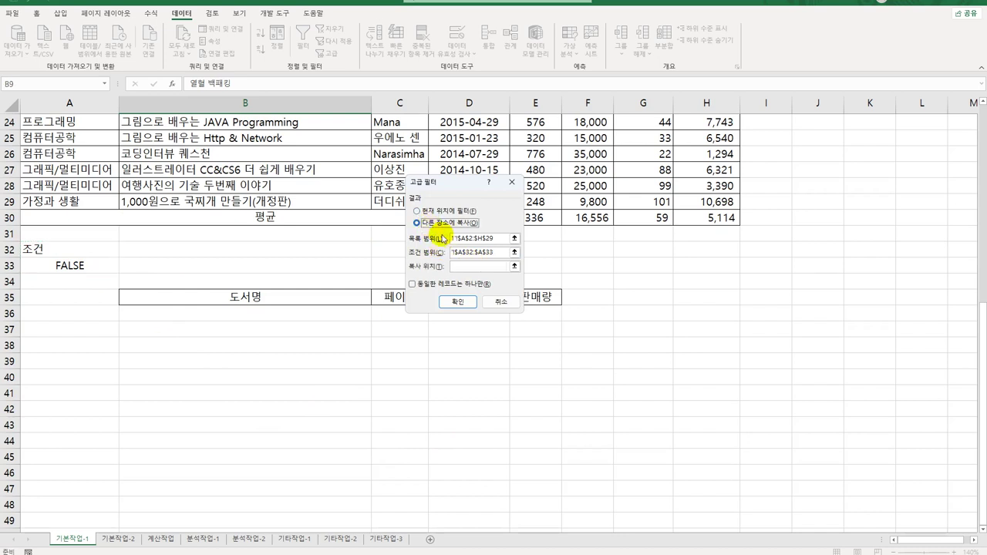
pyautogui.click(461, 268)
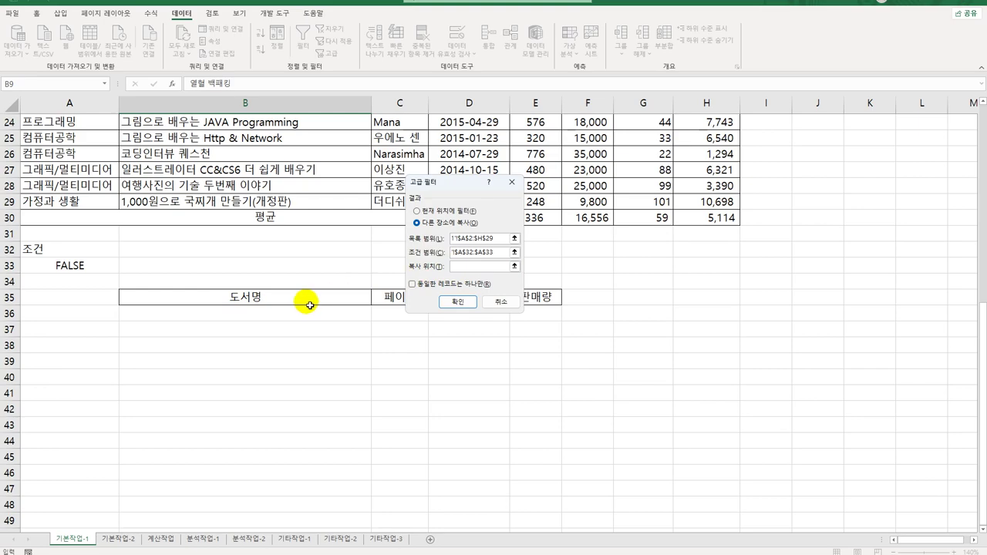
pyautogui.moveTo(309, 301); pyautogui.dragTo(529, 297)
pyautogui.click(458, 303)
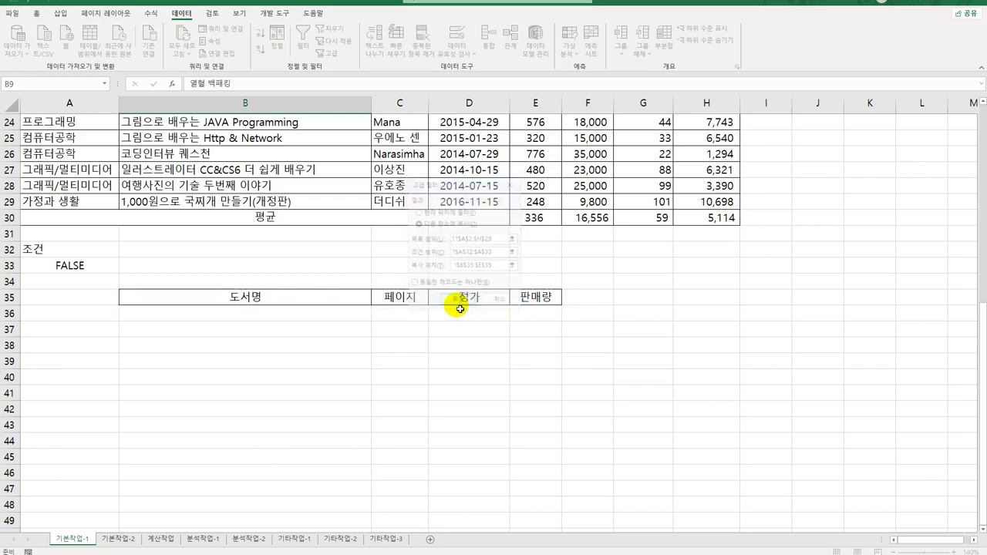
pyautogui.click(71, 217)
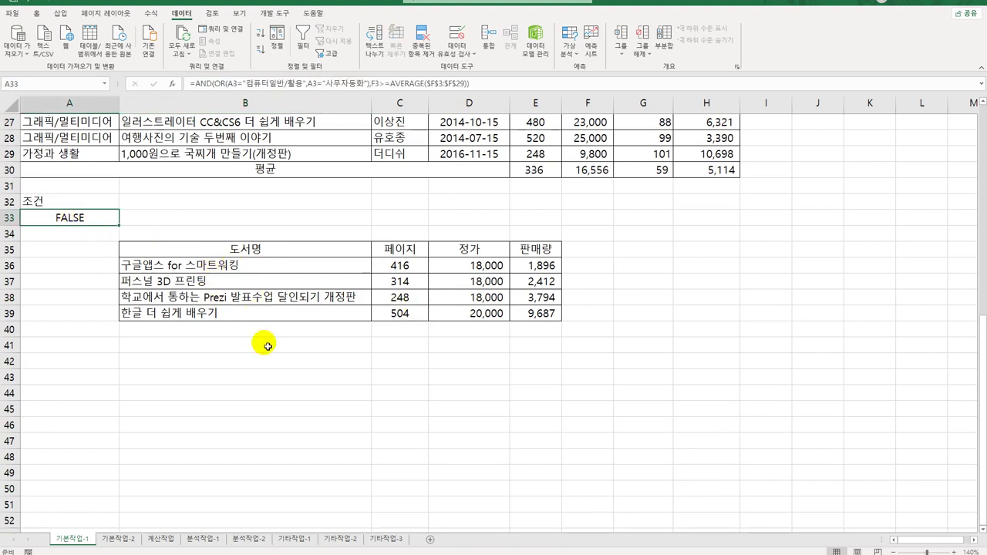
pyautogui.moveTo(223, 270); pyautogui.dragTo(516, 316)
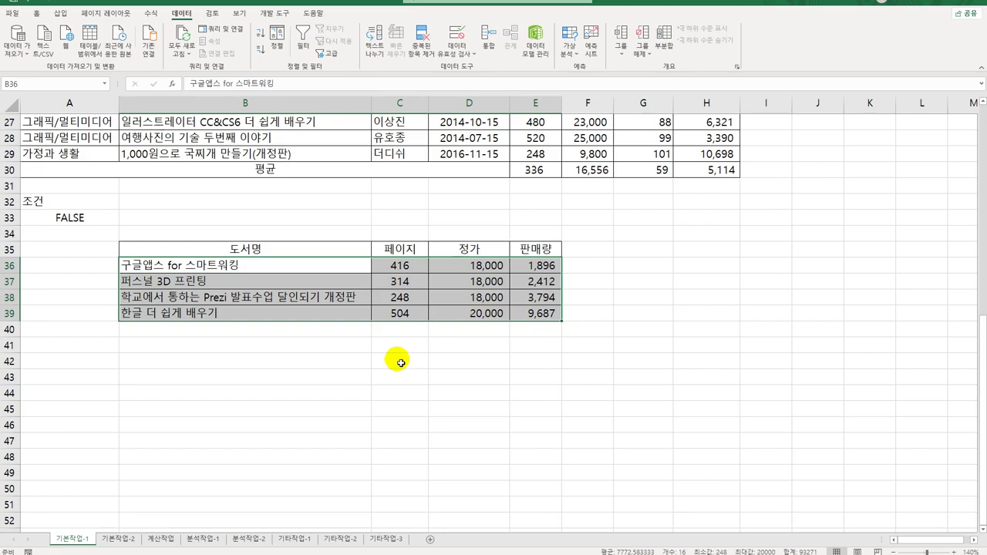
# Create a conditional formatting rule for A3:H29 that uses a formula to determine which cells to format
pyautogui.scroll(9, 393, 357)
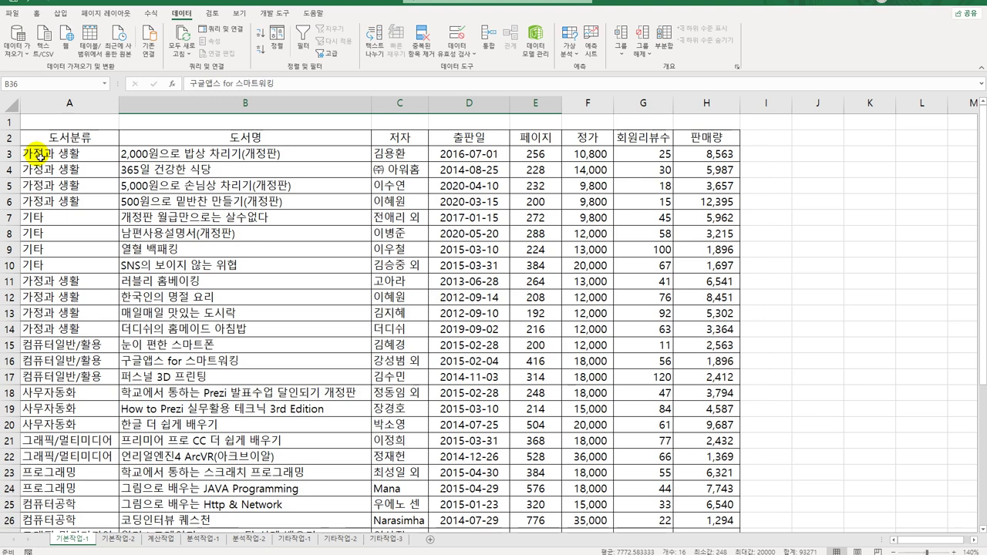
pyautogui.moveTo(58, 138); pyautogui.dragTo(185, 138)
pyautogui.click(61, 160)
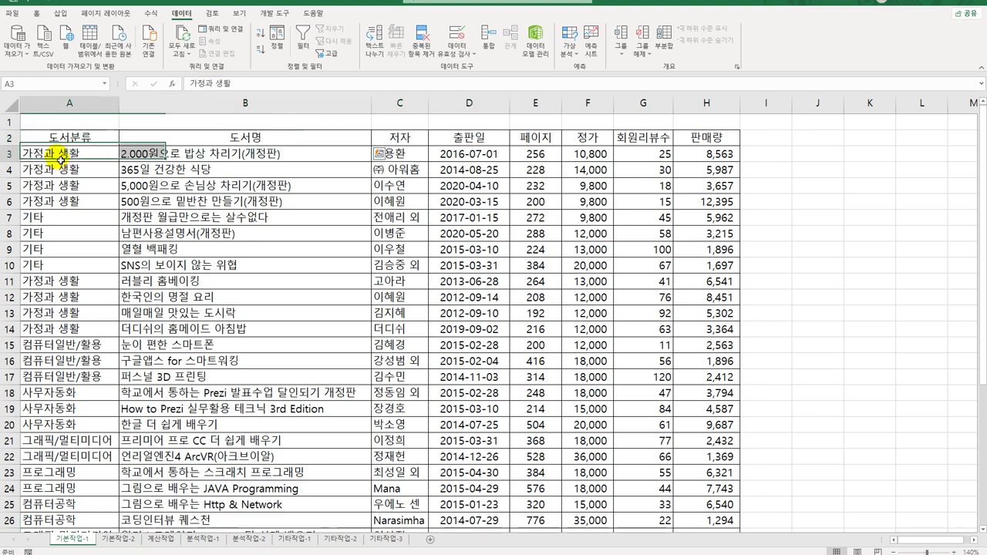
pyautogui.click(60, 159)
pyautogui.moveTo(61, 159); pyautogui.dragTo(683, 487)
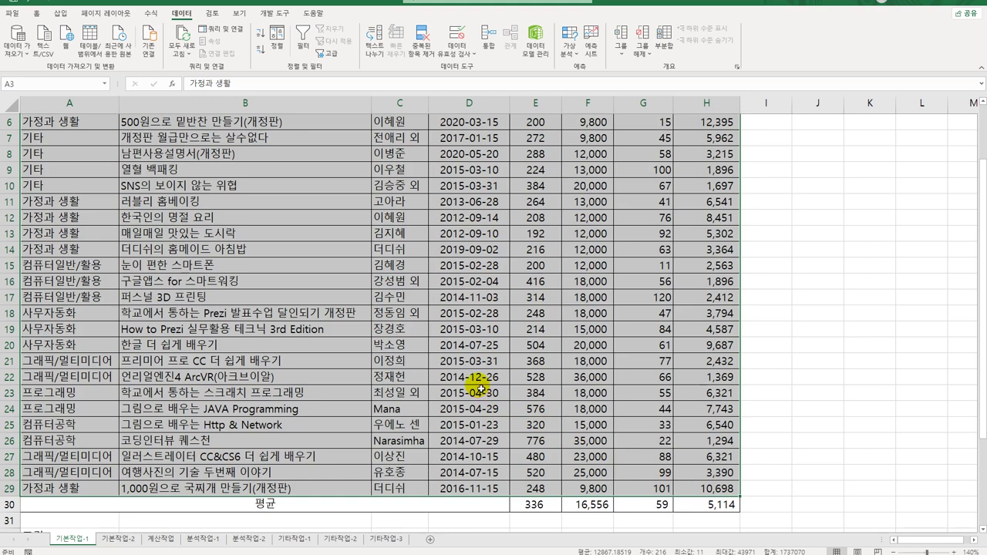
pyautogui.click(37, 14)
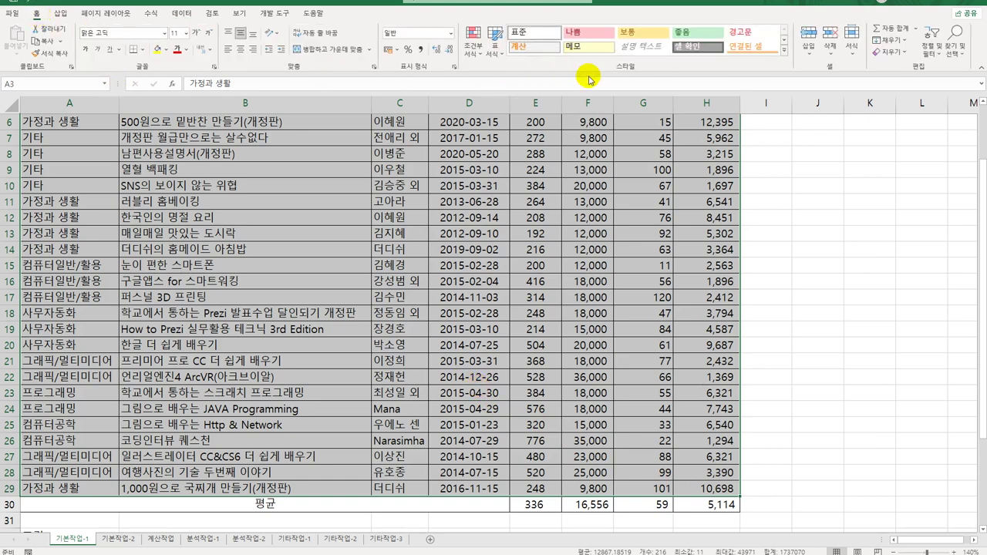
pyautogui.click(474, 47)
pyautogui.click(501, 195)
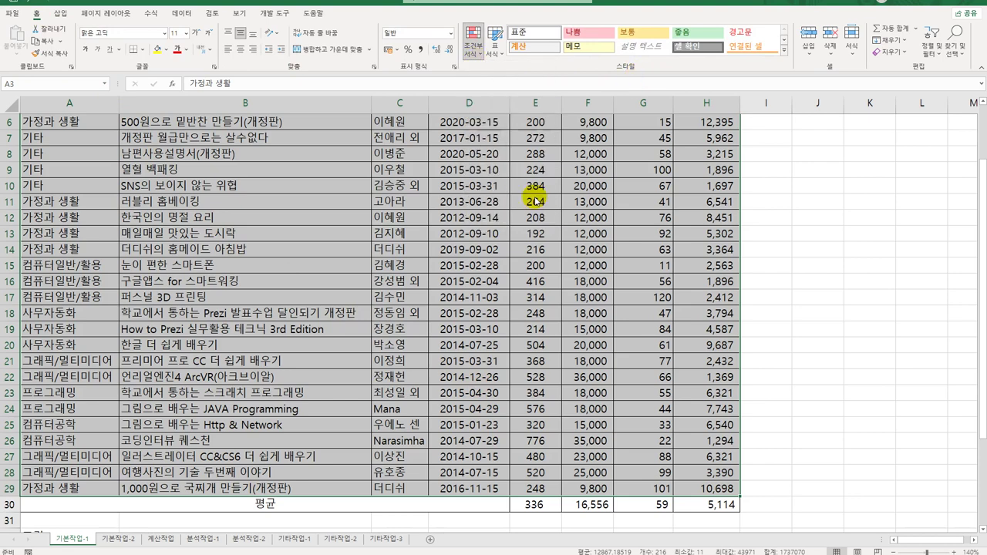
pyautogui.click(412, 241)
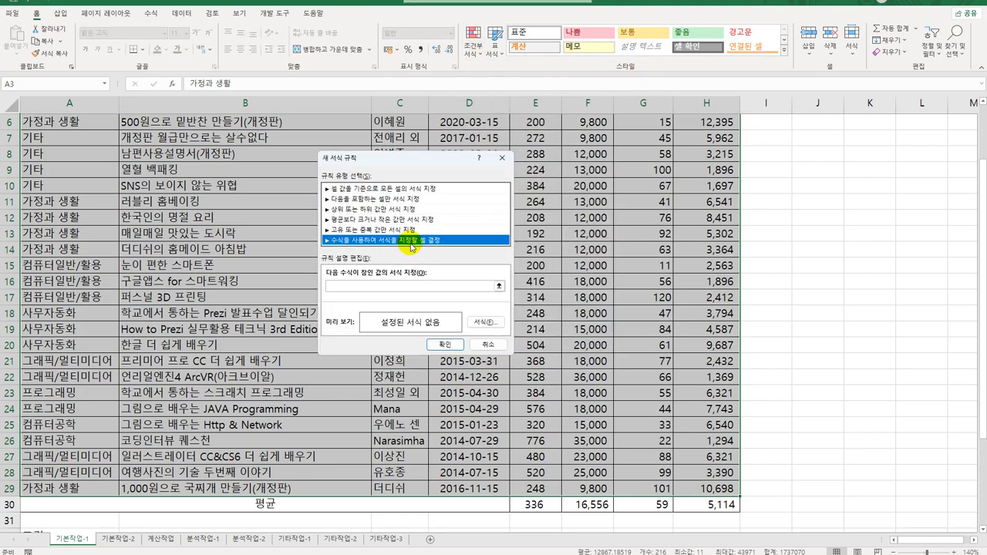
# Begin the rule formula with =AND(YEAR(TODAY())-YEAR(
pyautogui.click(397, 286)
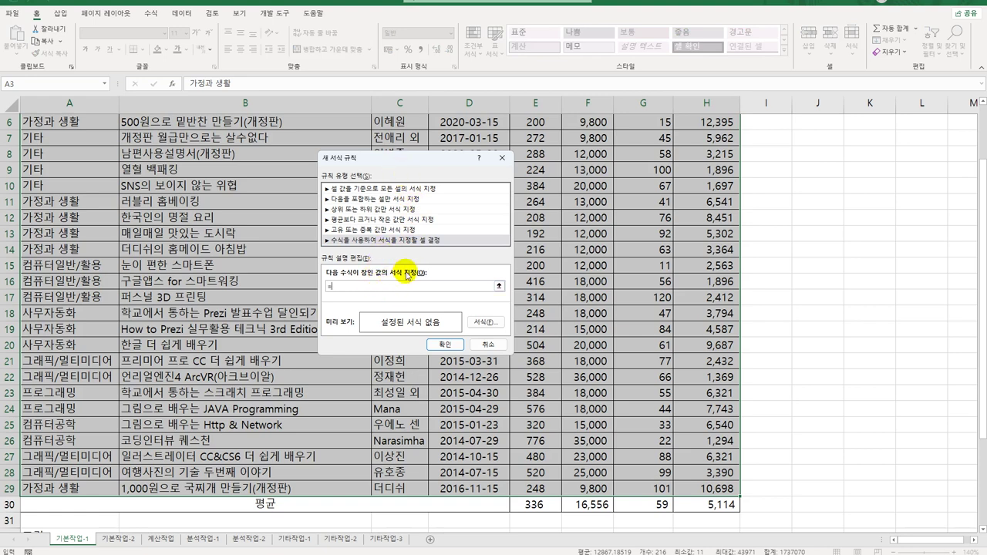
pyautogui.write('=AND(Y')
pyautogui.write('EAR(TODA')
pyautogui.write('Y())-YEAR(')
# Complete the first year-difference test with the column-absolute 출판일 reference $D3 and the comparison >=2, followed by a comma
pyautogui.scroll(2, 439, 208)
pyautogui.moveTo(448, 159); pyautogui.dragTo(468, 202)
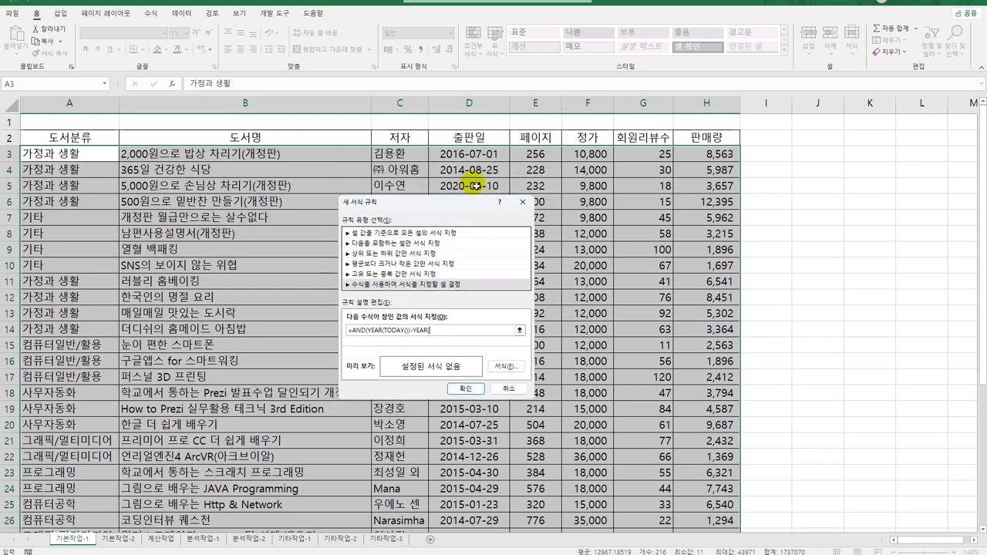
pyautogui.click(483, 158)
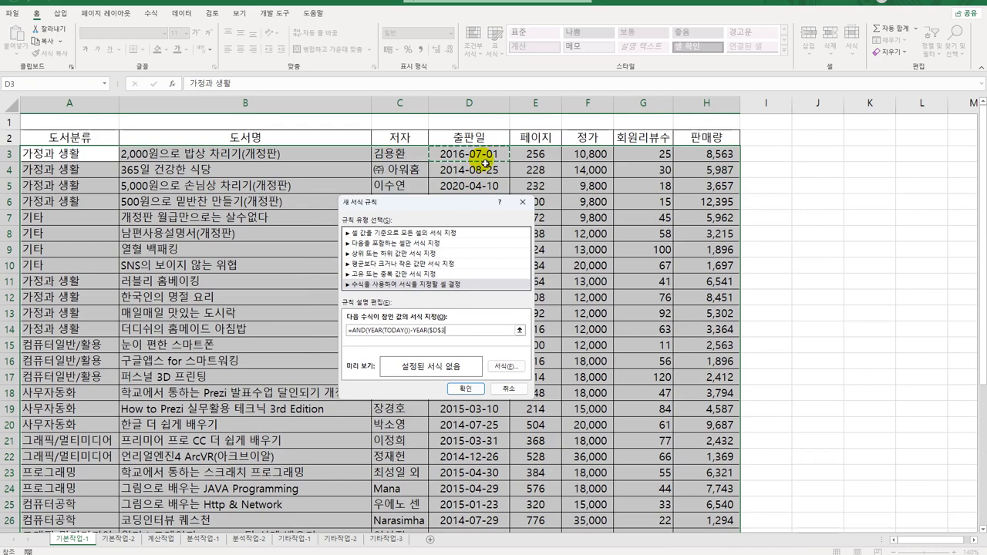
pyautogui.press('F4')
pyautogui.press('F4')
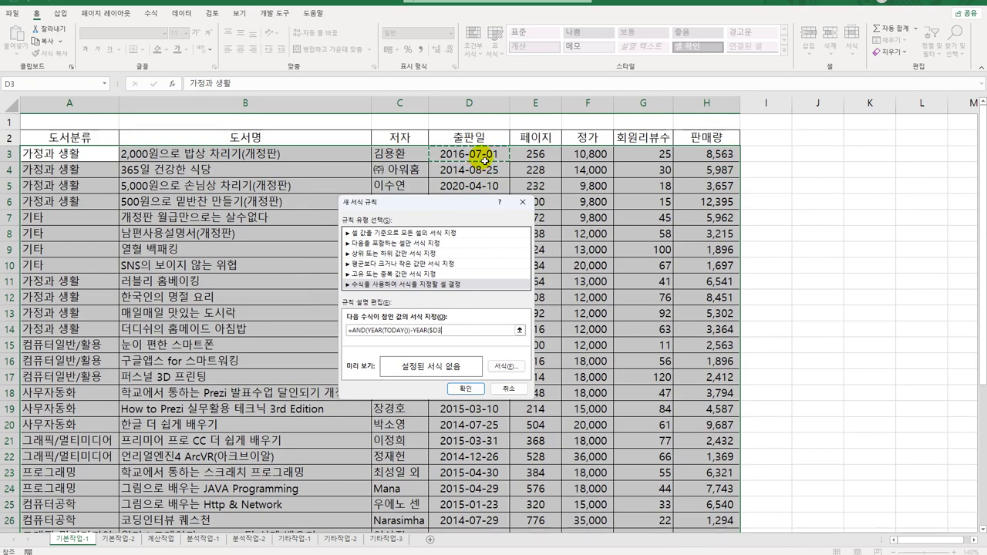
pyautogui.write(')')
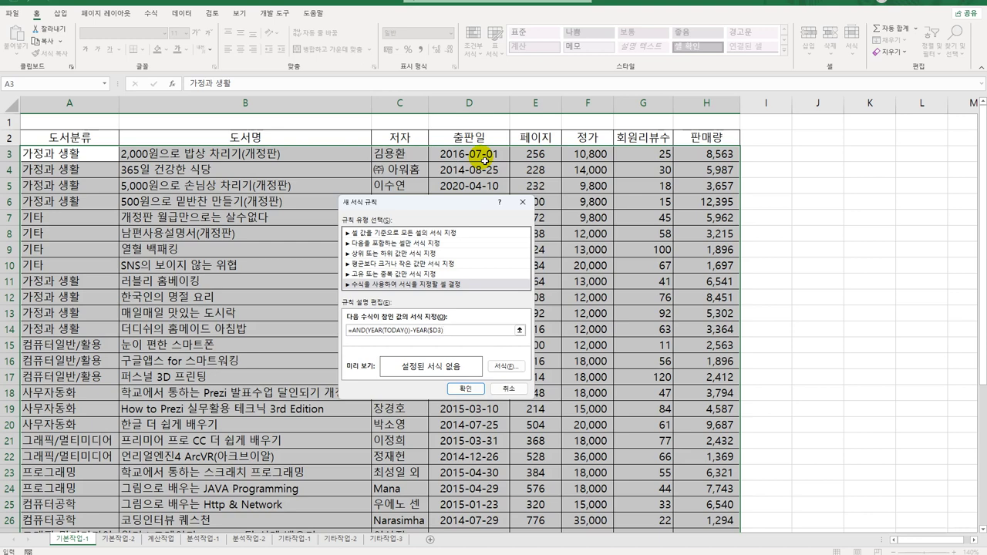
pyautogui.write('>=2,')
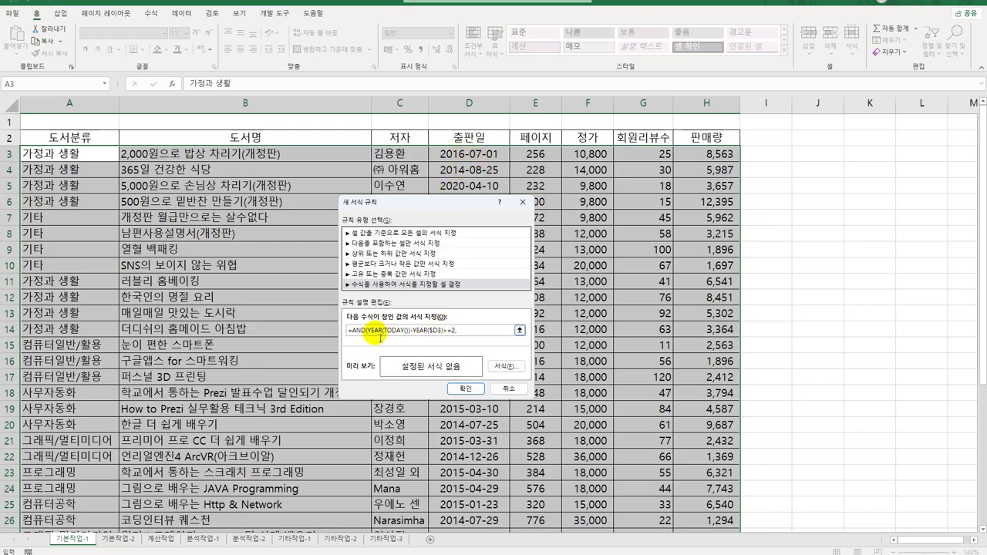
# Duplicate the year-difference test as the AND formula's second condition and change its comparison to an upper limit using <=
pyautogui.moveTo(359, 332); pyautogui.dragTo(461, 335)
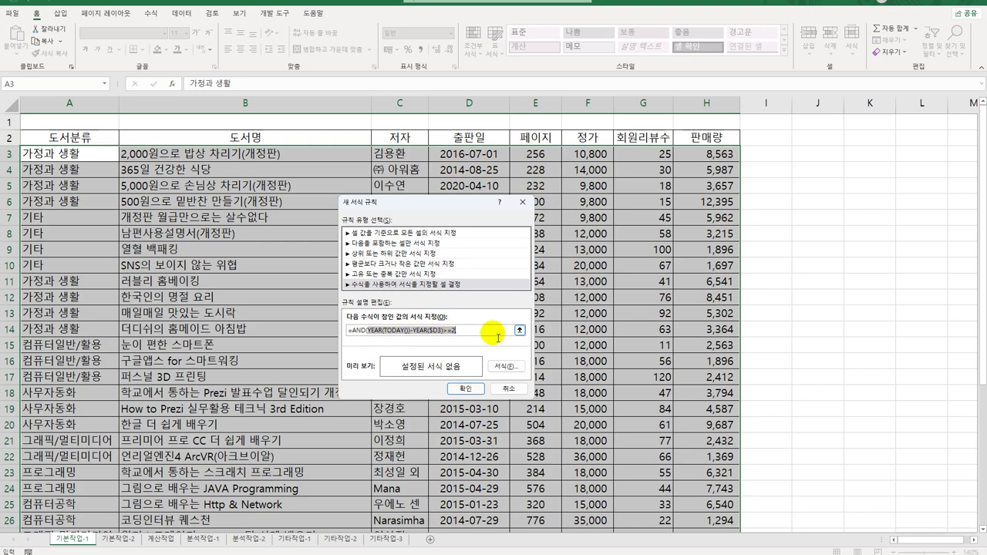
pyautogui.click(467, 333)
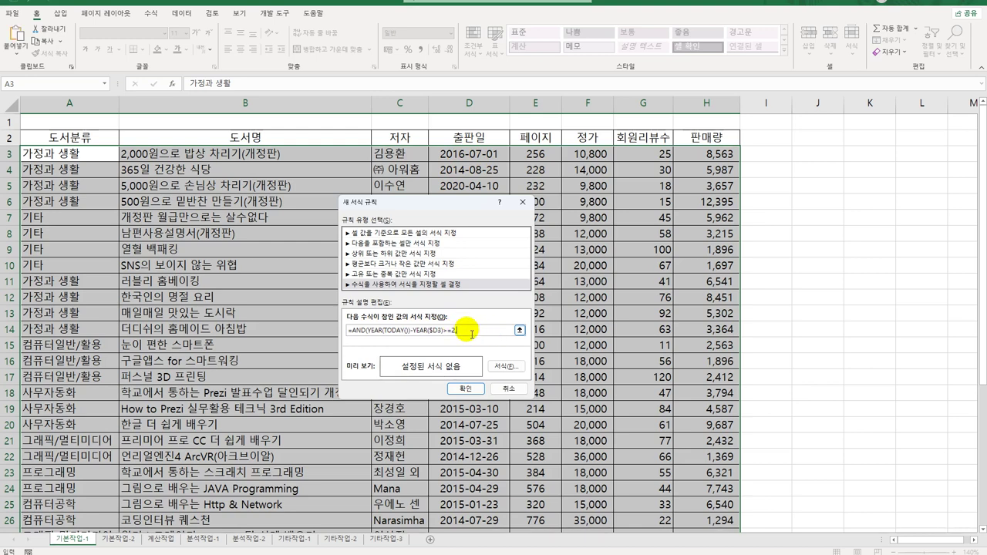
pyautogui.hotkey('ctrl', 'v')
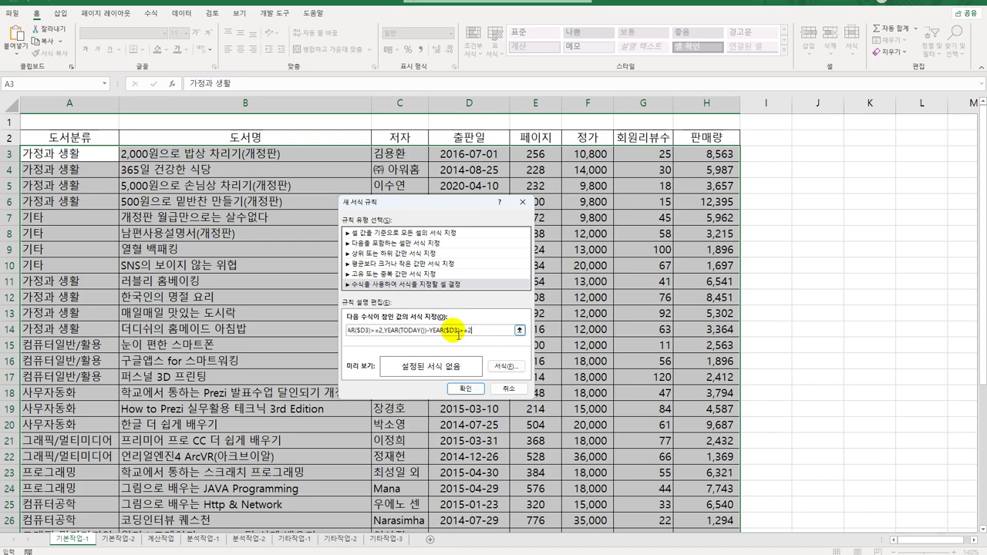
pyautogui.moveTo(460, 331); pyautogui.dragTo(472, 337)
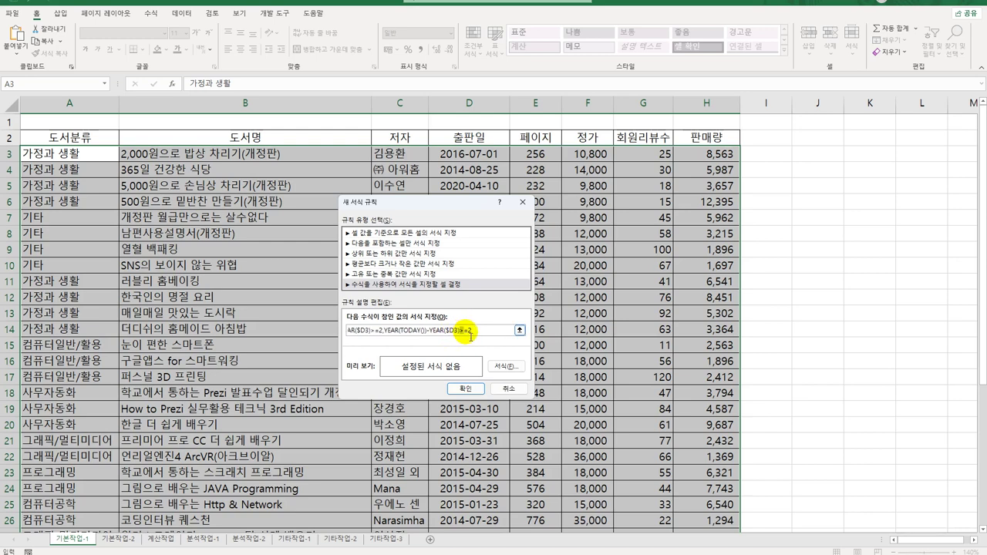
pyautogui.write('<=')
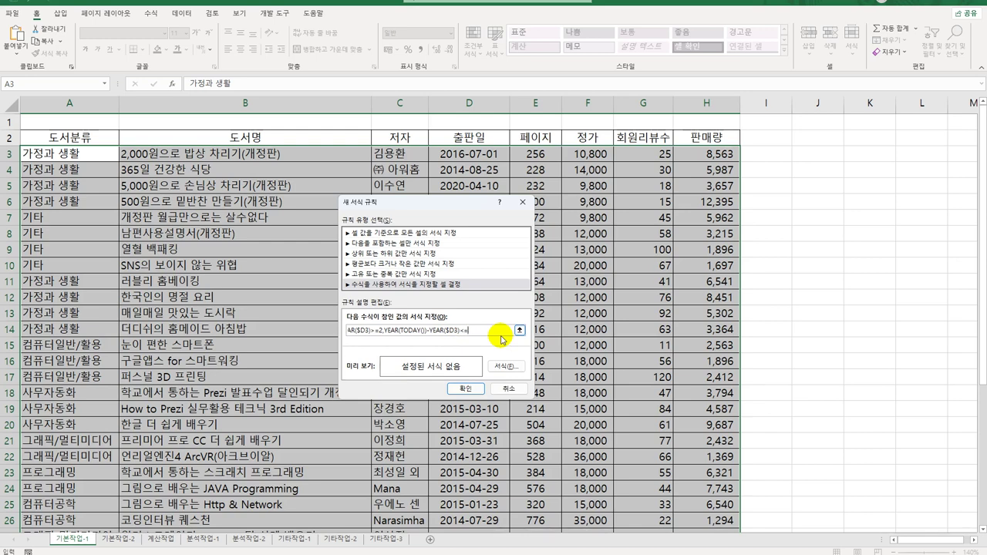
pyautogui.write('24')
# Give the rule a 굵은 기울임꼴 font style in blue and apply it to the book rows
pyautogui.click(506, 366)
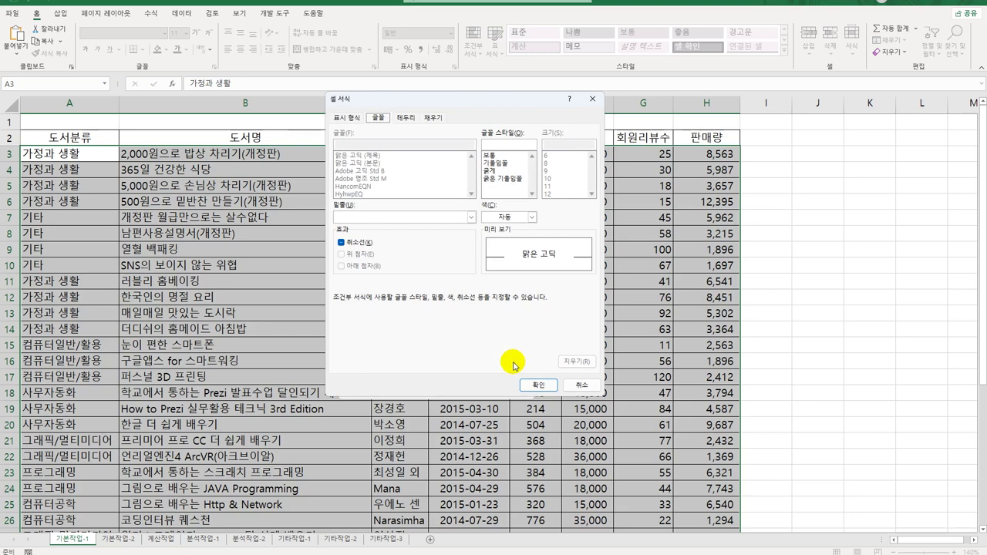
pyautogui.click(515, 180)
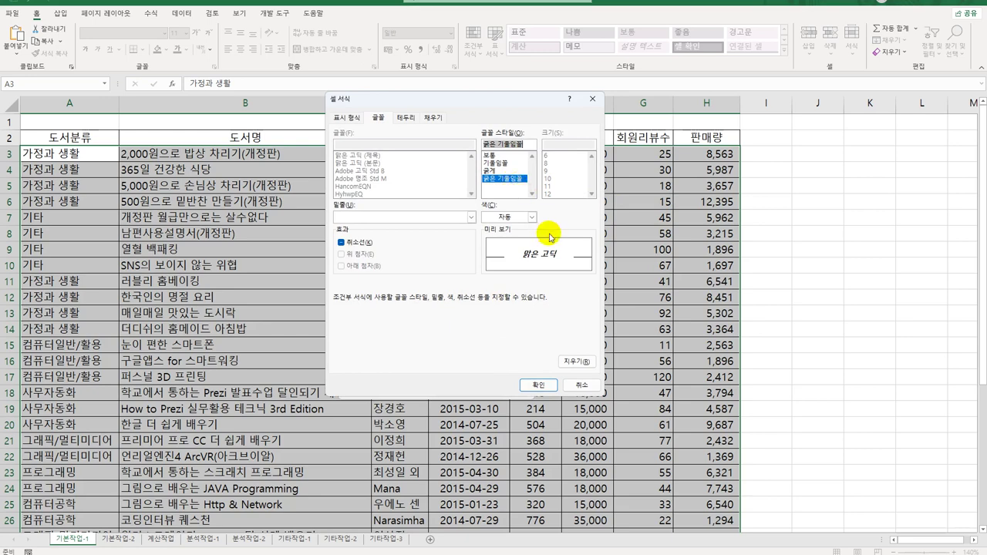
pyautogui.click(532, 217)
pyautogui.click(546, 329)
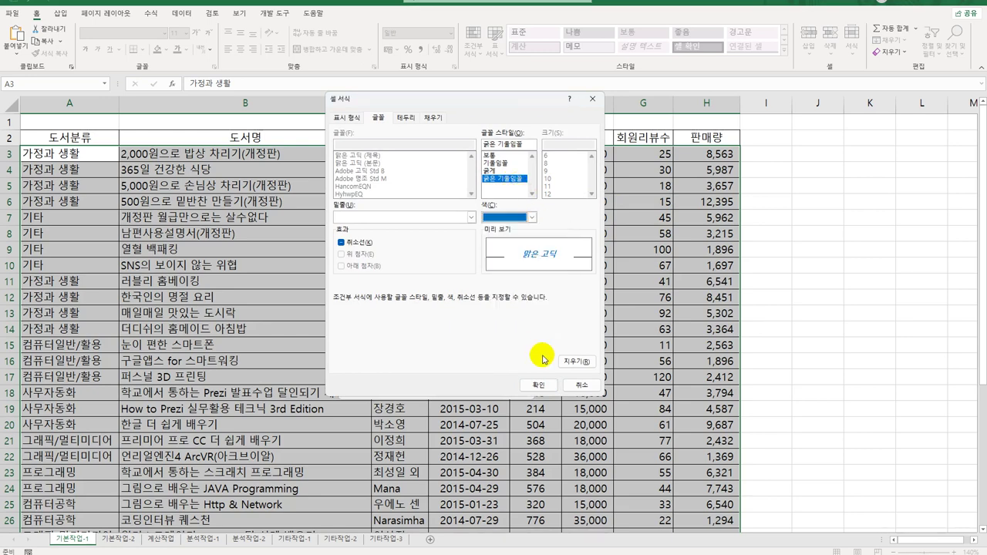
pyautogui.click(538, 384)
pyautogui.click(474, 389)
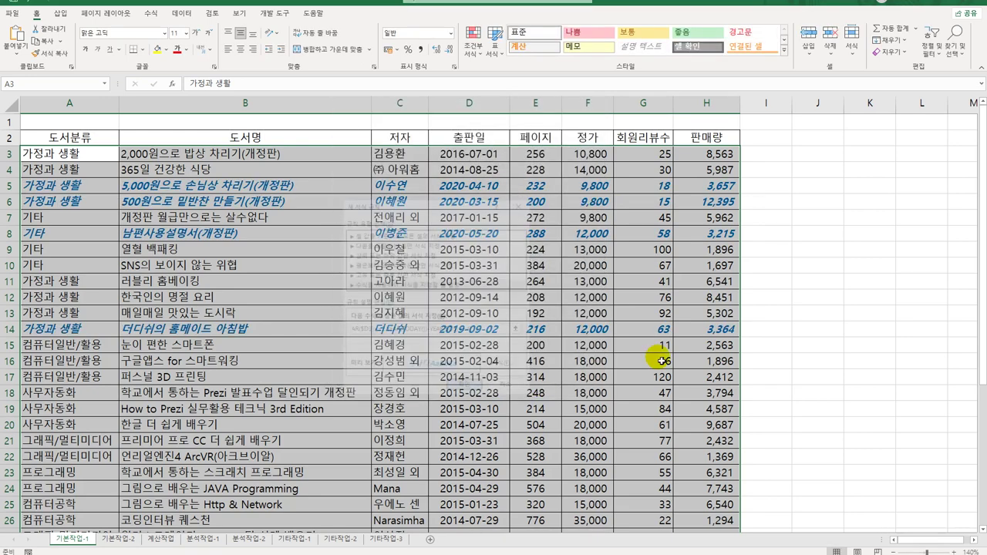
pyautogui.click(728, 188)
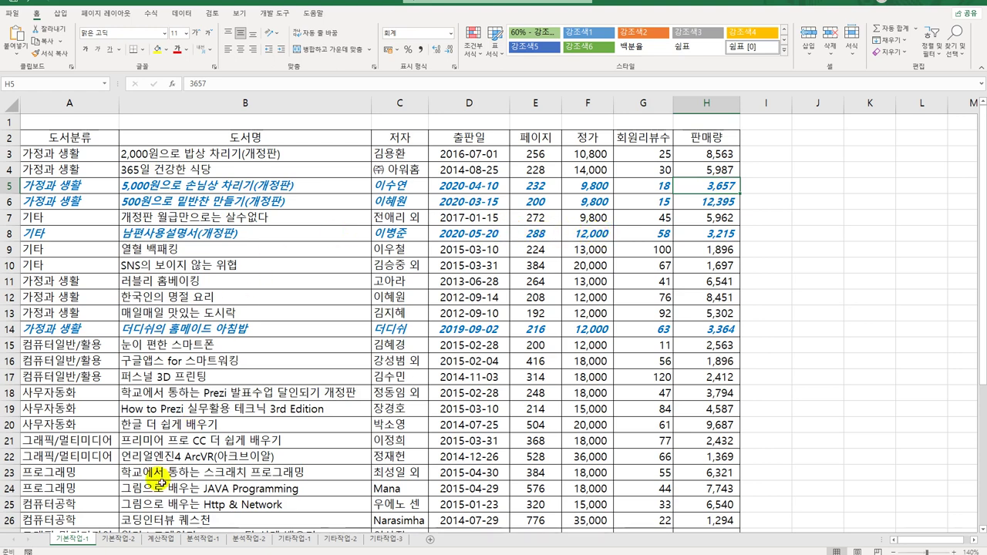
# Switch to the 기본작업-2 worksheet
pyautogui.click(122, 538)
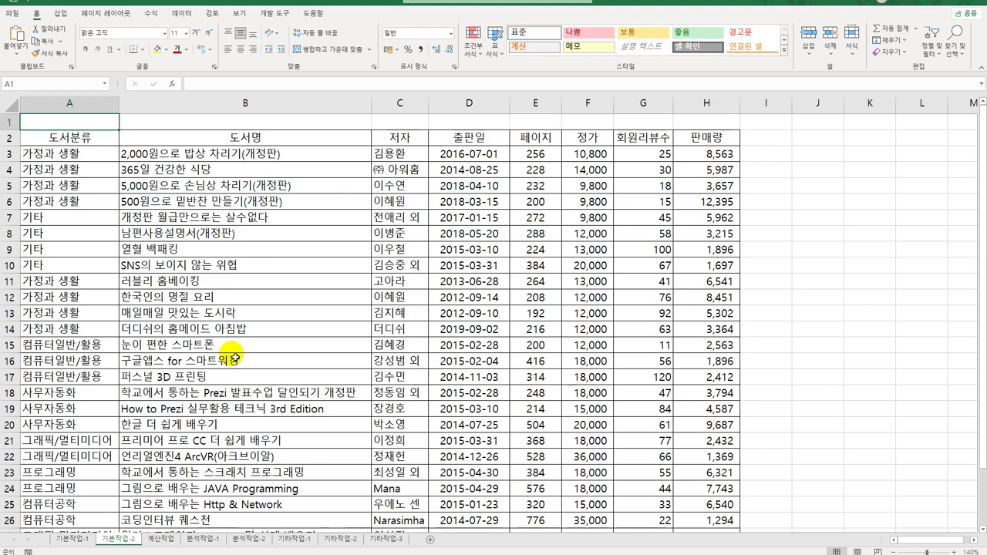
# Set the average cells E30:H30 to hide their formulas while staying locked, using the 숨김 protection option
pyautogui.scroll(-3, 564, 426)
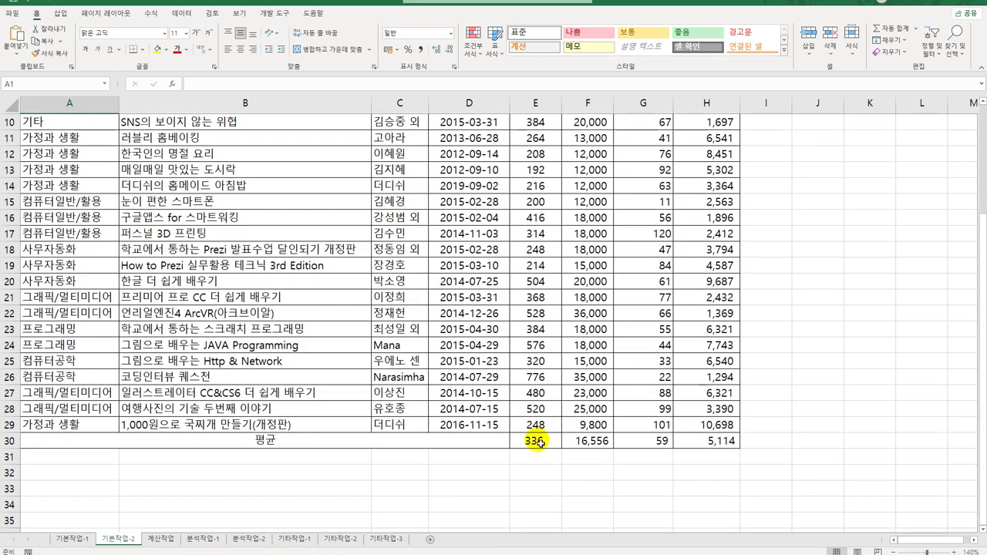
pyautogui.moveTo(535, 440); pyautogui.dragTo(698, 438)
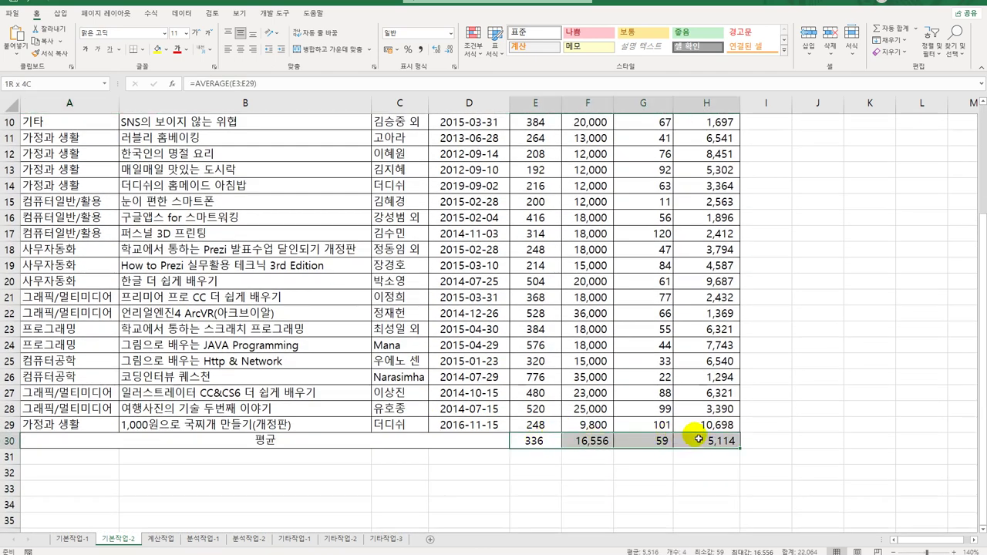
pyautogui.rightClick(583, 439)
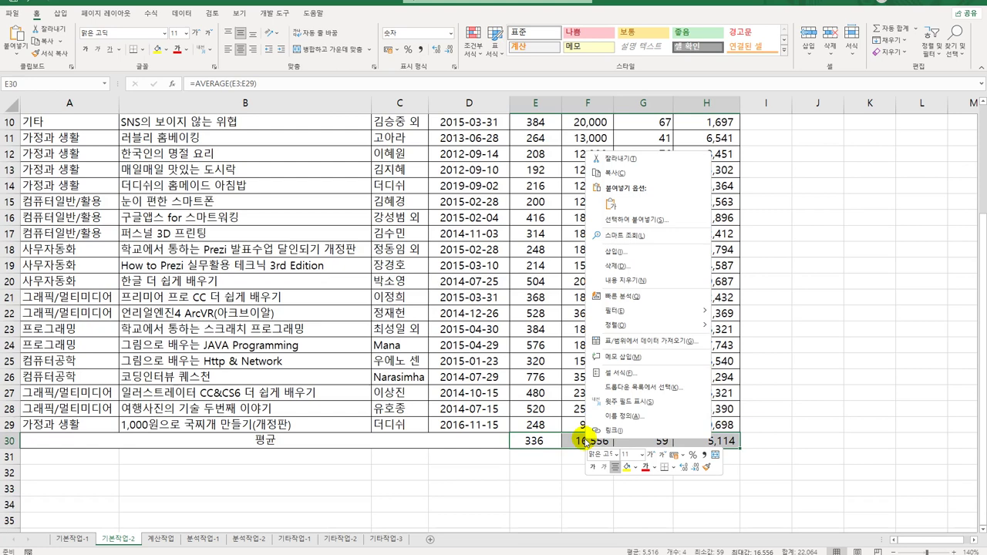
pyautogui.click(608, 373)
pyautogui.moveTo(549, 161); pyautogui.dragTo(298, 127)
pyautogui.click(382, 146)
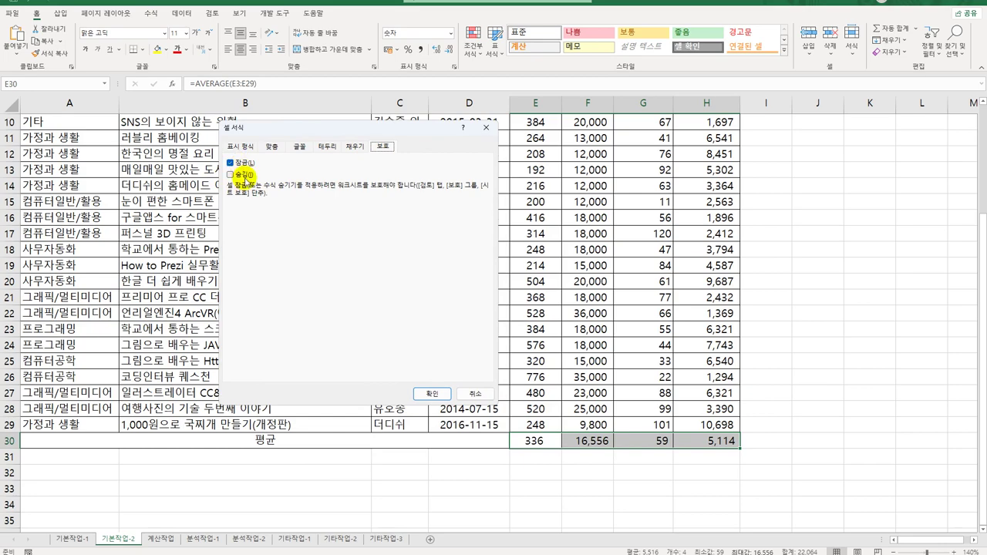
pyautogui.click(244, 176)
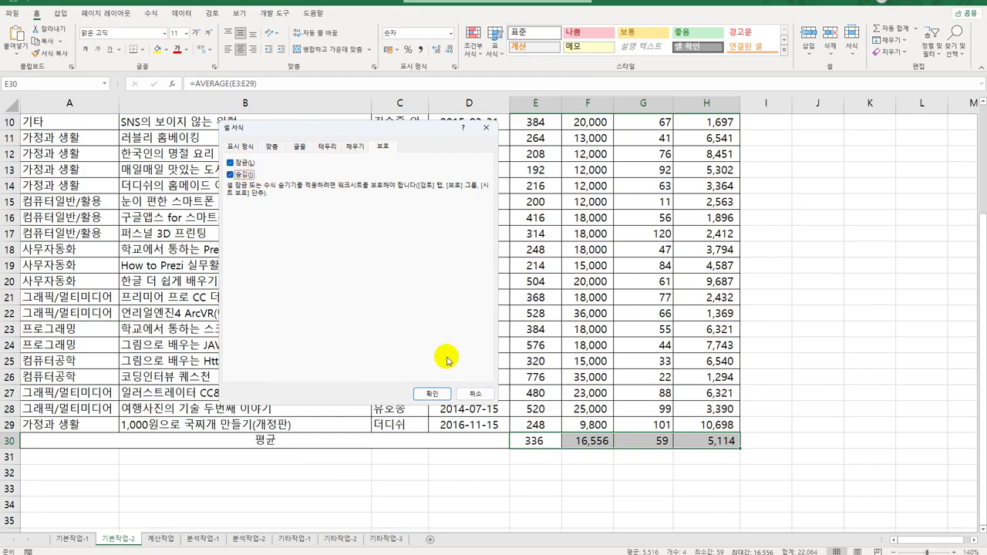
pyautogui.click(432, 393)
# Protect the worksheet without a password, allowing locked-cell selection, unlocked-cell selection and cell formatting (셀 서식)
pyautogui.scroll(3, 588, 377)
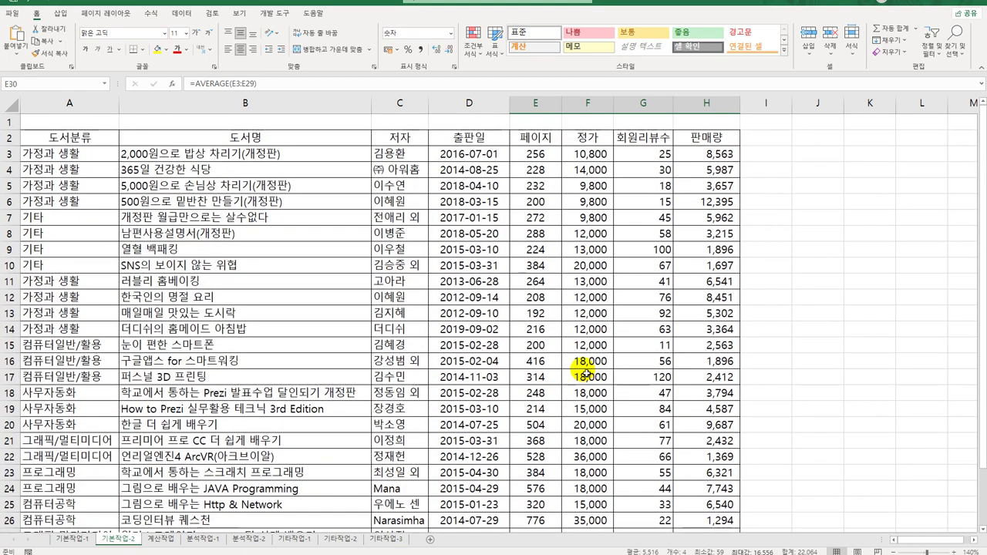
pyautogui.scroll(-3, 579, 375)
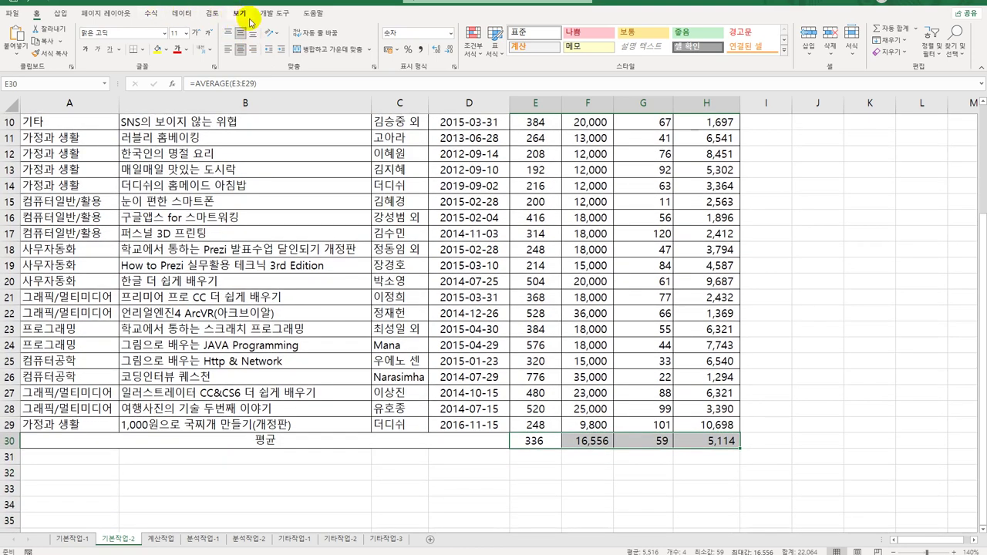
pyautogui.click(212, 15)
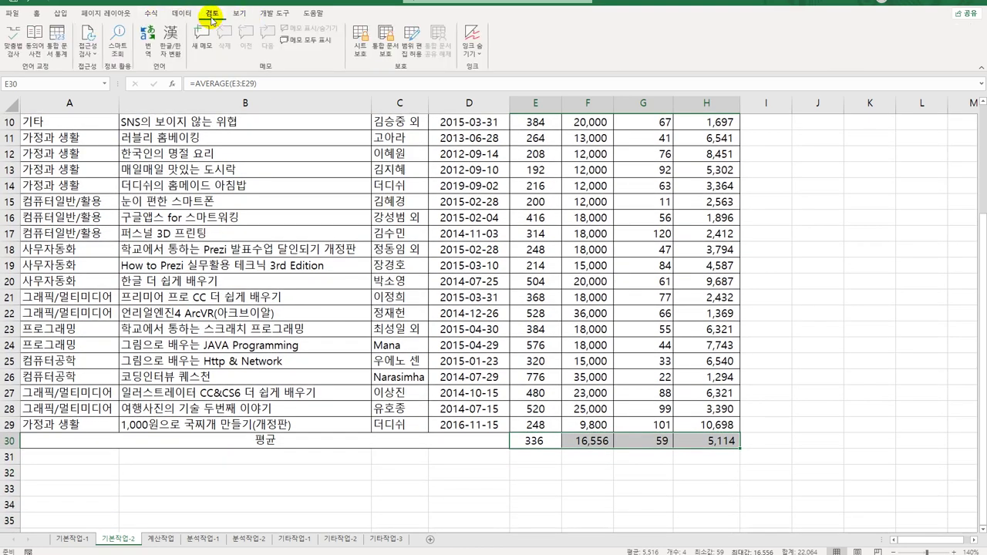
pyautogui.click(359, 51)
pyautogui.moveTo(428, 198); pyautogui.dragTo(453, 161)
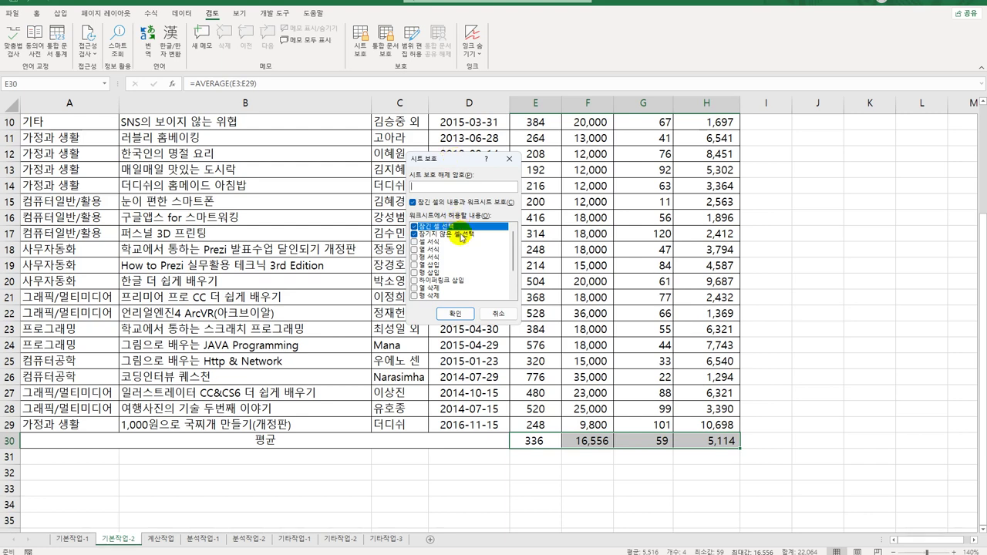
pyautogui.click(414, 242)
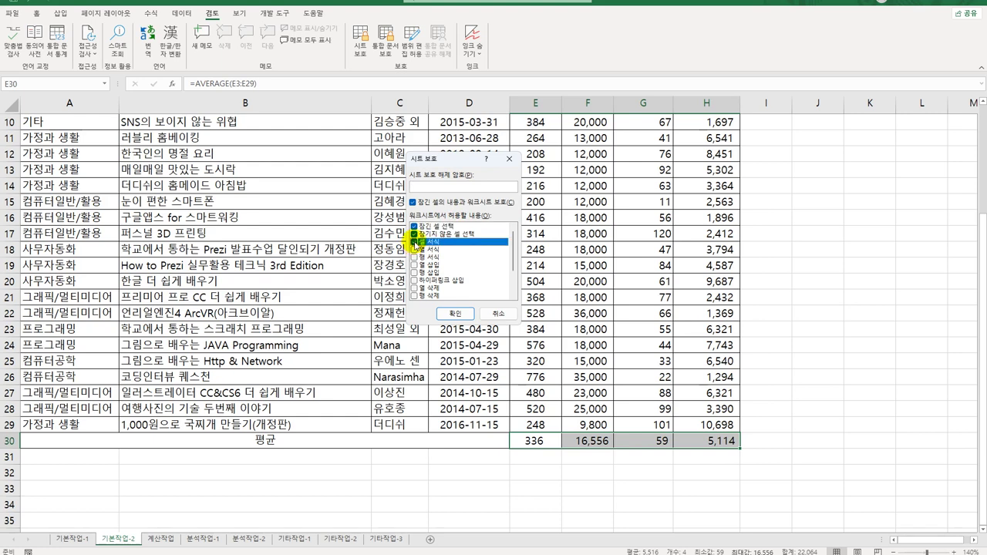
pyautogui.click(455, 314)
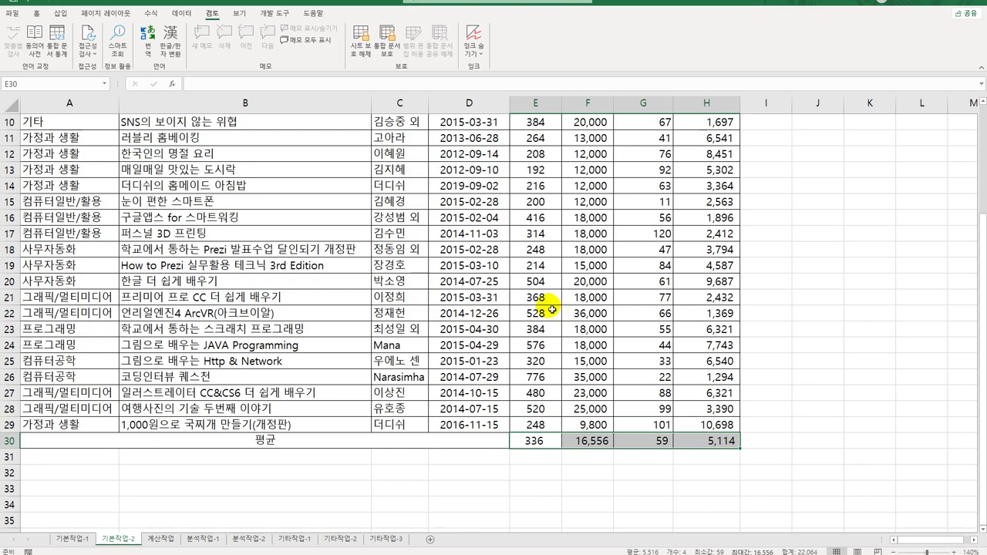
# In page break preview at 100% zoom, start the print area at row 2 and move the vertical page break past column H for one page
pyautogui.scroll(3, 553, 309)
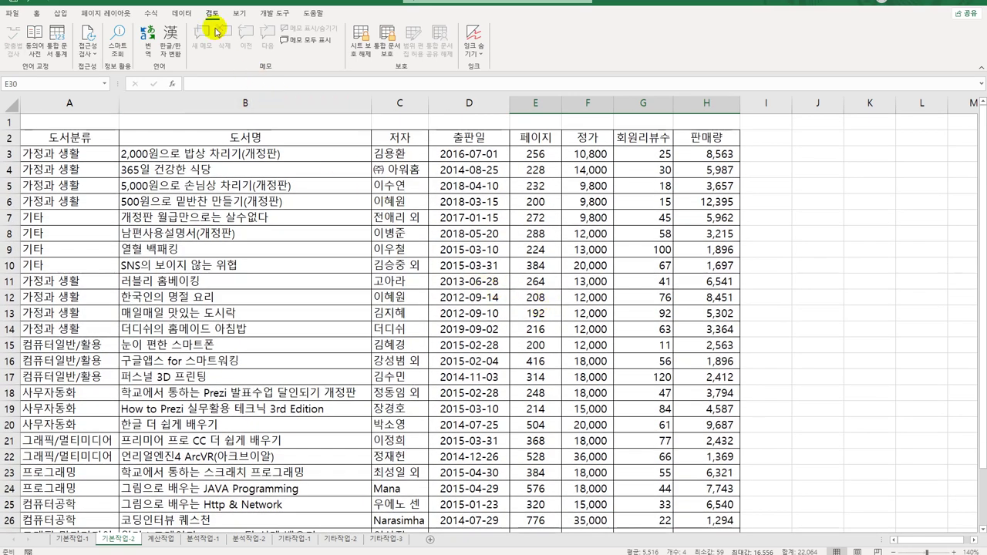
pyautogui.click(239, 14)
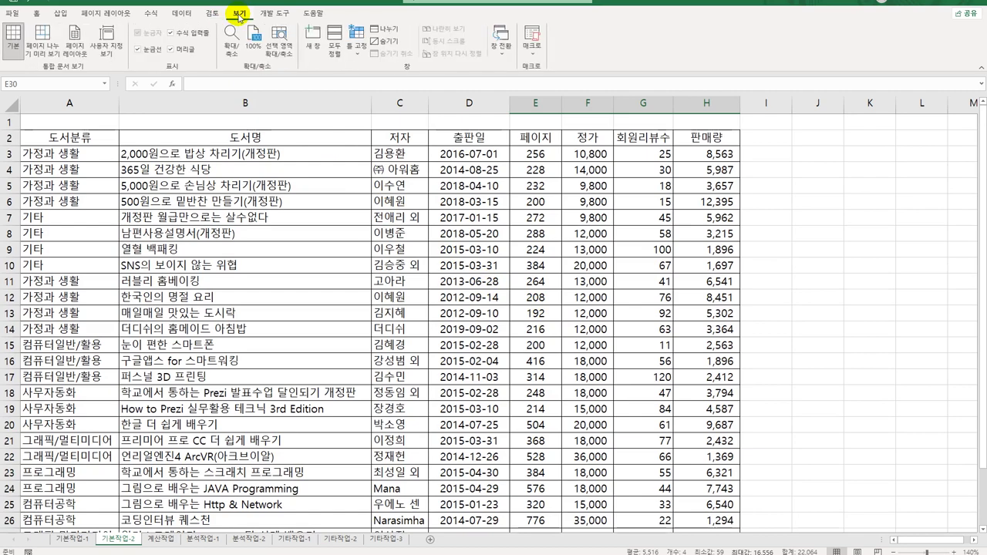
pyautogui.click(42, 42)
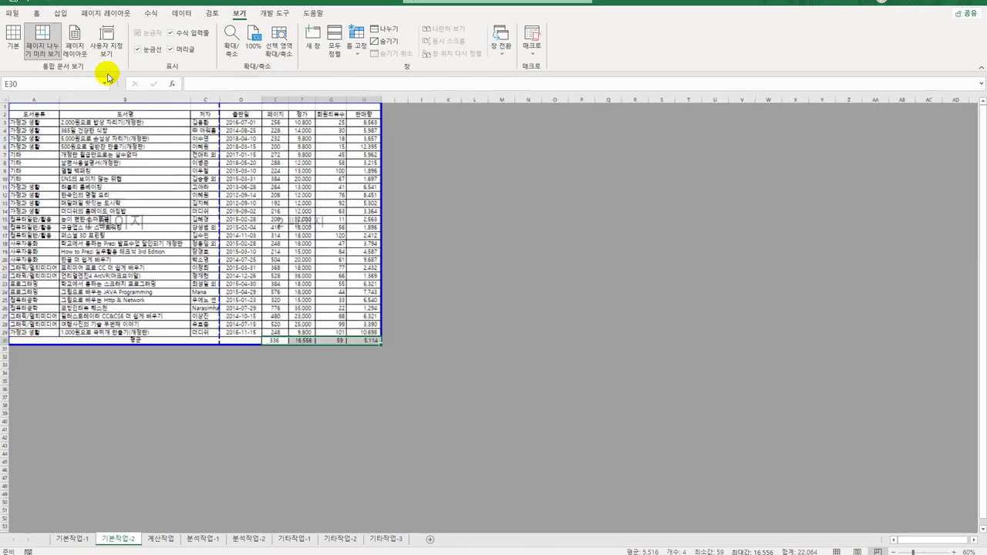
pyautogui.click(253, 48)
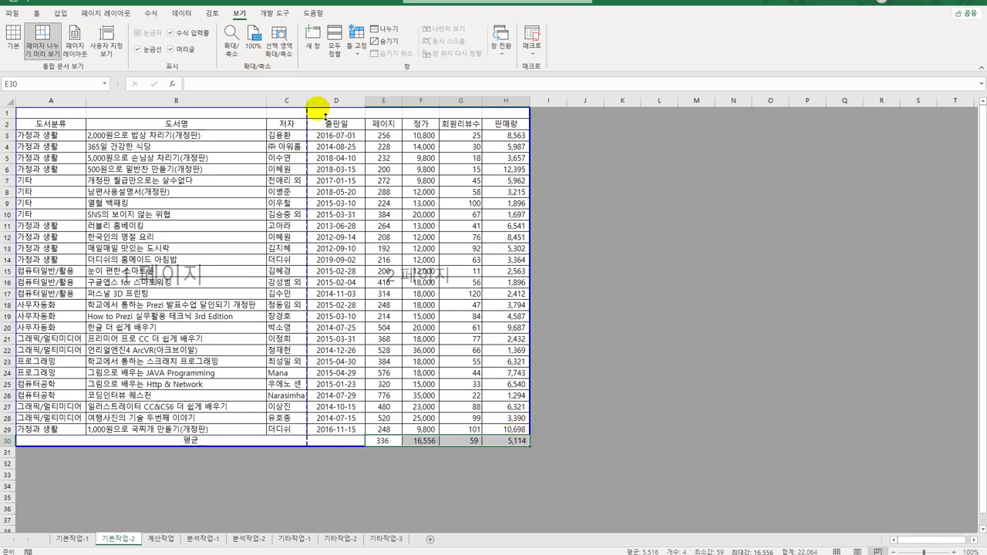
pyautogui.moveTo(325, 114); pyautogui.dragTo(325, 119)
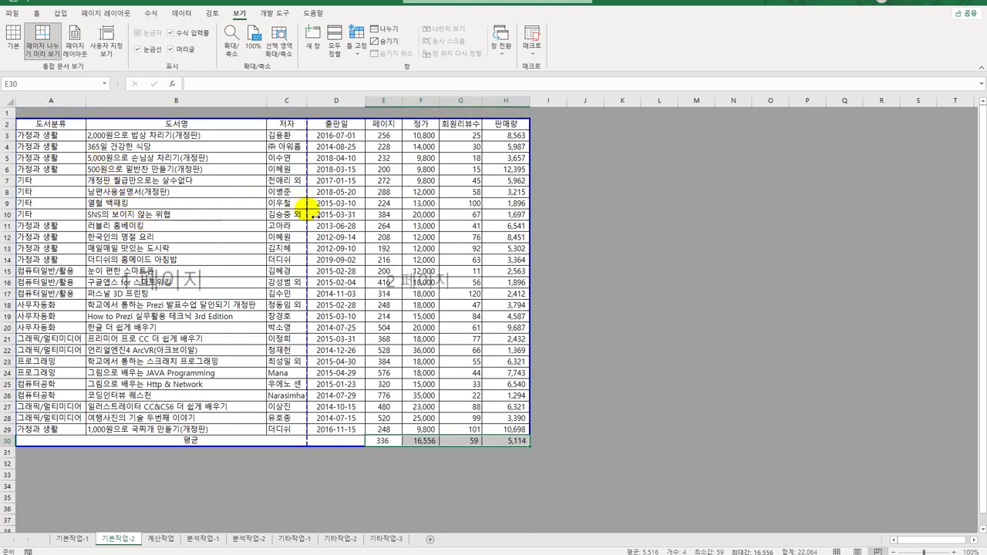
pyautogui.moveTo(314, 216); pyautogui.dragTo(554, 213)
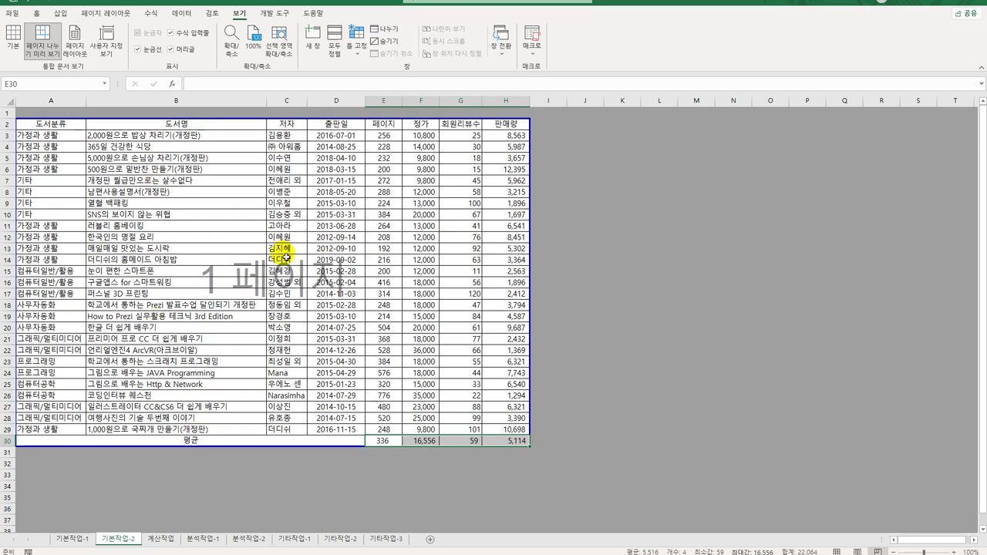
# Switch to the 계산작업 worksheet and examine the first book's 도서분류, 출판일 and 정가 cells alongside the empty 포인트 cell
pyautogui.click(160, 538)
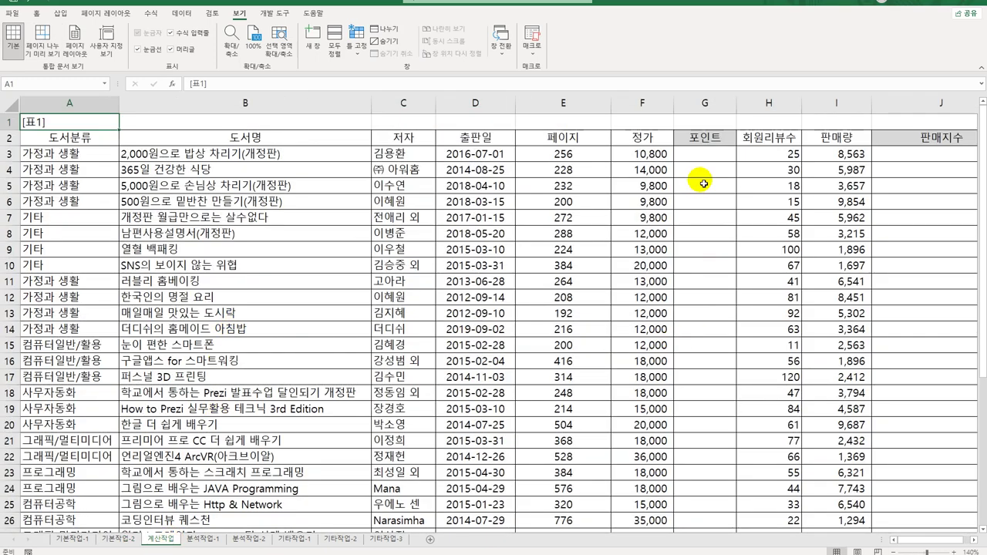
pyautogui.click(699, 157)
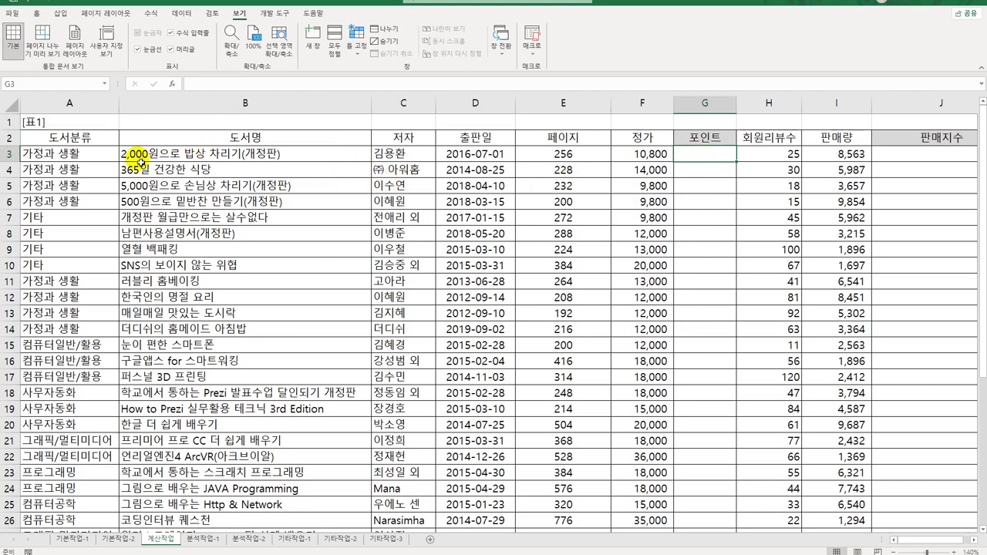
pyautogui.press('Home')
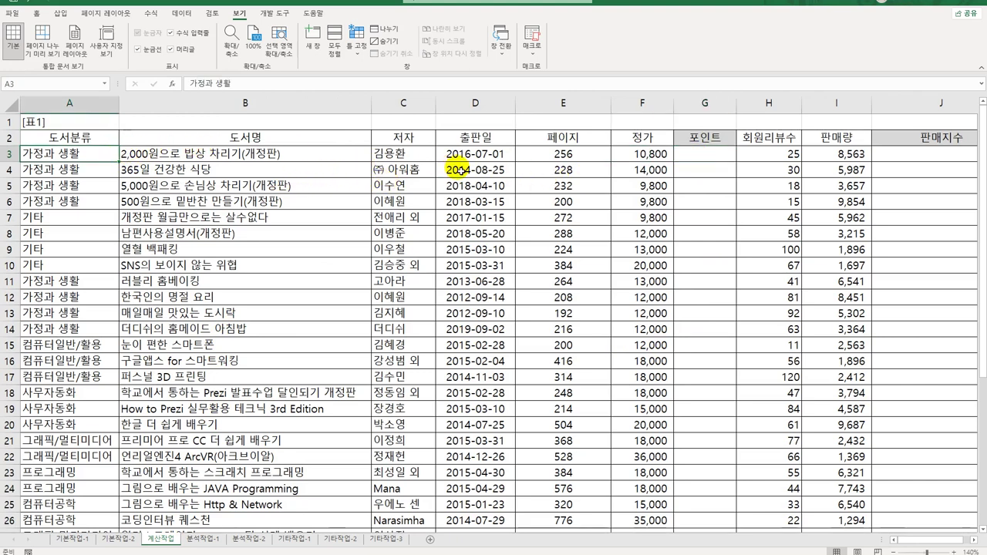
pyautogui.click(470, 152)
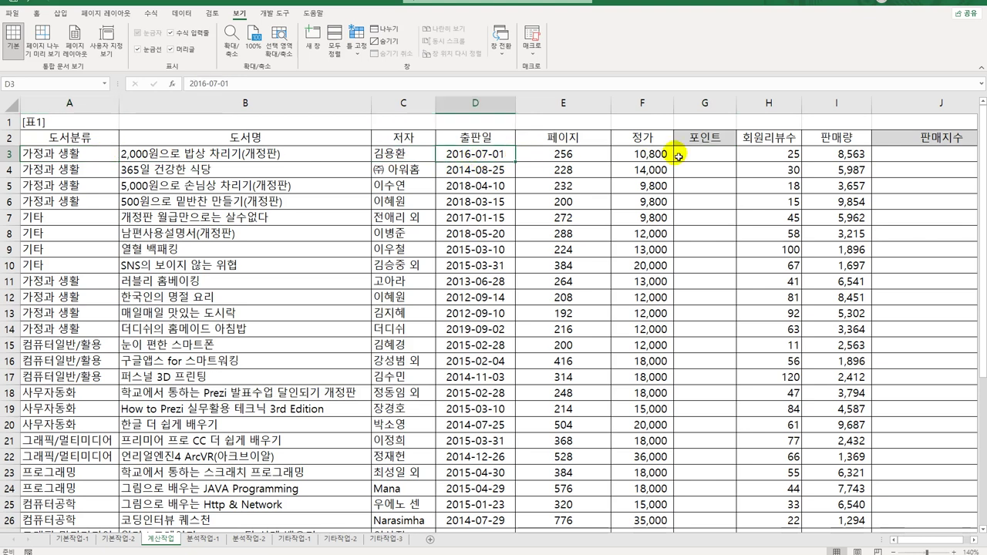
pyautogui.click(624, 155)
pyautogui.click(725, 157)
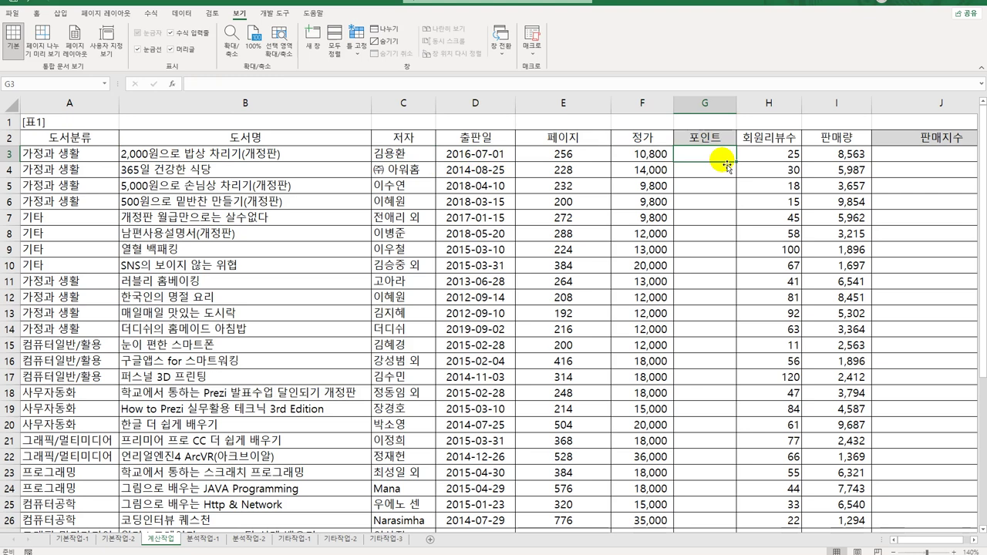
pyautogui.click(653, 157)
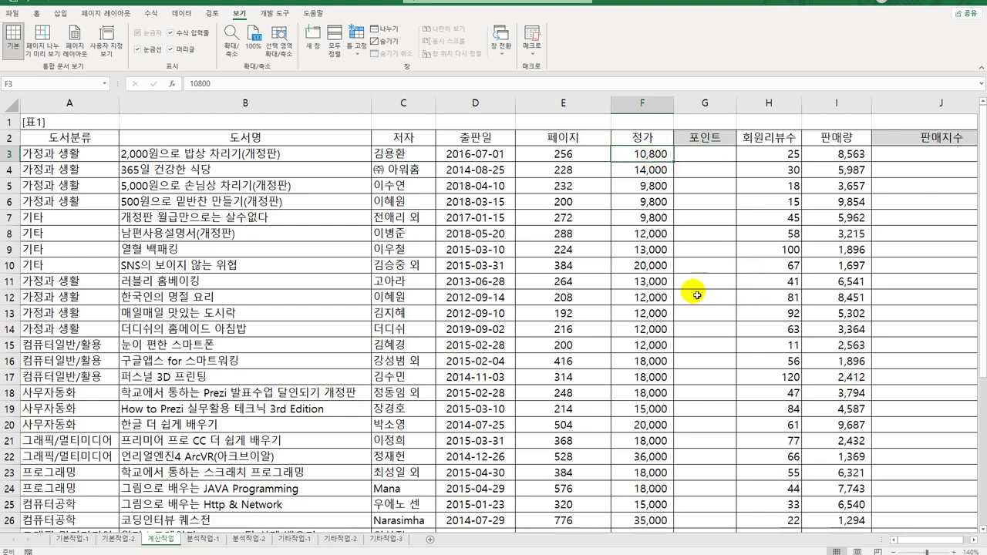
# Auto-fit the widths of columns F and G to the publication-year headings of the 표3 적립률 table
pyautogui.scroll(-6, 630, 277)
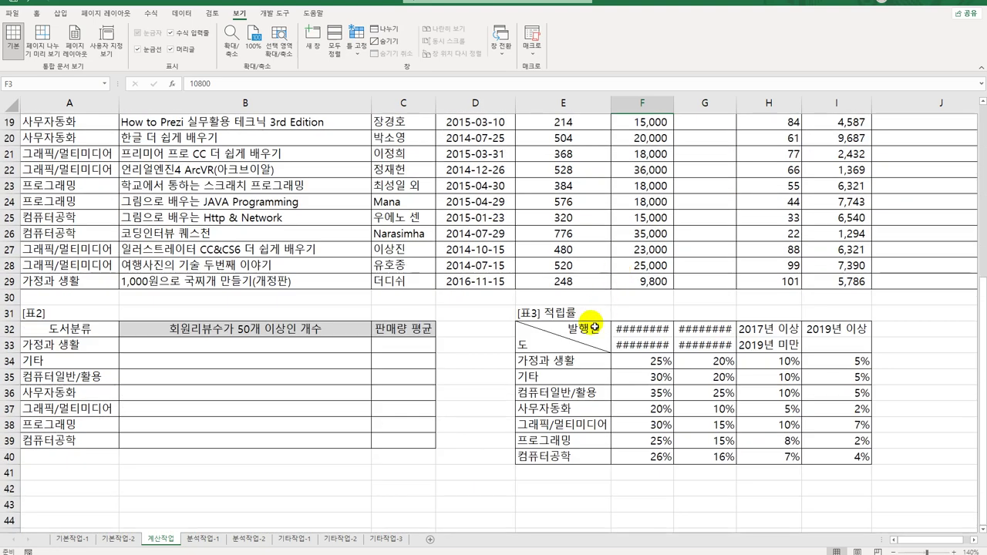
pyautogui.click(652, 331)
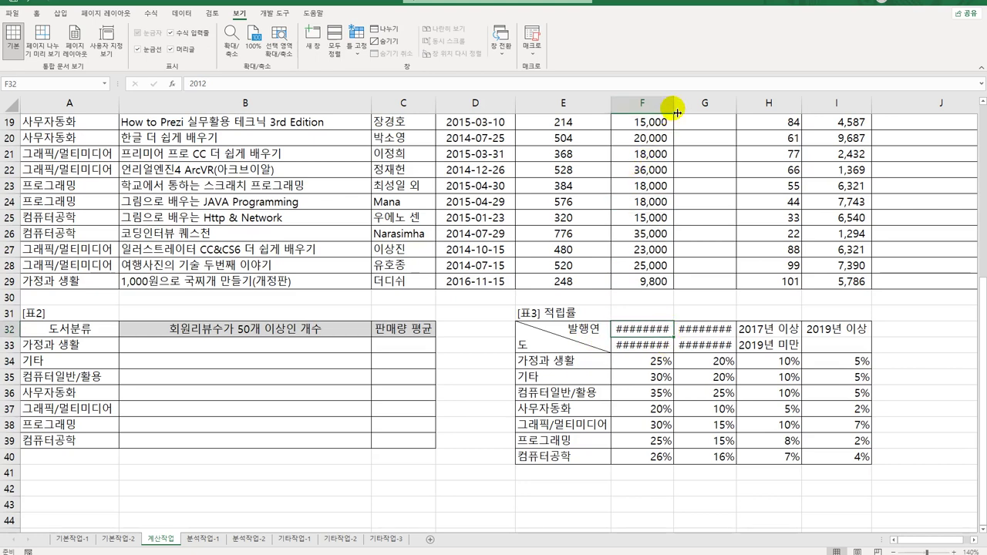
pyautogui.click(657, 103)
pyautogui.doubleClick(674, 104)
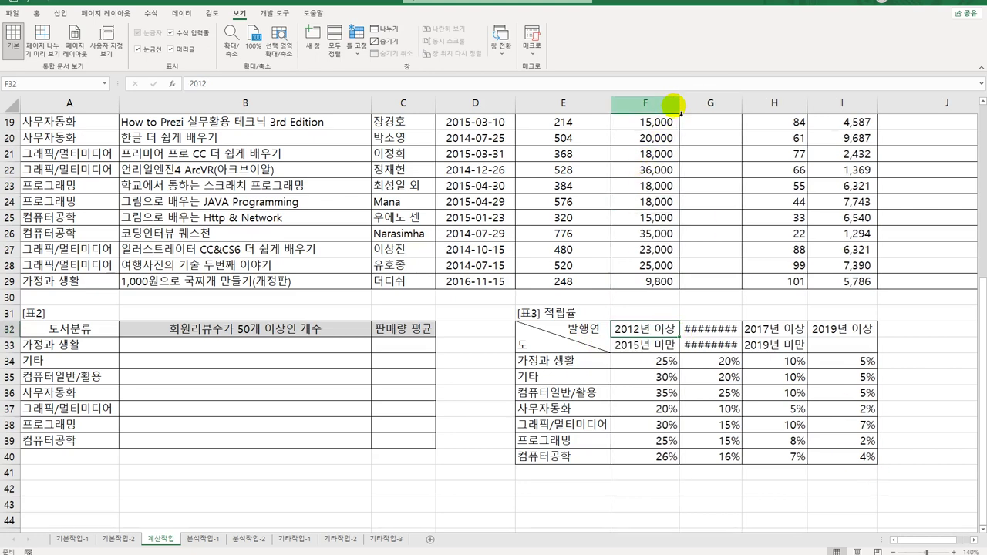
pyautogui.doubleClick(742, 103)
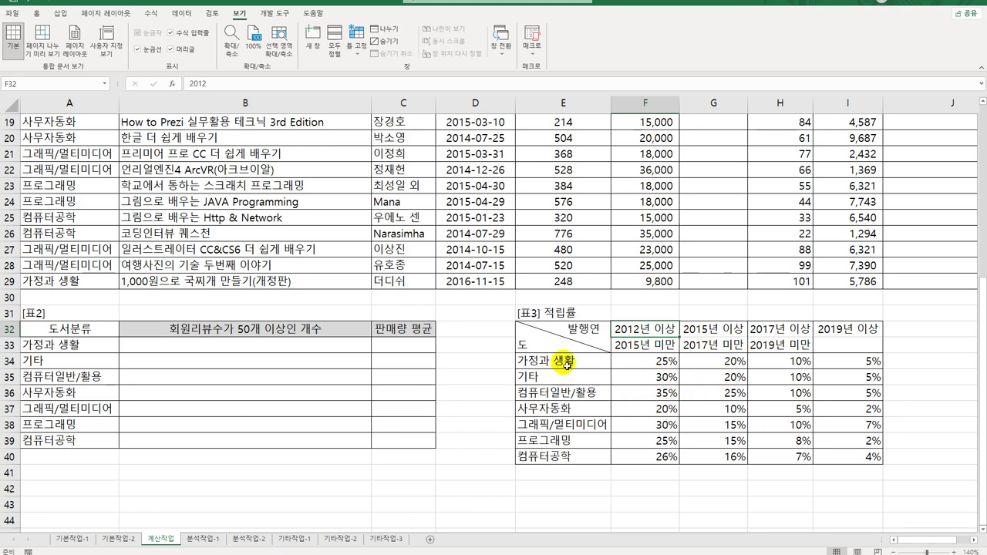
# Examine the 표3 category list E34:E40 and rate range F34:I40 against the book table's 포인트 column
pyautogui.moveTo(563, 362); pyautogui.dragTo(593, 460)
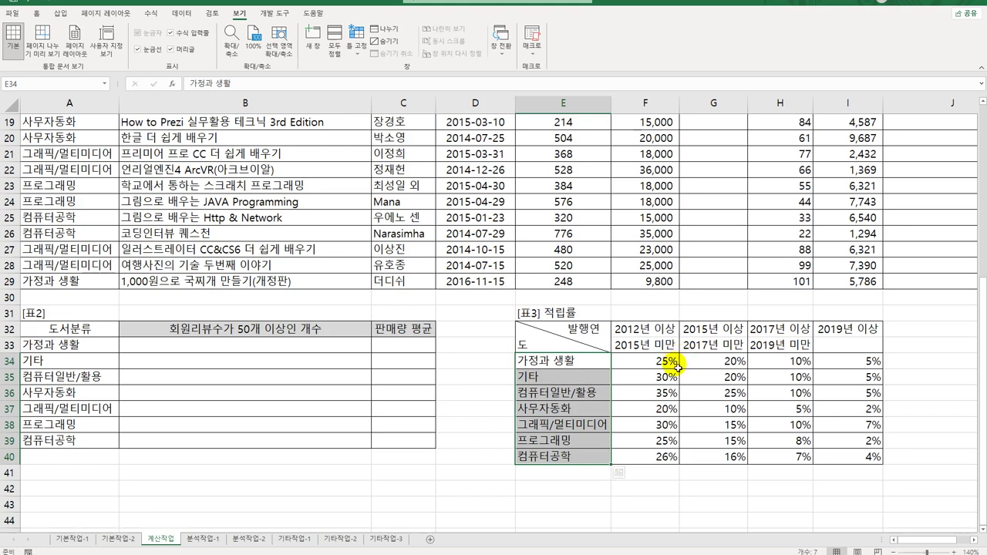
pyautogui.scroll(6, 661, 359)
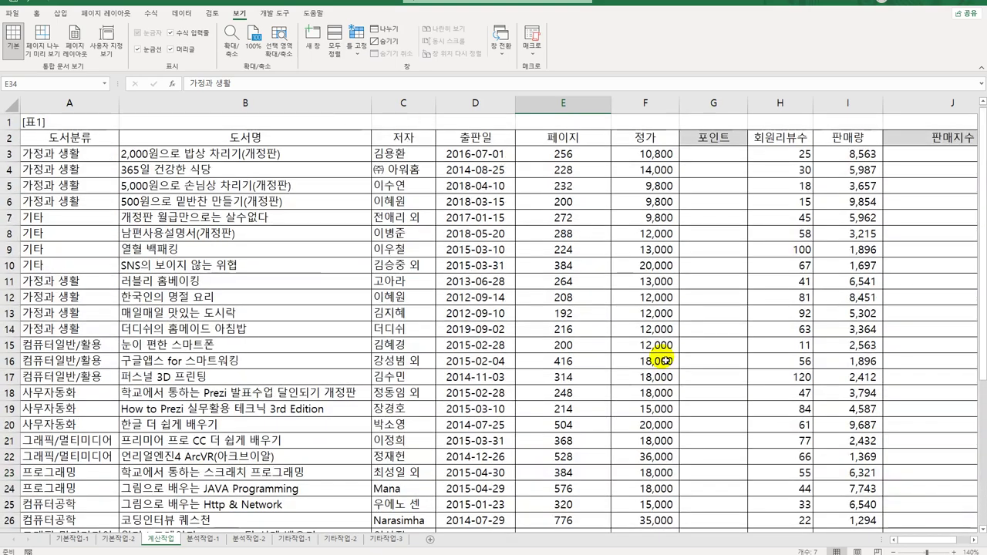
pyautogui.scroll(-6, 662, 359)
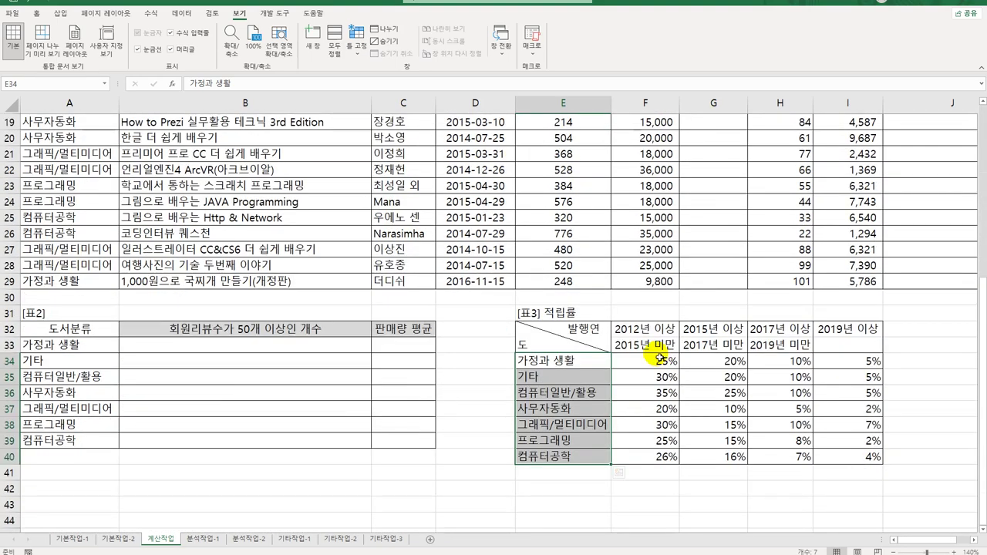
pyautogui.scroll(6, 662, 359)
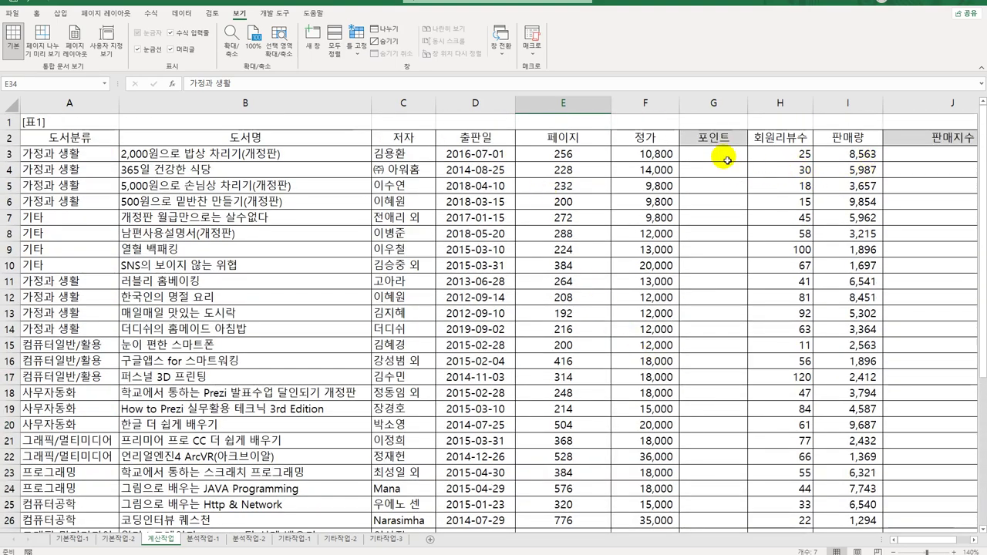
pyautogui.scroll(-1, 730, 286)
pyautogui.scroll(-5, 730, 286)
pyautogui.moveTo(648, 359); pyautogui.dragTo(854, 460)
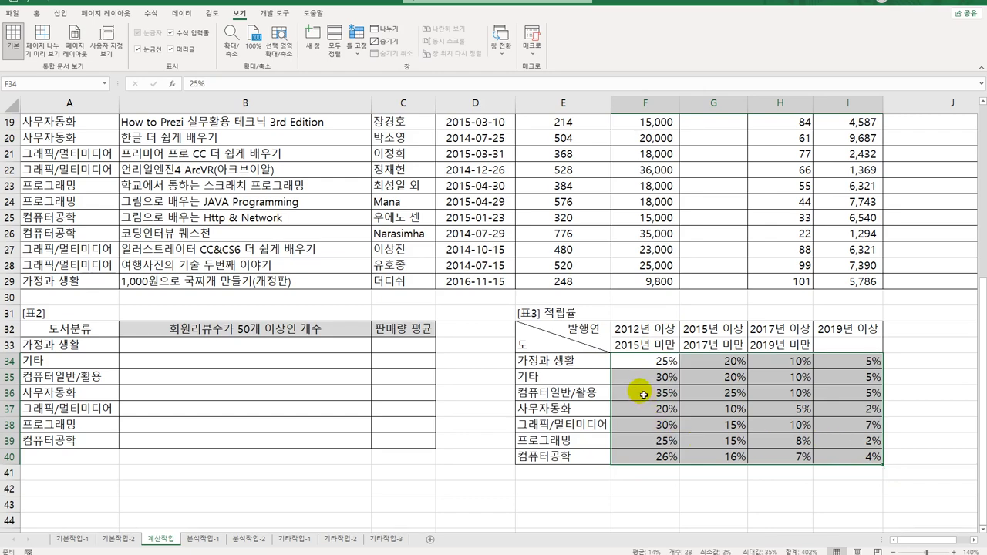
pyautogui.scroll(6, 644, 364)
# Begin an INDEX formula in the first book's 포인트 cell G3 with the 표3 rates $F$34:$I$40 as an absolute array
pyautogui.click(736, 154)
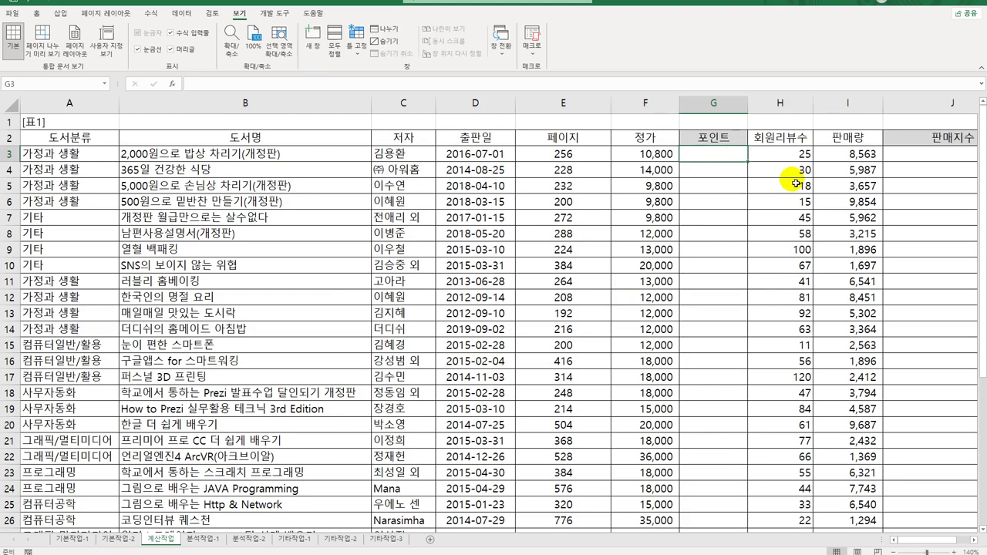
pyautogui.write('=')
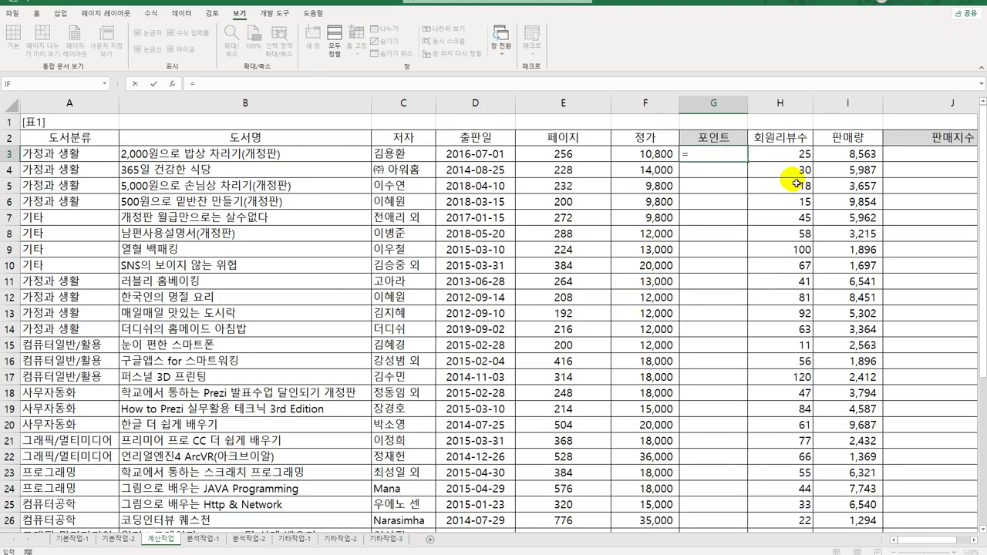
pyautogui.write('INDEX(')
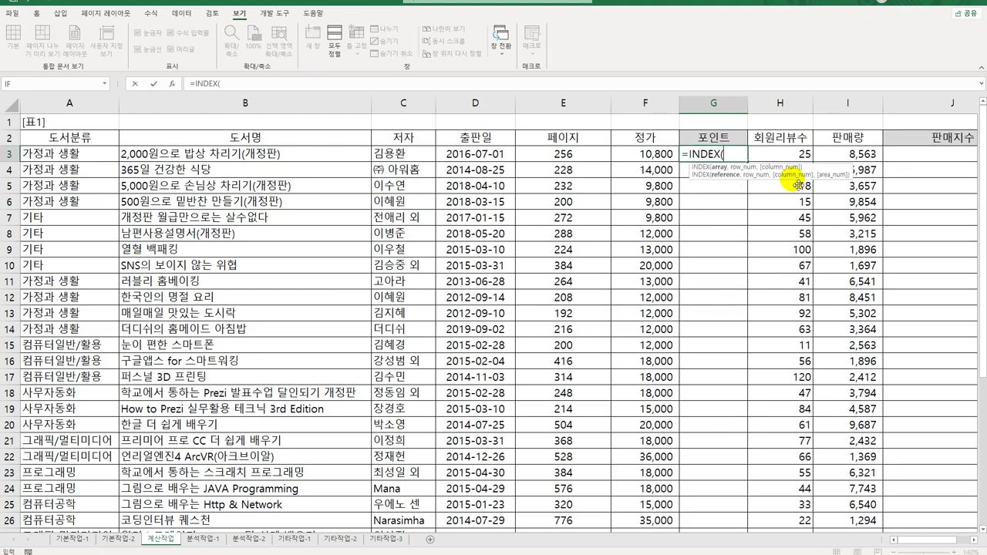
pyautogui.scroll(-9, 716, 280)
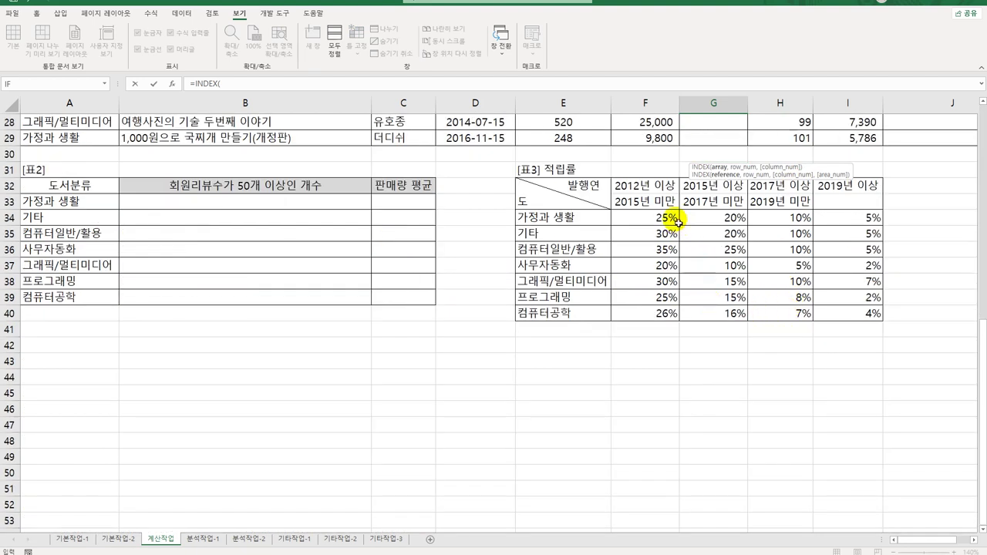
pyautogui.moveTo(667, 218); pyautogui.dragTo(833, 320)
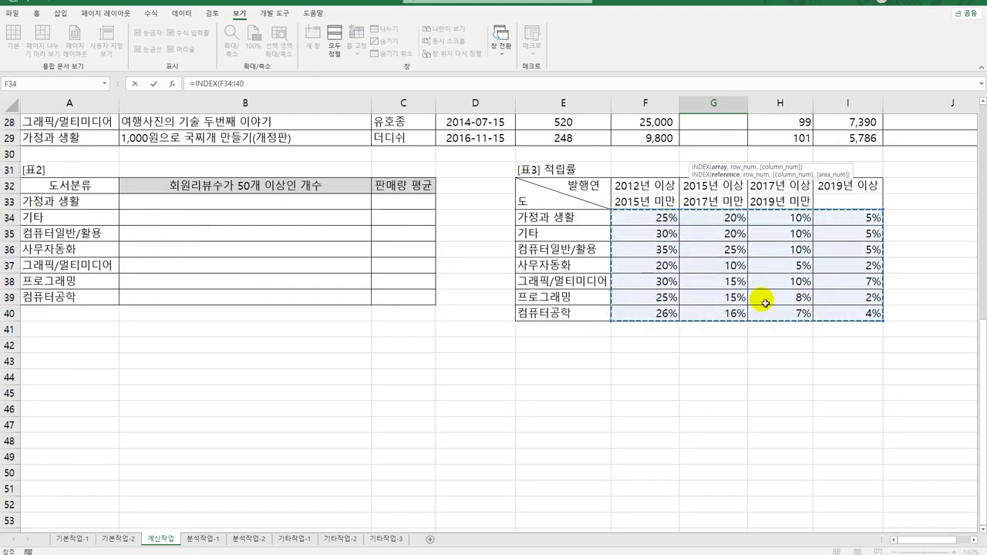
pyautogui.press('F4')
pyautogui.scroll(9, 718, 278)
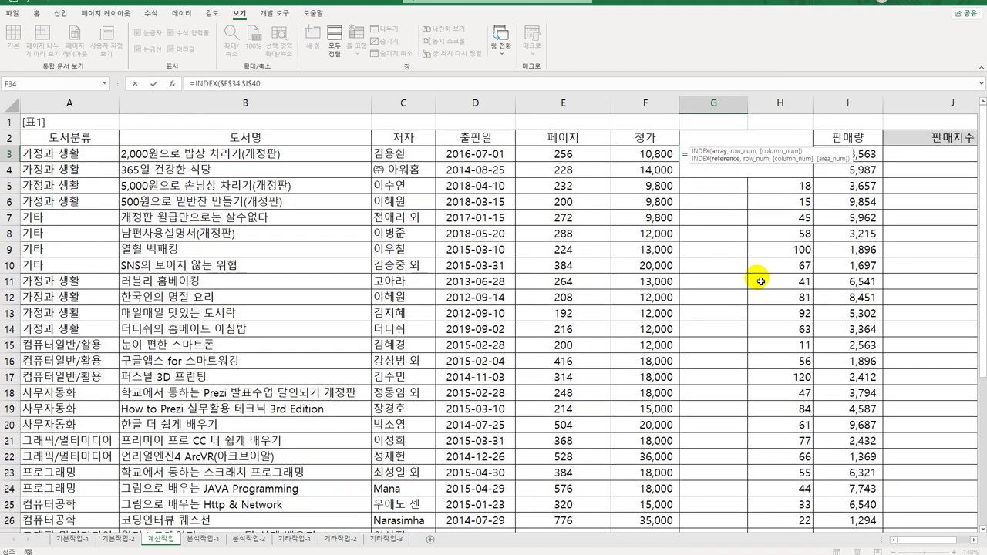
pyautogui.write(',')
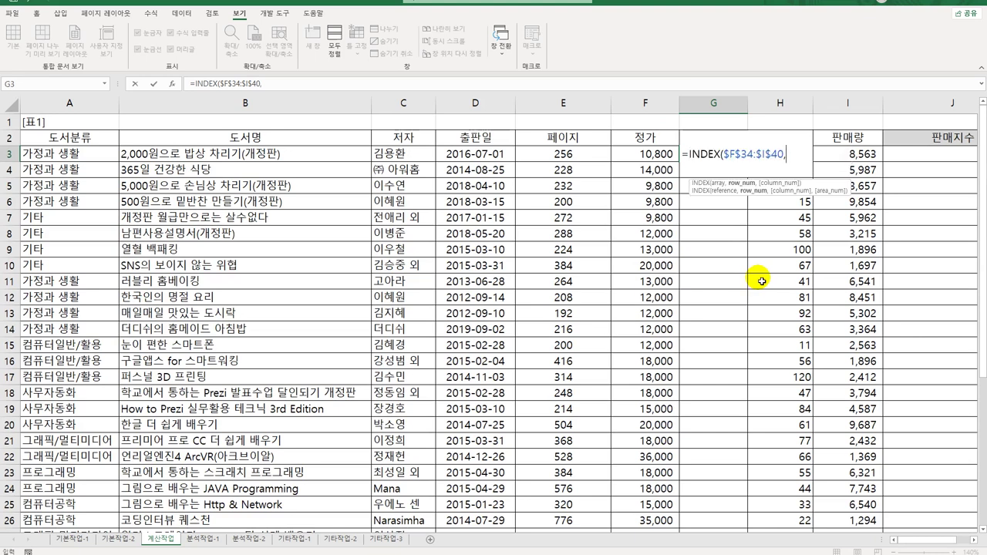
# Start a MATCH for the INDEX row number that looks up category A3 in the absolute 표3 category list $E$34:$E$40
pyautogui.write('MATCH(')
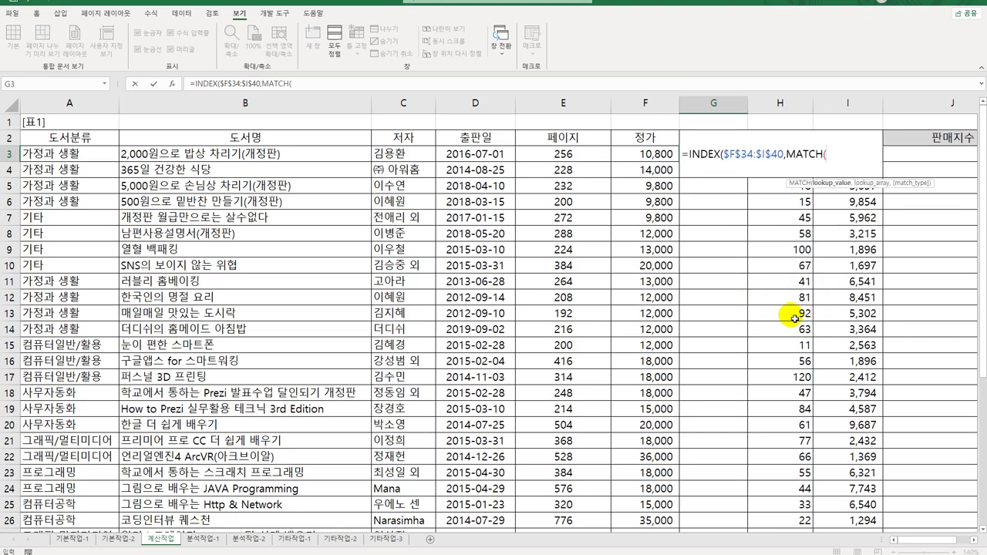
pyautogui.scroll(-8, 794, 318)
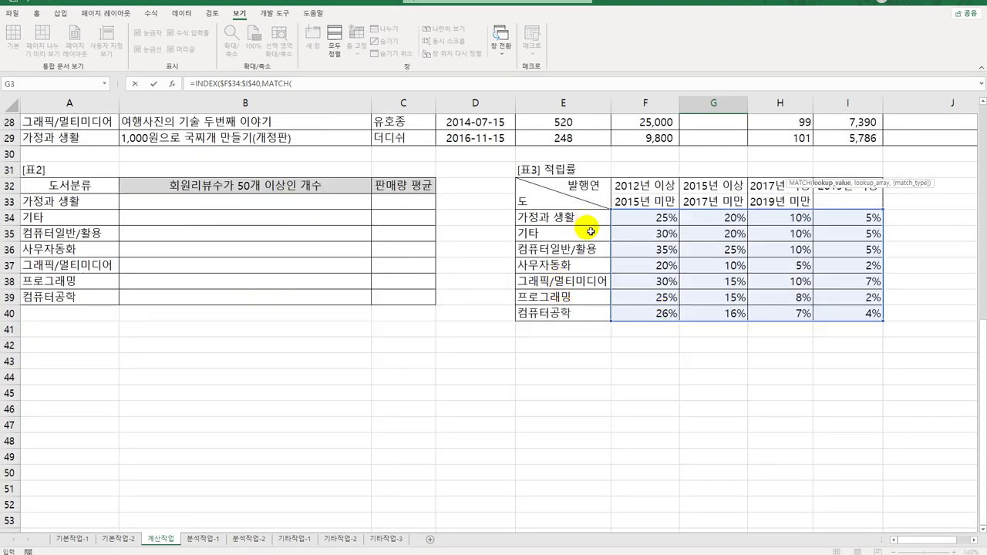
pyautogui.scroll(9, 586, 224)
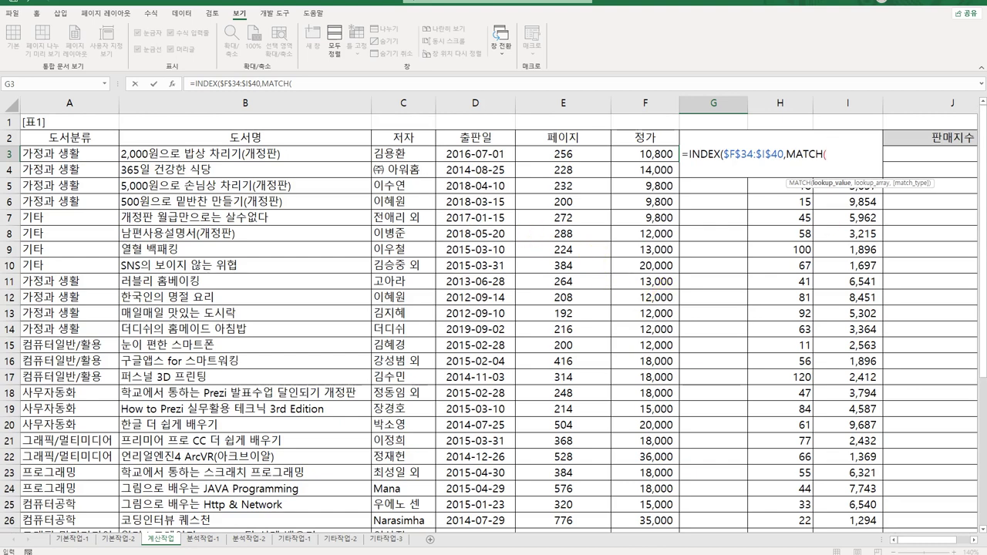
pyautogui.click(90, 160)
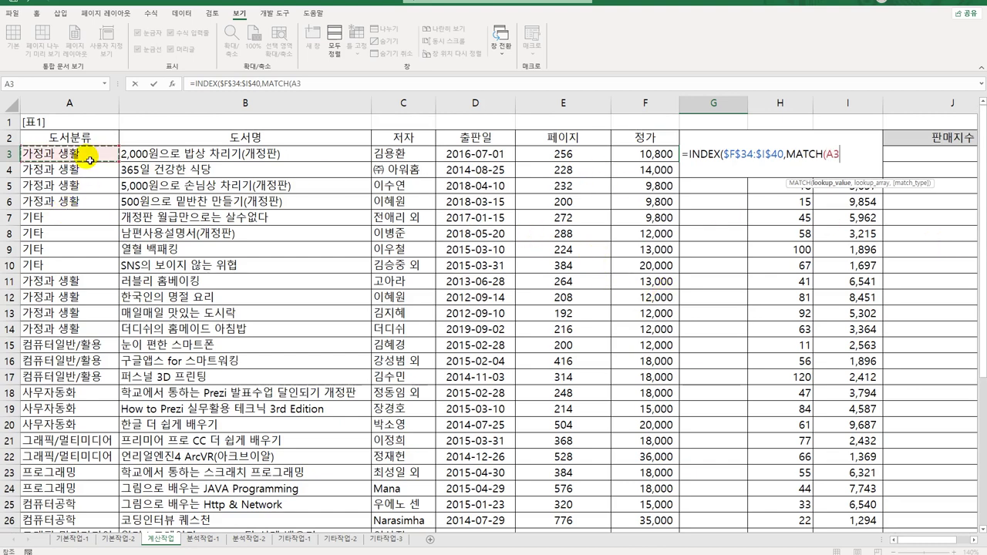
pyautogui.write(',')
pyautogui.scroll(-9, 505, 306)
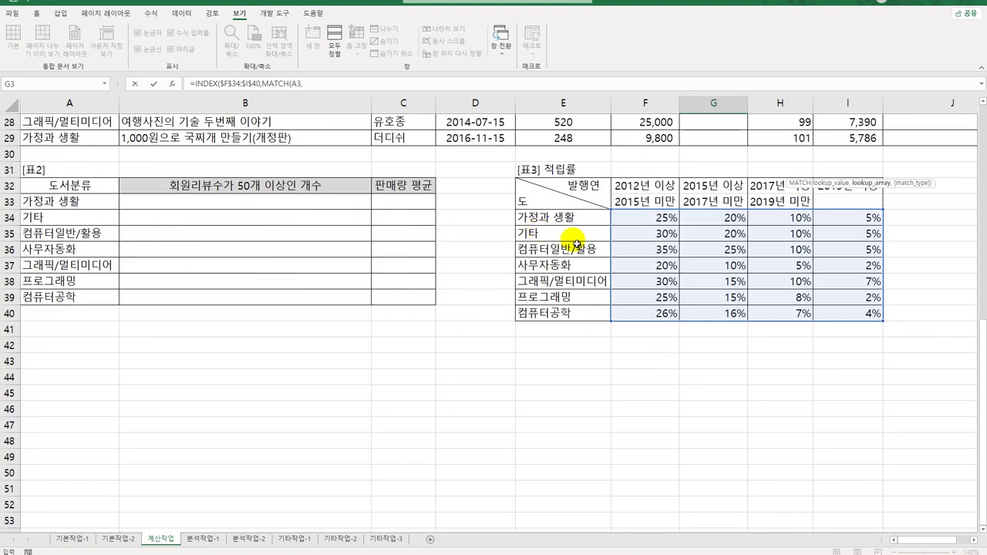
pyautogui.moveTo(562, 218); pyautogui.dragTo(577, 315)
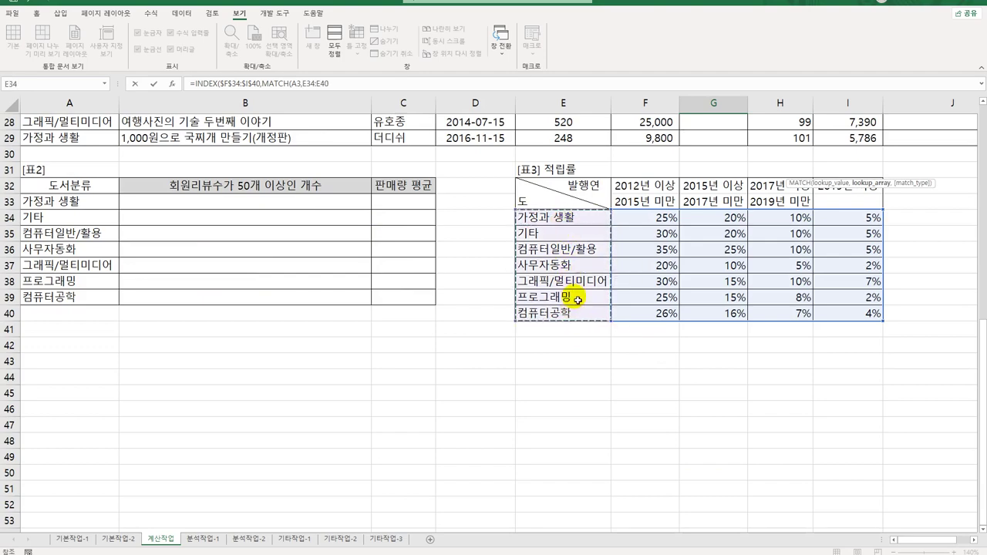
pyautogui.press('F4')
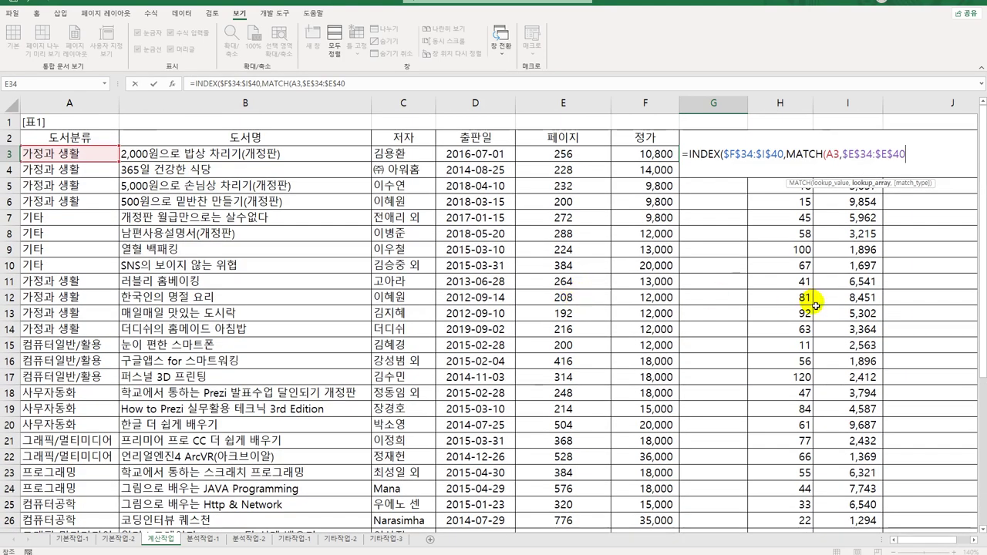
# Set the category MATCH to exact match (0) and close its parenthesis
pyautogui.scroll(-6, 815, 306)
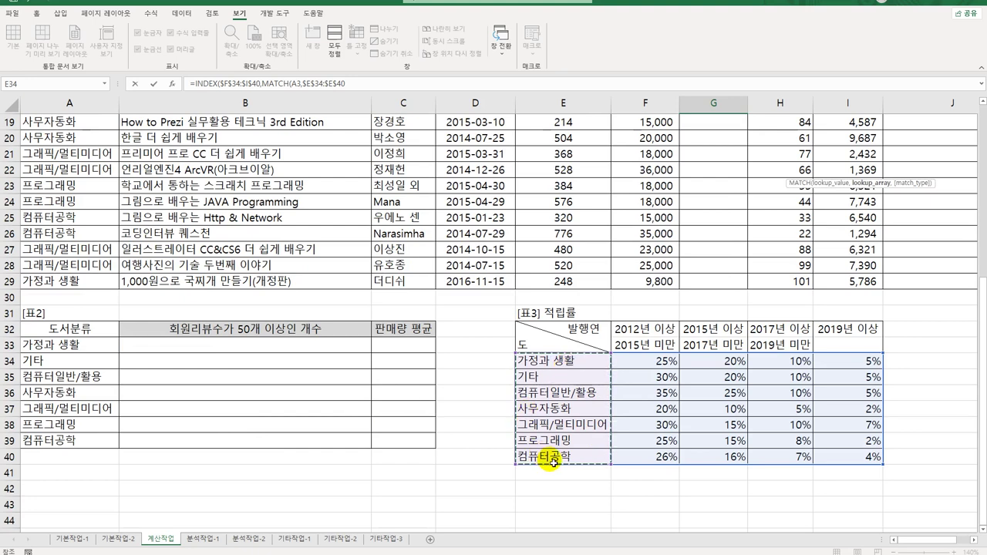
pyautogui.write(',')
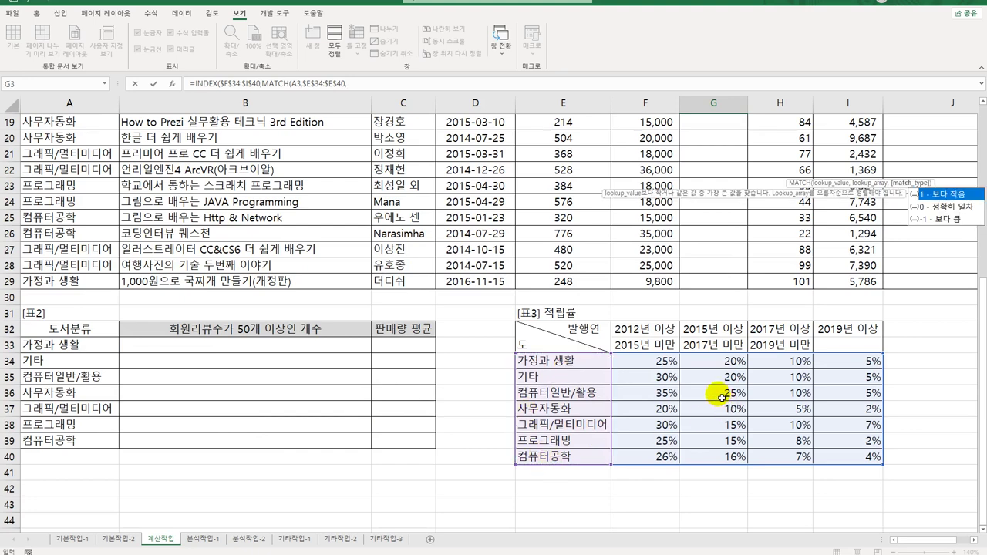
pyautogui.click(955, 207)
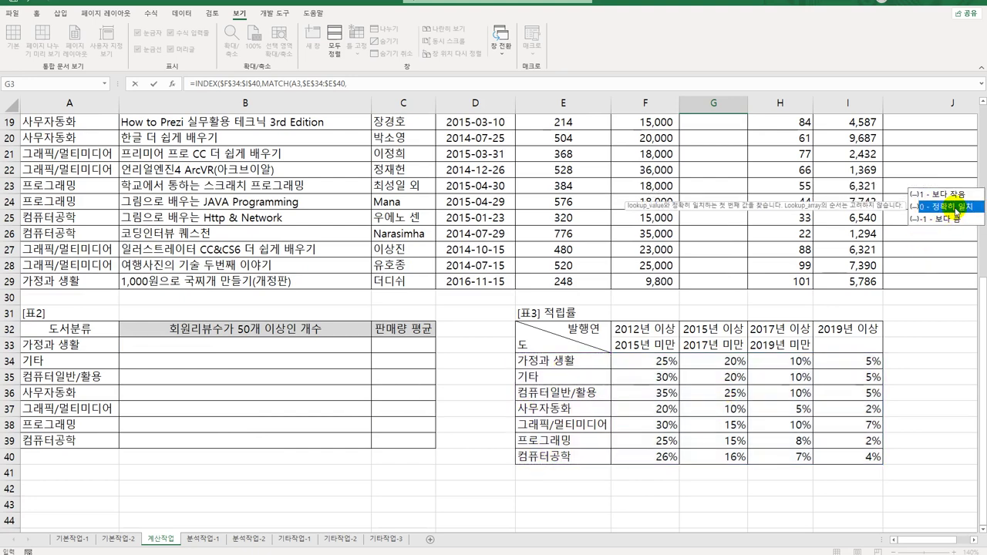
pyautogui.doubleClick(956, 211)
pyautogui.scroll(6, 846, 256)
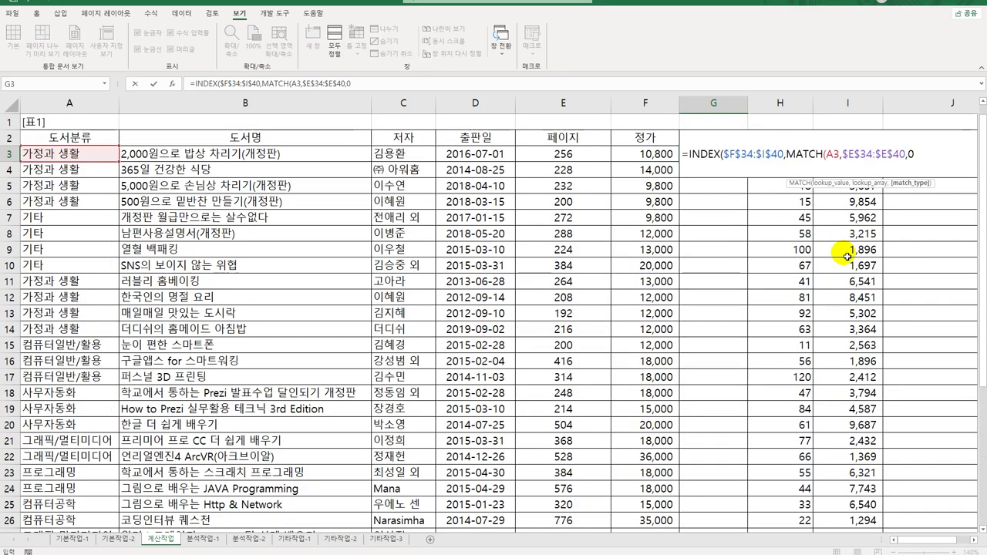
pyautogui.write(')')
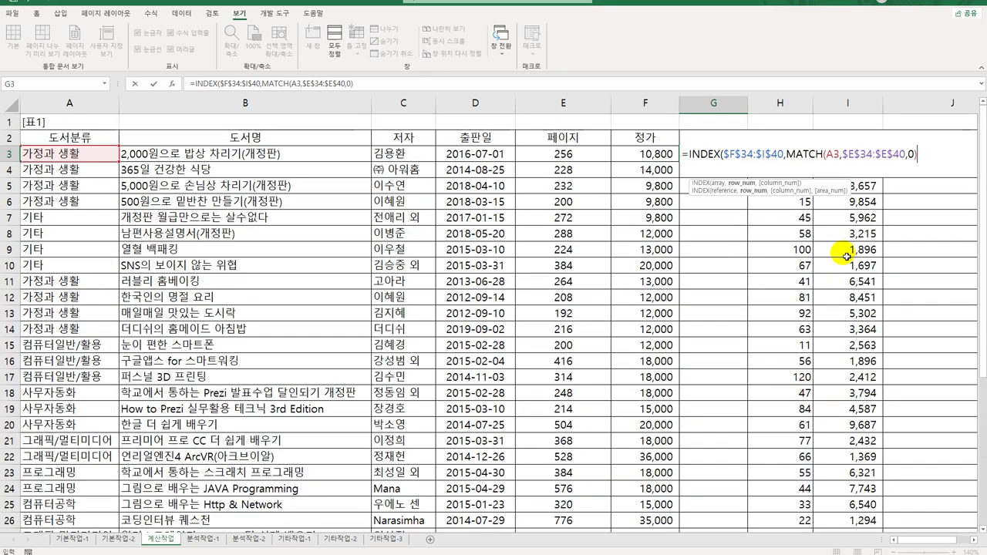
# Start a second MATCH for the INDEX column number with YEAR(D3) as its lookup value
pyautogui.write(',')
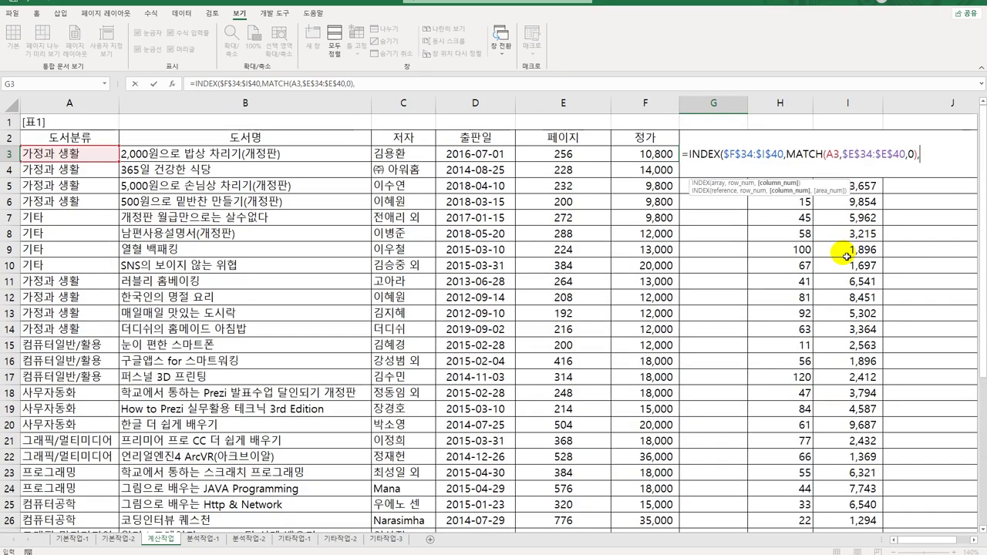
pyautogui.write('MAT')
pyautogui.press('Tab')
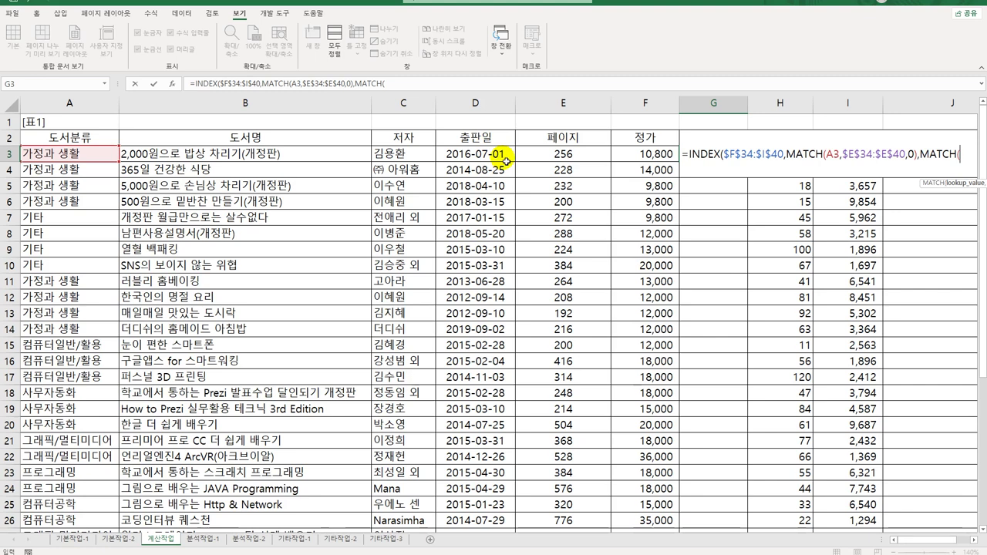
pyautogui.write('YEA')
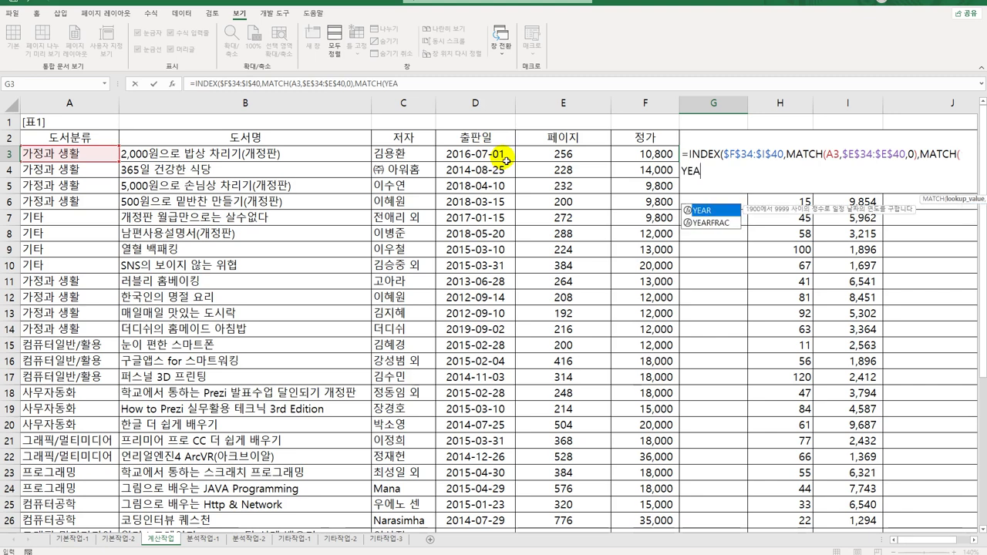
pyautogui.write('R(')
pyautogui.click(511, 160)
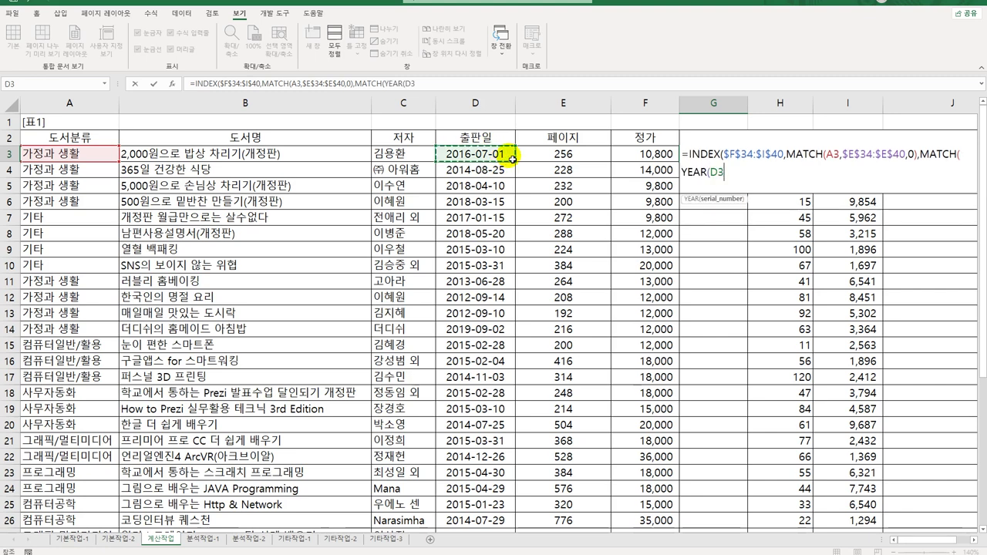
pyautogui.write('),')
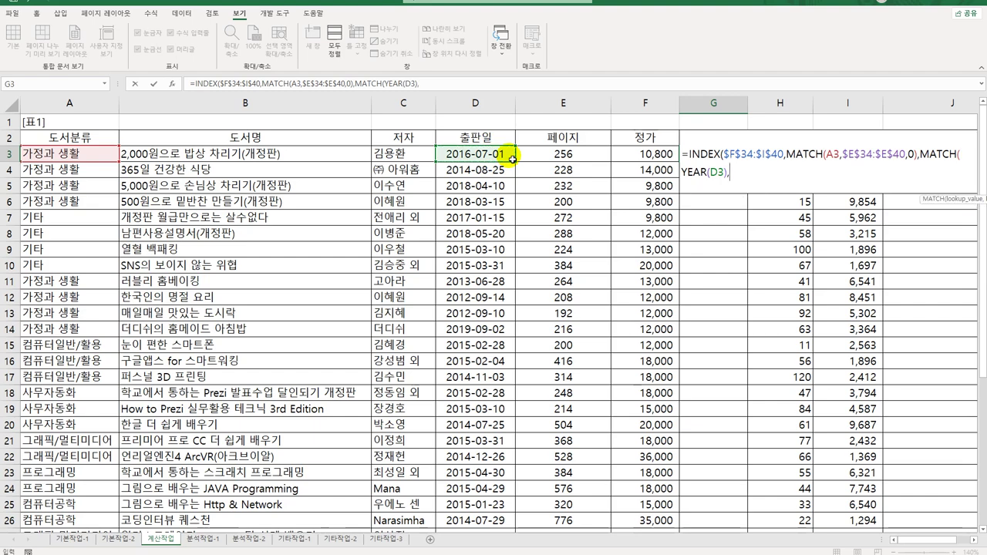
# Complete the year MATCH with absolute heading range $F$32:$I$32 and match type 1, and enter the INDEX formula
pyautogui.scroll(-9, 784, 329)
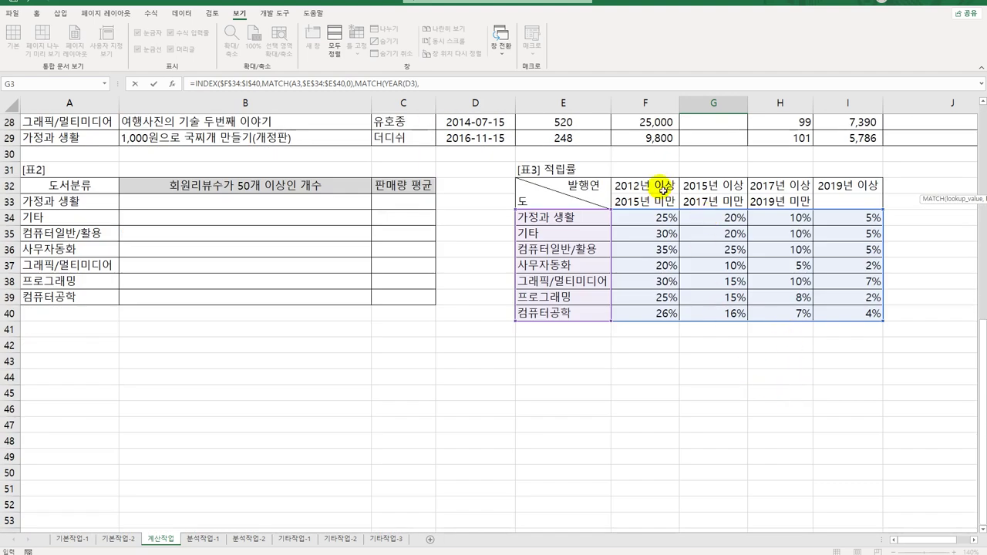
pyautogui.write(',')
pyautogui.moveTo(662, 188); pyautogui.dragTo(822, 185)
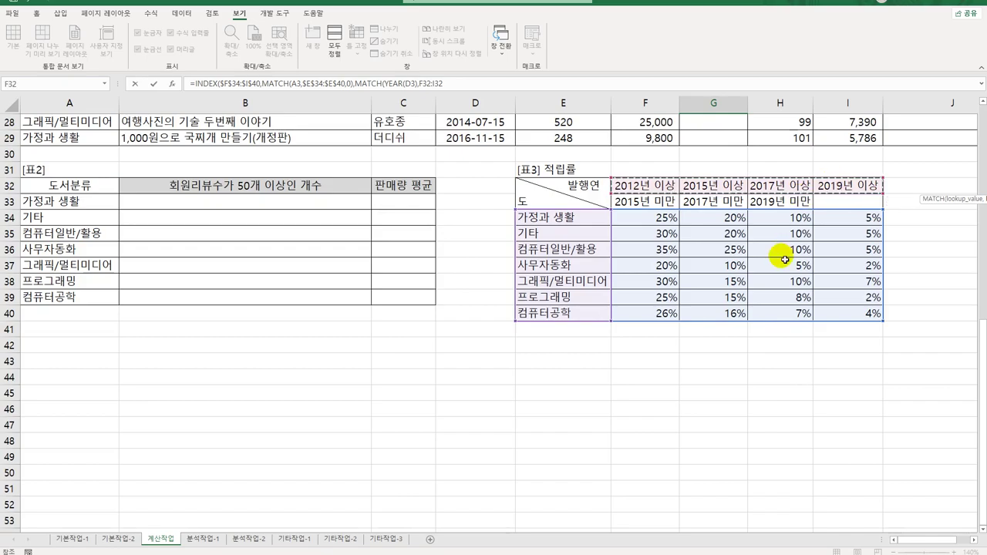
pyautogui.press('F4')
pyautogui.scroll(-3, 784, 260)
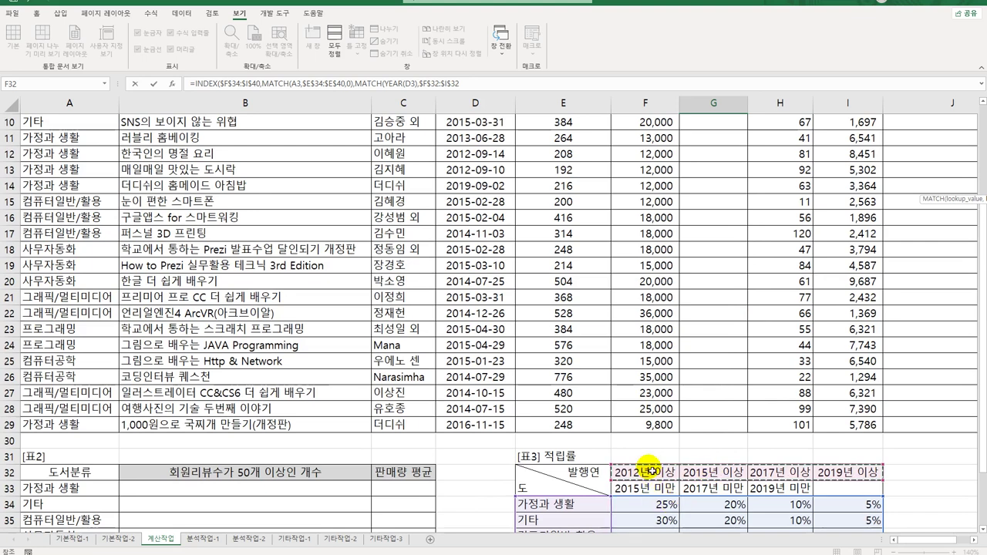
pyautogui.write(',')
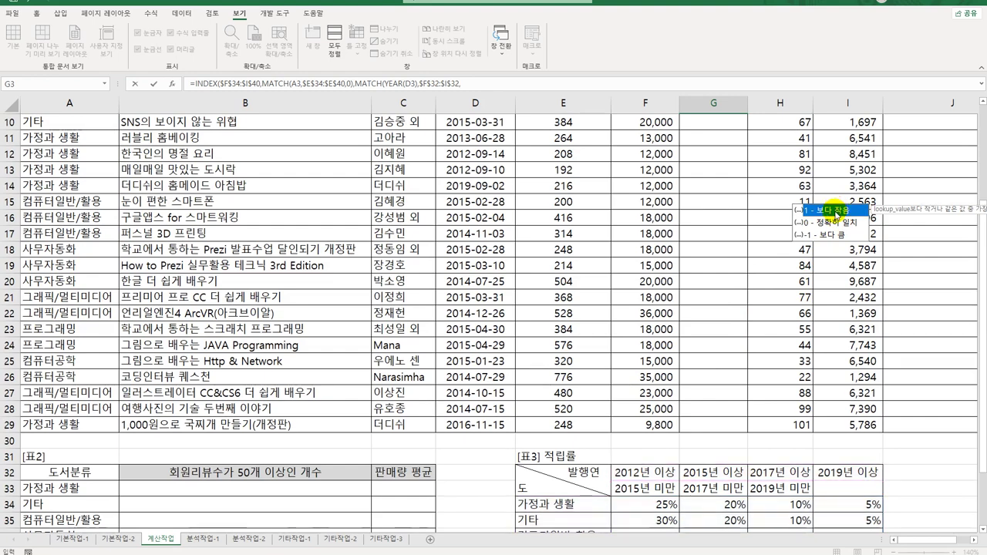
pyautogui.doubleClick(837, 211)
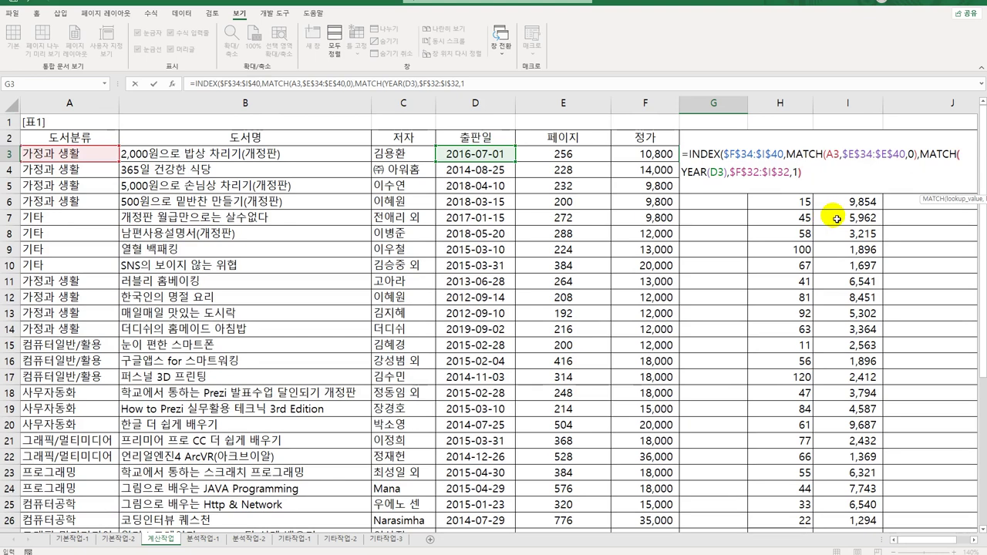
pyautogui.write('))')
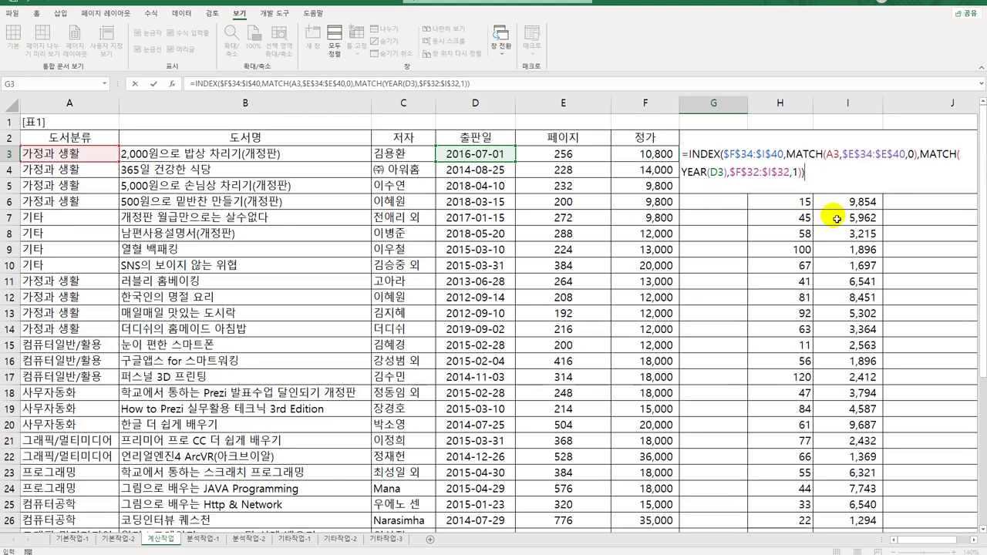
pyautogui.press('Return')
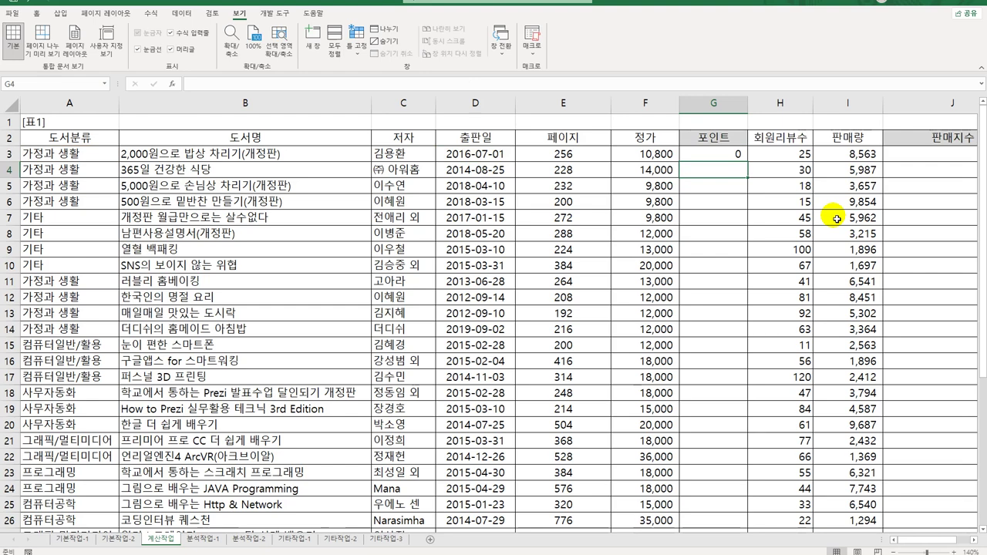
# Multiply the INDEX formula in G3 by the 정가 in F3 and fill it down the 포인트 column
pyautogui.click(723, 158)
pyautogui.scroll(-5, 765, 314)
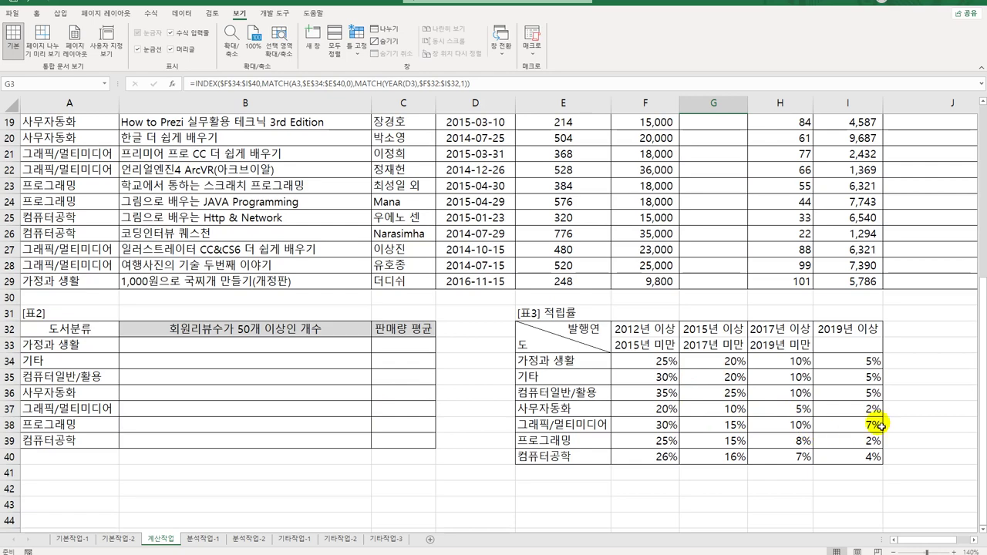
pyautogui.scroll(6, 879, 424)
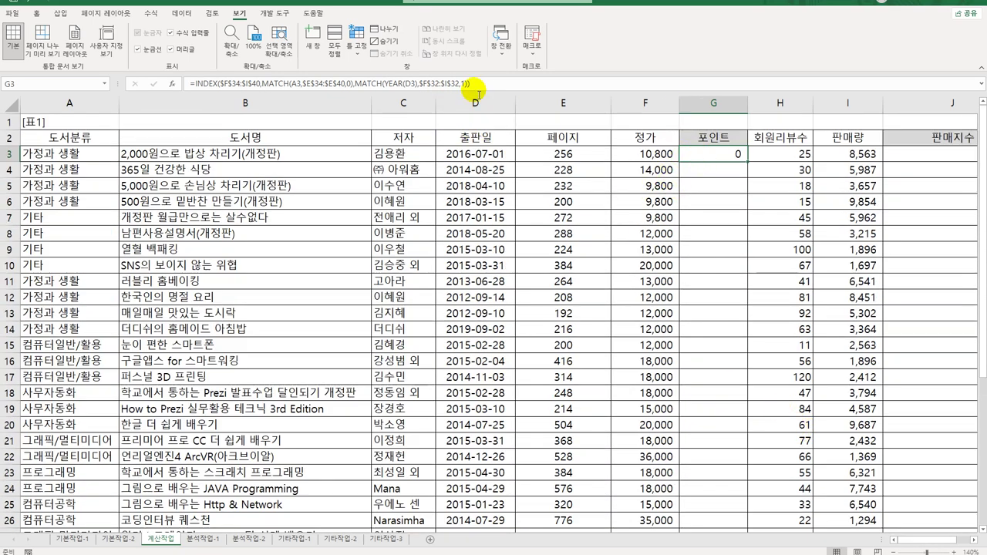
pyautogui.click(490, 85)
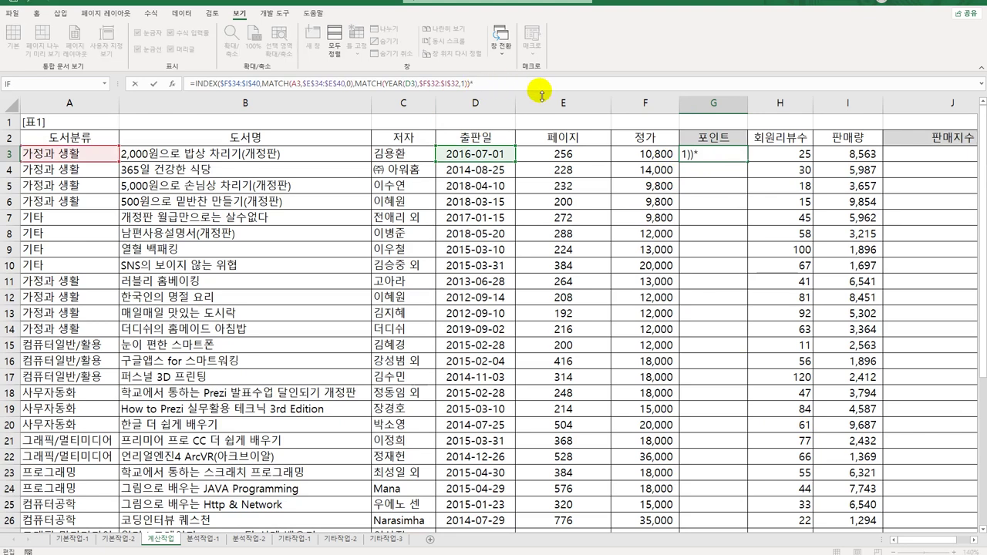
pyautogui.write('*')
pyautogui.click(653, 156)
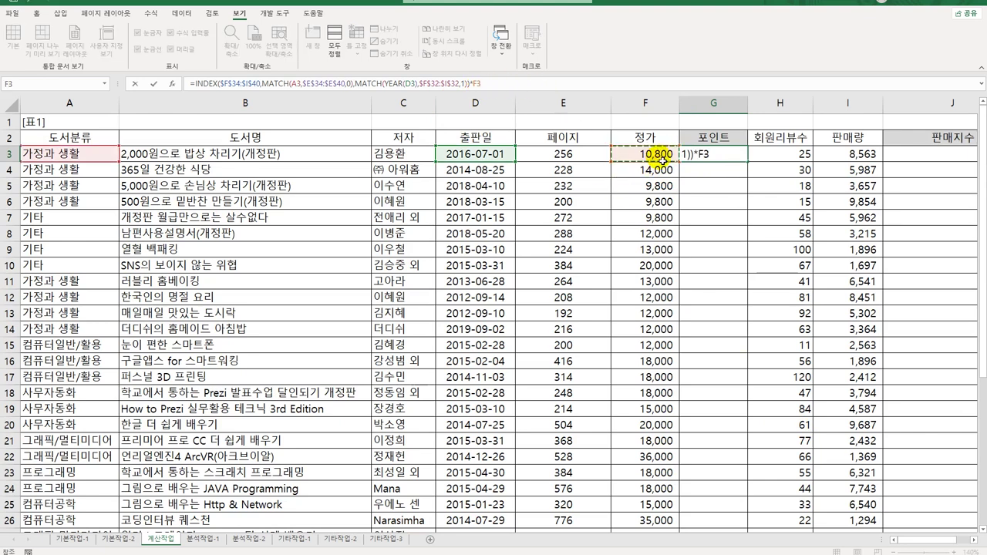
pyautogui.press('Return')
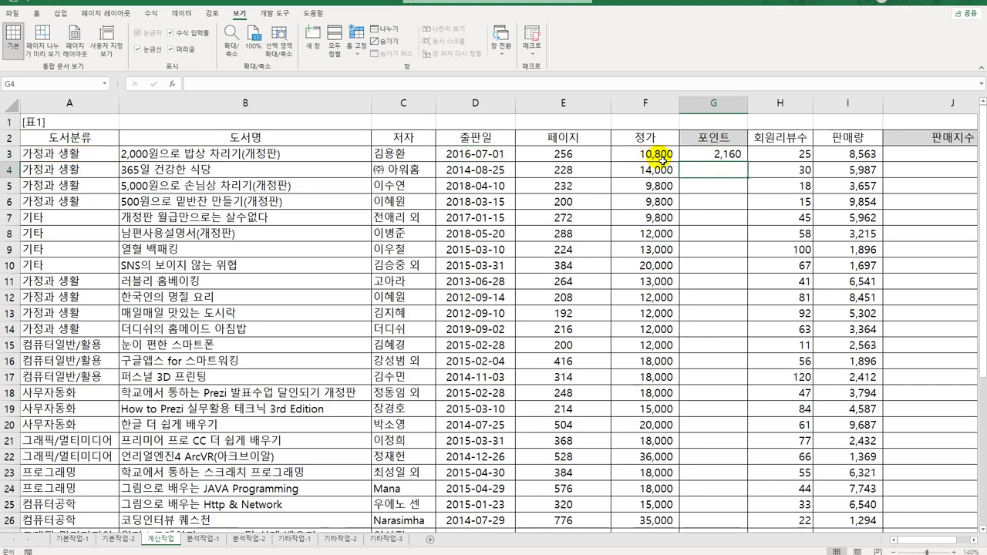
pyautogui.click(724, 157)
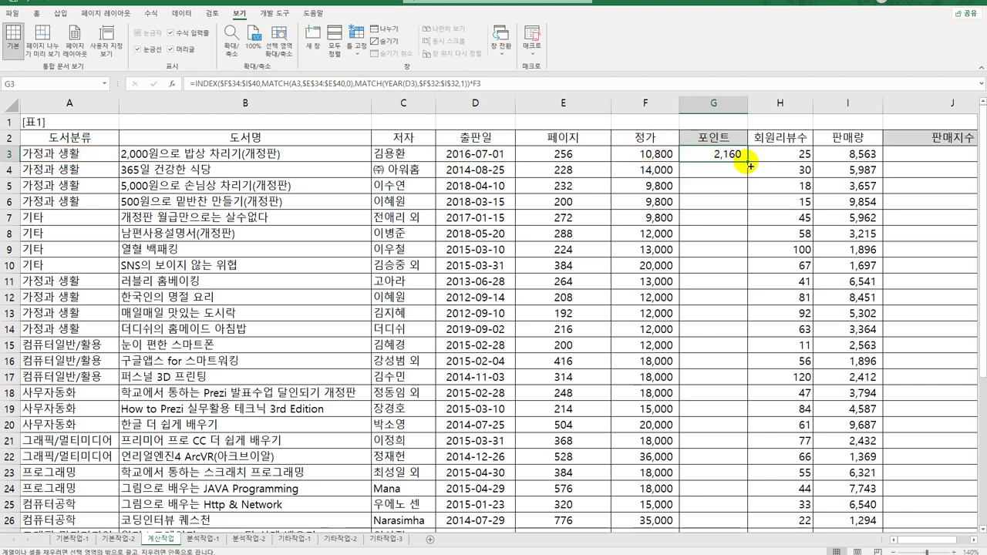
pyautogui.doubleClick(748, 162)
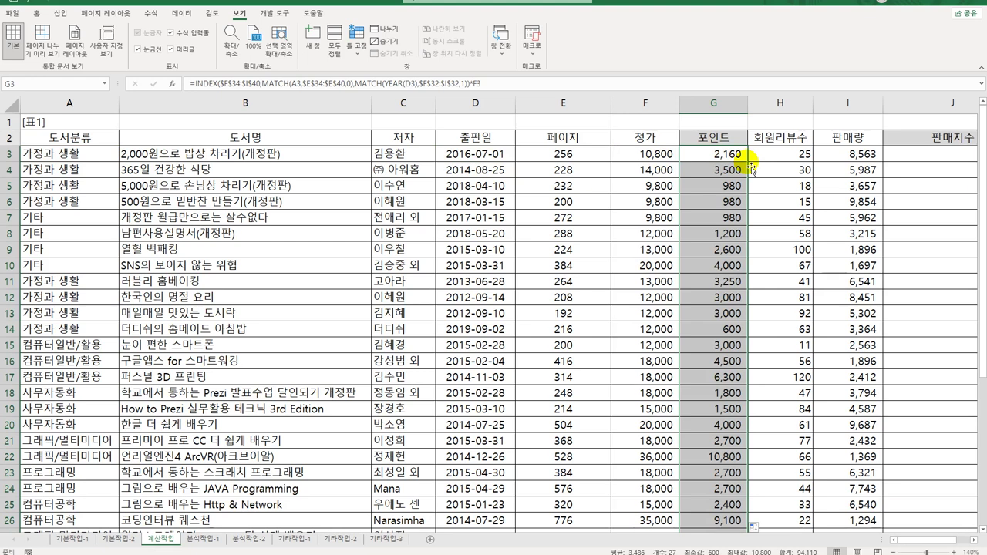
# Start a REPT formula in 판매지수 cell J3 with the special character ★ as the text to repeat
pyautogui.click(917, 157)
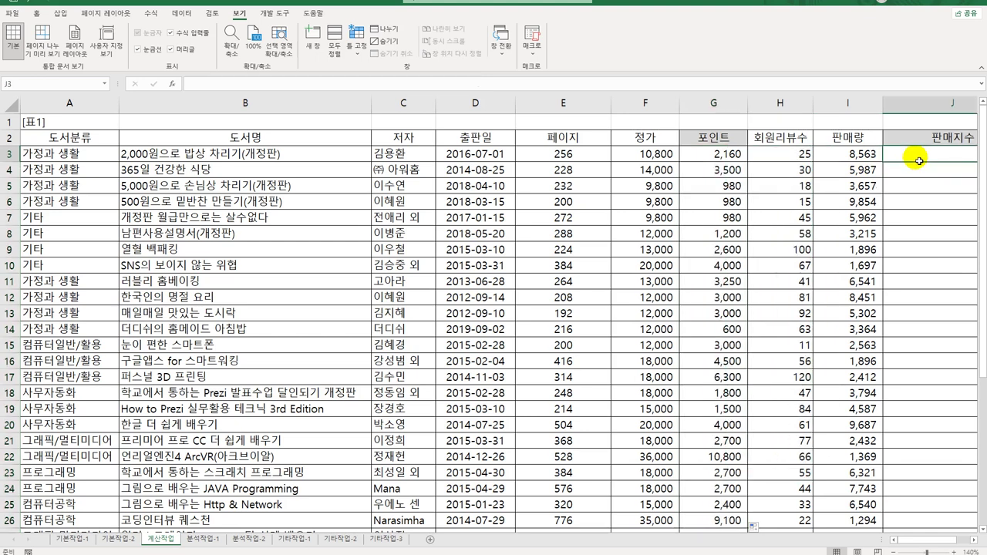
pyautogui.click(976, 543)
pyautogui.click(975, 543)
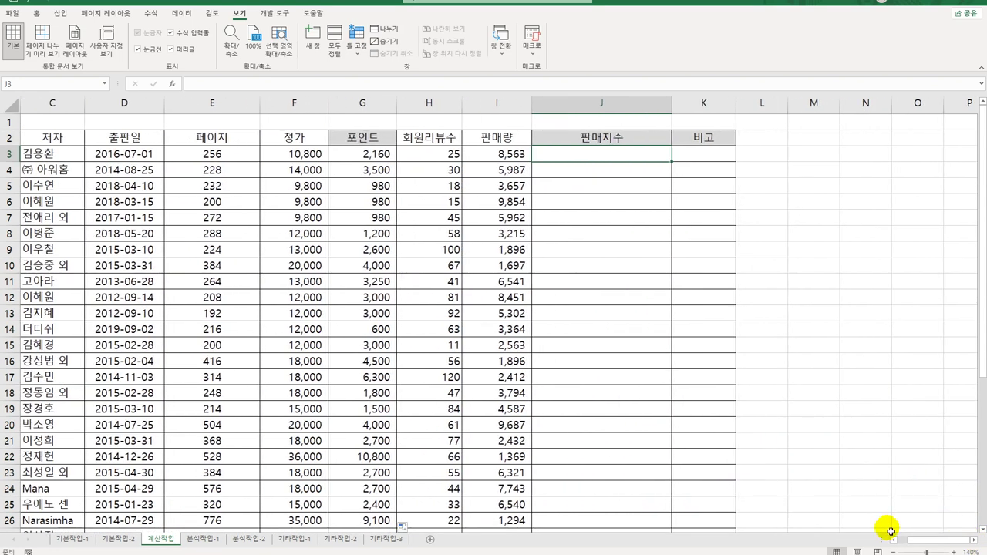
pyautogui.moveTo(921, 542)
pyautogui.mouseDown()
pyautogui.moveTo(910, 541)
pyautogui.moveTo(920, 544)
pyautogui.mouseUp()
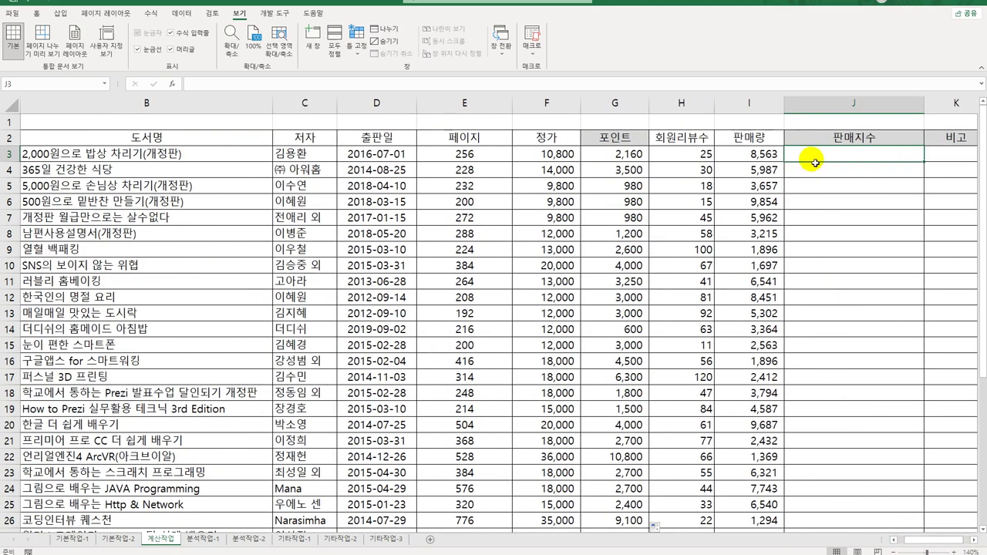
pyautogui.click(843, 153)
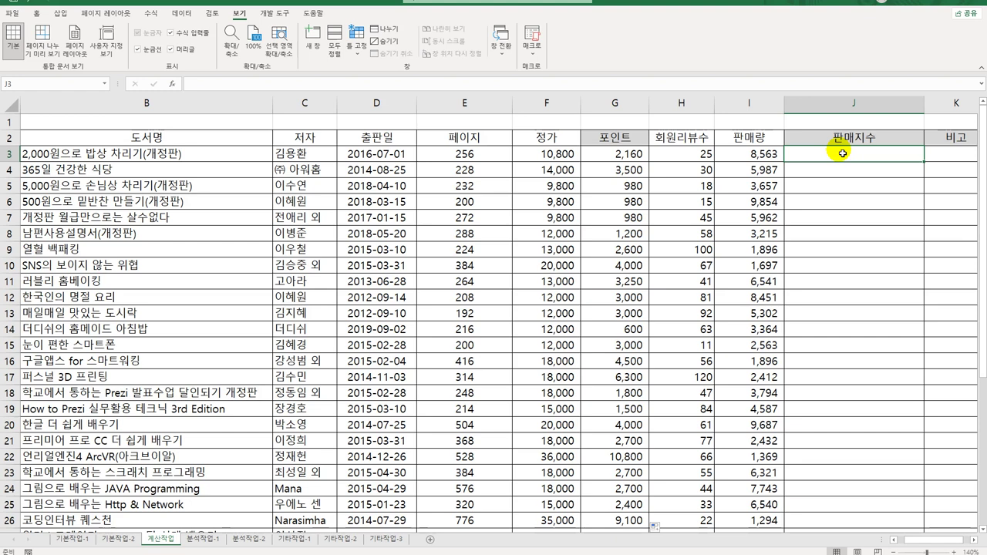
pyautogui.write('=R')
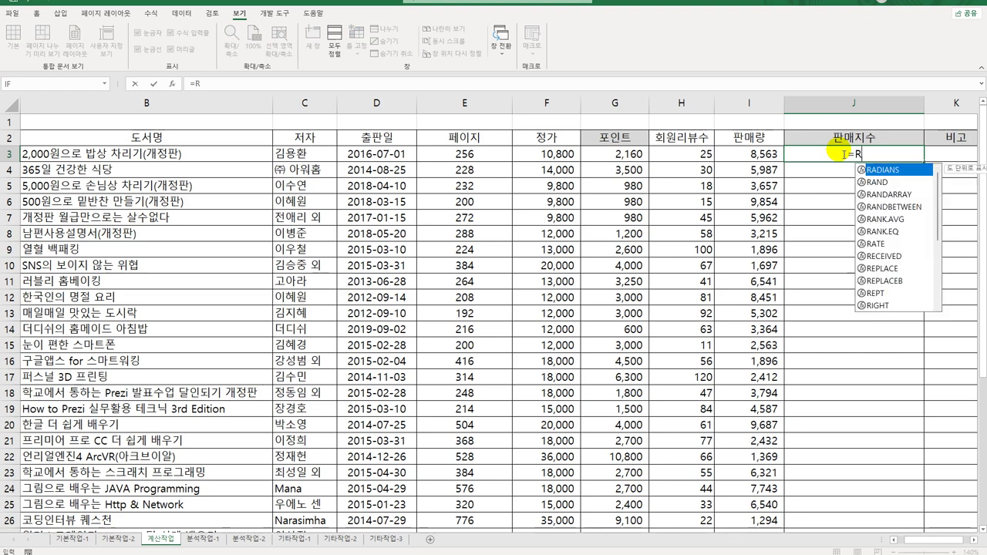
pyautogui.write('EPT(')
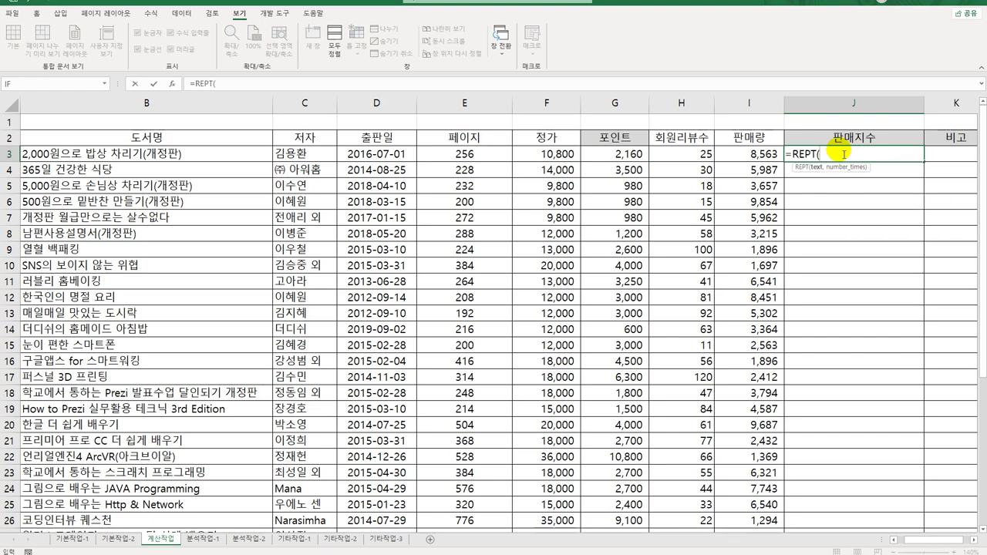
pyautogui.write('"ㅁ')
pyautogui.press('Hangul_Hanja')
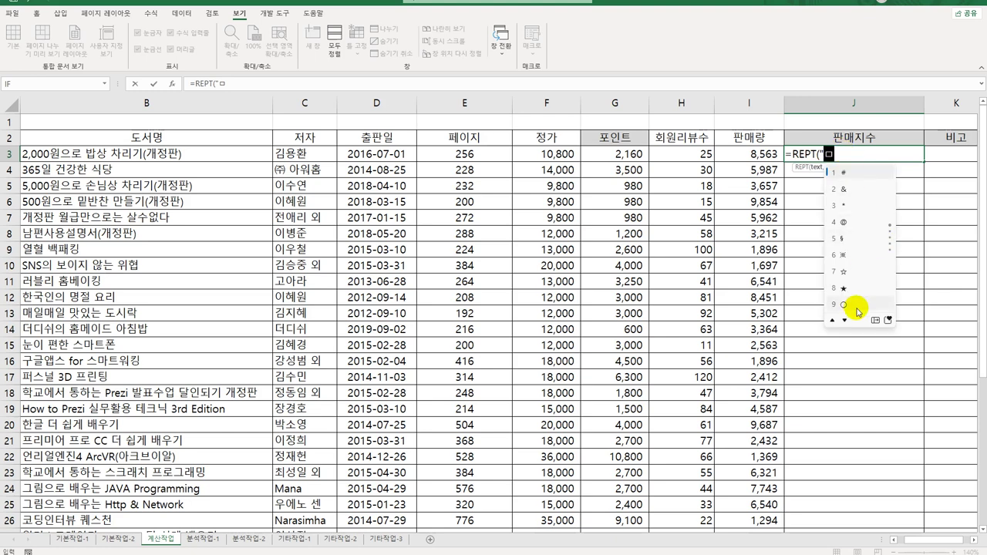
pyautogui.click(856, 294)
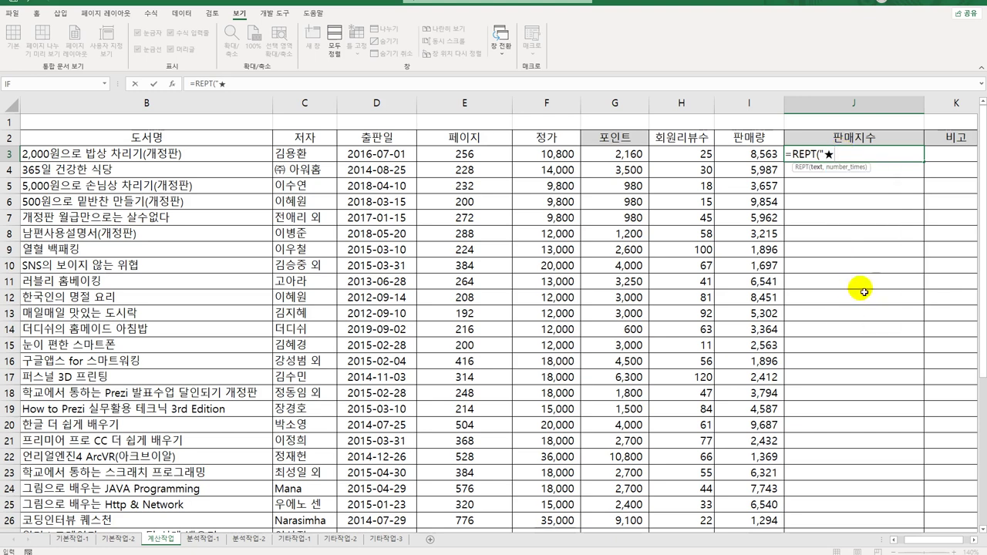
# Close the ★ text argument and nest a QUOTIENT function as the REPT repeat count
pyautogui.write('",')
pyautogui.write('ㅂ')
pyautogui.write('QU')
pyautogui.press('Down')
pyautogui.press('Down')
pyautogui.press('Tab')
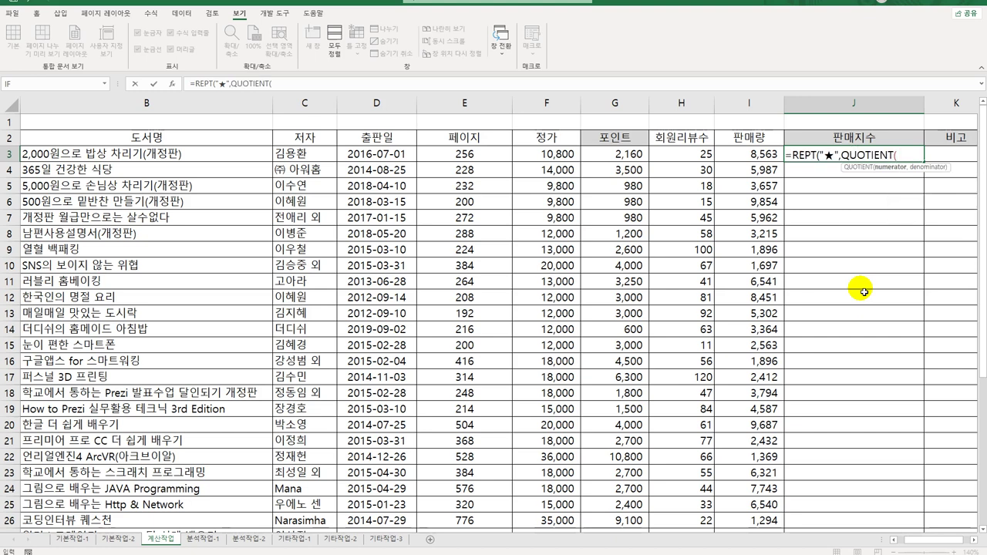
# Complete QUOTIENT with numerator I3 and denominator 1000, enter the formula, and fill it down the 판매지수 column
pyautogui.press('Left')
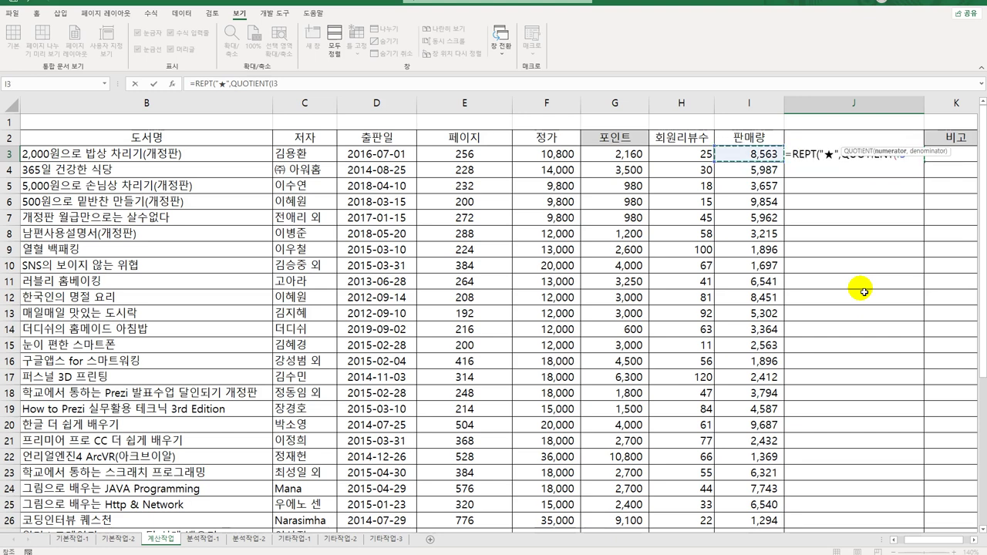
pyautogui.write(',')
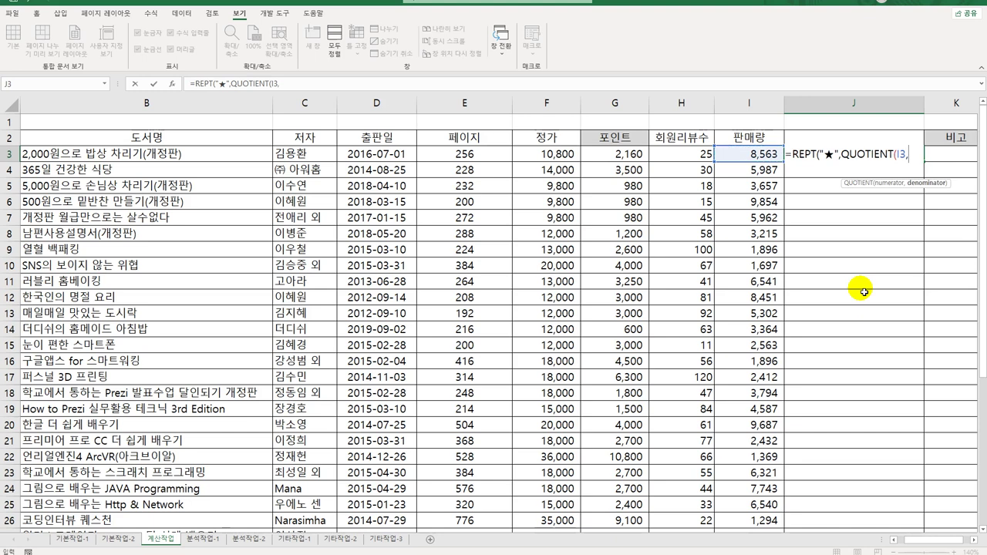
pyautogui.write('1000')
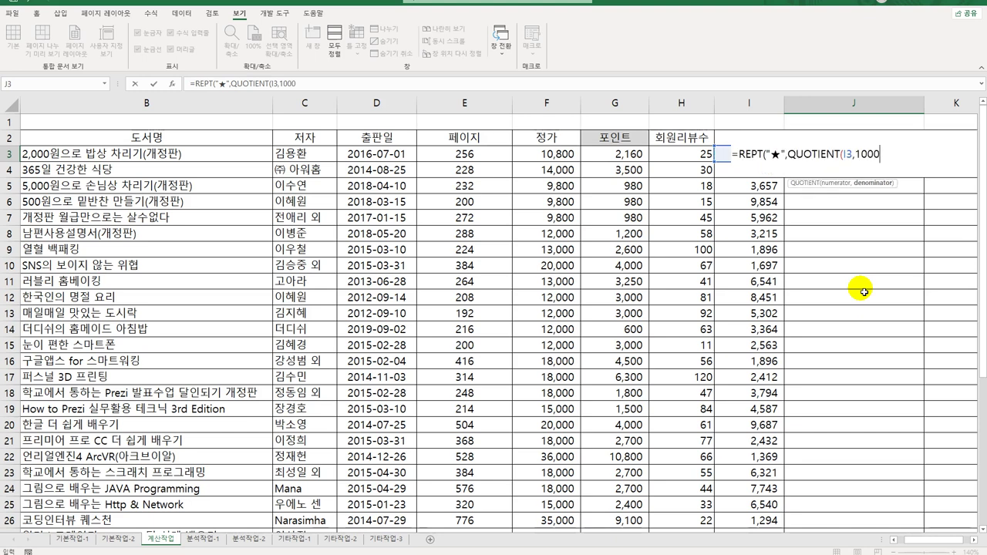
pyautogui.write(')')
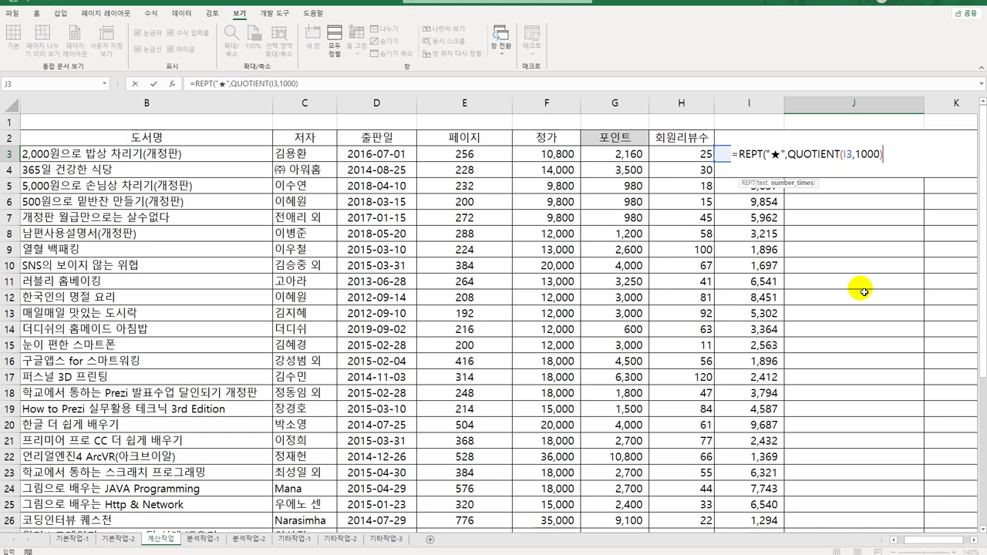
pyautogui.write(')')
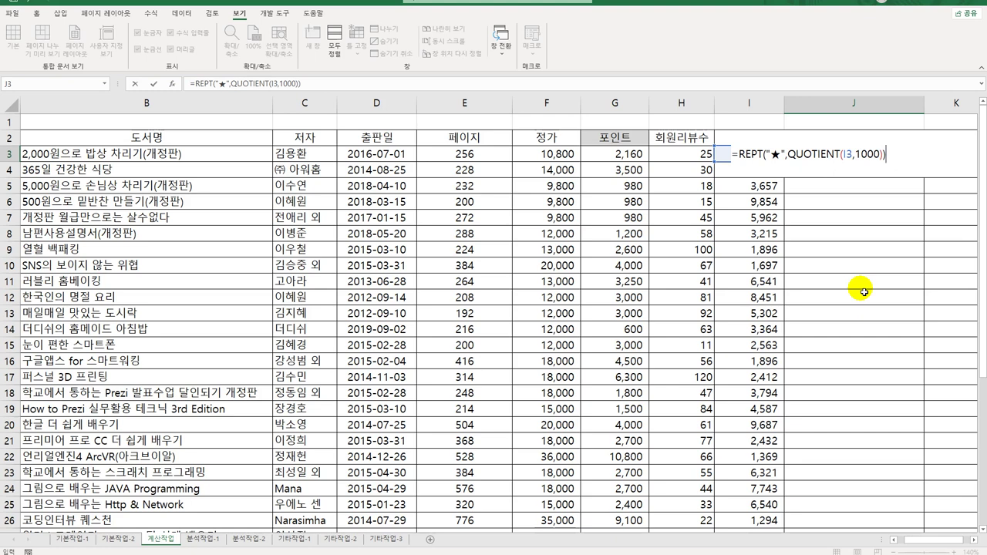
pyautogui.press('Return')
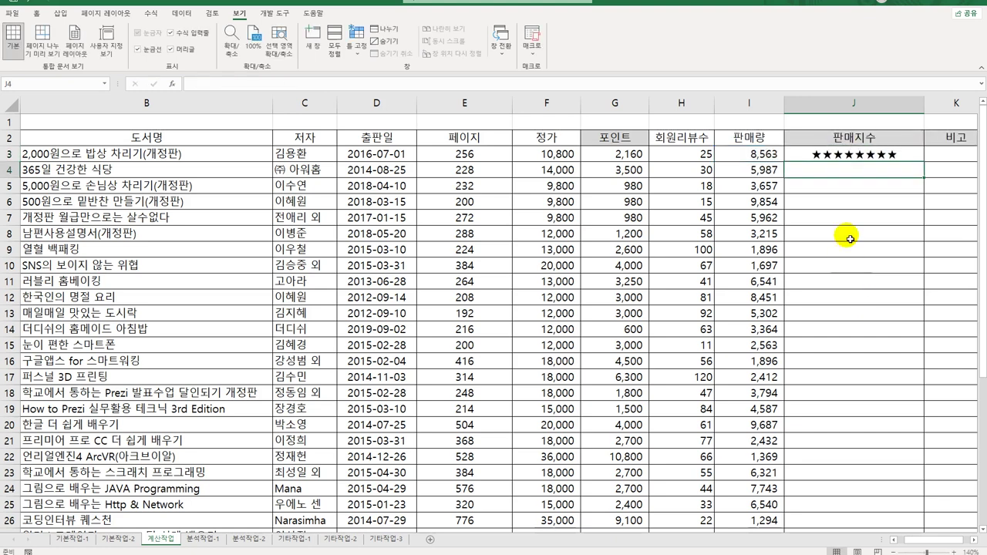
pyautogui.click(861, 155)
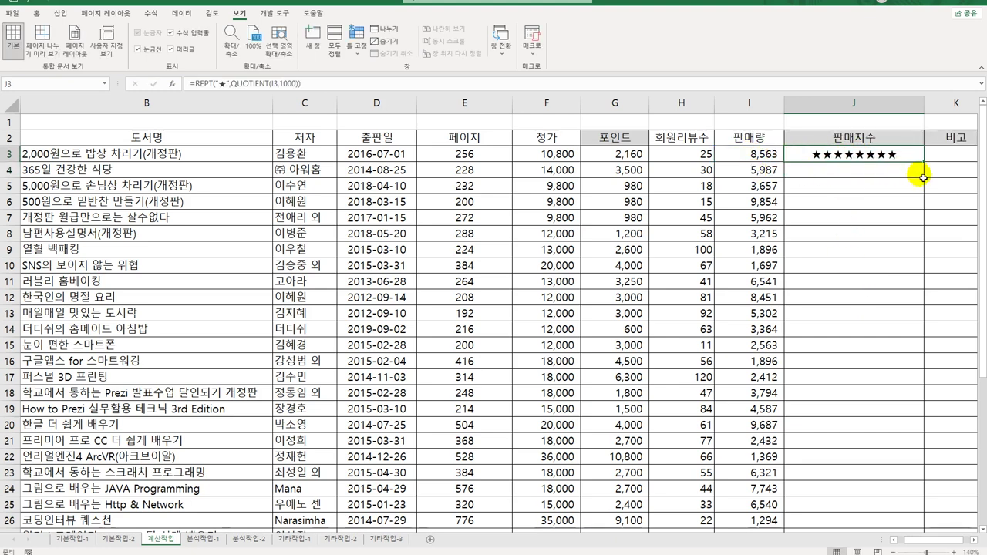
pyautogui.doubleClick(924, 165)
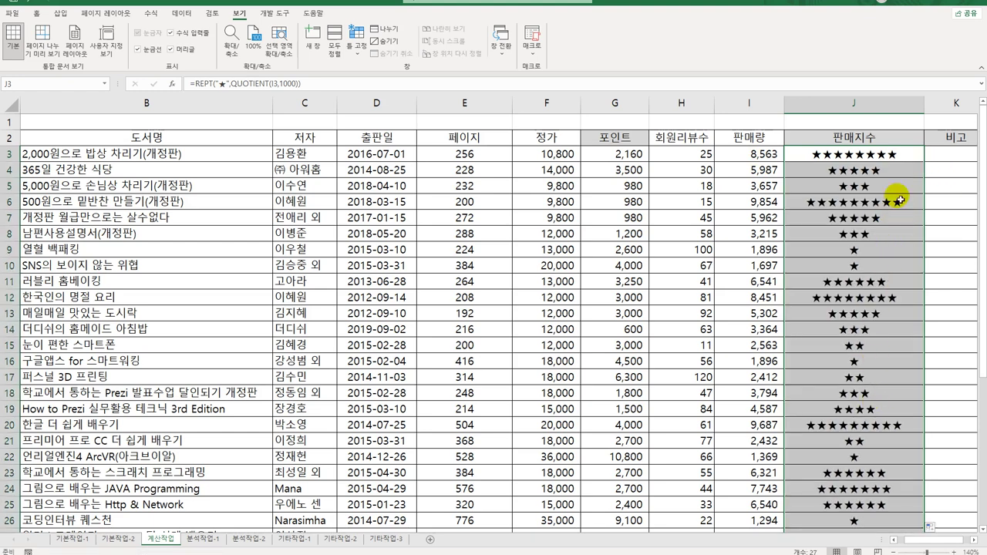
# Edit the J3 formula to open a CONCAT function in front of the existing REPT expression
pyautogui.click(908, 160)
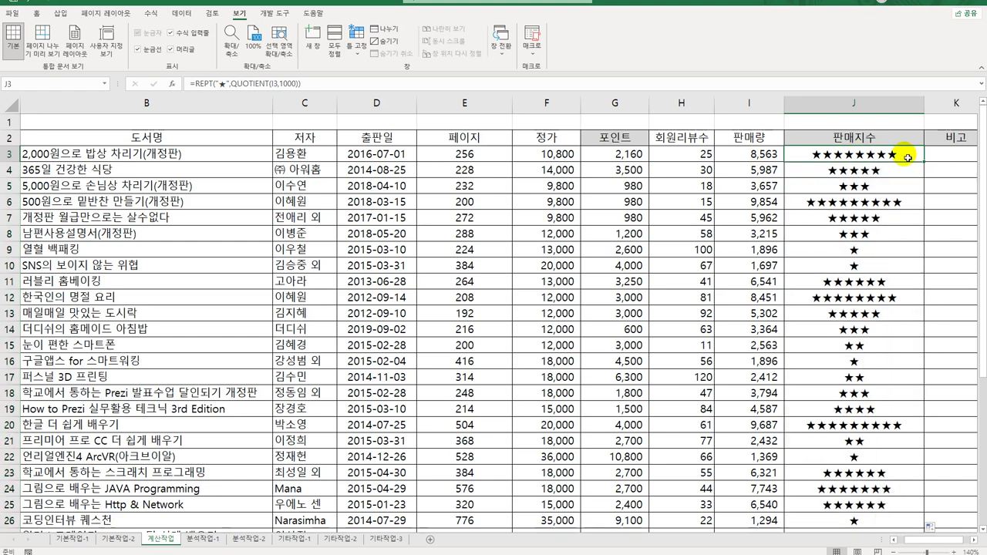
pyautogui.doubleClick(908, 158)
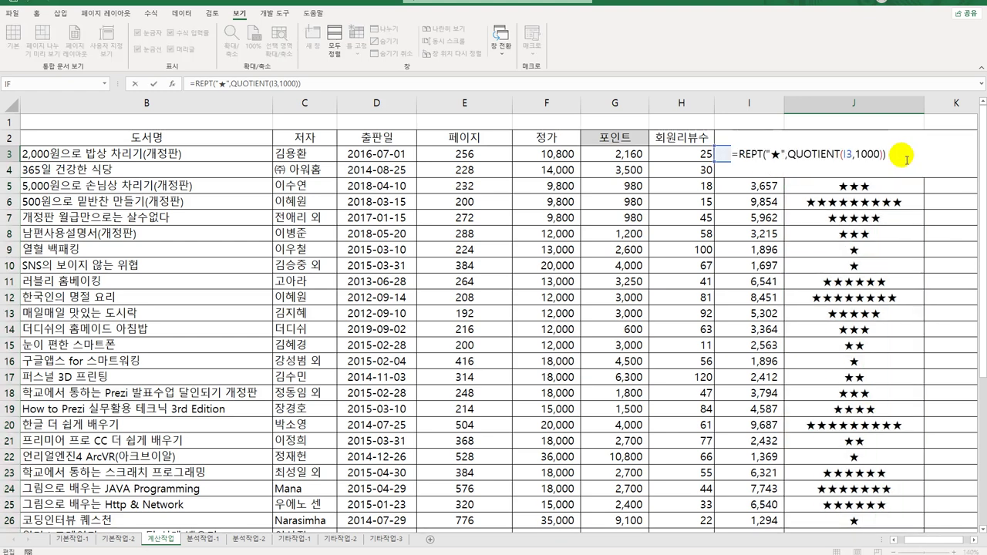
pyautogui.click(739, 154)
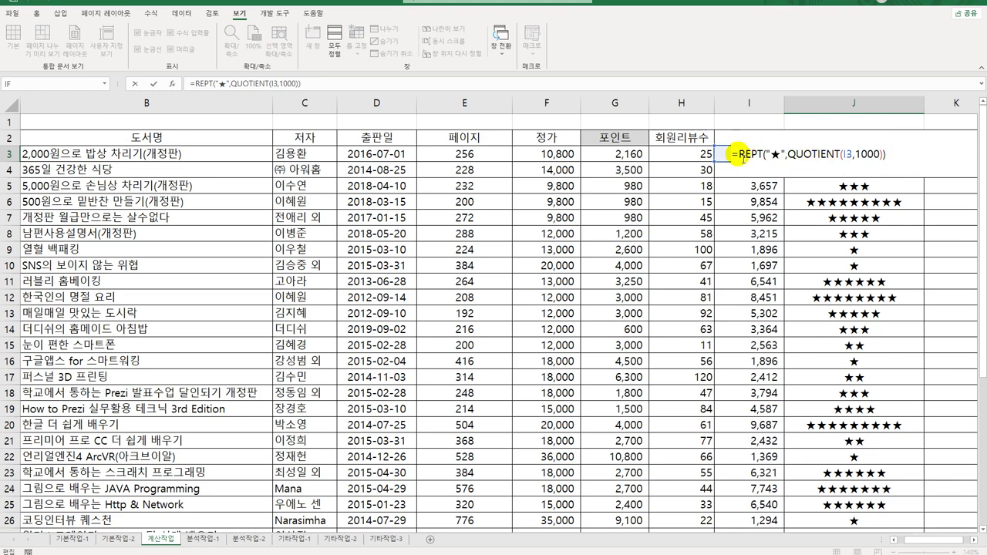
pyautogui.write('CON')
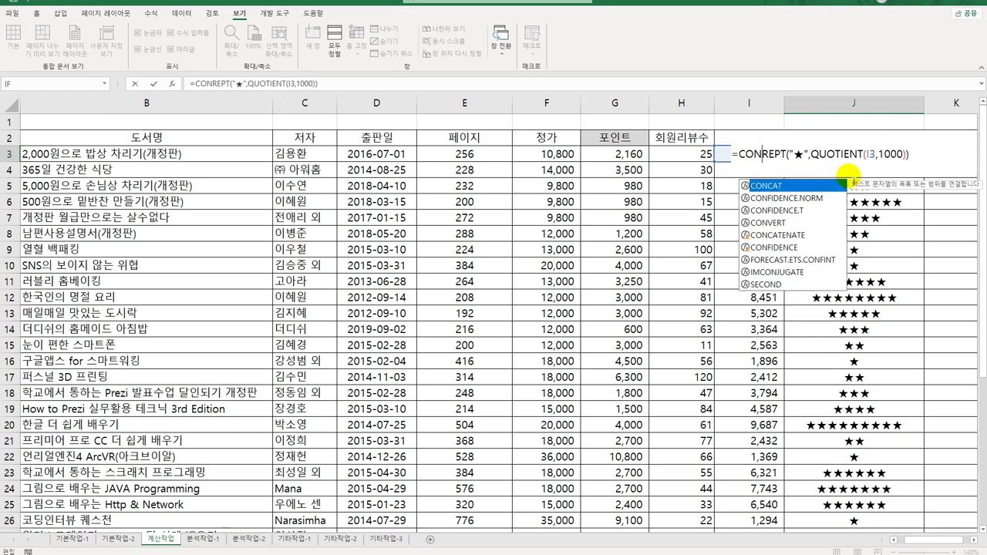
pyautogui.press('Tab')
# Duplicate the REPT("★",QUOTIENT(I3,1000)) expression as the second CONCAT argument
pyautogui.hotkey('shift', 'End')
pyautogui.hotkey('ctrl', 'c')
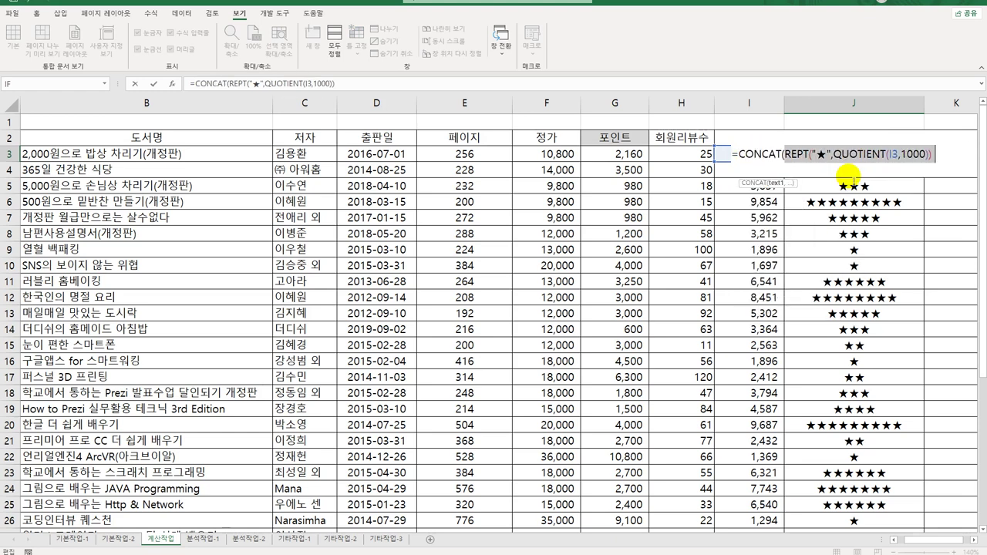
pyautogui.press('End')
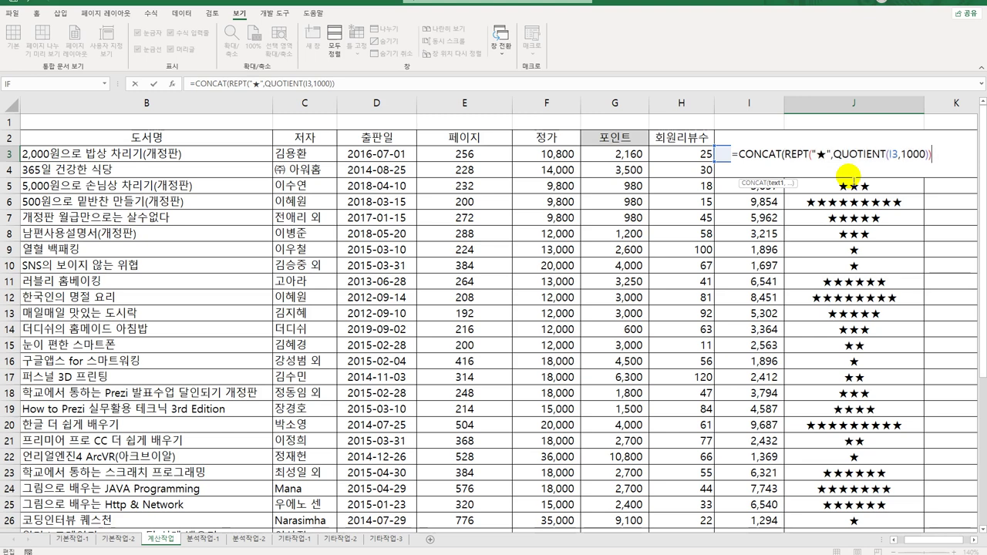
pyautogui.write(',')
pyautogui.hotkey('ctrl', 'v')
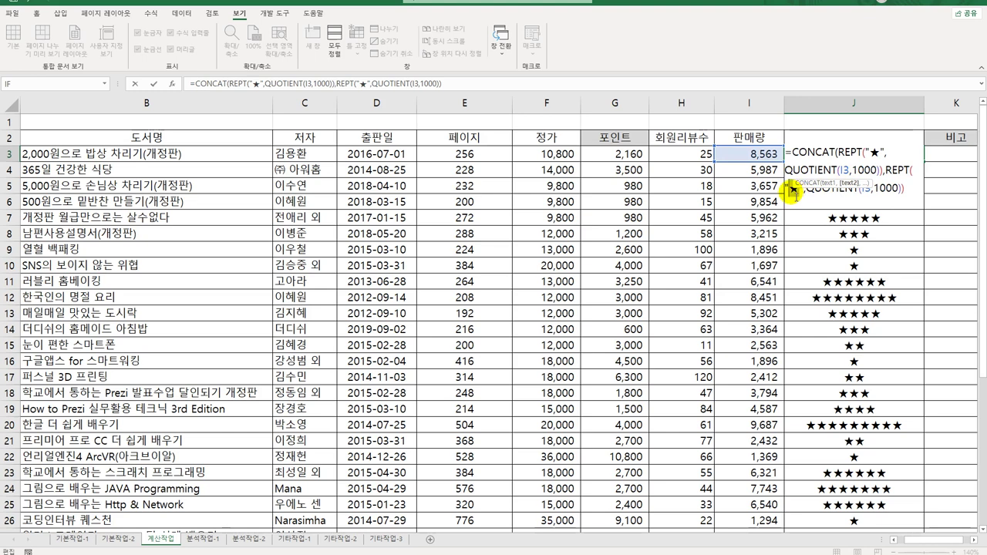
# Change the second REPT to repeat ☆ with a count of 10-QUOTIENT(I3,1000)
pyautogui.doubleClick(794, 189)
pyautogui.write('A')
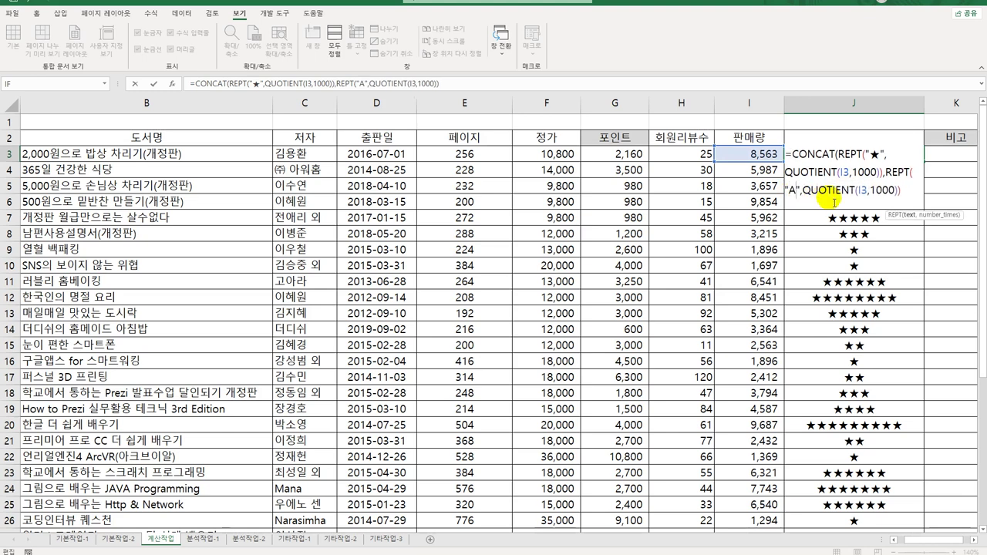
pyautogui.press('BackSpace')
pyautogui.write('ㅁ')
pyautogui.press('Hangul_Hanja')
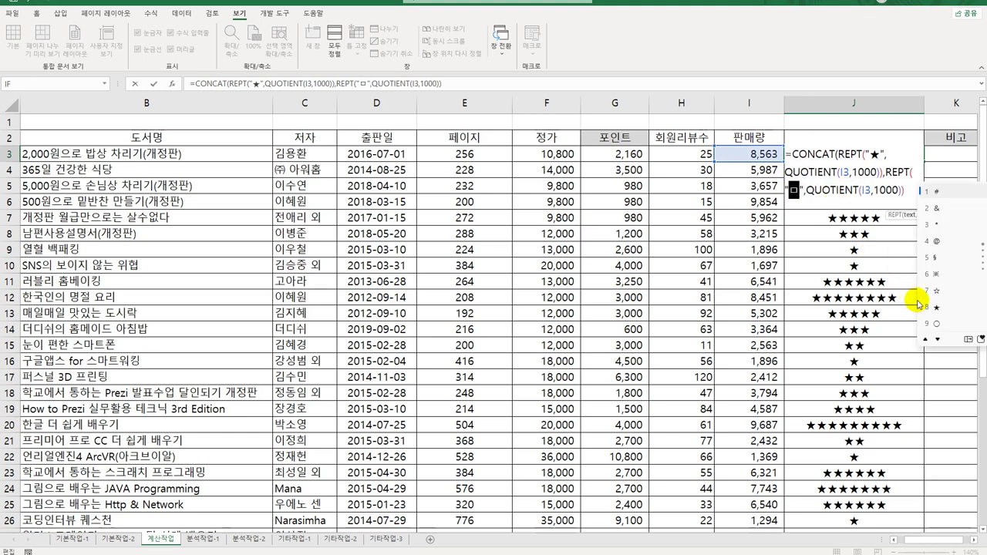
pyautogui.click(935, 291)
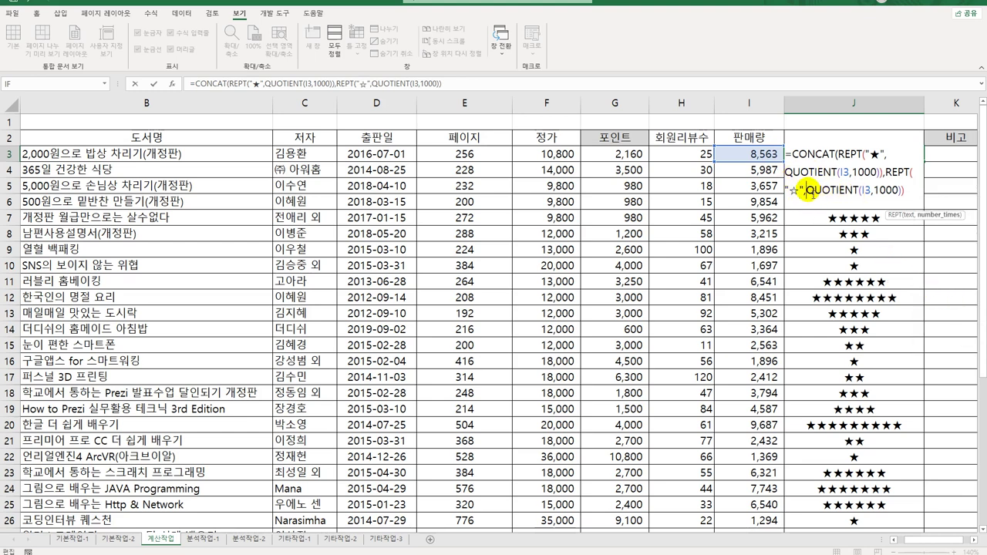
pyautogui.write('10-')
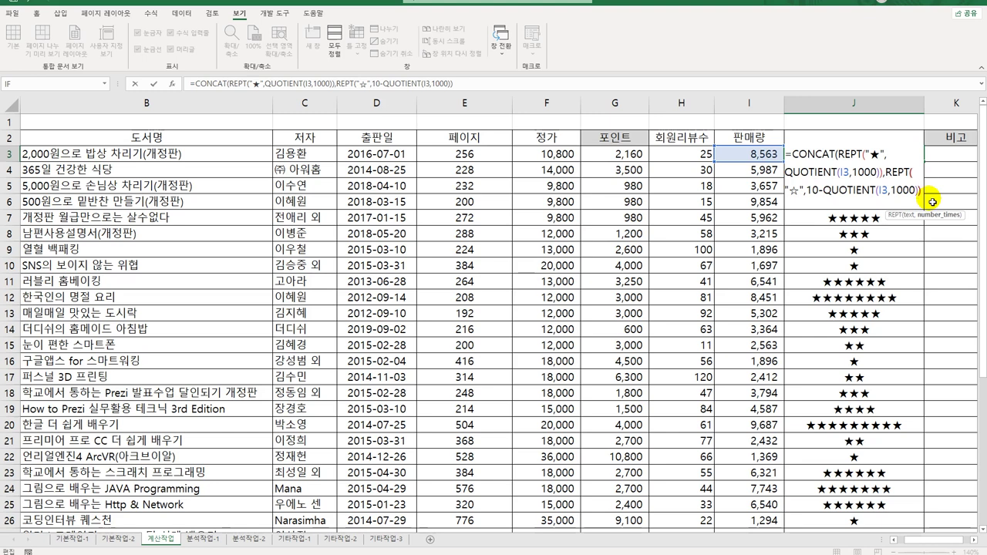
# Close the CONCAT formula in J3, enter it, and fill it down the 판매지수 column
pyautogui.write(')')
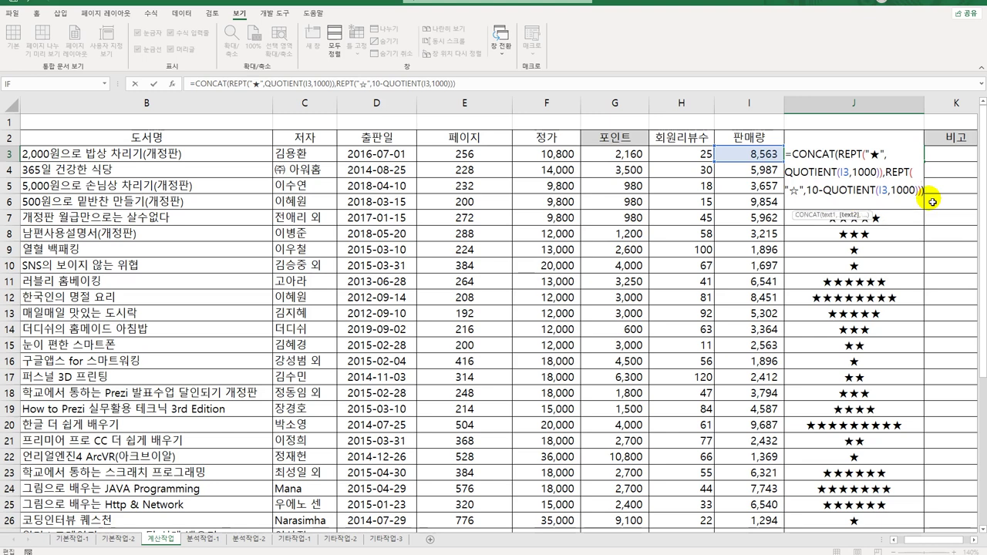
pyautogui.press('Return')
pyautogui.click(913, 158)
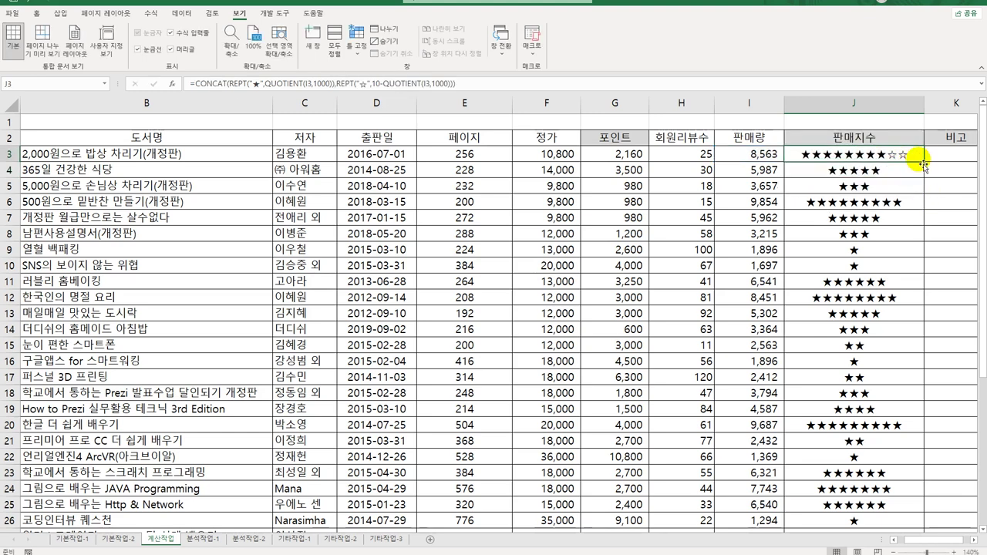
pyautogui.doubleClick(925, 161)
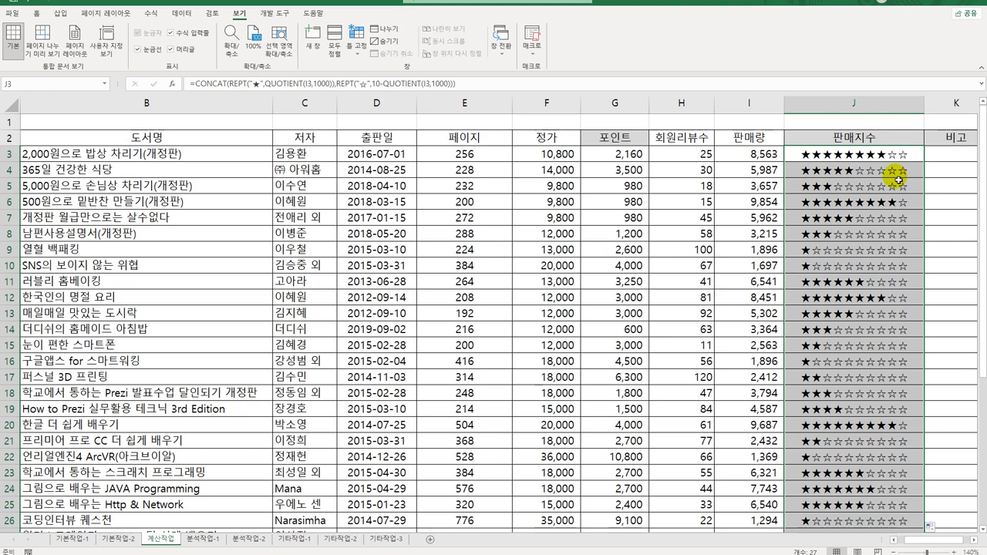
# Select the first 비고 cell, K3, open the Visual Basic editor and insert a new module
pyautogui.click(933, 159)
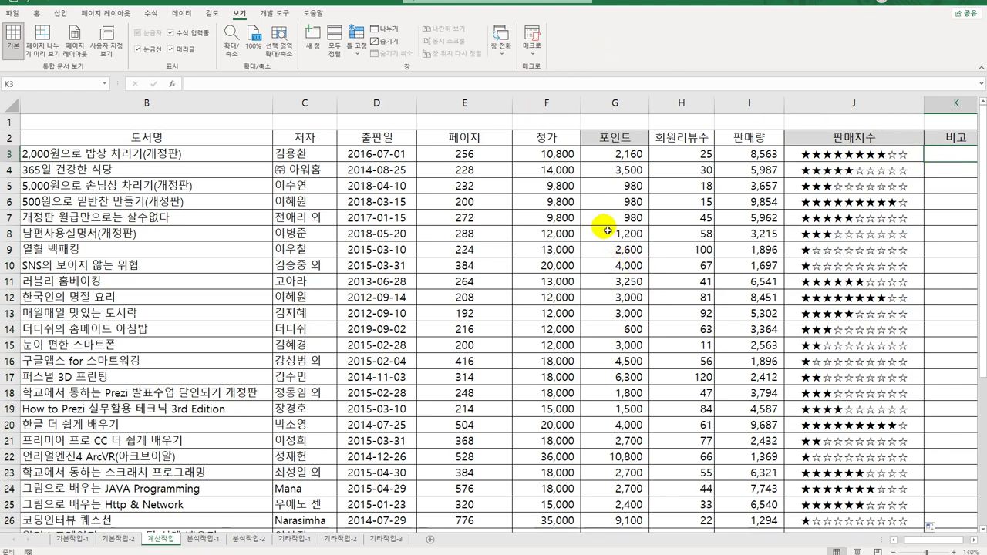
pyautogui.click(276, 14)
pyautogui.click(14, 53)
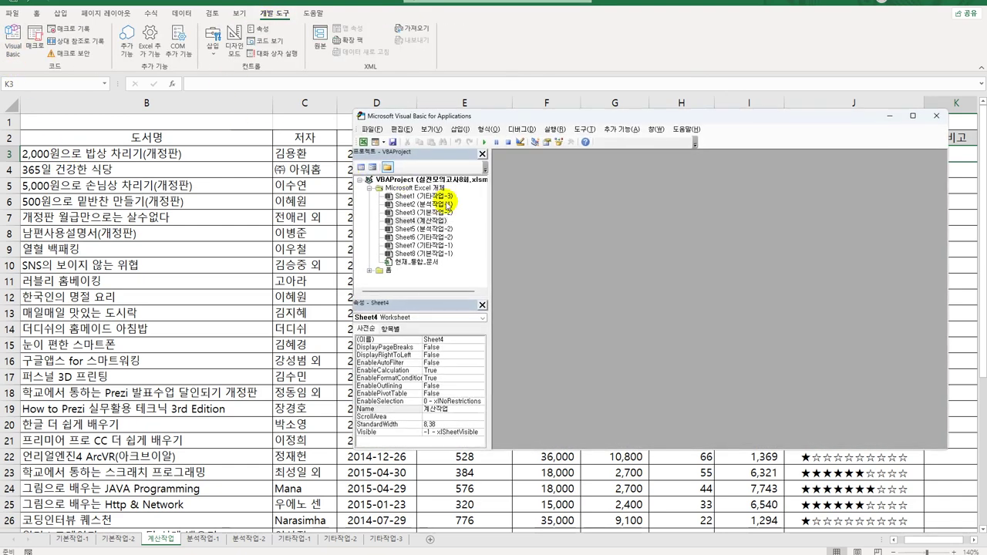
pyautogui.click(460, 129)
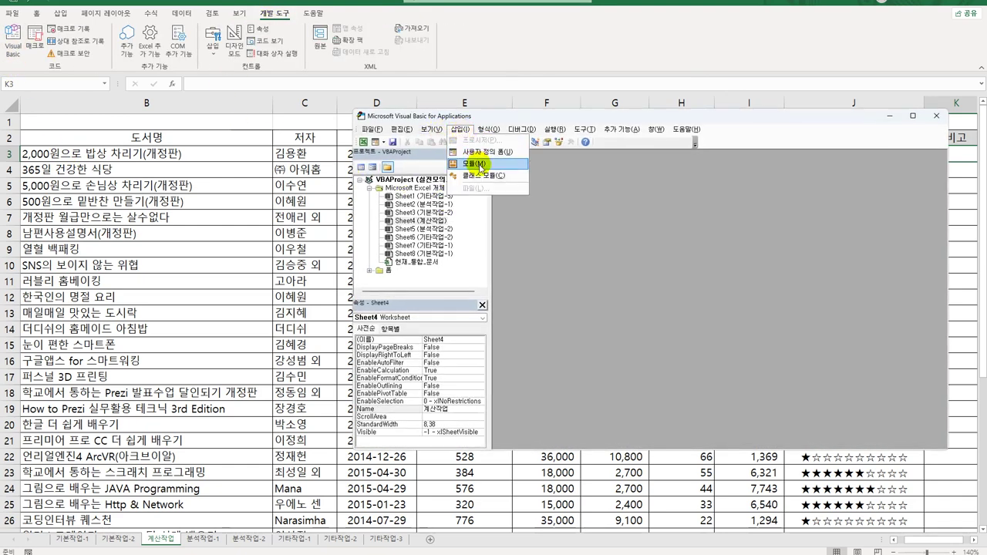
pyautogui.click(468, 159)
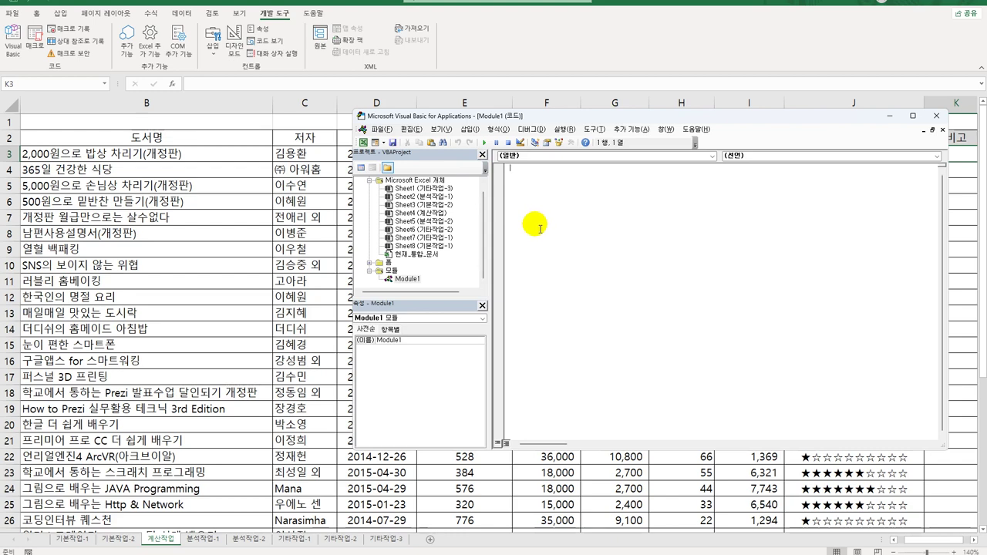
# Declare the public function fn비고 with the parameters 회원리뷰수 and 판매량 in the module
pyautogui.write('ㅔ')
pyautogui.press('BackSpace')
pyautogui.write('PUBLI')
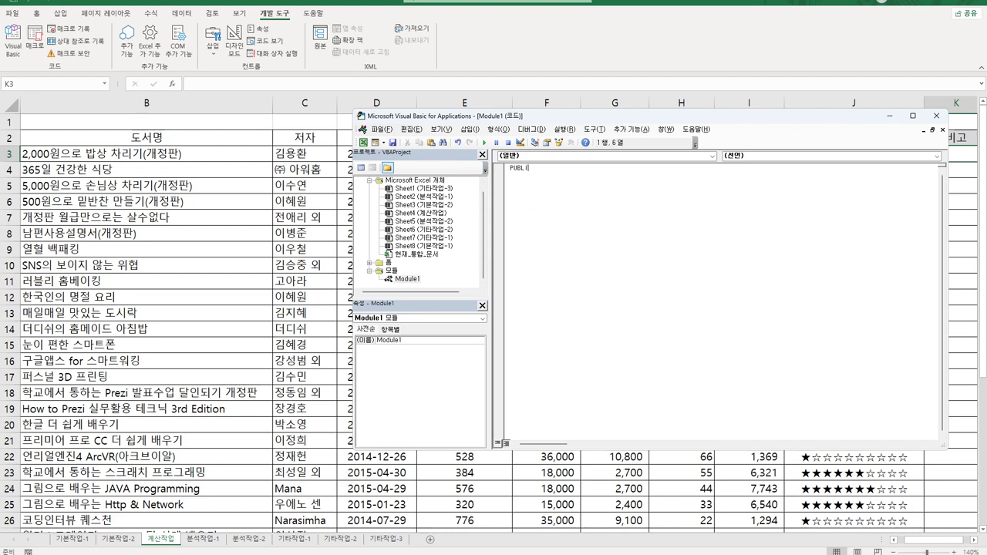
pyautogui.write('C FUNCTION')
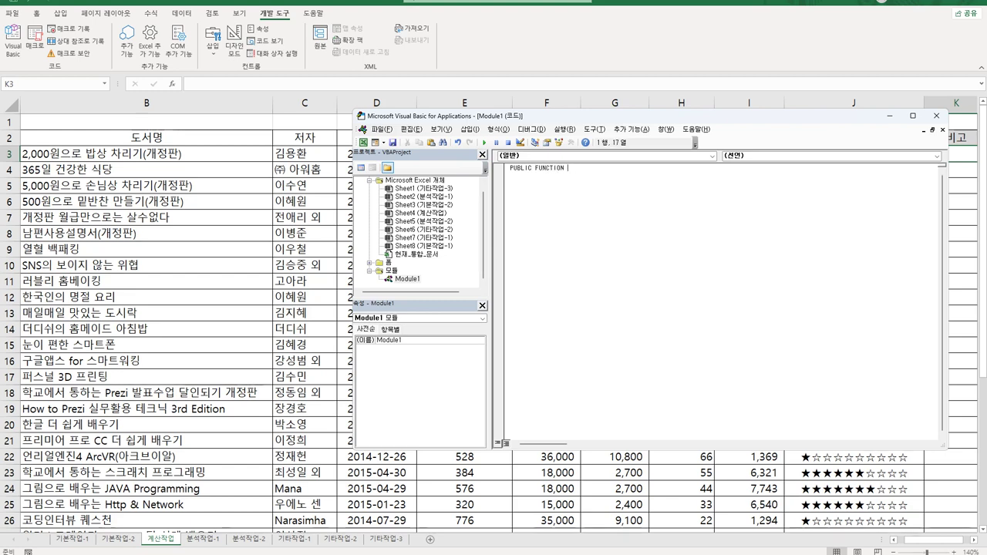
pyautogui.write(' fn비고(')
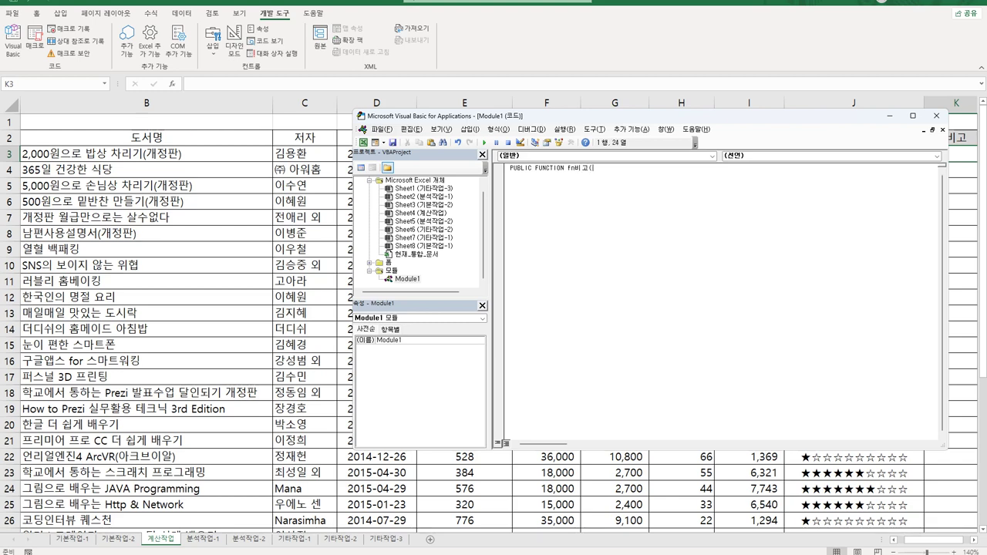
pyautogui.write('회원리뷰수,')
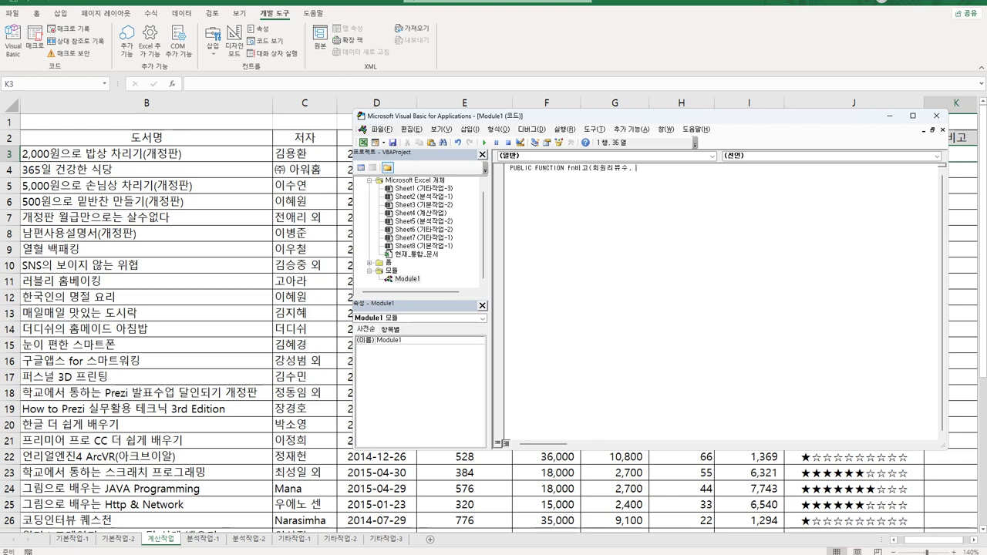
pyautogui.write(' ㅍㅕㄴ매량)')
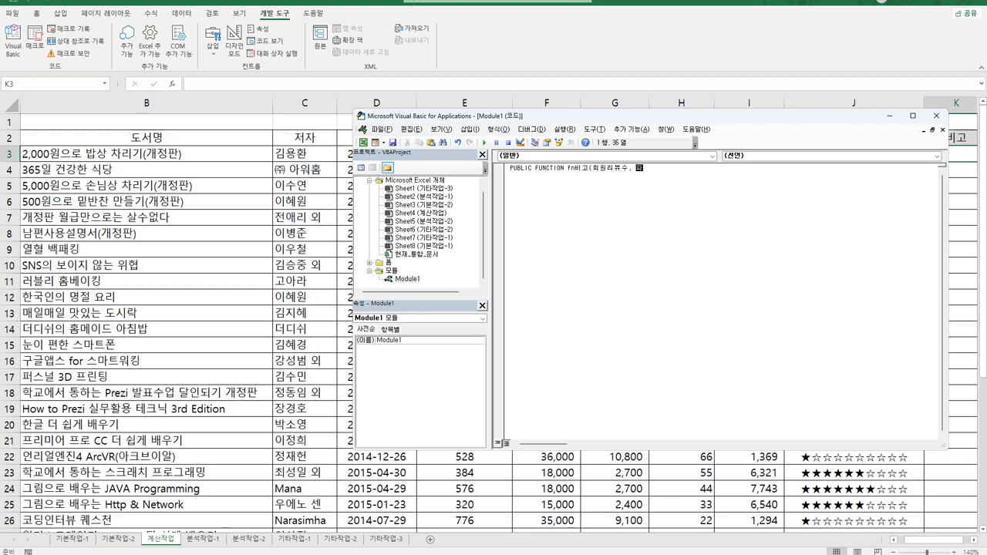
pyautogui.press('Return')
pyautogui.press('Tab')
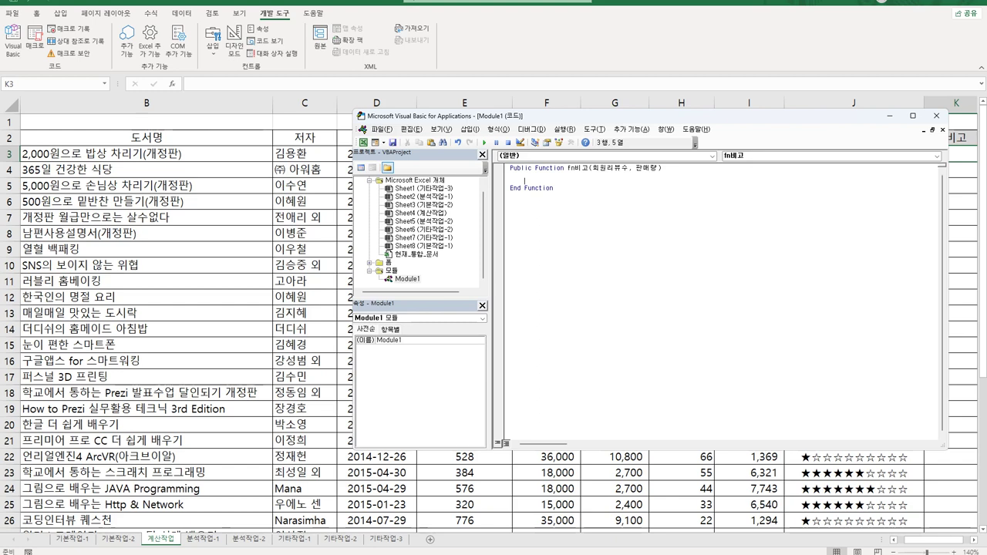
# Write an If branch that returns "추천" from fn비고 when 회원리뷰수 >= 80 And 판매량 >= 6000
pyautogui.write('if 회원리뷰')
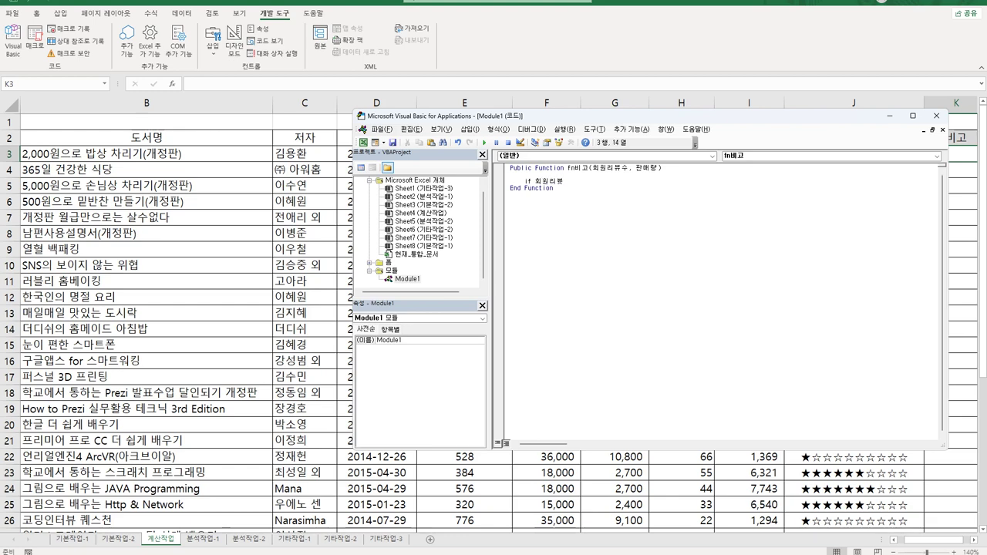
pyautogui.write('수 >=80 and 판매량 >=6000 Then')
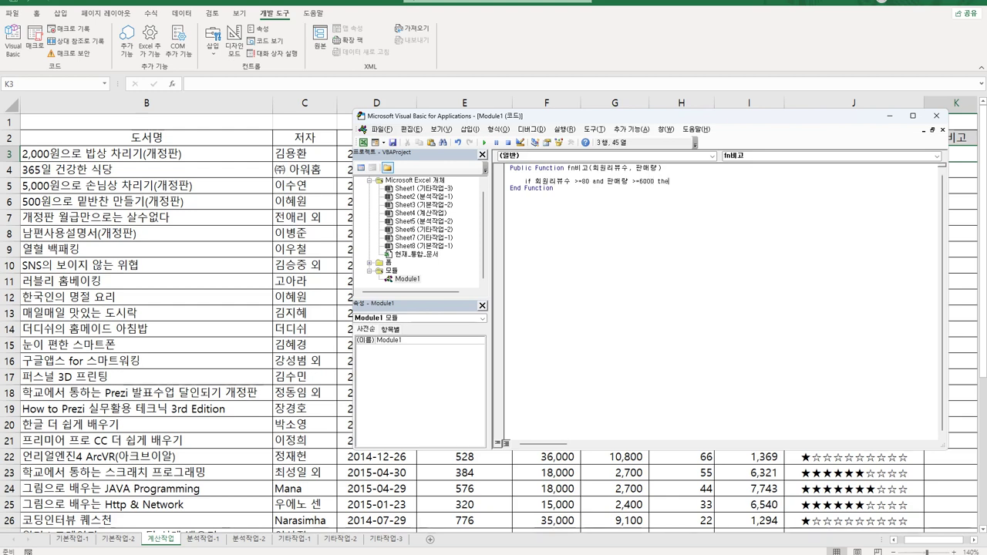
pyautogui.press('Return')
pyautogui.write('fn비고 = ')
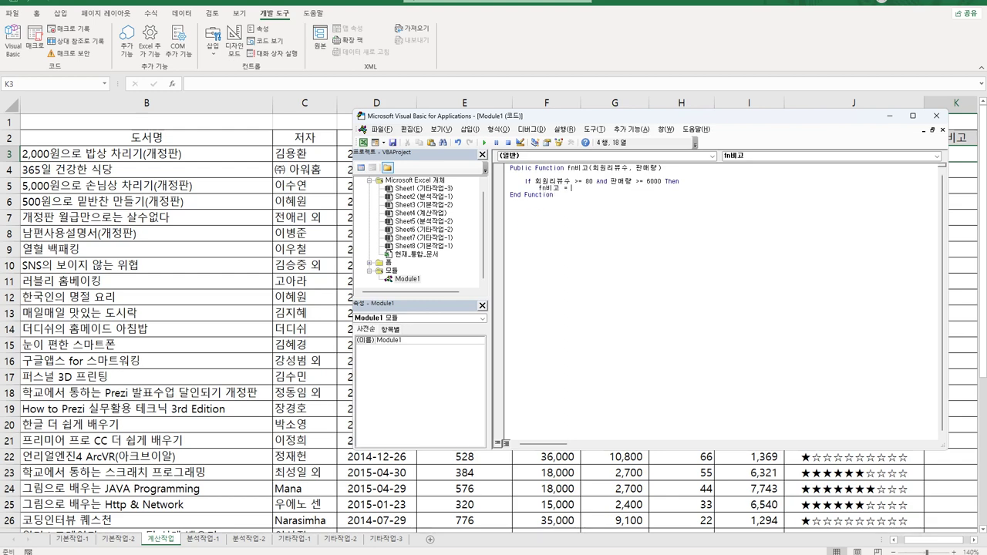
pyautogui.write('"우')
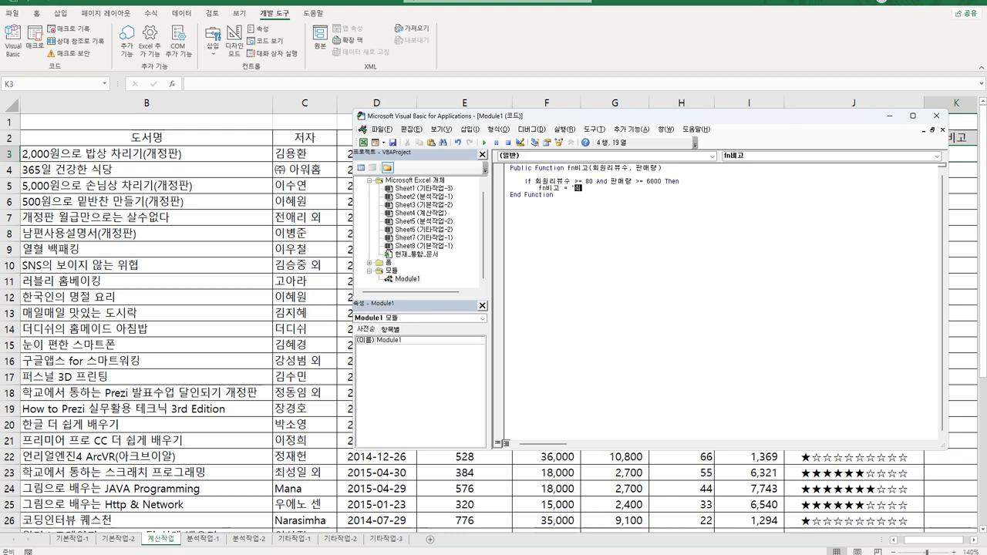
pyautogui.write('천"')
pyautogui.press('Return')
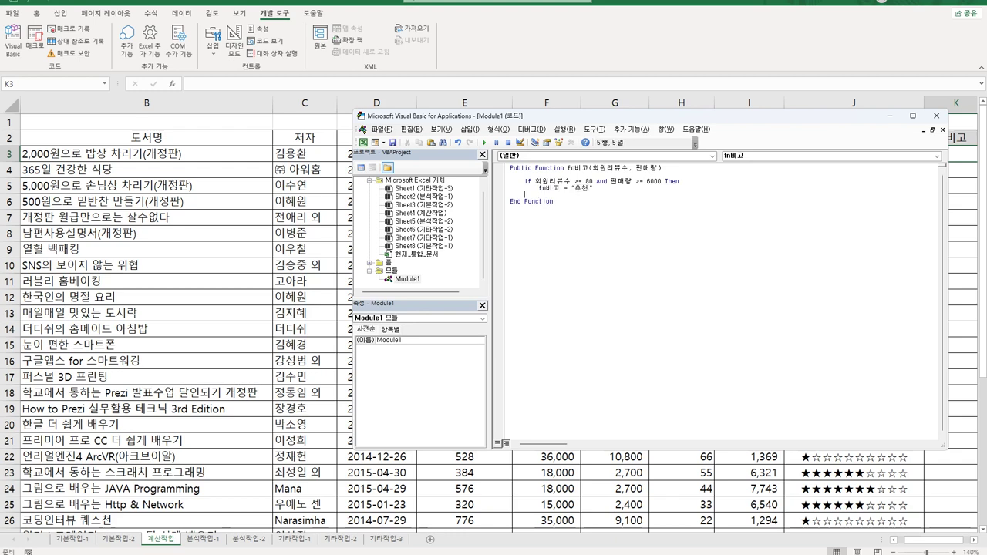
# Add an ElseIf condition for 회원리뷰수 >= 80 below the "추천" assignment
pyautogui.write('elseif')
pyautogui.write('회원리뷰수')
pyautogui.press('BackSpace')
pyautogui.press('BackSpace')
pyautogui.write('수 >= 80 Then')
pyautogui.press('Return')
# Copy the fn비고 assignment under the ElseIf condition and change its text to "관심도서"
pyautogui.click(538, 194)
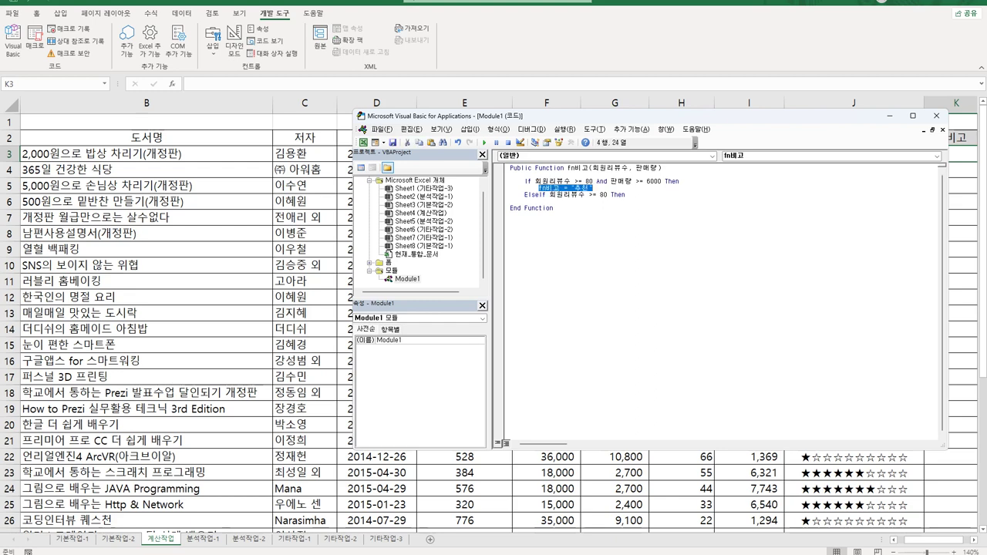
pyautogui.moveTo(539, 187); pyautogui.dragTo(594, 188)
pyautogui.hotkey('ctrl', 'c')
pyautogui.click(538, 201)
pyautogui.hotkey('ctrl', 'v')
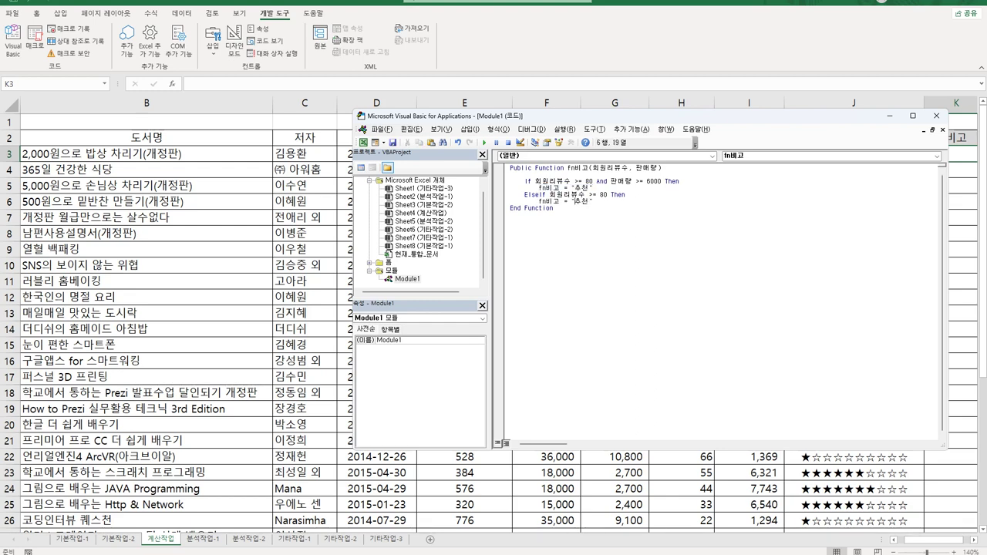
pyautogui.doubleClick(578, 201)
pyautogui.write('관심도서')
pyautogui.press('Return')
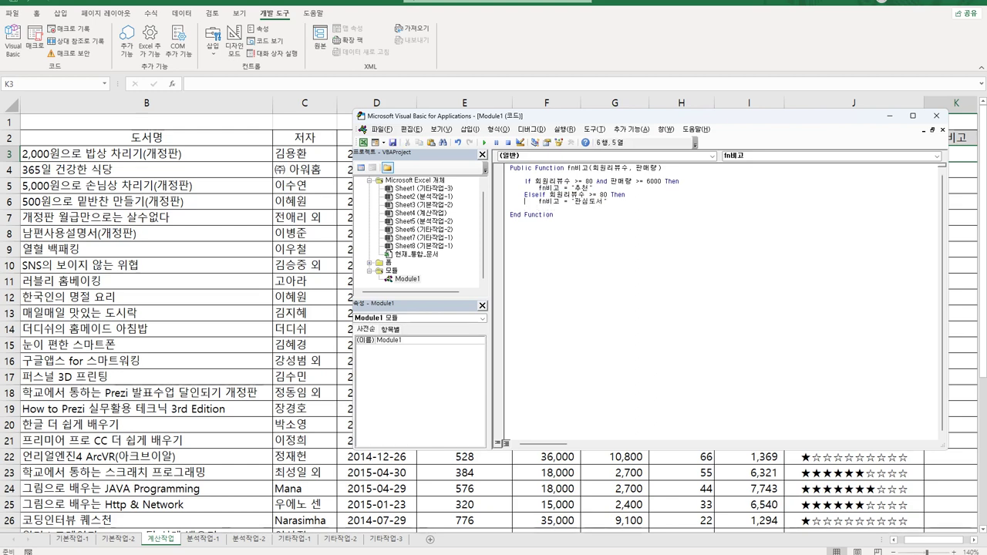
# Duplicate the ElseIf condition and its "관심도서" assignment directly below the original branch
pyautogui.press('Up')
pyautogui.press('Up')
pyautogui.press('Home')
pyautogui.hotkey('shift', 'End')
pyautogui.hotkey('shift', 'Down')
pyautogui.hotkey('ctrl', 'c')
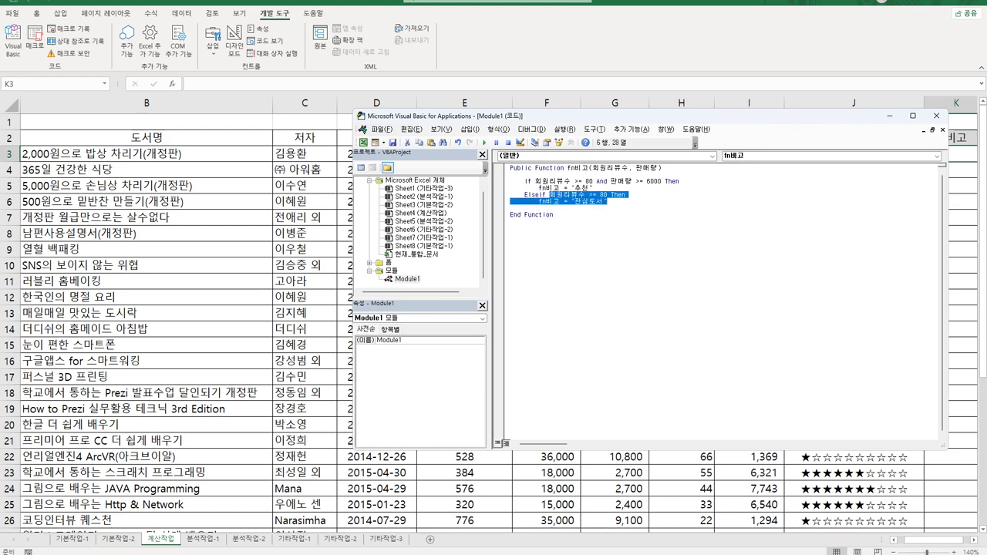
pyautogui.press('Down')
pyautogui.hotkey('ctrl', 'v')
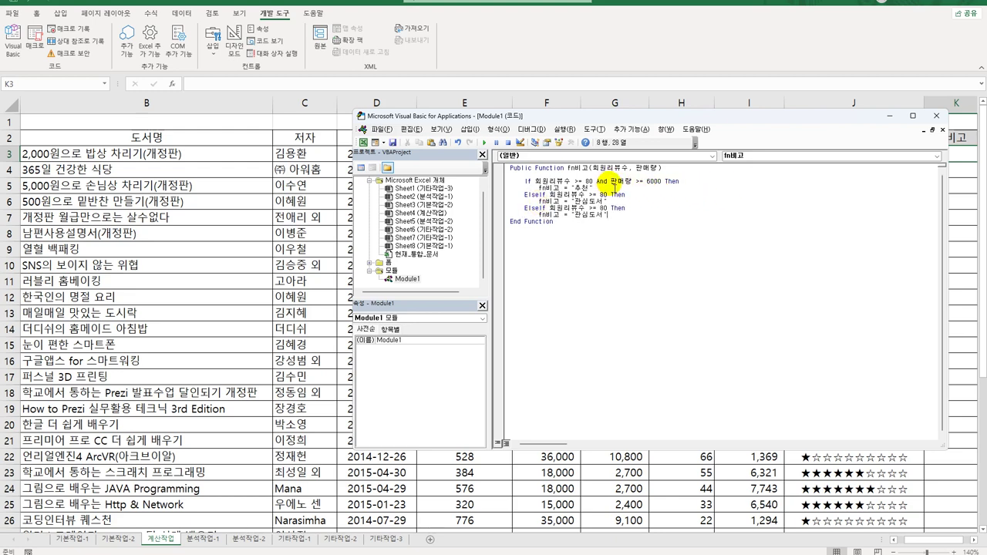
# Change the duplicated branch to test 판매량 >= 6000 and return "인기도서"
pyautogui.moveTo(614, 183); pyautogui.dragTo(667, 184)
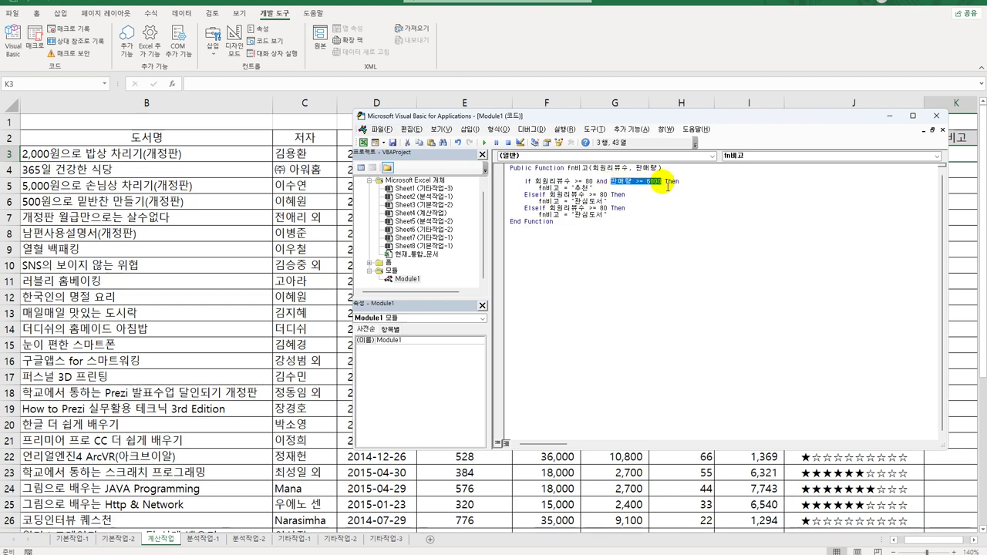
pyautogui.moveTo(539, 208); pyautogui.dragTo(605, 208)
pyautogui.hotkey('ctrl', 'v')
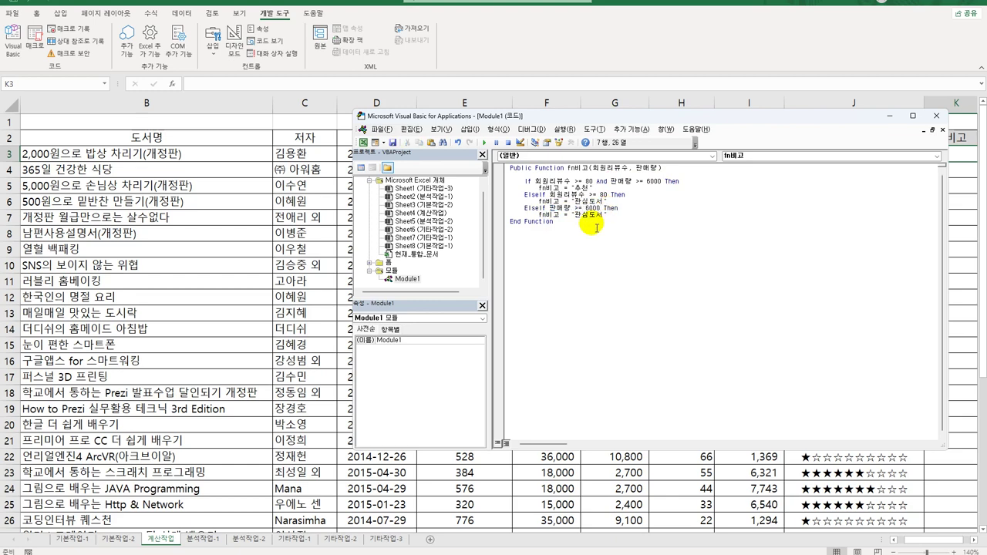
pyautogui.click(581, 220)
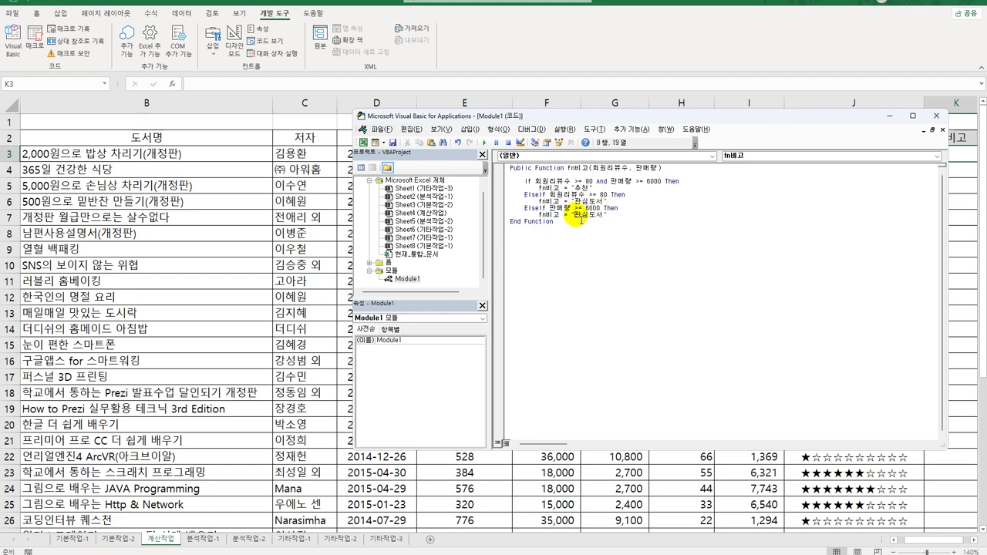
pyautogui.press('BackSpace')
pyautogui.press('BackSpace')
pyautogui.write('인기')
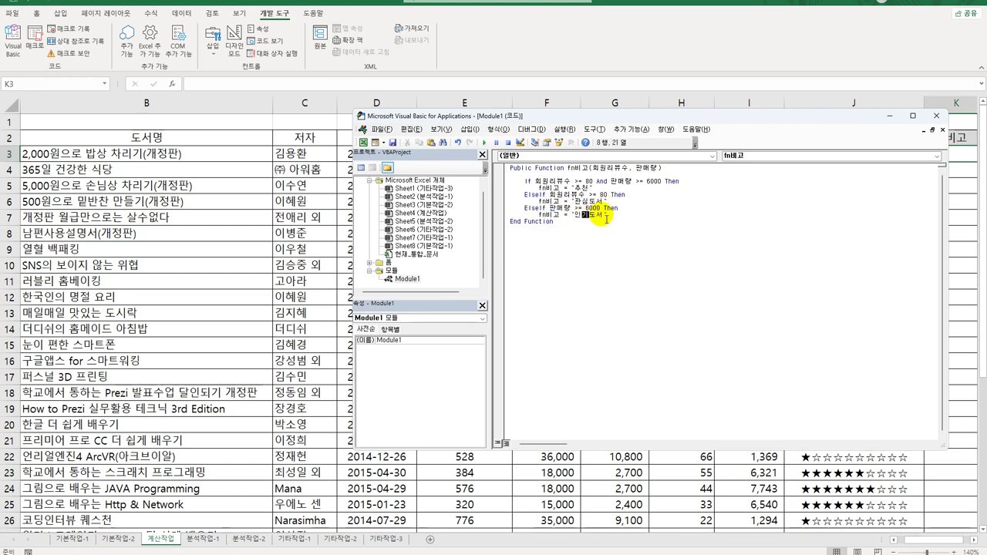
# Add an Else line below the "인기도서" assignment, aligned with the ElseIf lines
pyautogui.press('End')
pyautogui.press('Return')
pyautogui.press('BackSpace')
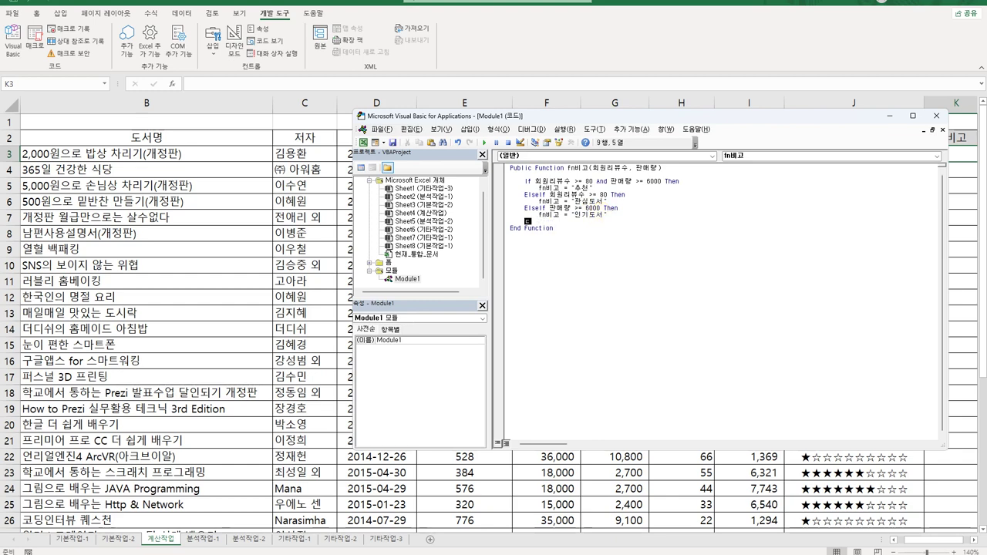
pyautogui.write('Else')
pyautogui.press('Return')
# Copy the "인기도서" assignment under Else and empty its text so fn비고 returns ""
pyautogui.press('Up')
pyautogui.press('Up')
pyautogui.hotkey('shift', 'End')
pyautogui.press('Down')
pyautogui.press('End')
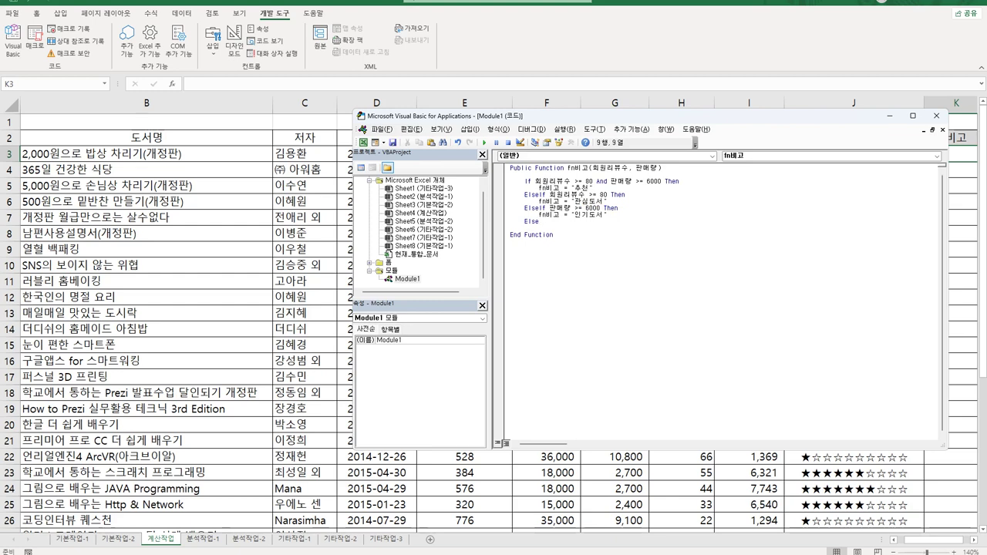
pyautogui.press('Down')
pyautogui.hotkey('ctrl', 'v')
pyautogui.press('Left')
pyautogui.hotkey('shift', 'Left')
pyautogui.hotkey('shift', 'Left')
pyautogui.hotkey('shift', 'Left')
pyautogui.hotkey('shift', 'Left')
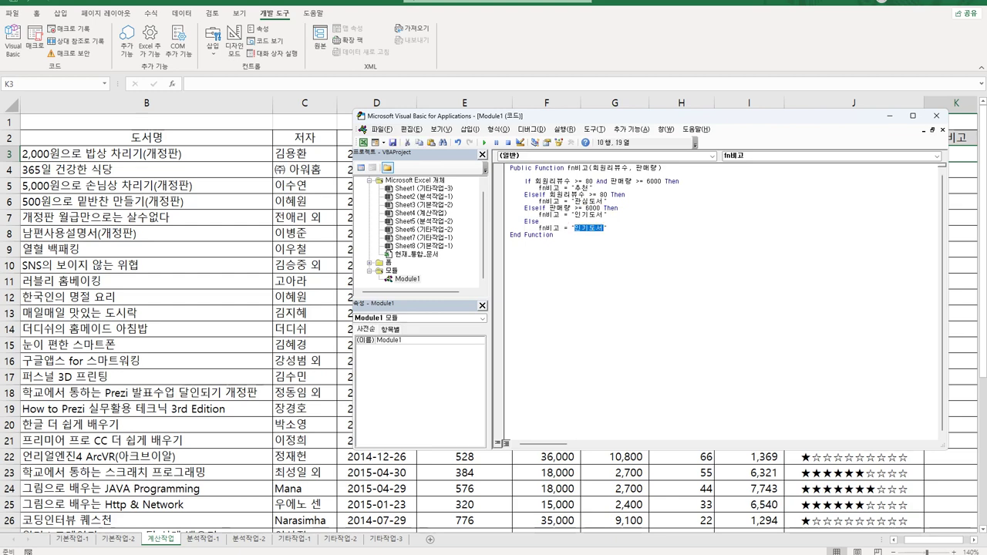
pyautogui.press('BackSpace')
# Close the conditional block in fn비고 with End If
pyautogui.press('End')
pyautogui.press('Return')
pyautogui.press('BackSpace')
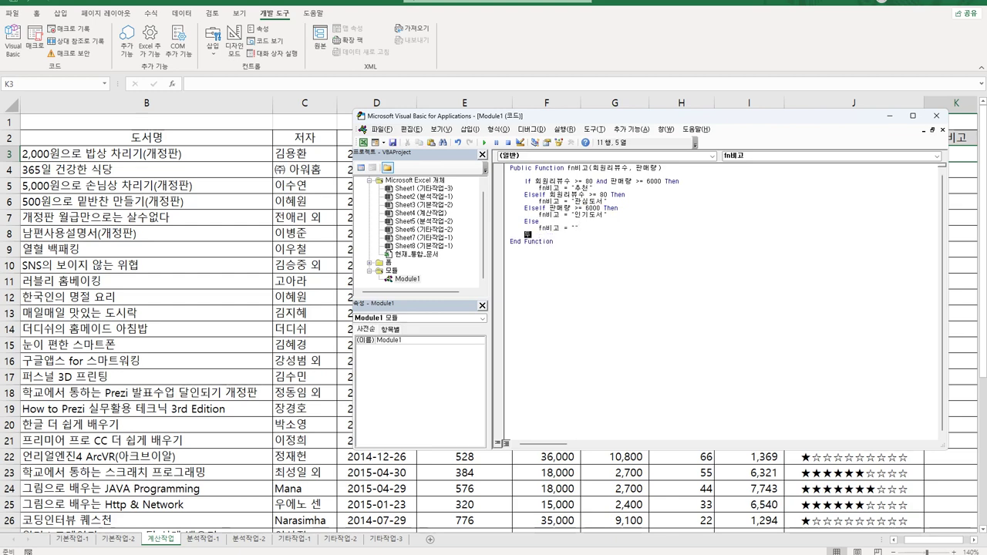
pyautogui.write('End If')
pyautogui.press('Return')
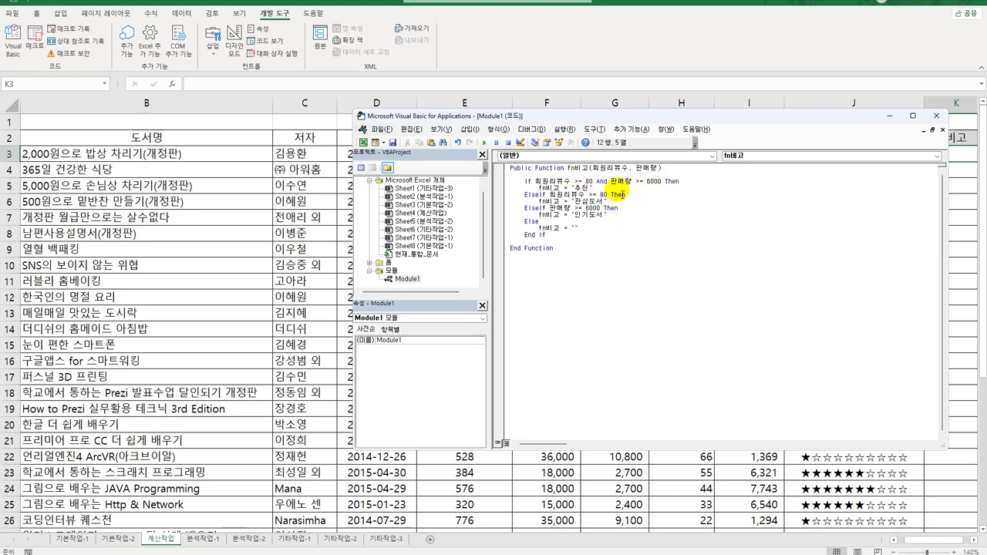
# Review the finished fn비고 code and close the Visual Basic editor to return to the 계산작업 sheet
pyautogui.click(654, 187)
pyautogui.click(644, 195)
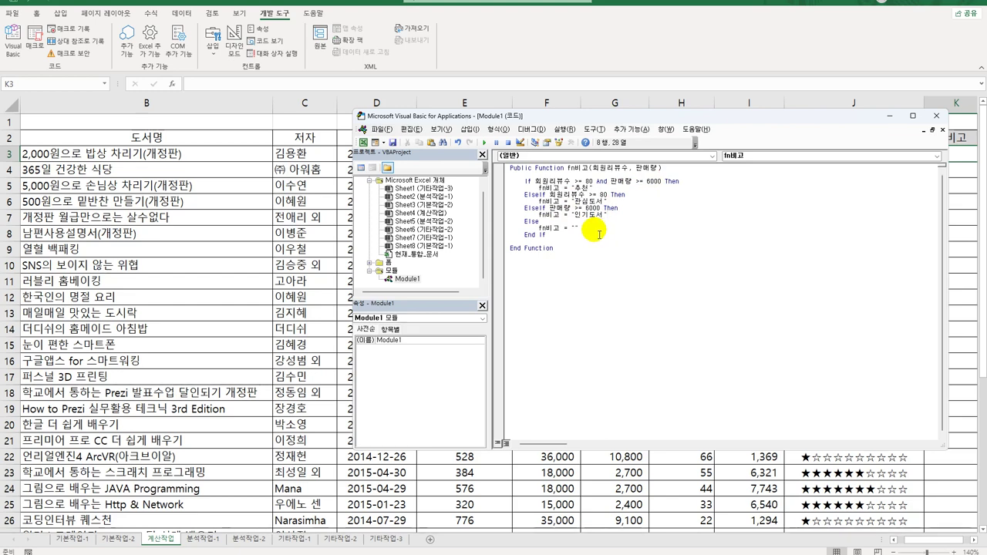
pyautogui.click(572, 248)
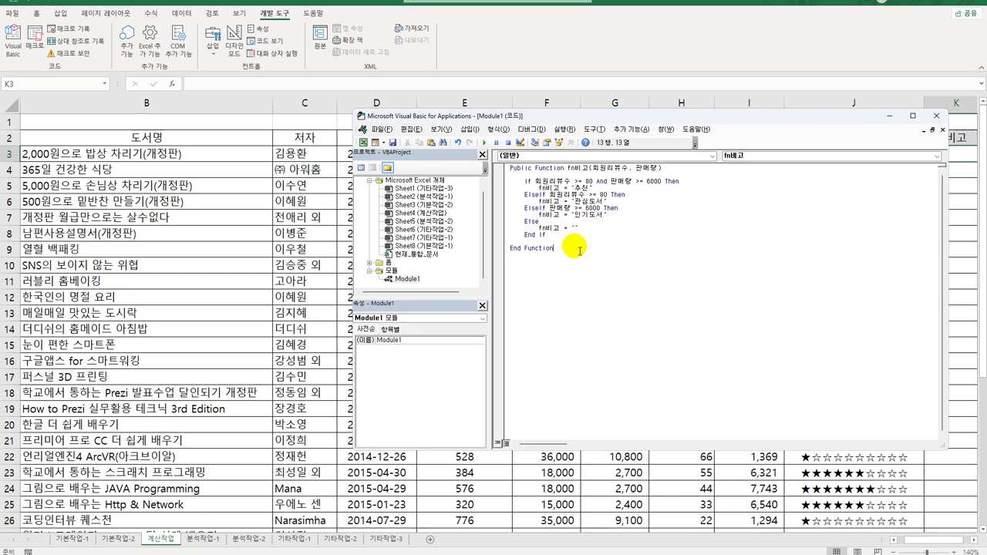
pyautogui.click(935, 116)
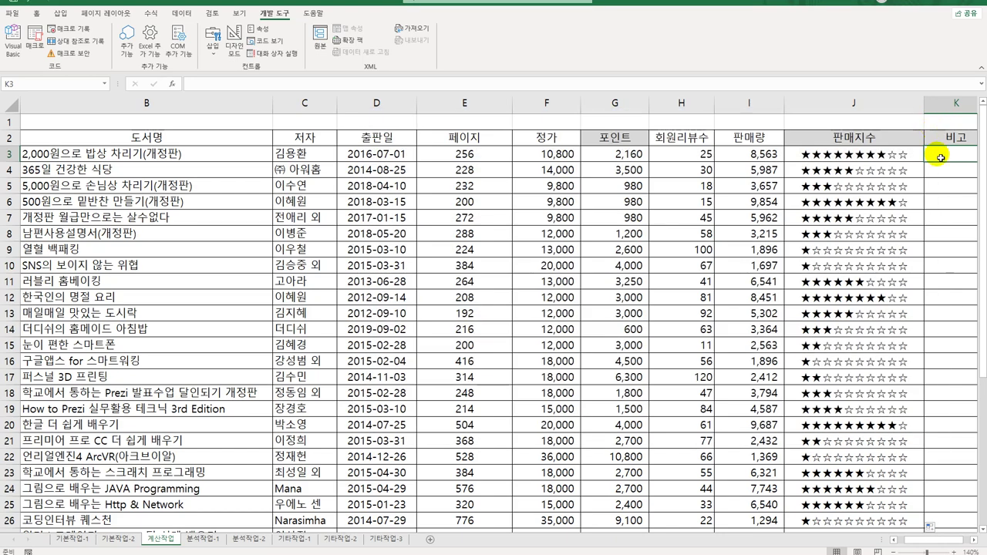
# Insert the function fn비고 from the 사용자 정의 category into cell K3 with the function wizard
pyautogui.click(173, 87)
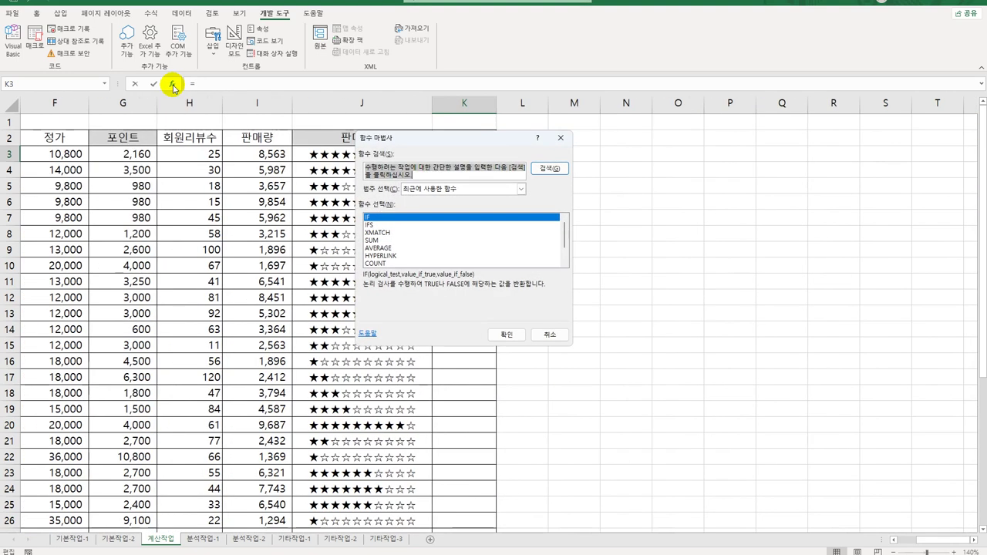
pyautogui.click(428, 188)
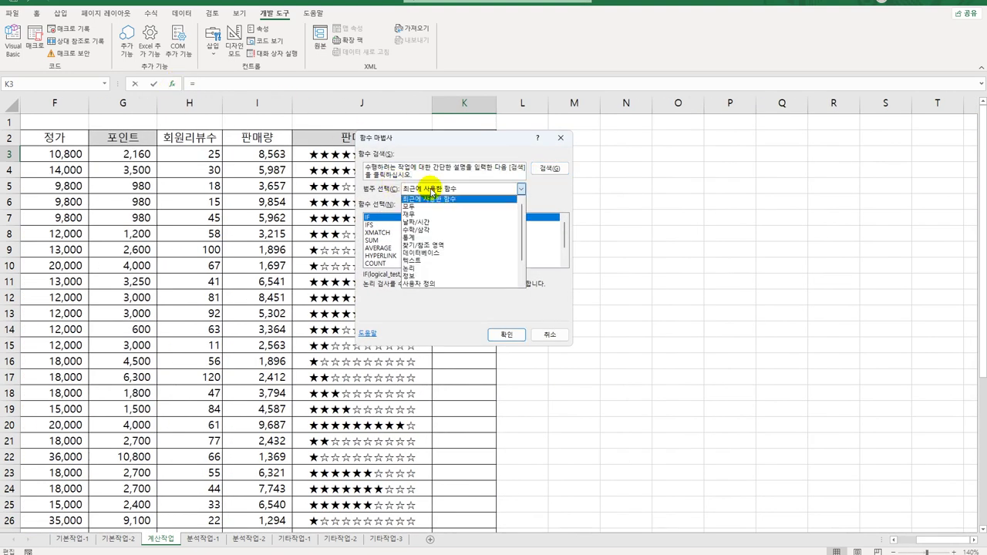
pyautogui.click(444, 283)
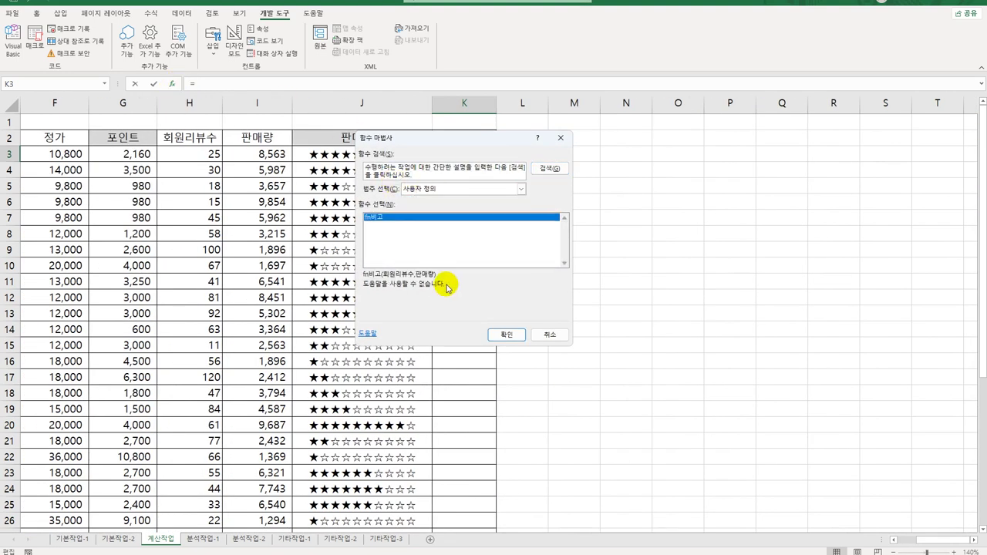
pyautogui.click(507, 334)
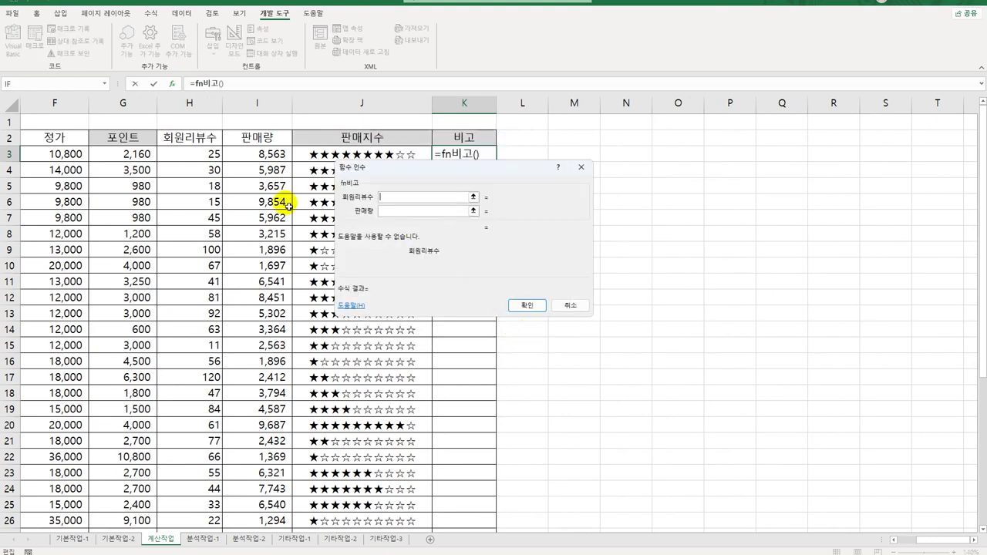
# Set the fn비고 arguments to H3 for 회원리뷰수 and I3 for 판매량
pyautogui.click(194, 156)
pyautogui.click(405, 213)
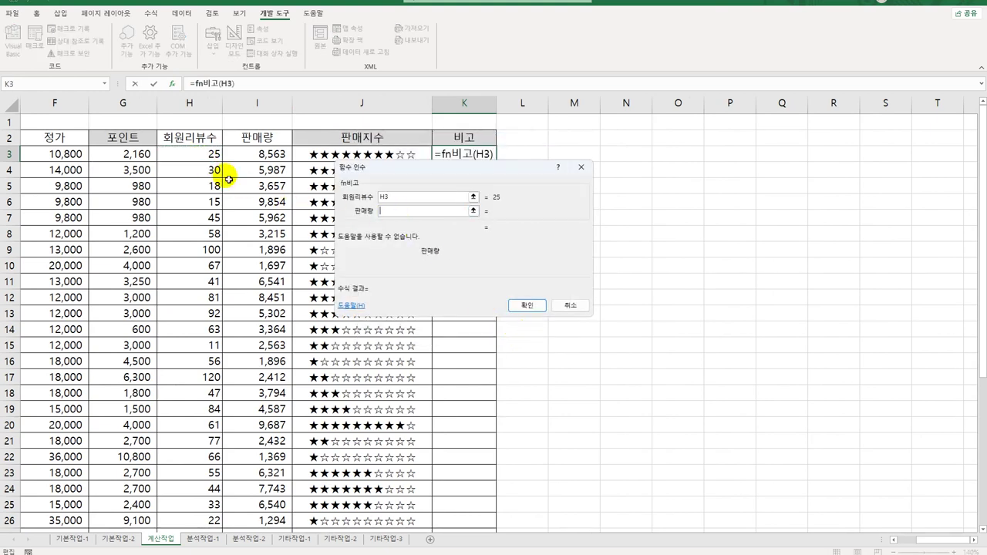
pyautogui.click(265, 168)
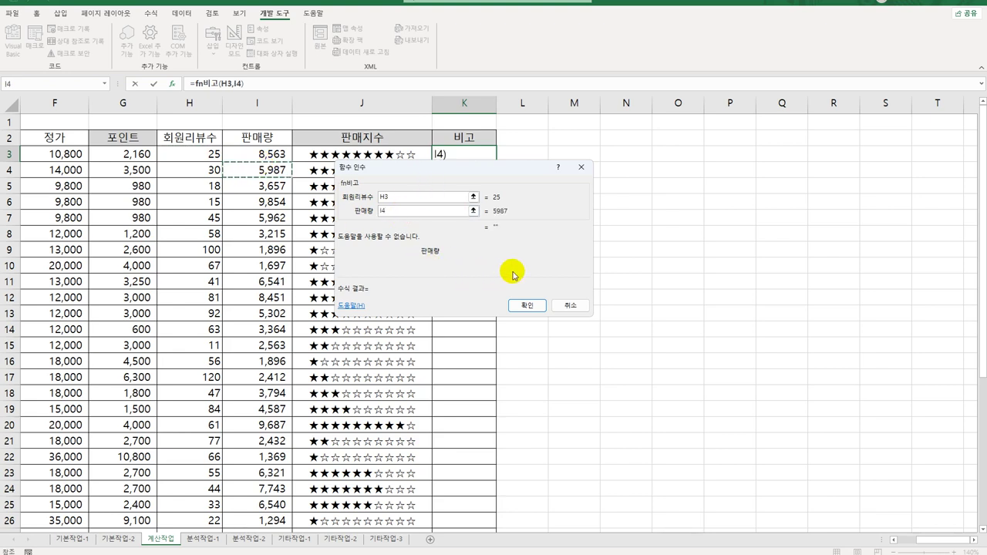
pyautogui.doubleClick(385, 210)
pyautogui.click(262, 153)
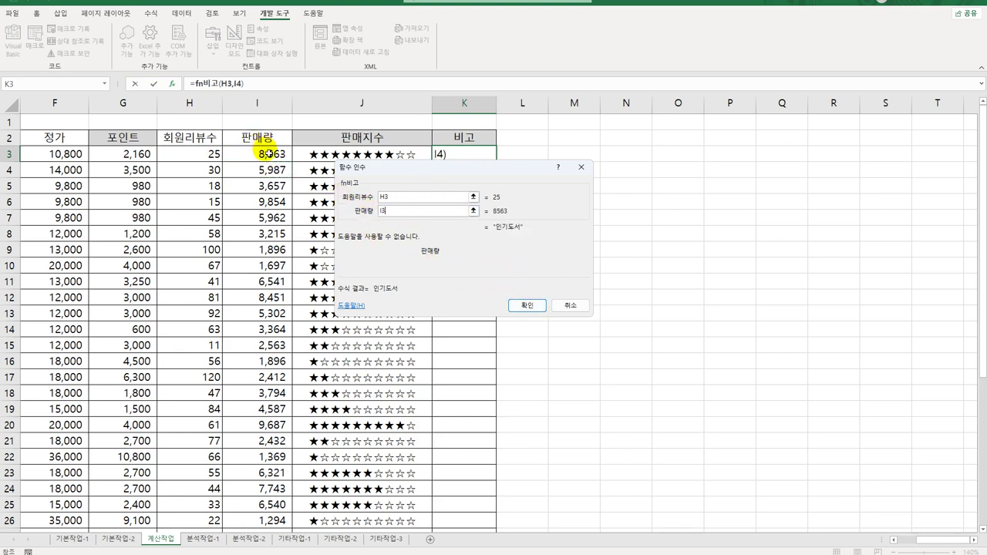
# Confirm the fn비고 formula in K3 and fill it down the 비고 column
pyautogui.click(527, 305)
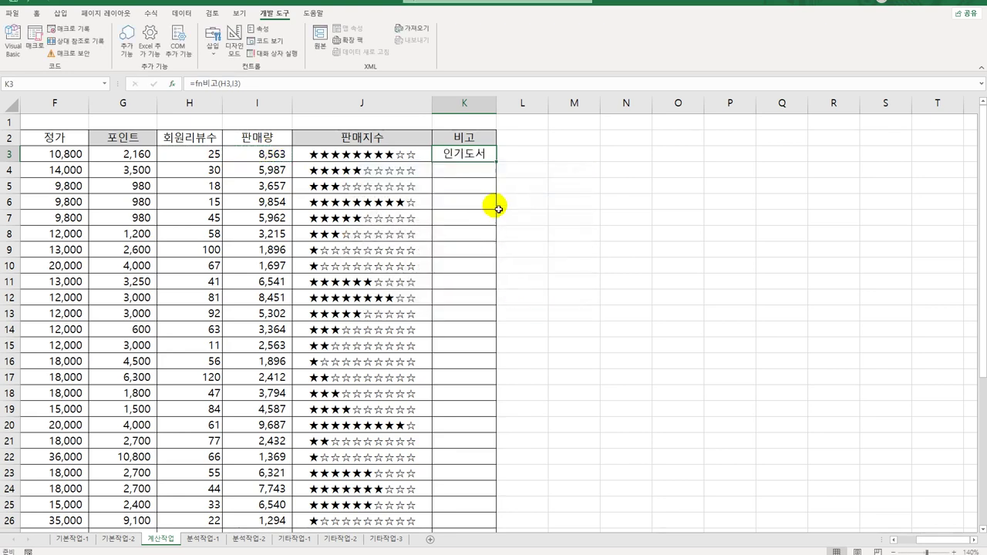
pyautogui.doubleClick(497, 161)
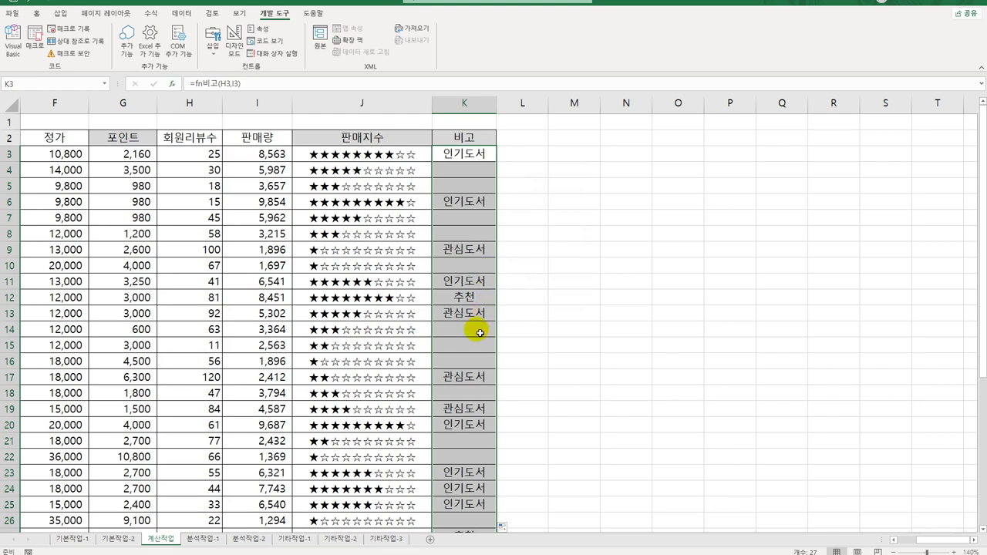
pyautogui.click(473, 155)
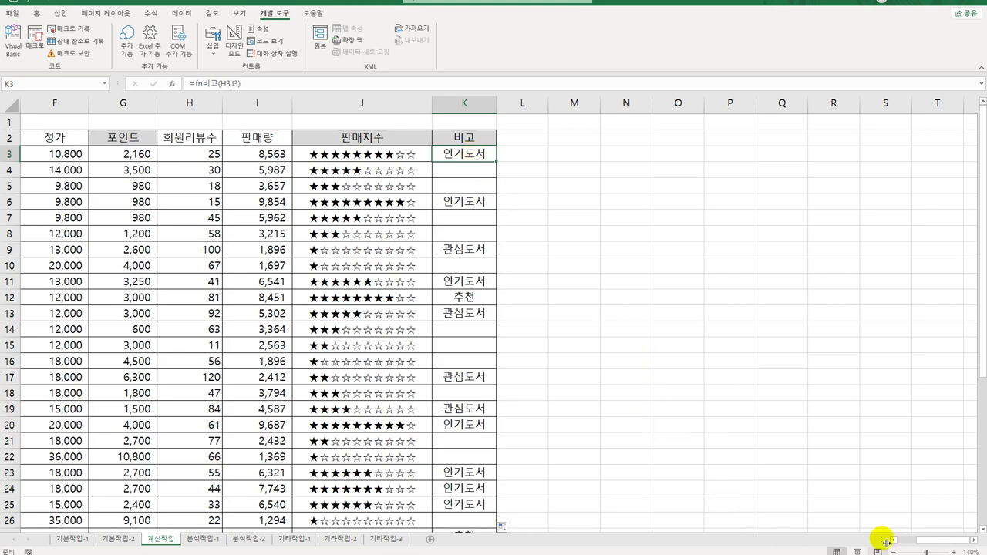
# Start the count formula in B33 of 표2 as =sum(if( ,1)), leaving the condition blank
pyautogui.hotkey('ctrl', 'Home')
pyautogui.scroll(-6, 458, 504)
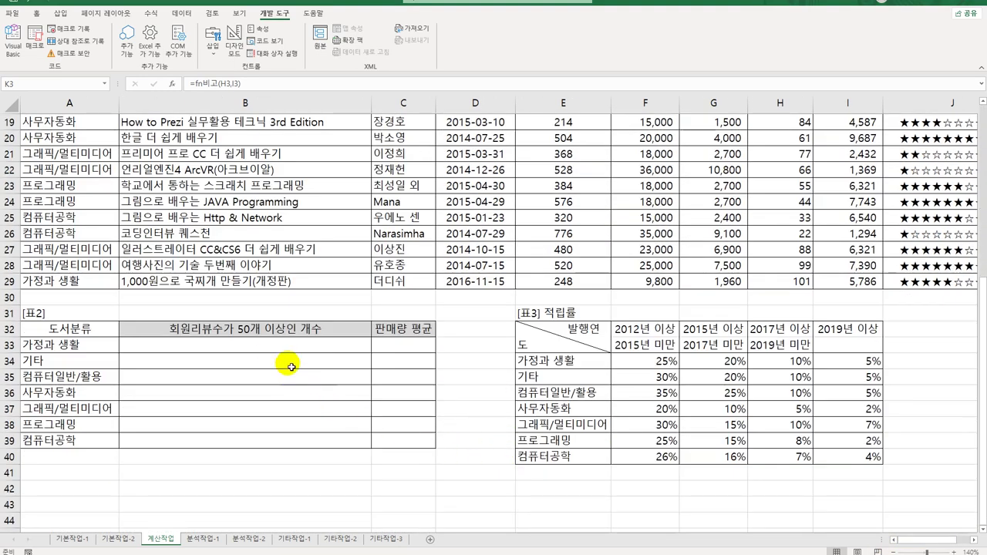
pyautogui.click(267, 347)
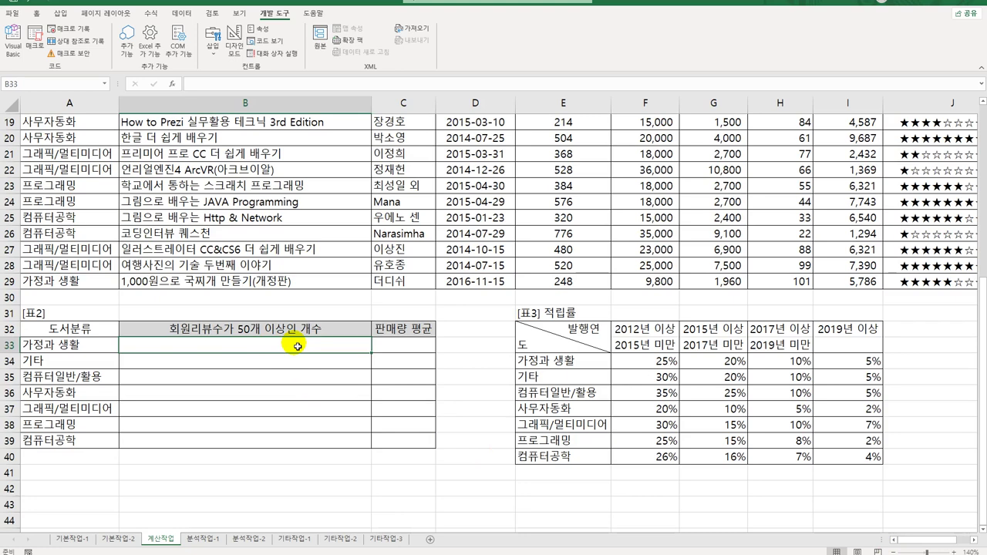
pyautogui.moveTo(297, 346); pyautogui.dragTo(295, 444)
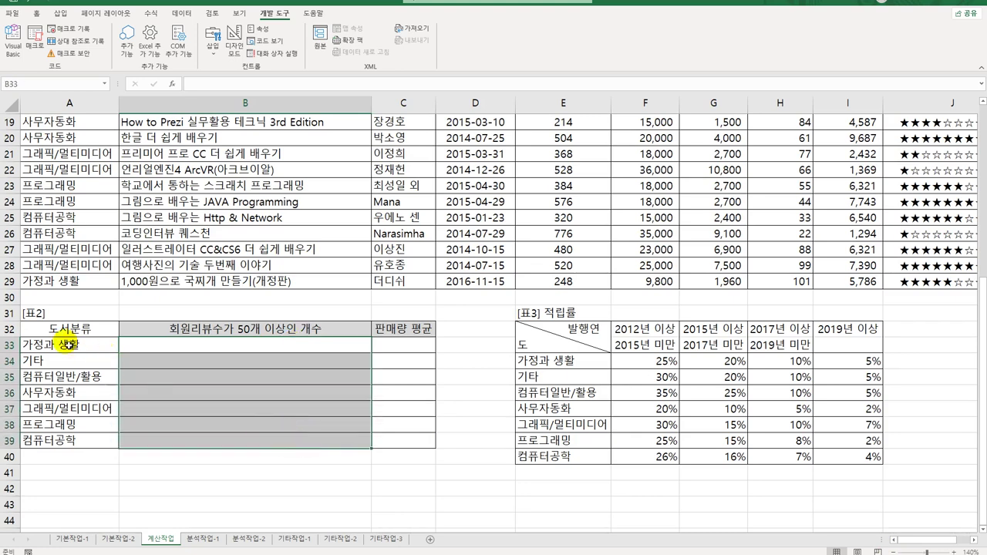
pyautogui.click(192, 346)
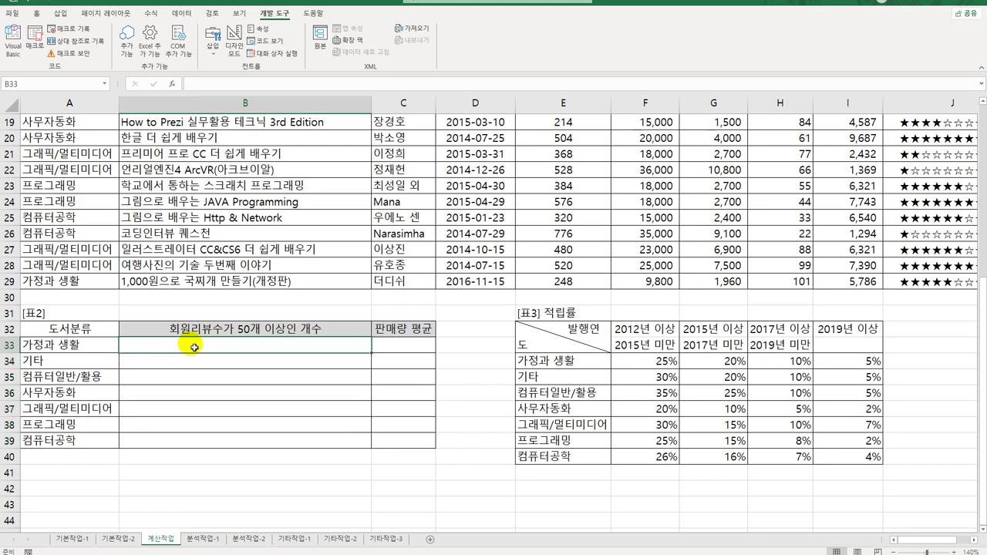
pyautogui.write('=sum(')
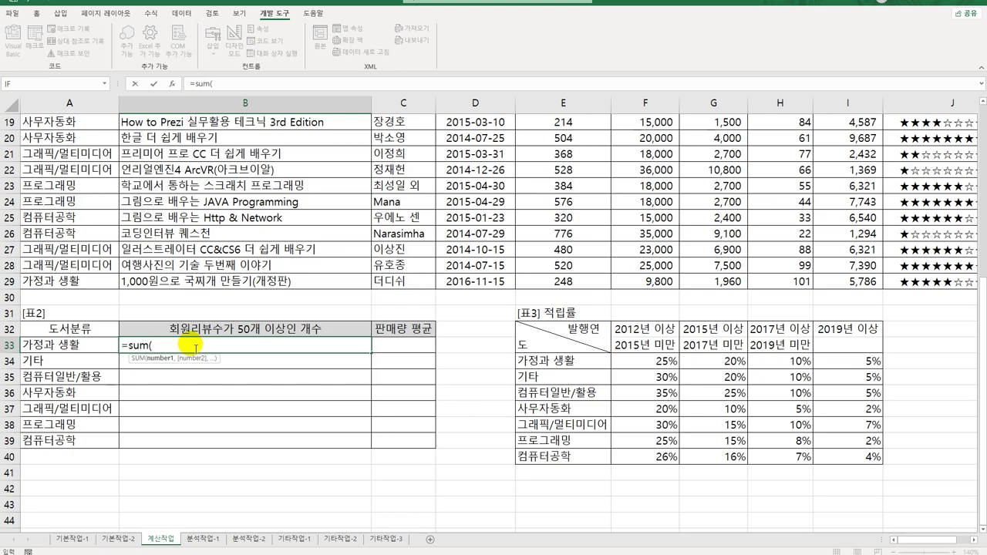
pyautogui.write('if(')
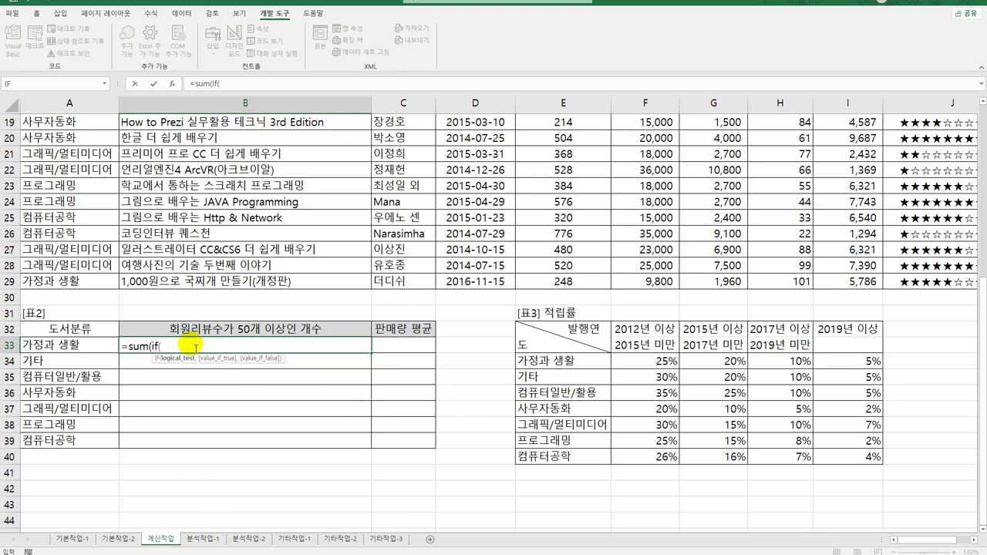
pyautogui.write(' ,')
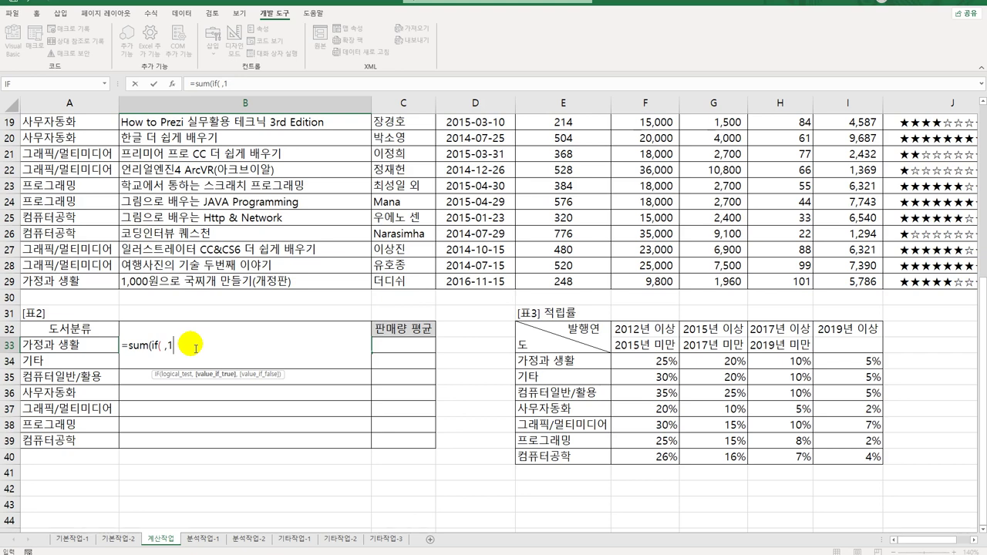
pyautogui.write('1)')
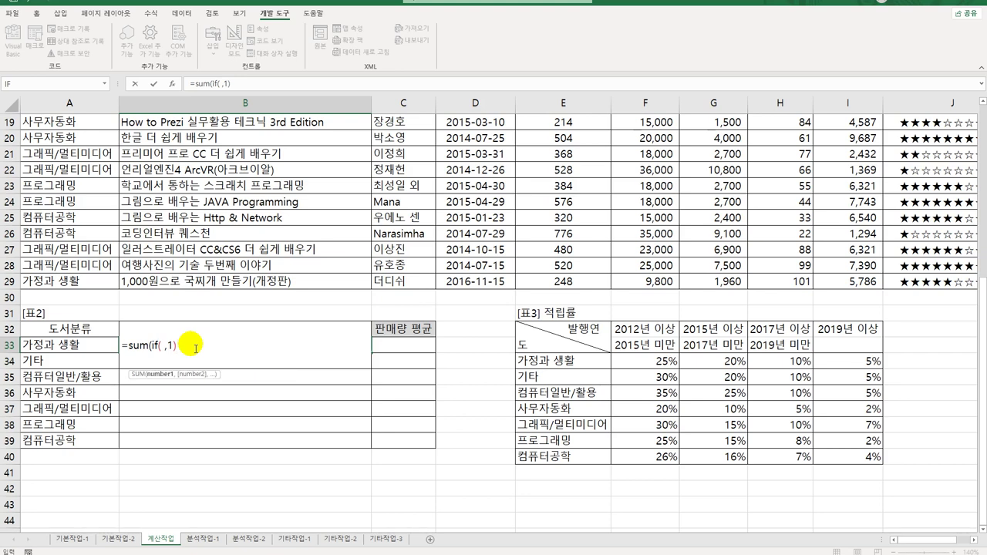
pyautogui.write(')')
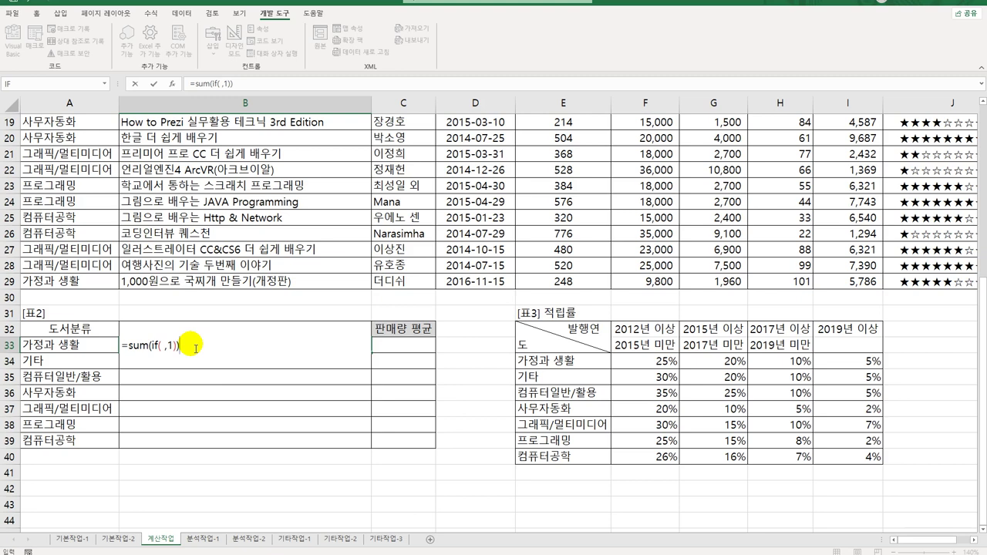
# Insert the first condition ($A$3:$A$29=A33) into the IF of the B33 formula
pyautogui.press('F2')
pyautogui.press('Left')
pyautogui.press('Left')
pyautogui.press('Left')
pyautogui.press('Left')
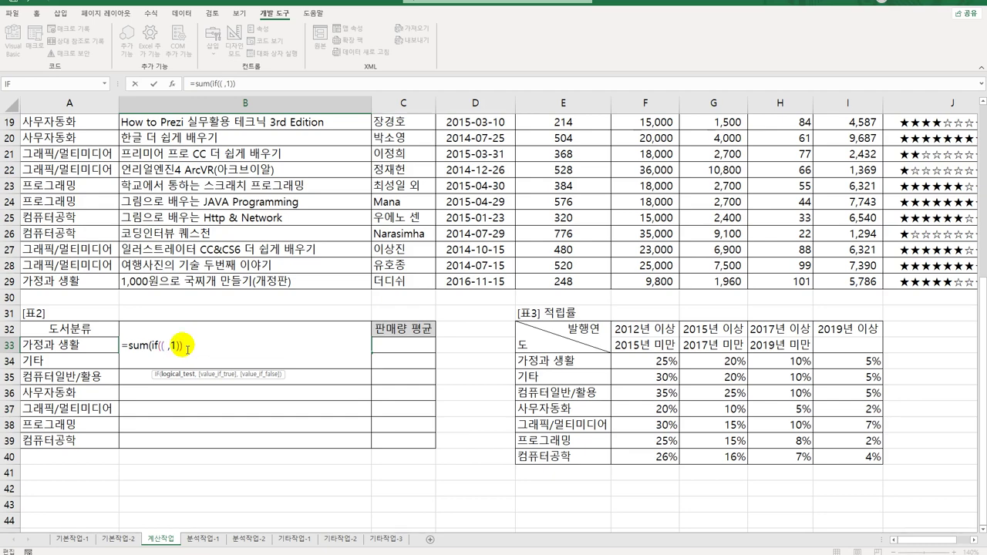
pyautogui.scroll(6, 179, 345)
pyautogui.moveTo(72, 155); pyautogui.dragTo(69, 505)
pyautogui.press('F4')
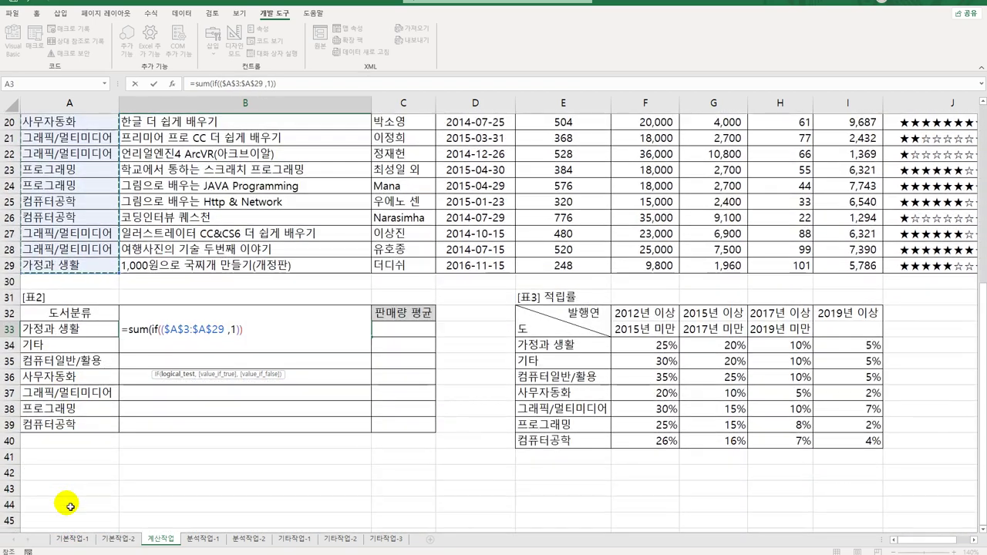
pyautogui.write('=')
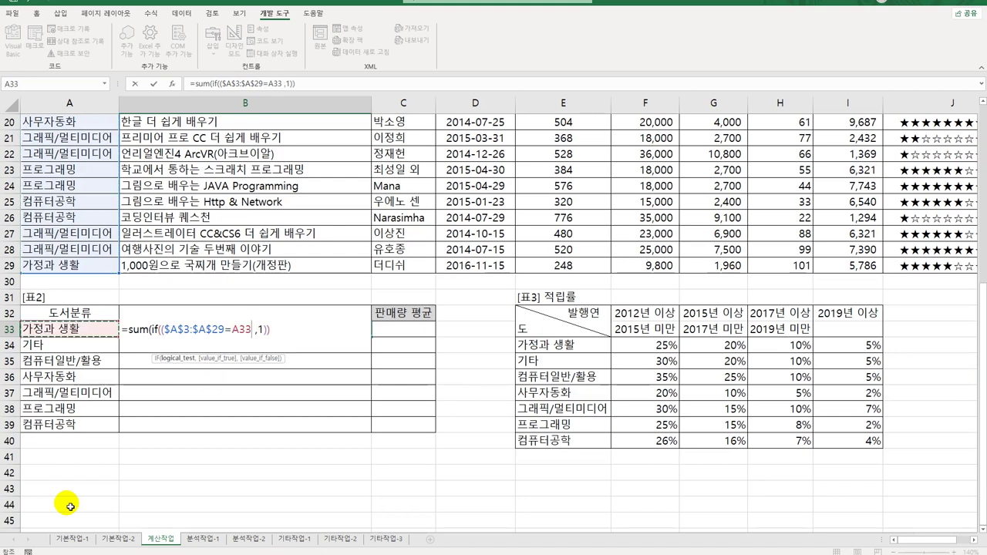
pyautogui.write(')')
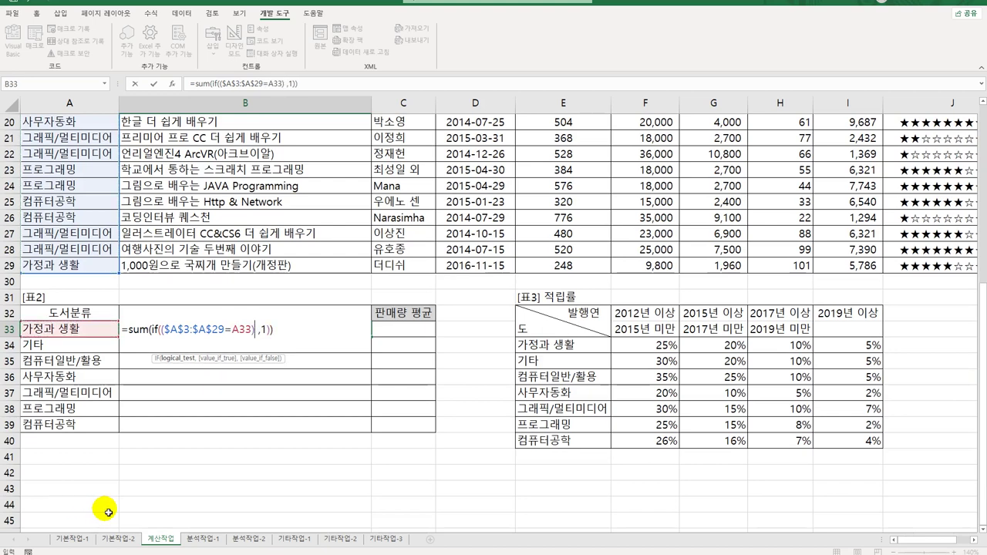
# Multiply the condition in the B33 formula by ($H$3:$H$29>=50) to test 회원리뷰수
pyautogui.write('*(')
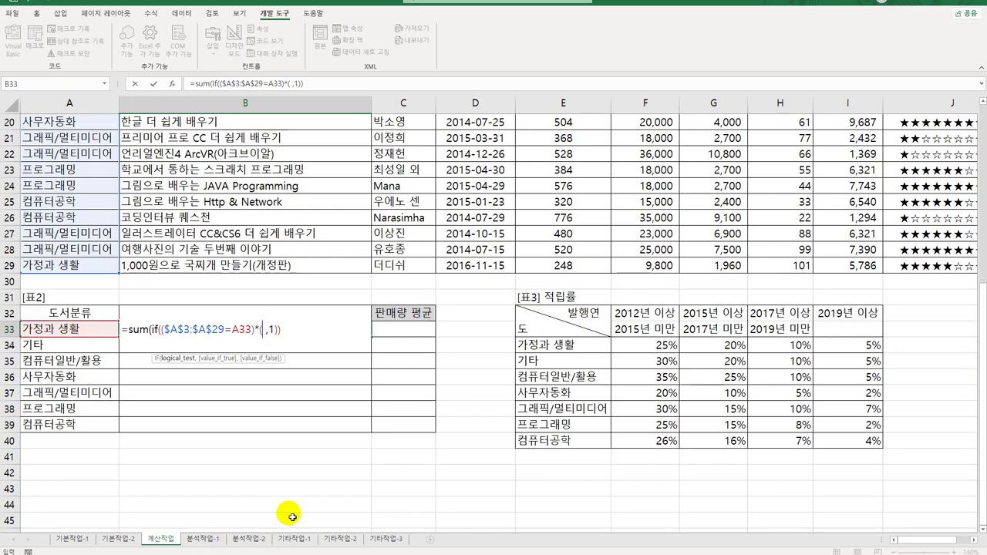
pyautogui.scroll(6, 289, 513)
pyautogui.moveTo(788, 137); pyautogui.dragTo(760, 515)
pyautogui.press('F4')
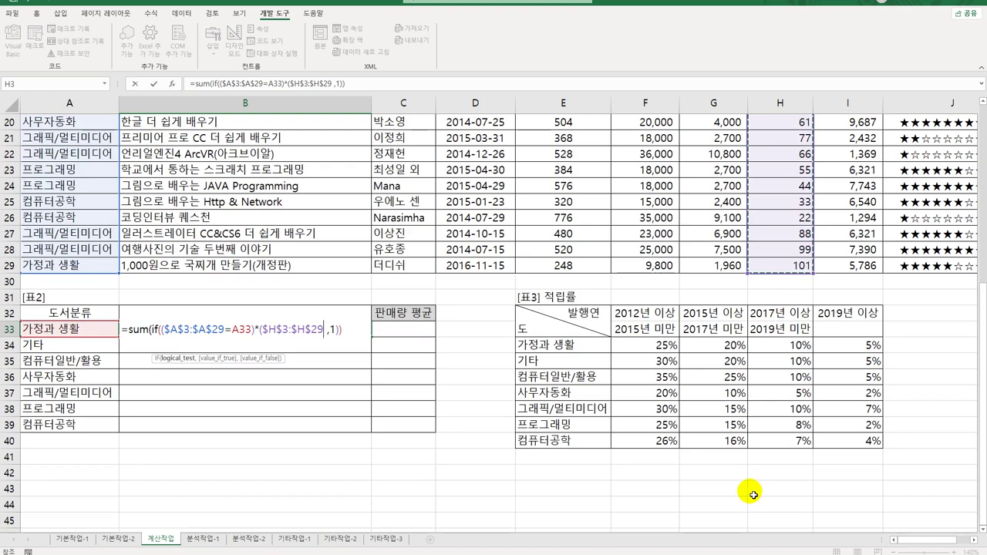
pyautogui.write('>=50')
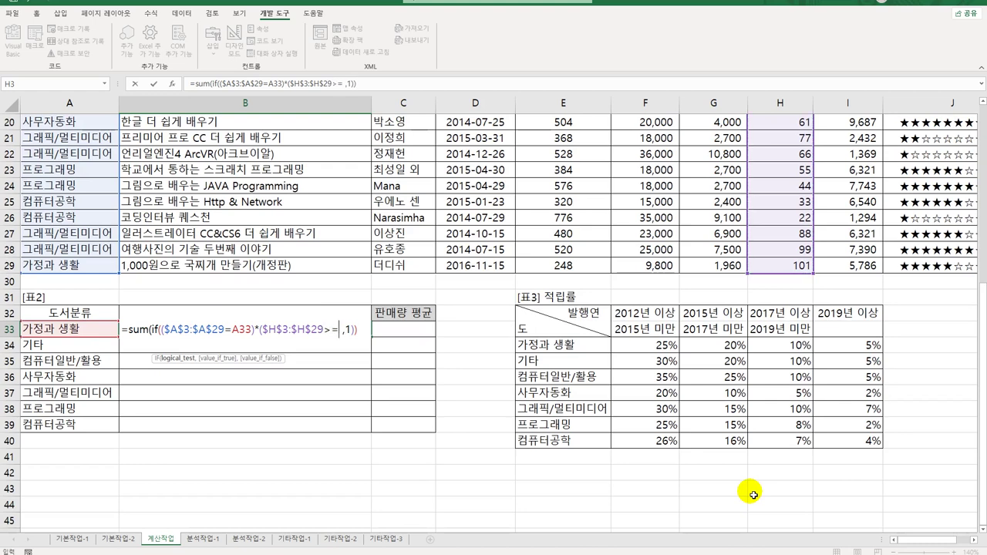
pyautogui.write(')')
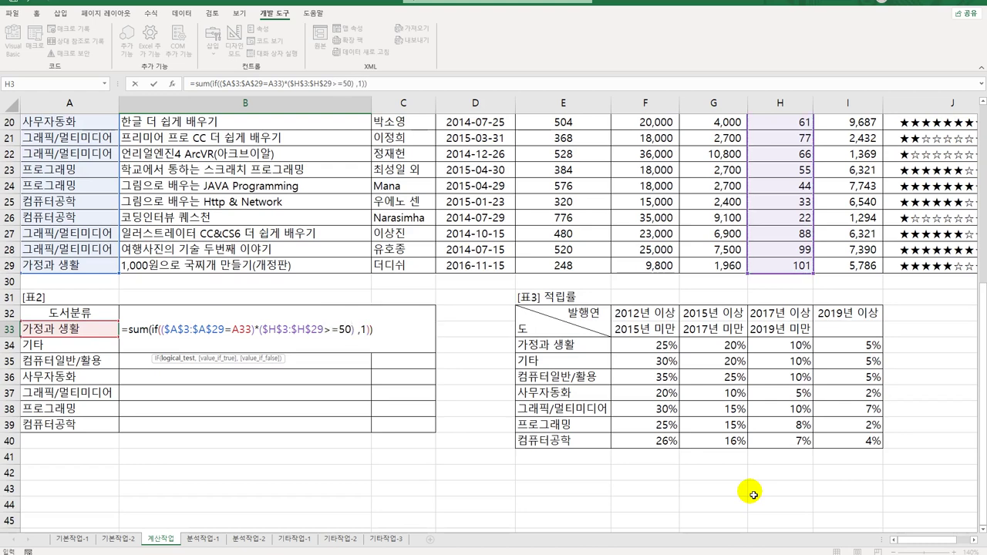
# Remove the stray space, enter the B33 formula as an array formula and fill it down to B39
pyautogui.press('Delete')
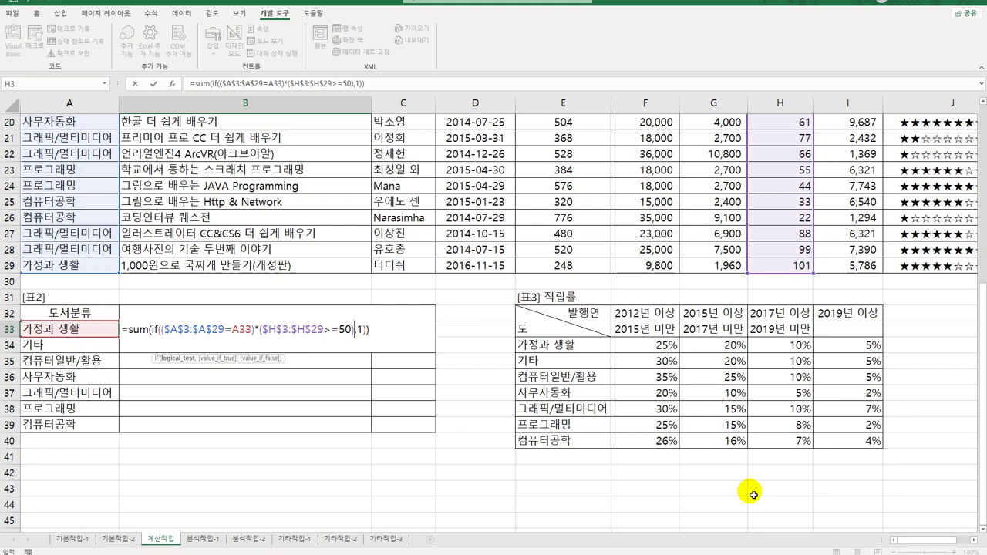
pyautogui.hotkey('ctrl', 'shift', 'Return')
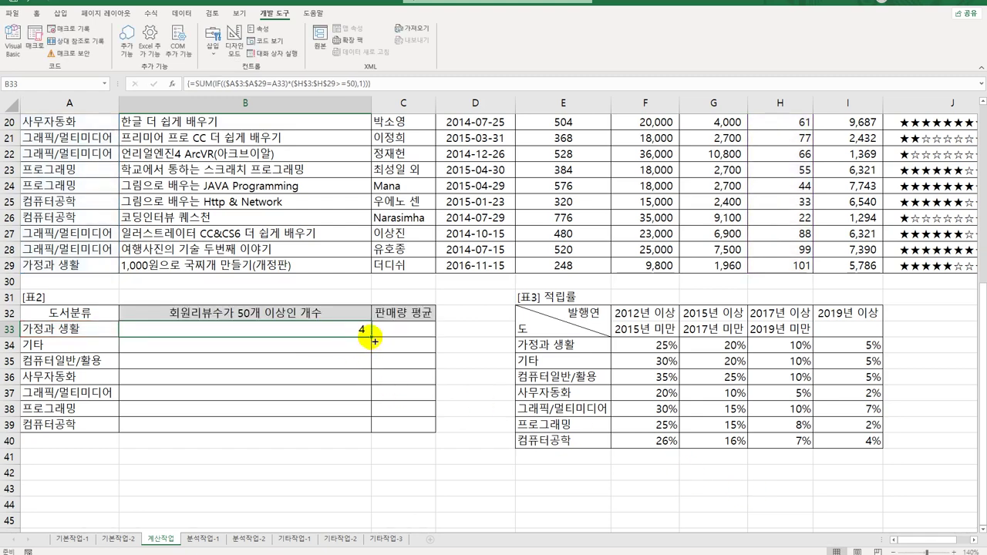
pyautogui.moveTo(372, 337); pyautogui.dragTo(364, 434)
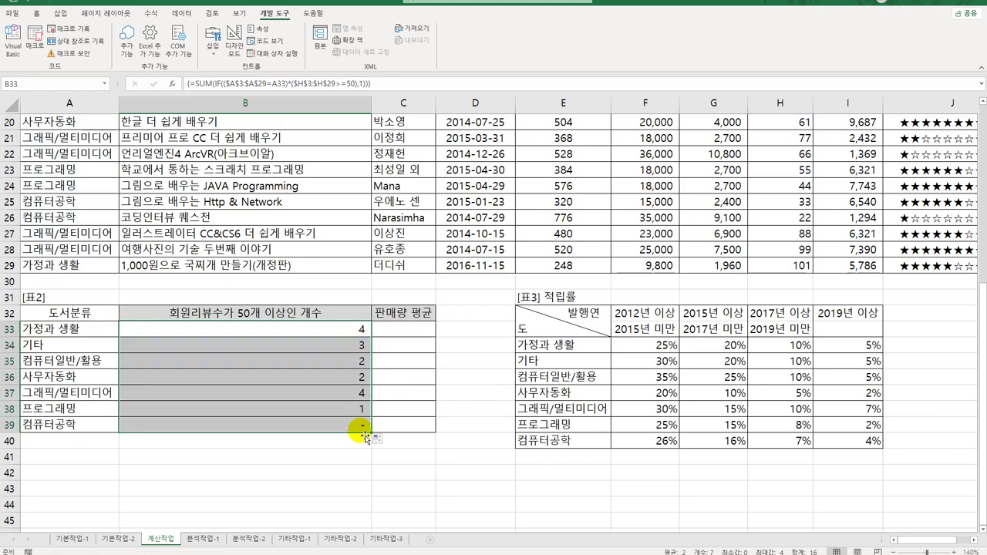
# Start the 판매량 평균 formula in C33 of 표2 as =AVERAGE(if(
pyautogui.click(406, 330)
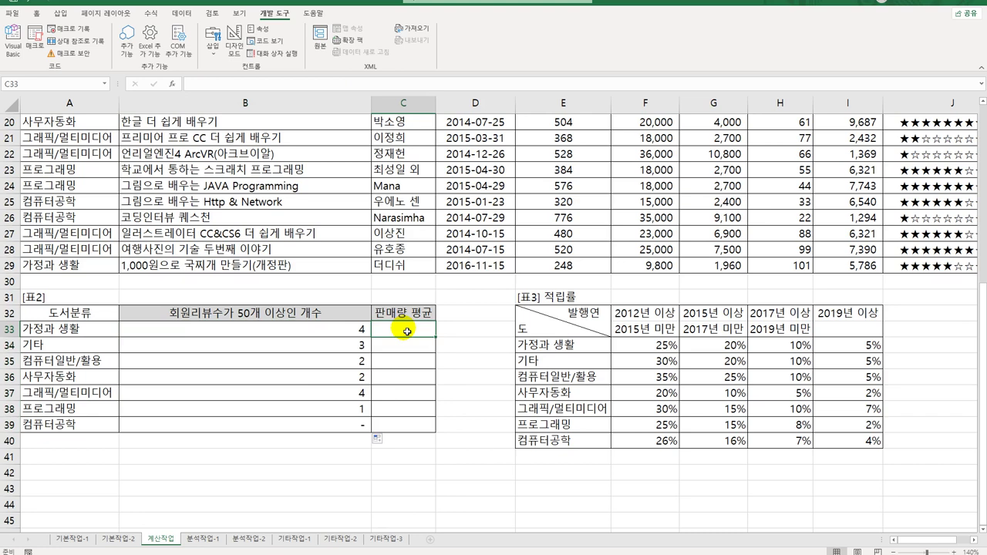
pyautogui.write('=av')
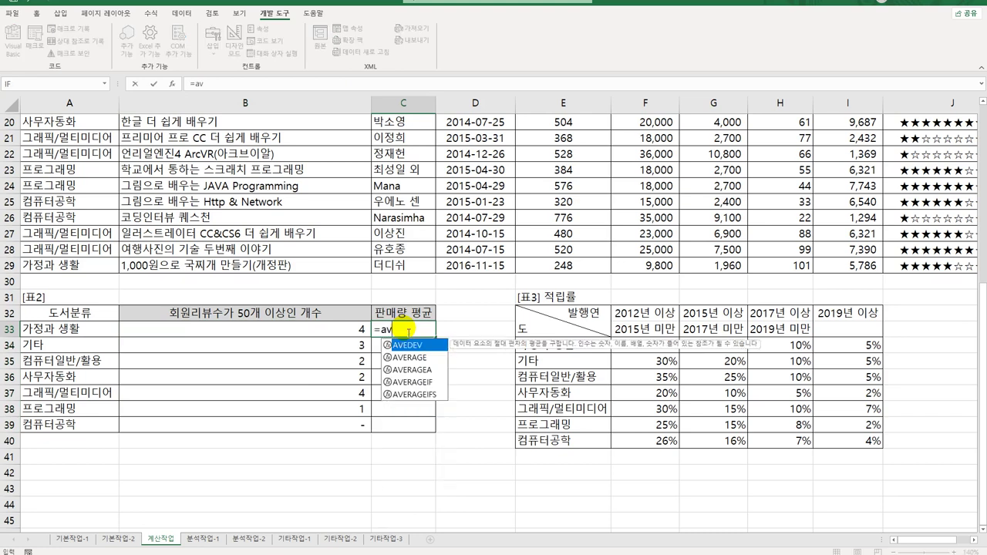
pyautogui.press('Tab')
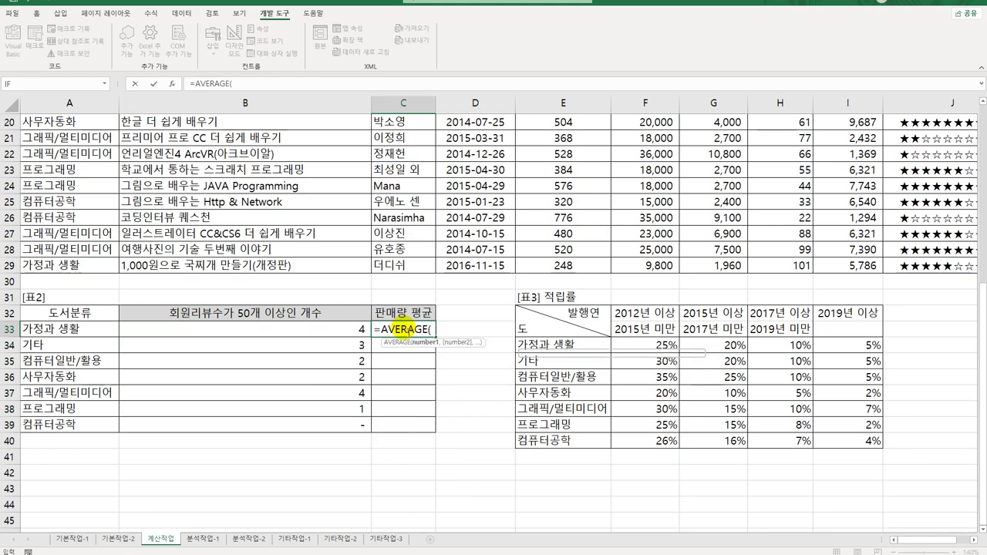
pyautogui.write('if(')
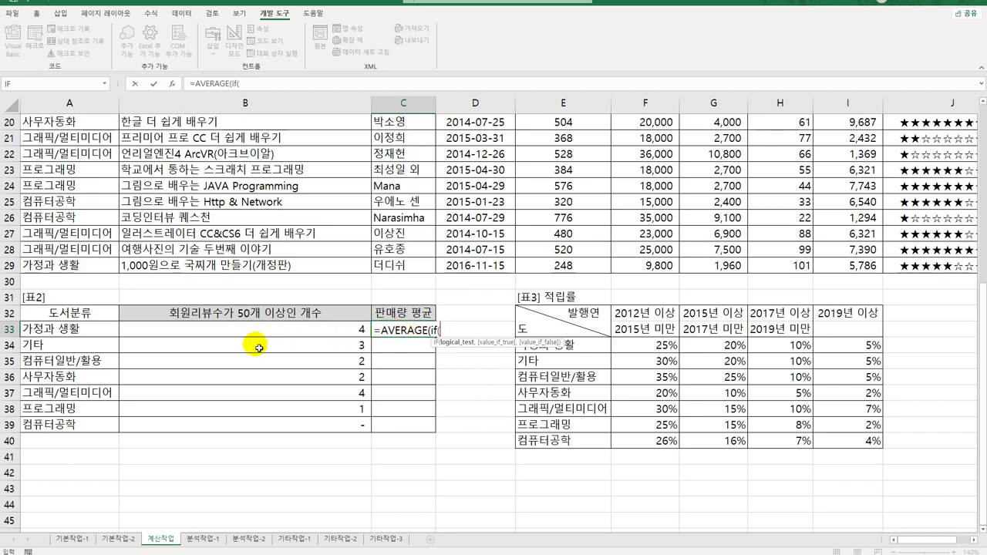
# Add the condition $A$3:$A$29=A33 to the IF of the C33 formula, matching 도서분류 with an absolute range
pyautogui.scroll(6, 255, 344)
pyautogui.click(77, 139)
pyautogui.moveTo(78, 139); pyautogui.dragTo(77, 507)
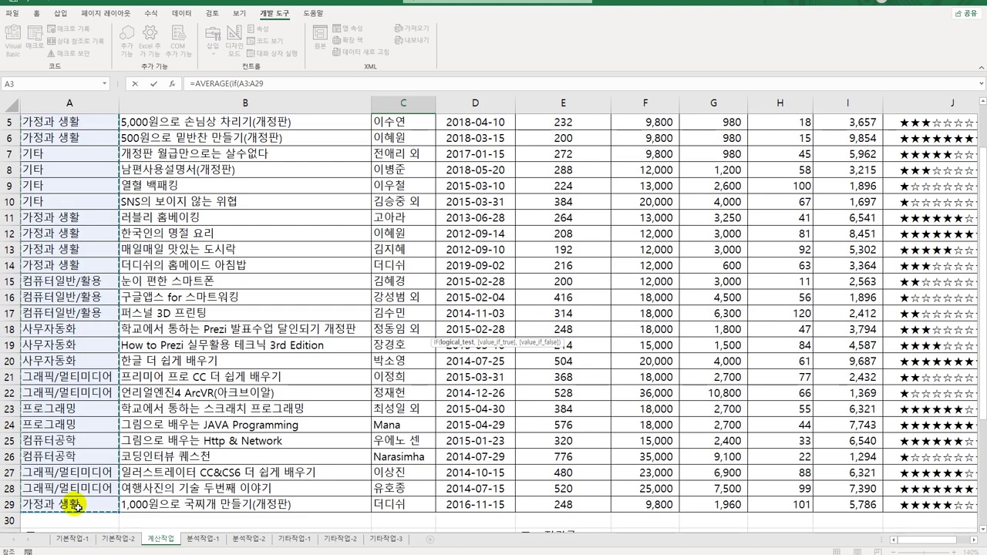
pyautogui.press('F4')
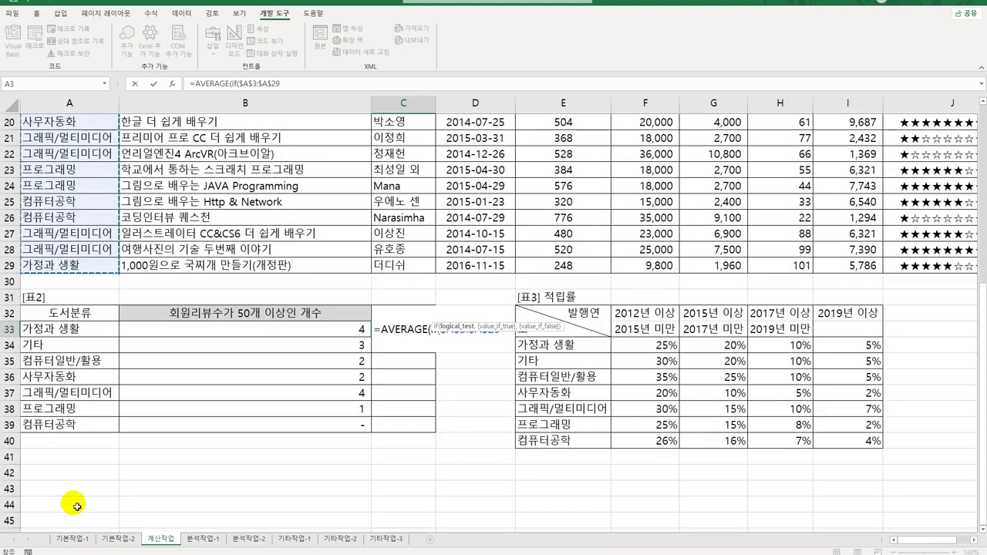
pyautogui.write('=')
pyautogui.click(74, 328)
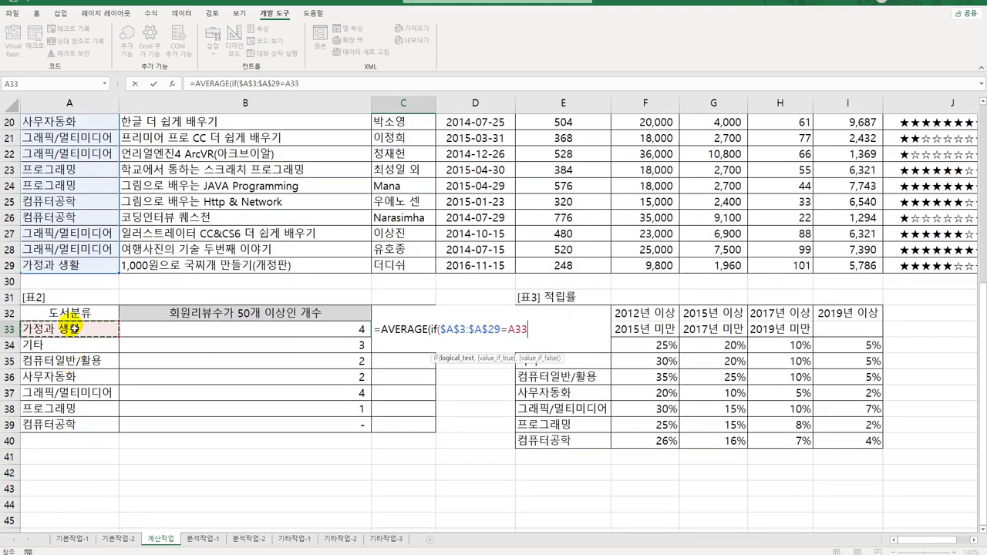
pyautogui.write(',')
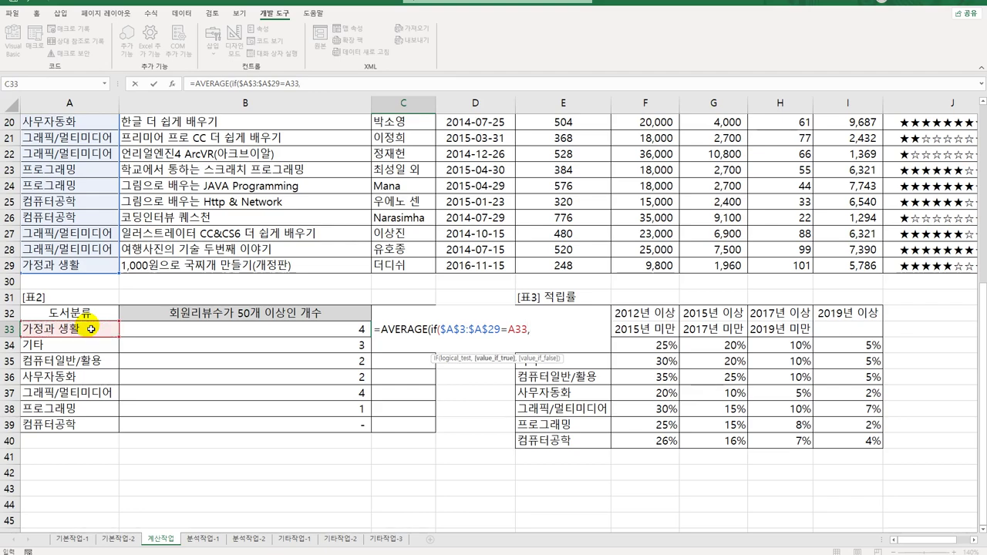
# Use the 판매량 range $I$3:$I$29 as the IF's true value and close both functions in the C33 formula
pyautogui.scroll(7, 265, 403)
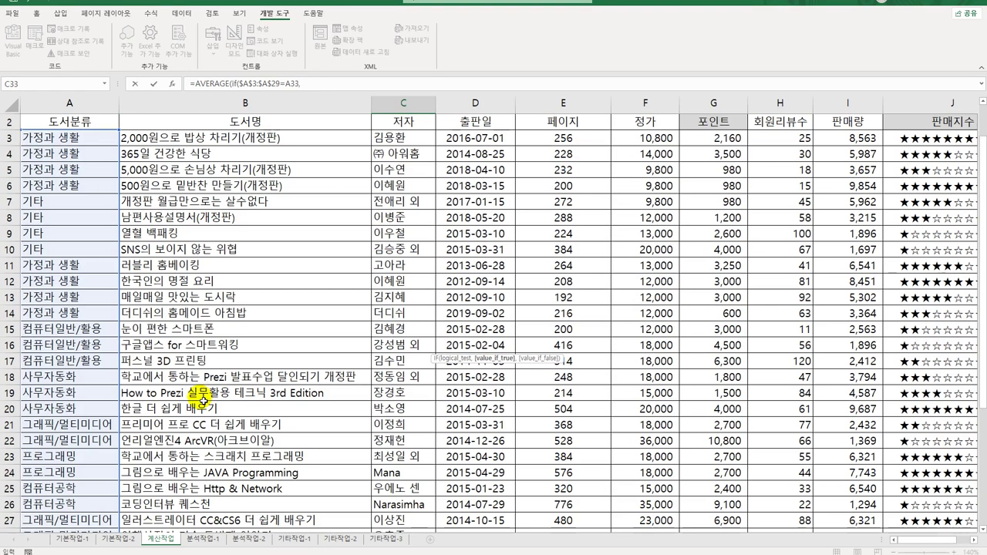
pyautogui.moveTo(840, 155); pyautogui.dragTo(840, 506)
pyautogui.scroll(-3, 505, 393)
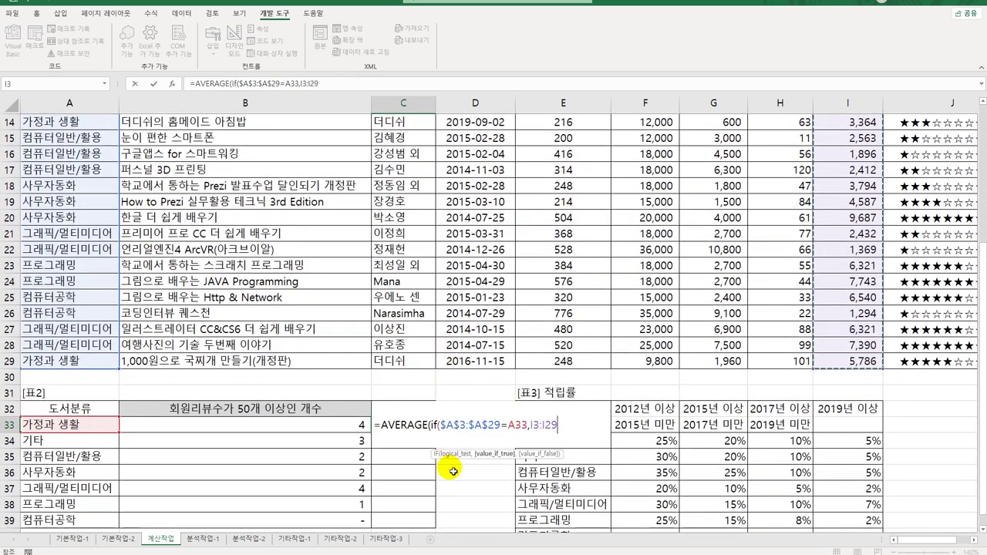
pyautogui.press('F4')
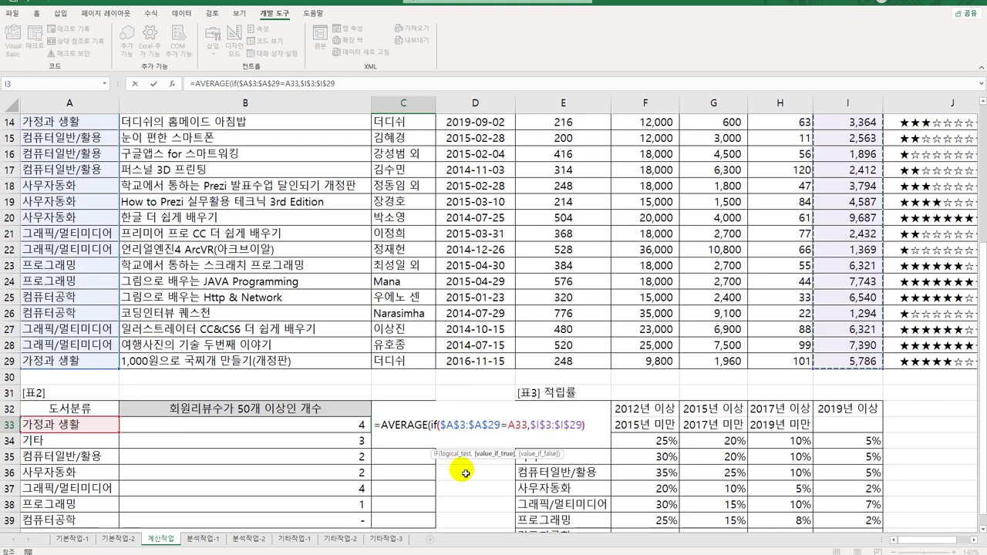
pyautogui.write('))')
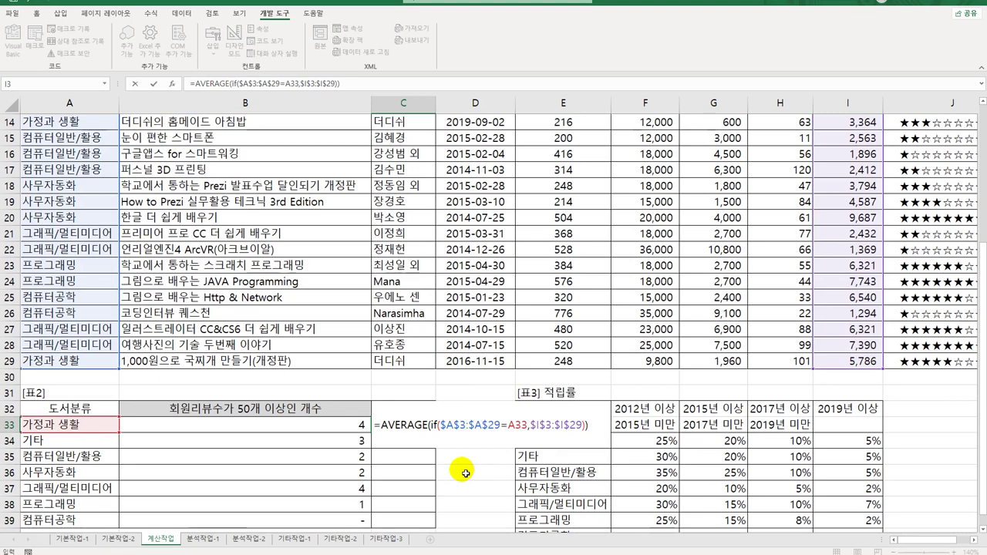
# Enter the C33 average as an array formula and fill it down to C39
pyautogui.hotkey('ctrl', 'shift', 'Return')
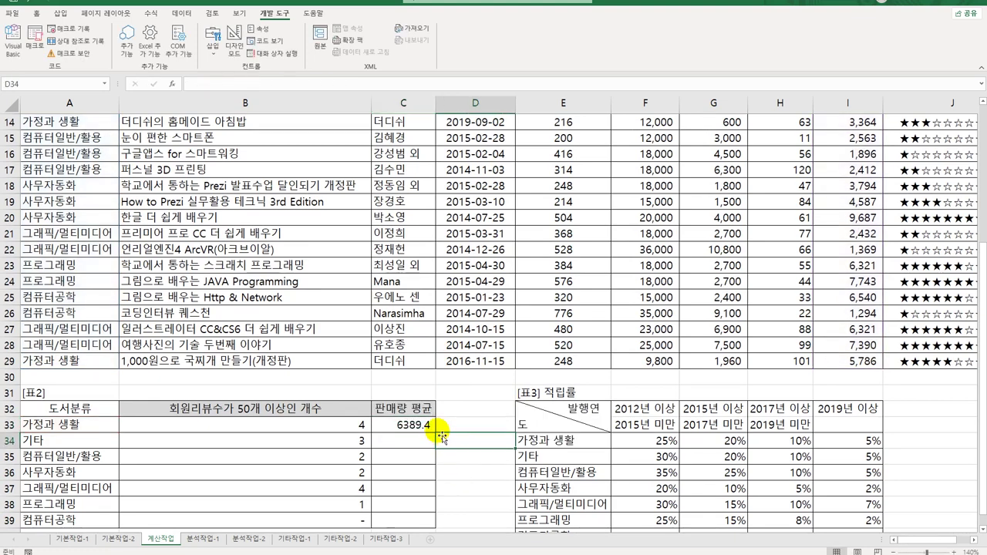
pyautogui.moveTo(438, 435); pyautogui.dragTo(426, 522)
pyautogui.scroll(-3, 423, 501)
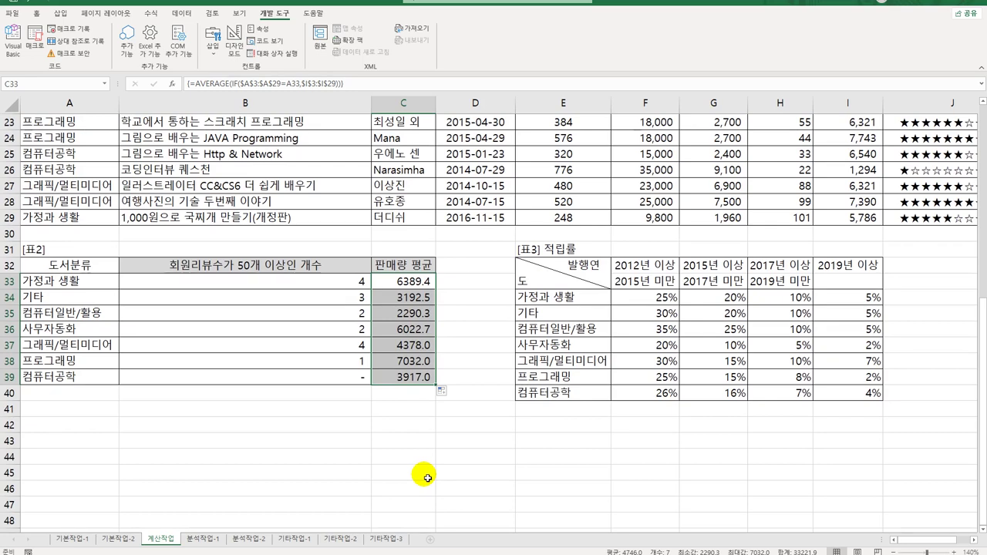
pyautogui.scroll(7, 427, 477)
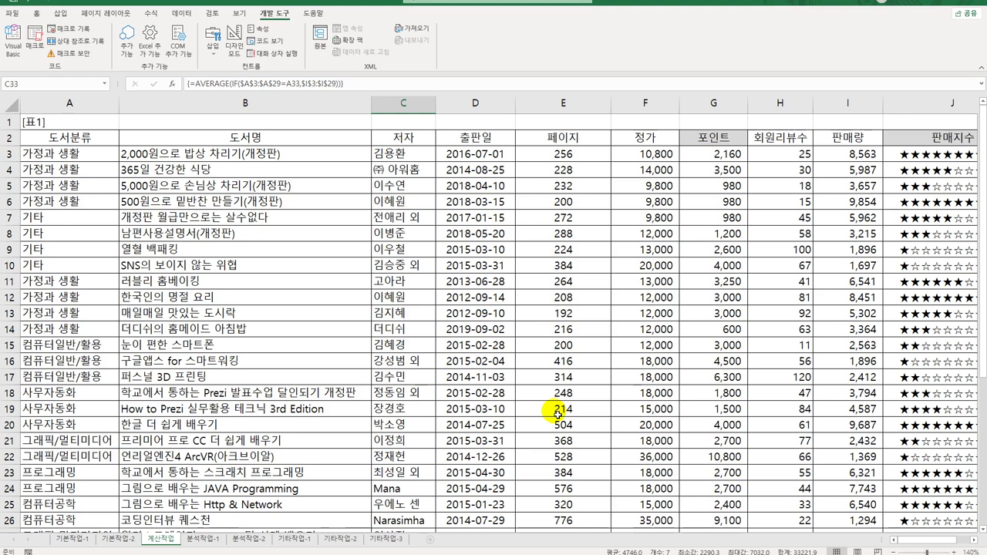
pyautogui.scroll(-6, 436, 423)
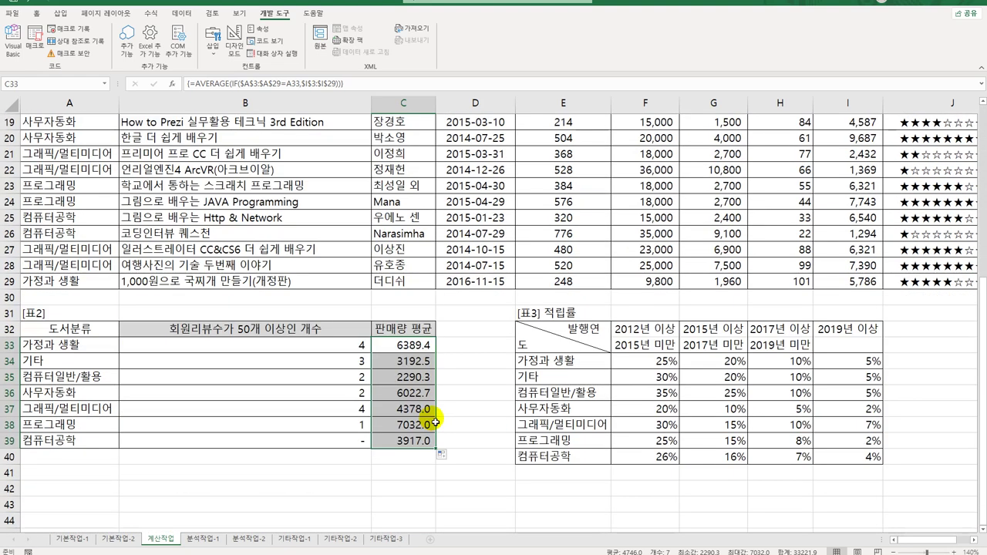
pyautogui.scroll(6, 436, 416)
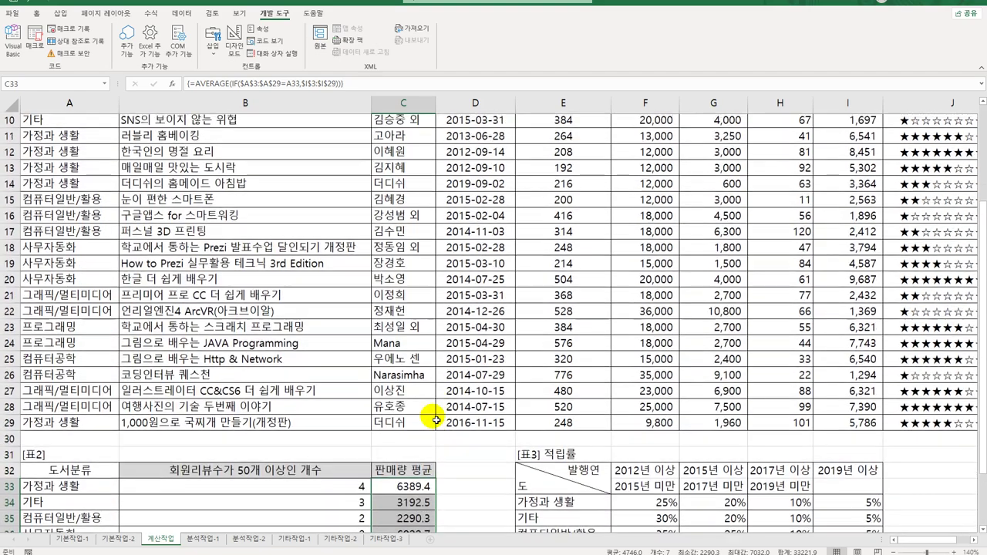
# On the 분석작업-1 sheet, select cell B4 and start an external data import with Microsoft Query
pyautogui.click(203, 538)
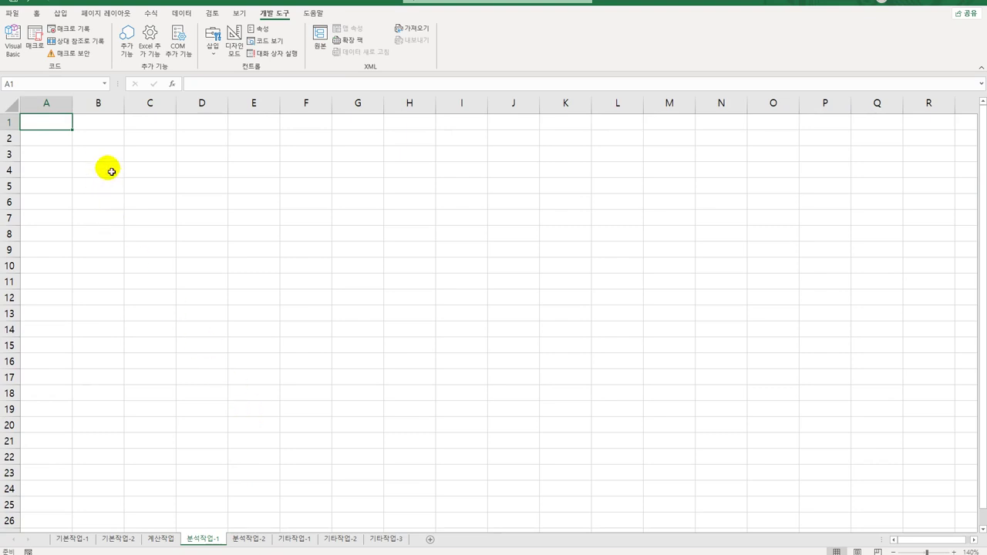
pyautogui.click(111, 171)
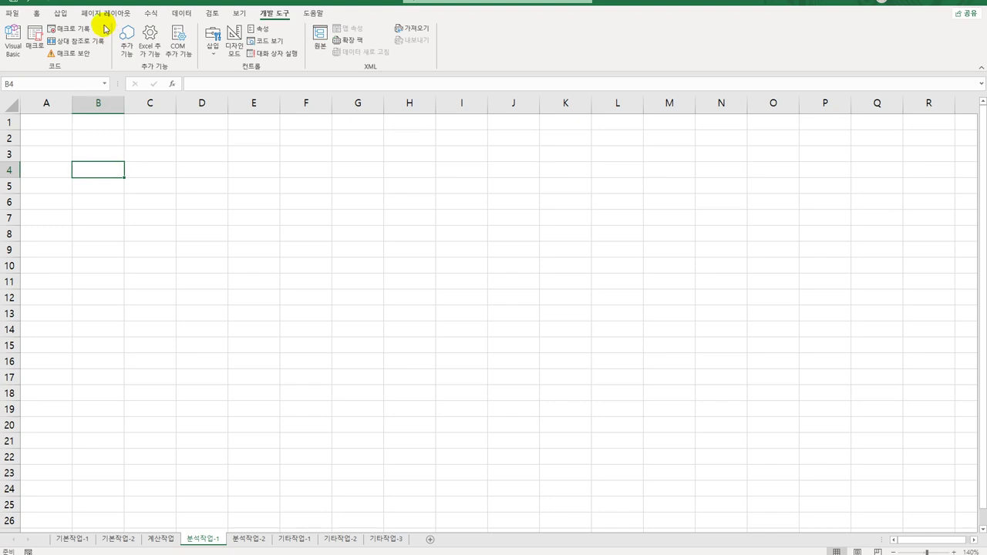
pyautogui.click(181, 14)
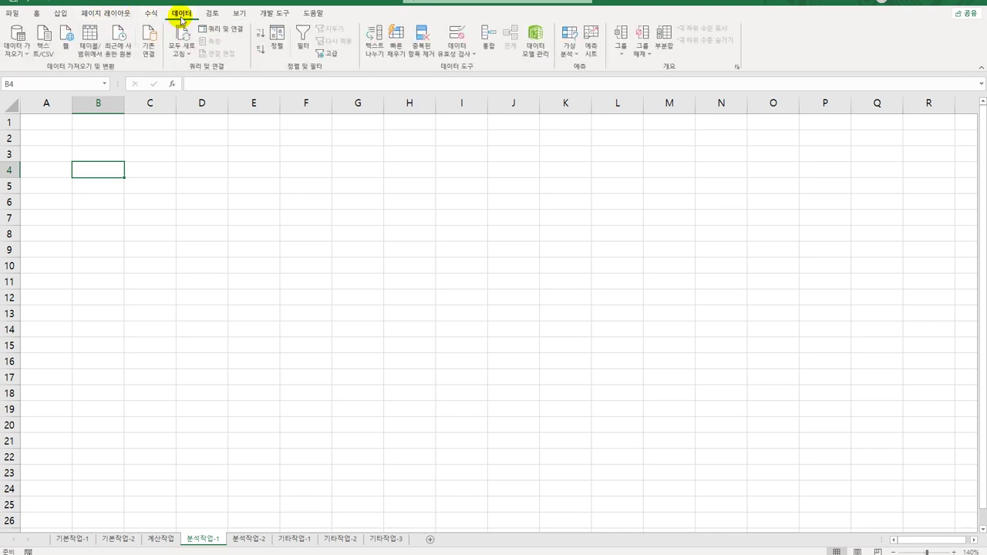
pyautogui.click(19, 57)
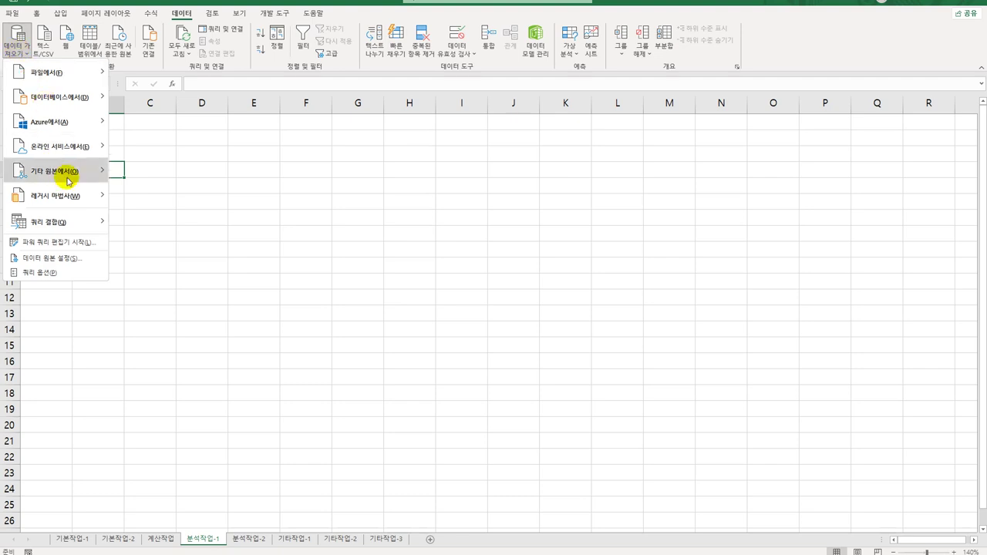
pyautogui.moveTo(92, 171)
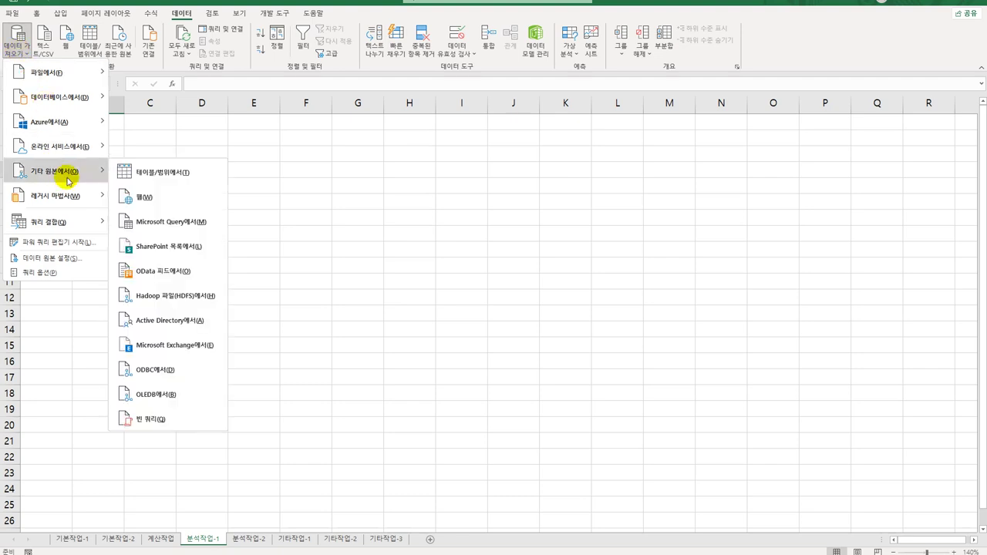
pyautogui.click(198, 222)
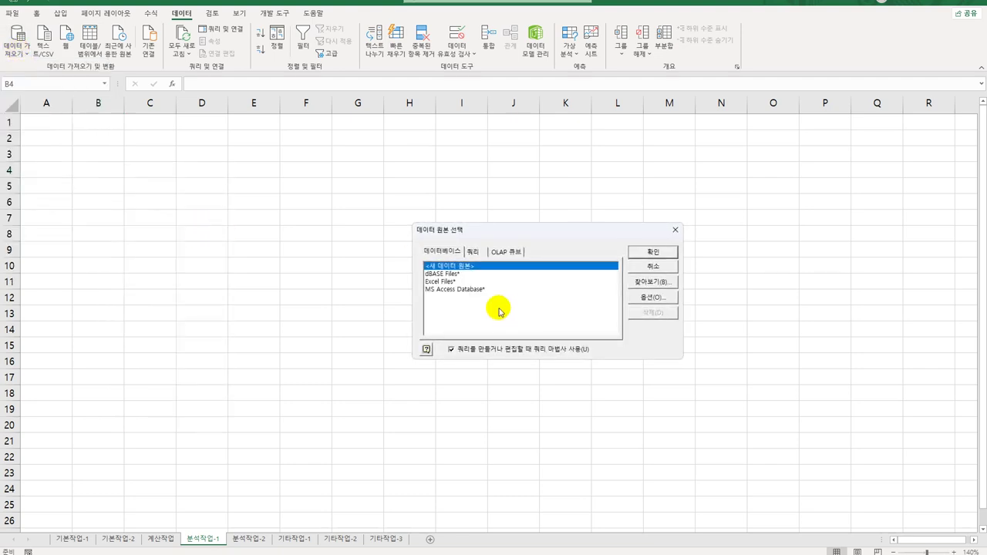
# Choose MS Access Database as the data source and connect to 도서.accdb
pyautogui.click(477, 290)
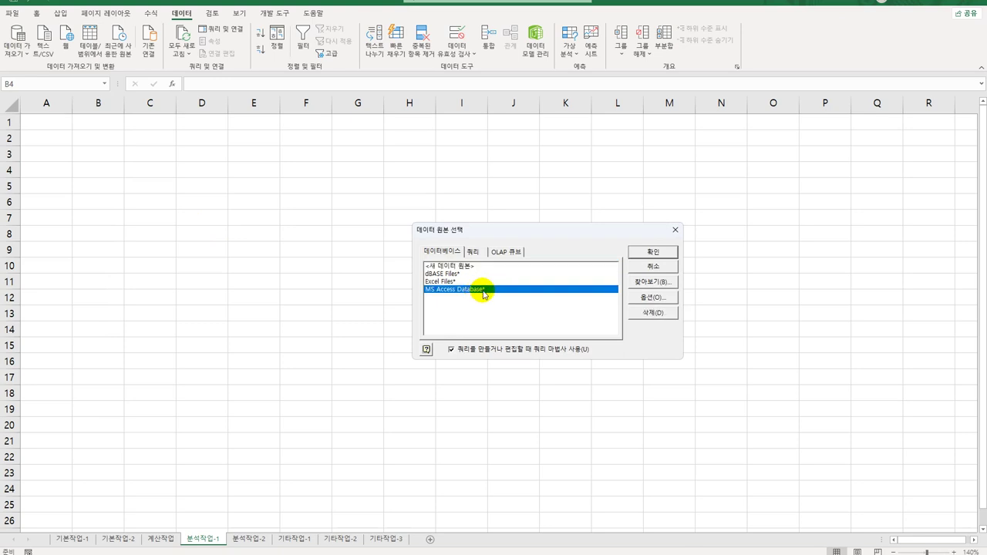
pyautogui.click(664, 252)
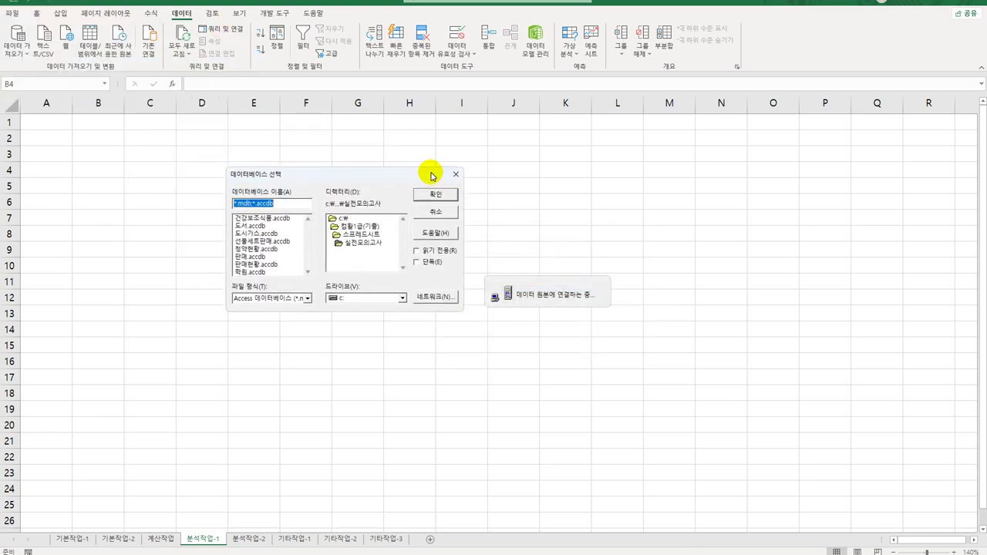
pyautogui.click(262, 226)
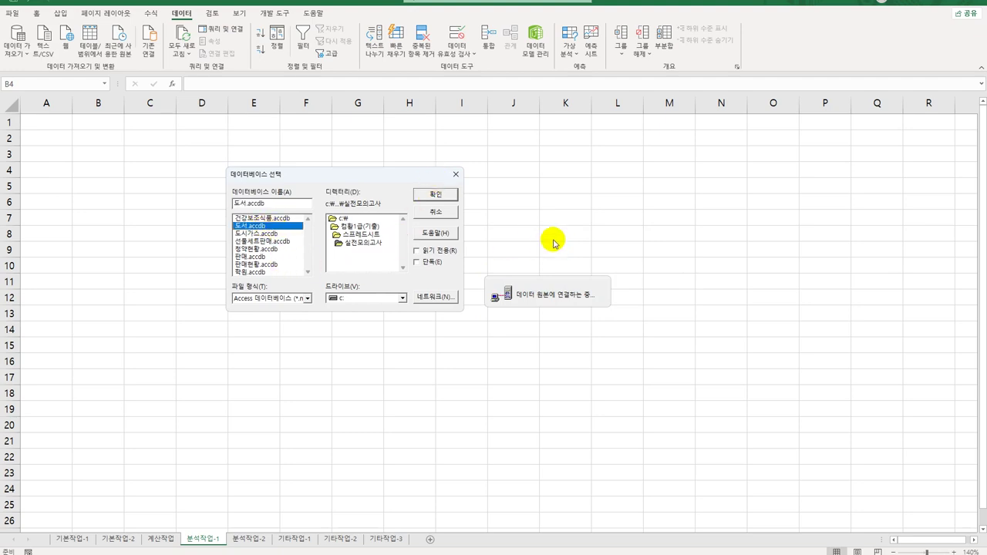
pyautogui.click(444, 195)
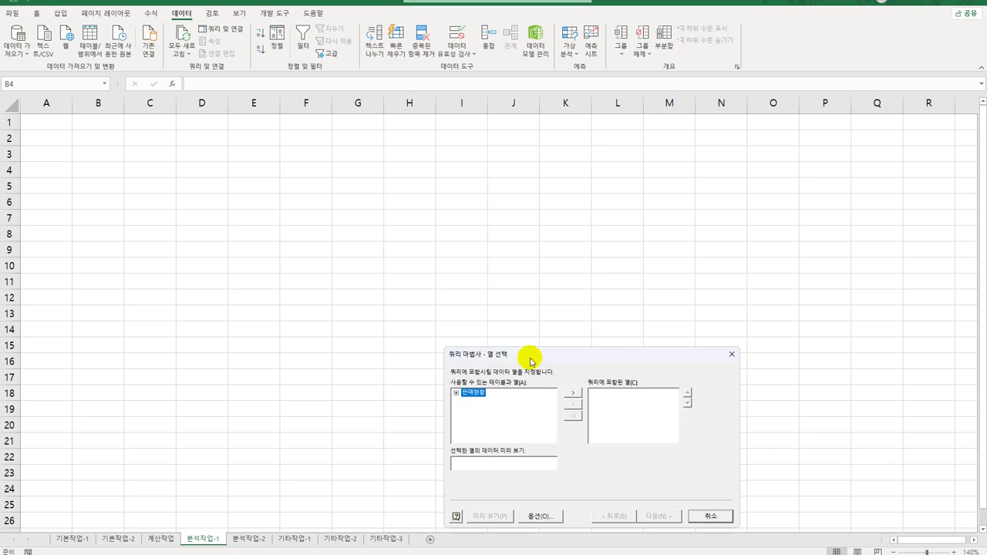
# Add the columns 도서분류, 출판일, 도서명 and 판매량 from the 판매현황 table to the query
pyautogui.moveTo(527, 357); pyautogui.dragTo(447, 226)
pyautogui.doubleClick(391, 264)
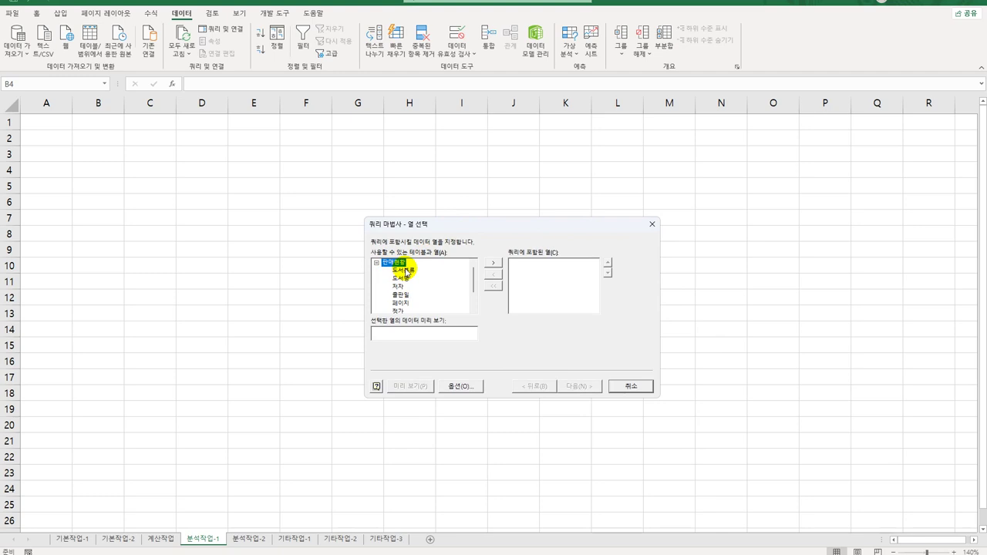
pyautogui.doubleClick(406, 271)
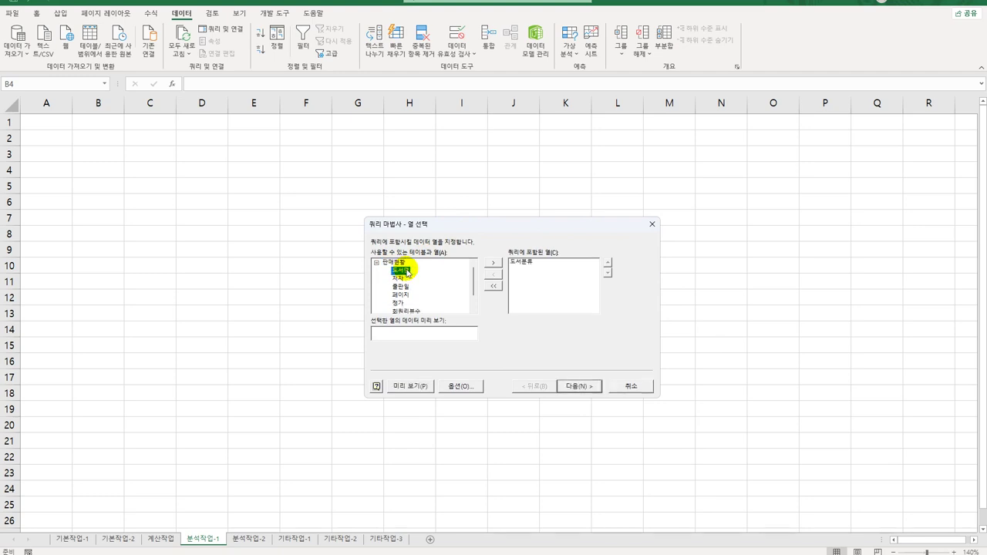
pyautogui.doubleClick(404, 287)
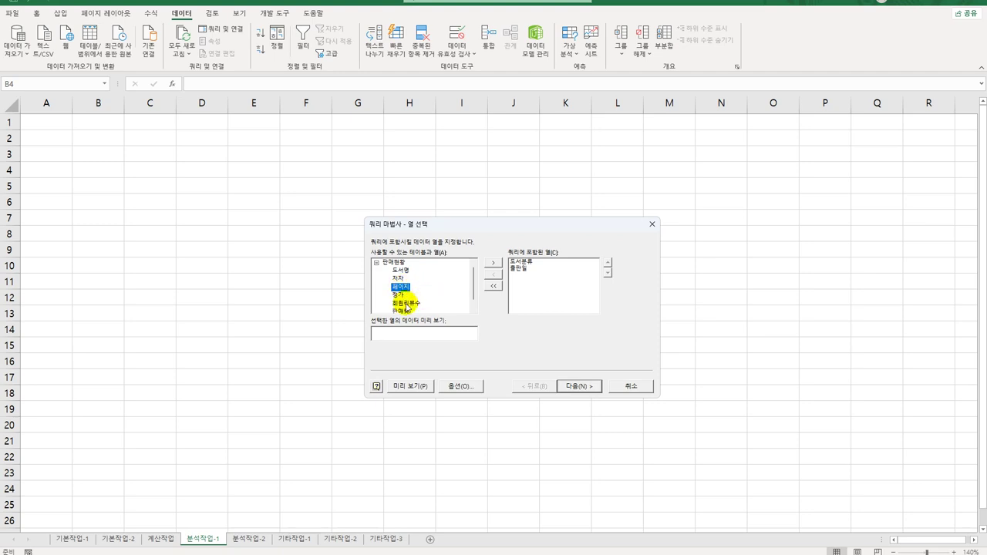
pyautogui.doubleClick(399, 271)
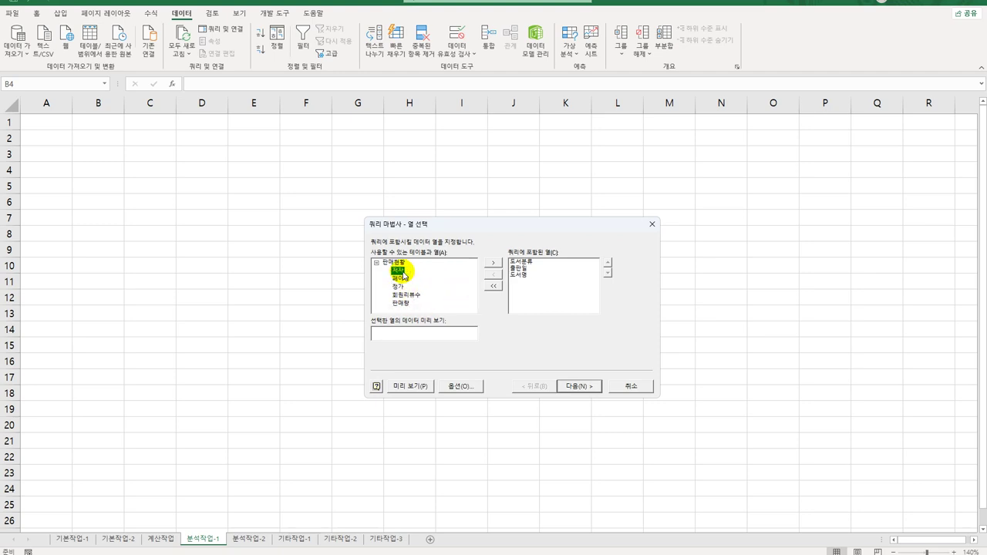
pyautogui.doubleClick(403, 303)
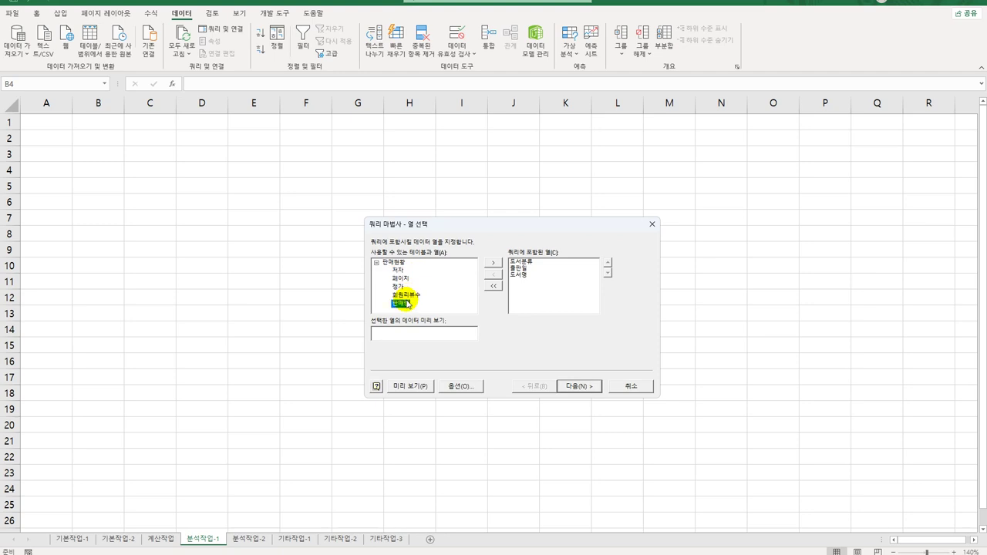
# Accept the chosen columns and finish the query wizard without any filter or sort order, returning the data to Excel
pyautogui.click(577, 387)
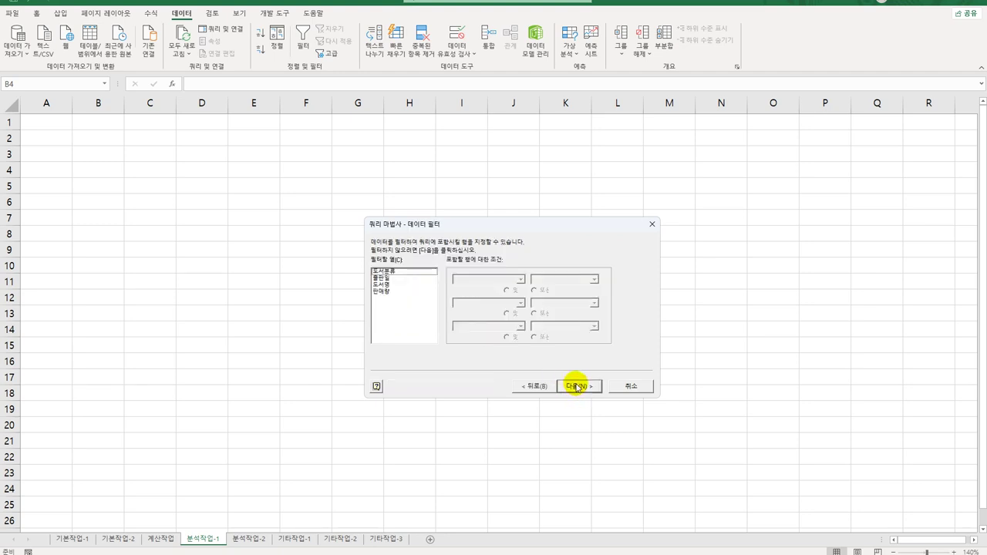
pyautogui.click(577, 386)
pyautogui.click(577, 386)
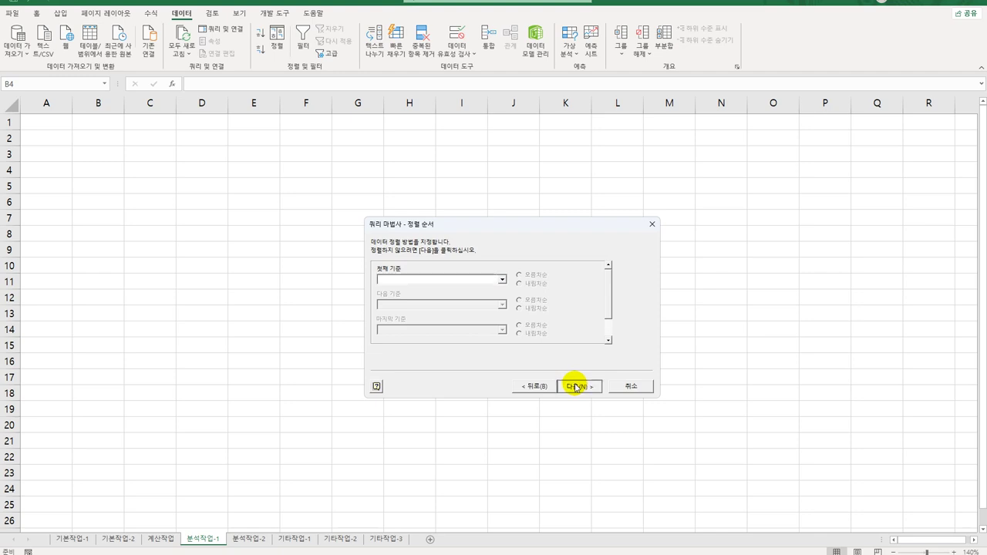
pyautogui.click(576, 386)
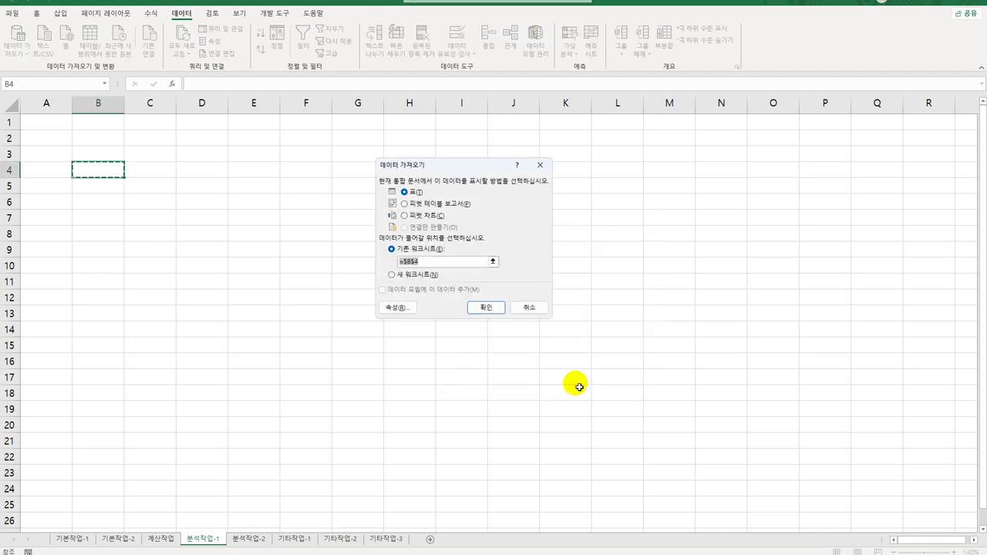
# Insert the data as a pivot table report at B4, with 도서분류 as filter, 출판일 as rows, and 도서명 and 판매량 as values
pyautogui.click(459, 205)
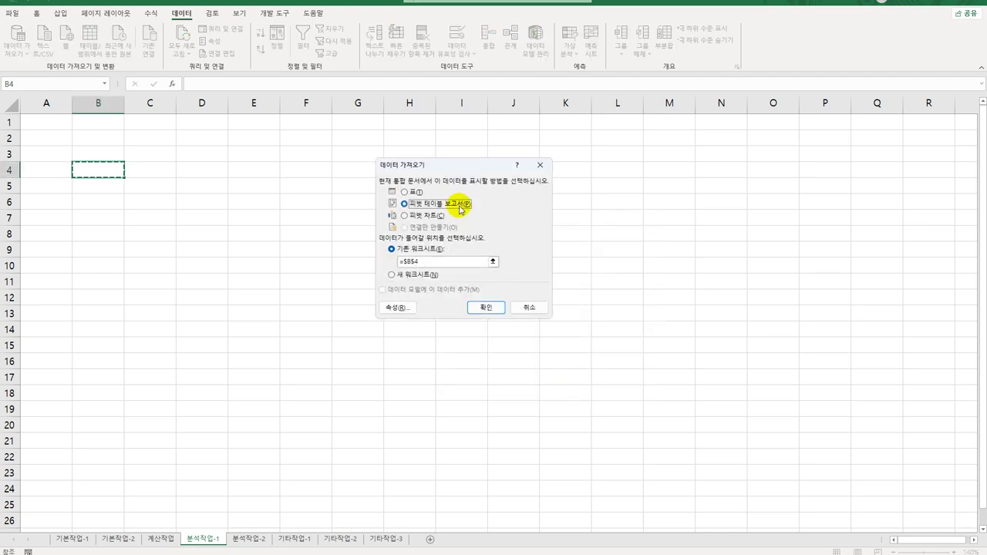
pyautogui.click(485, 307)
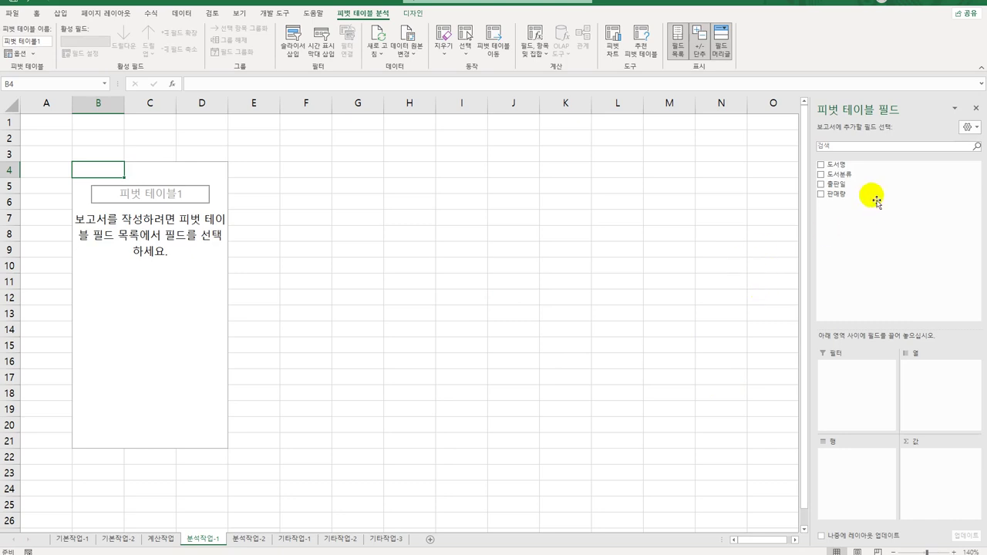
pyautogui.moveTo(844, 174); pyautogui.dragTo(853, 390)
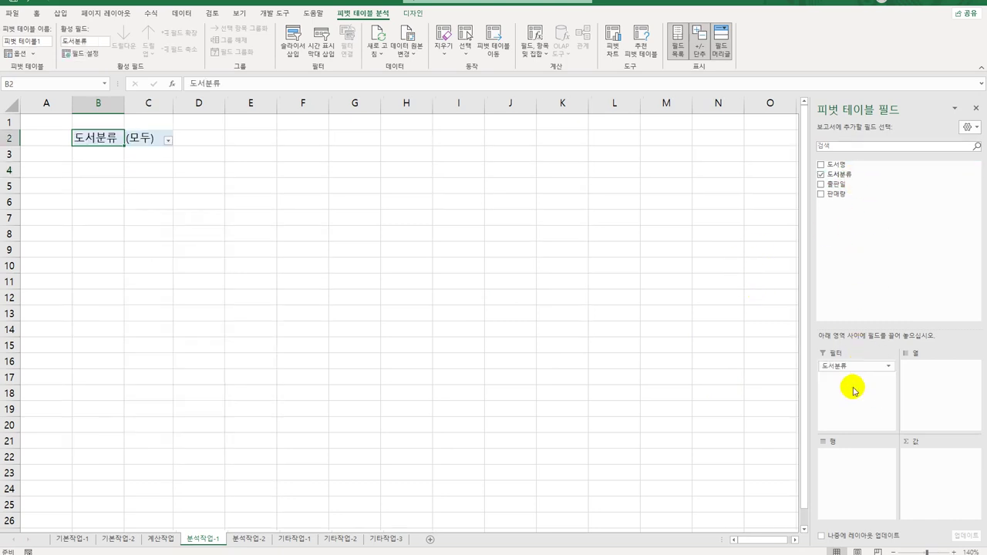
pyautogui.moveTo(846, 197); pyautogui.dragTo(853, 465)
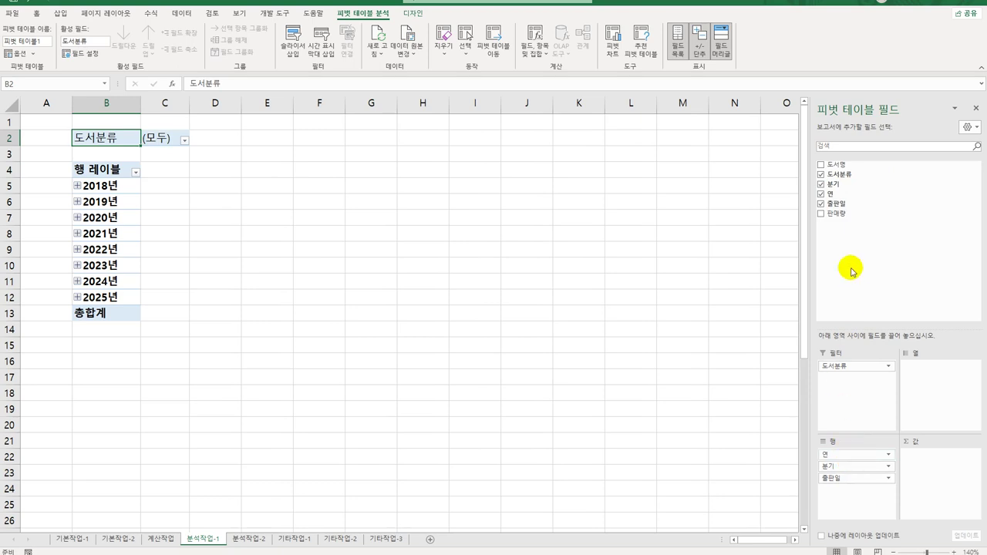
pyautogui.moveTo(844, 168); pyautogui.dragTo(948, 500)
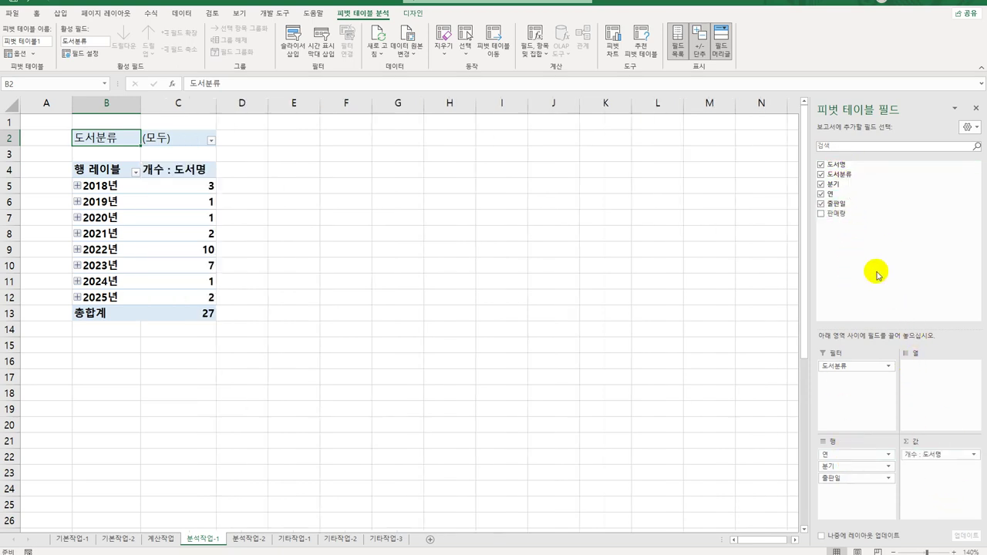
pyautogui.moveTo(853, 221); pyautogui.dragTo(940, 487)
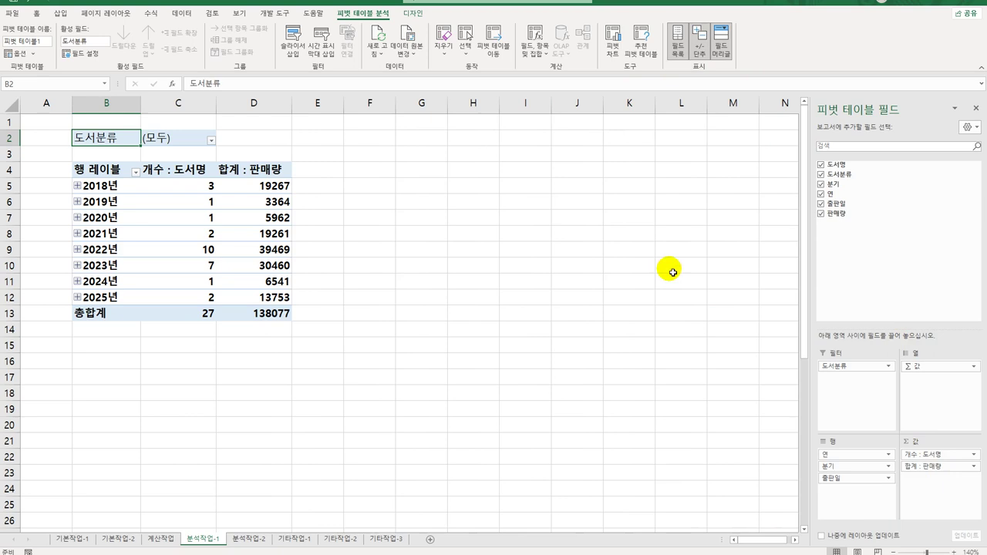
# Change the pivot table's report layout to outline form (개요 형식으로 표시)
pyautogui.click(411, 14)
pyautogui.click(75, 48)
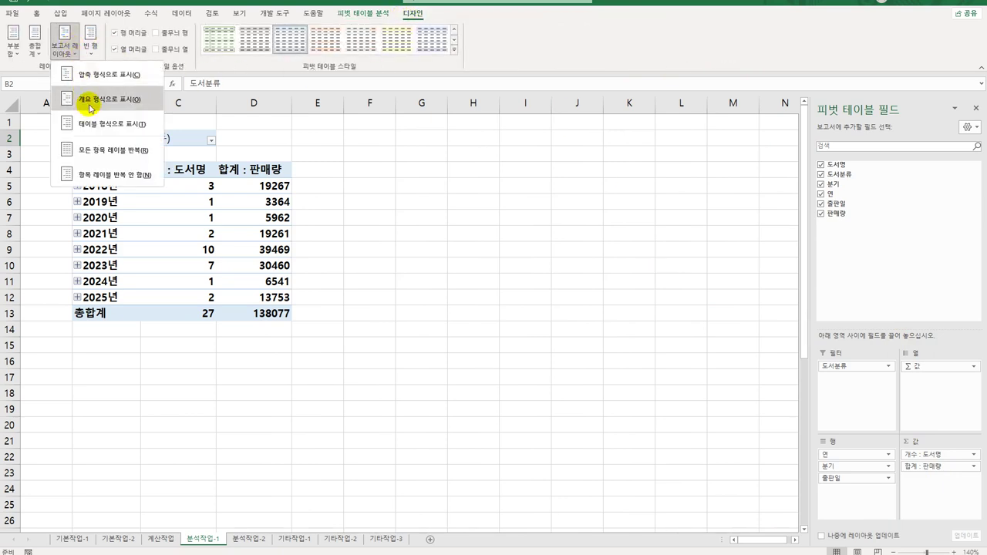
pyautogui.click(91, 108)
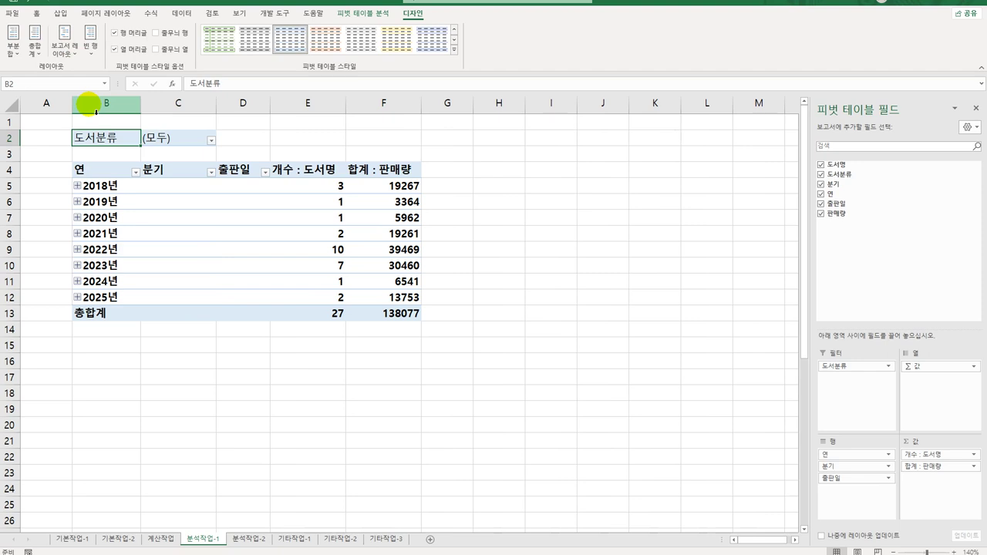
# Select the 2018년 label in the pivot table's 연 field and bring up the commands available for it
pyautogui.click(108, 187)
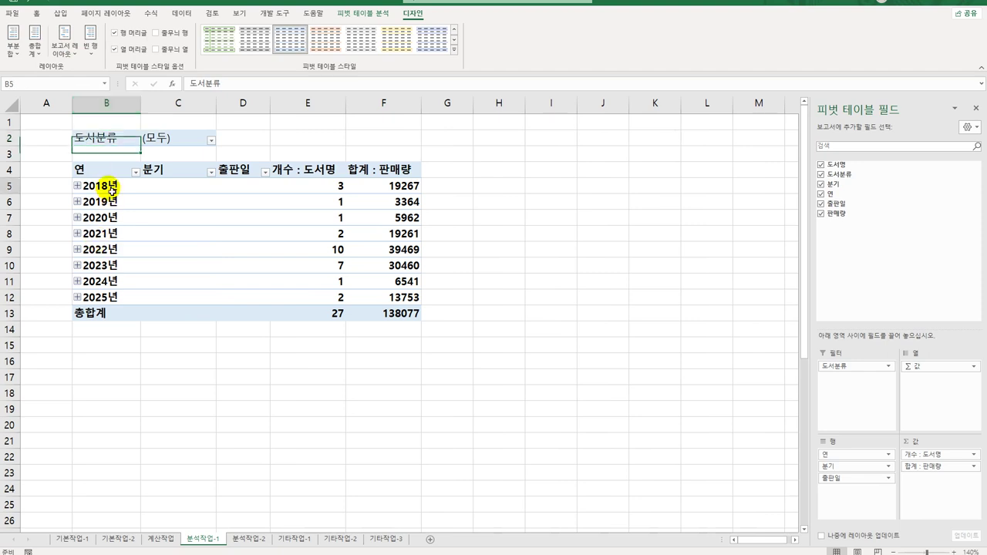
pyautogui.rightClick(112, 189)
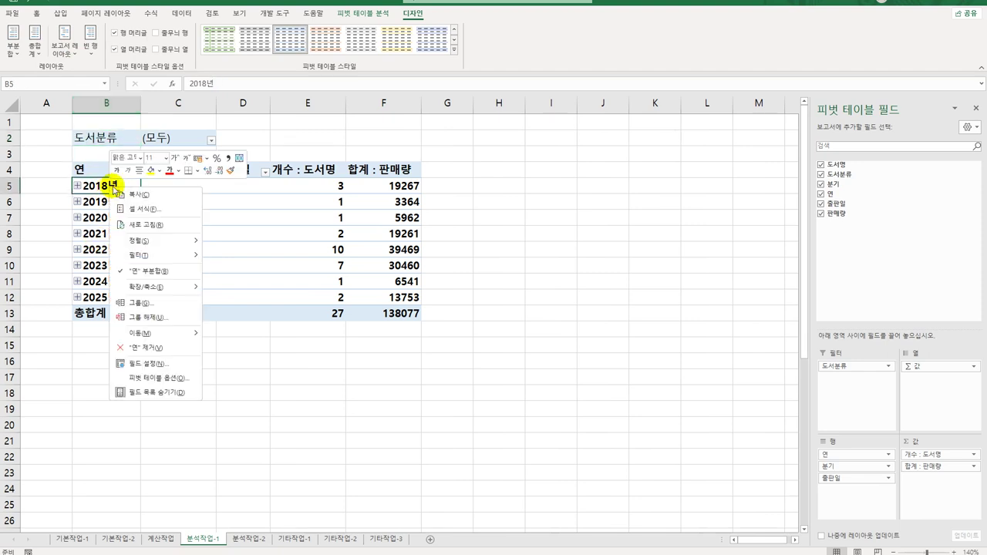
# Regroup the pivot table's 출판일 dates by year (연) only, removing the month and quarter grouping
pyautogui.click(164, 303)
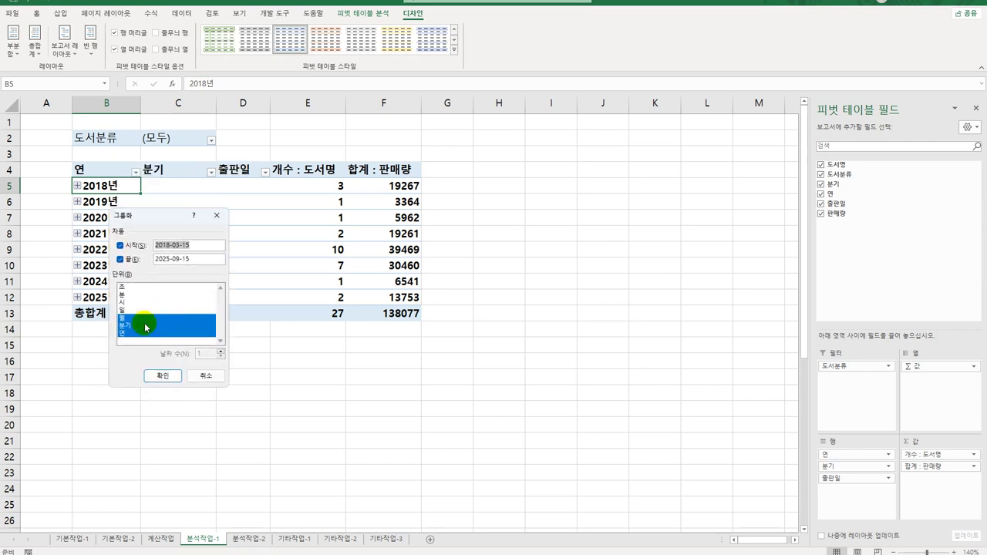
pyautogui.click(133, 317)
pyautogui.click(137, 325)
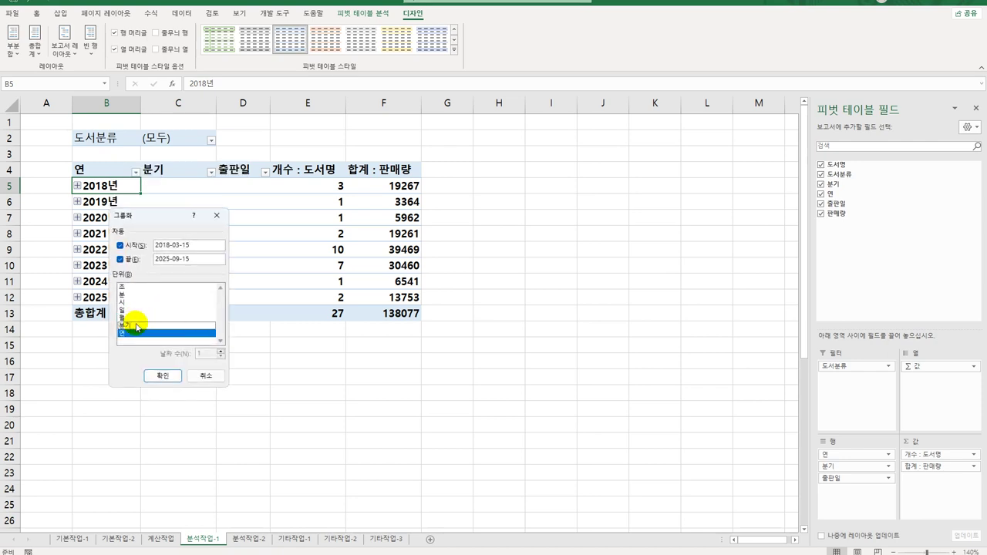
pyautogui.click(157, 375)
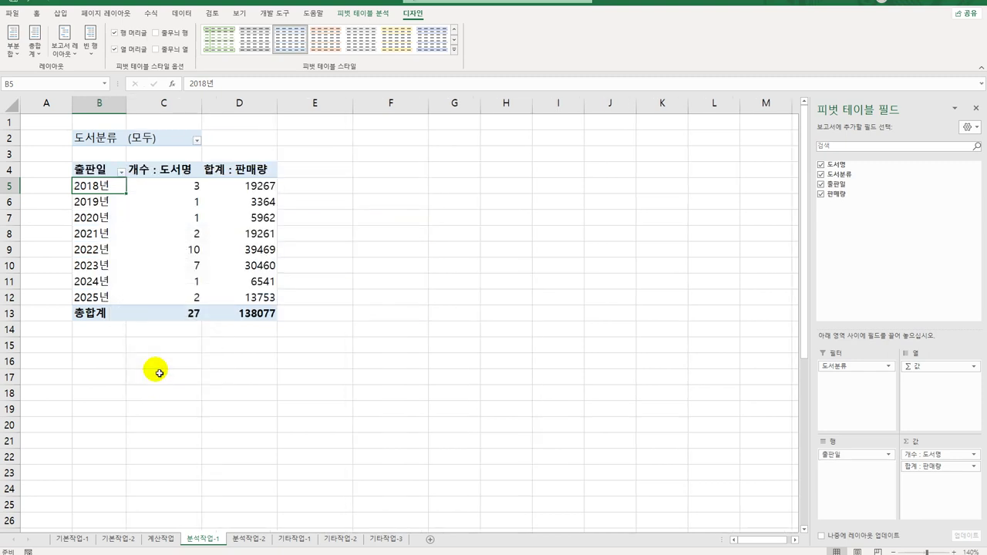
# Apply the custom number format G/표준"권" to the 개수 : 도서명 value field
pyautogui.click(185, 176)
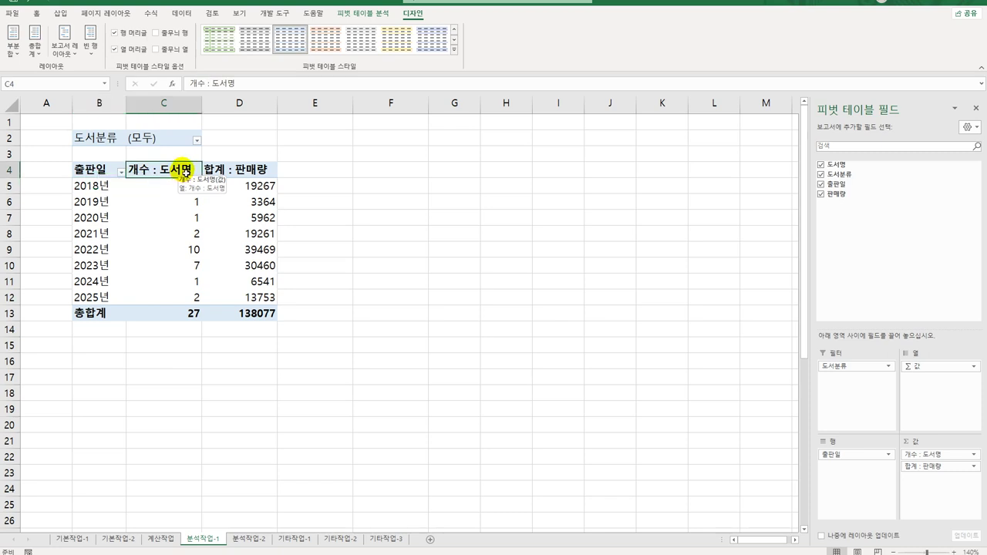
pyautogui.rightClick(185, 171)
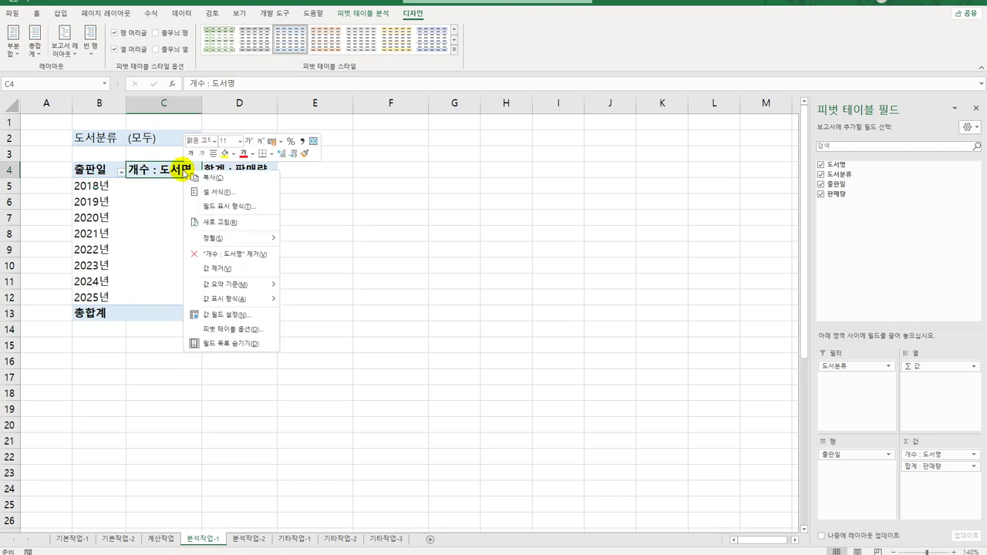
pyautogui.click(253, 316)
pyautogui.moveTo(234, 228); pyautogui.dragTo(383, 145)
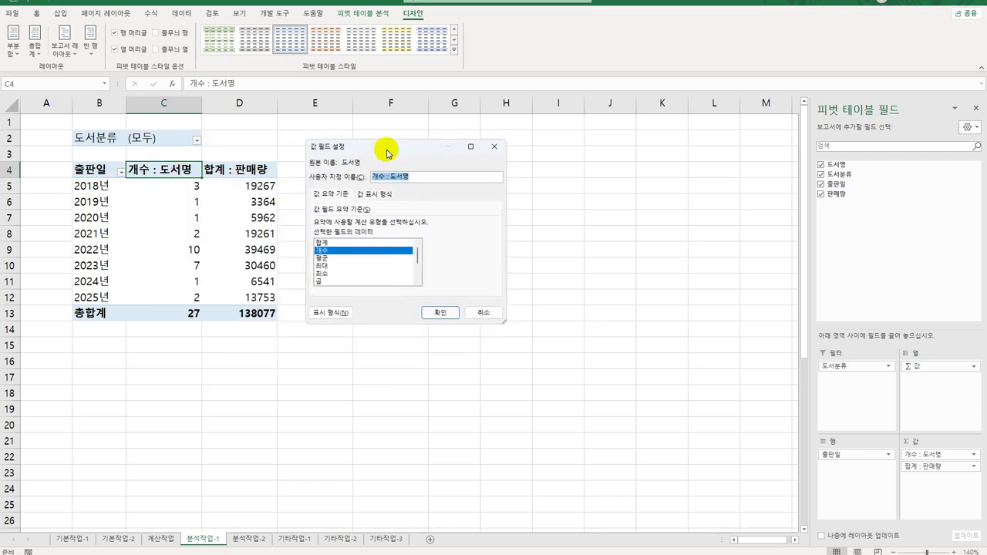
pyautogui.click(341, 314)
pyautogui.moveTo(304, 177); pyautogui.dragTo(566, 146)
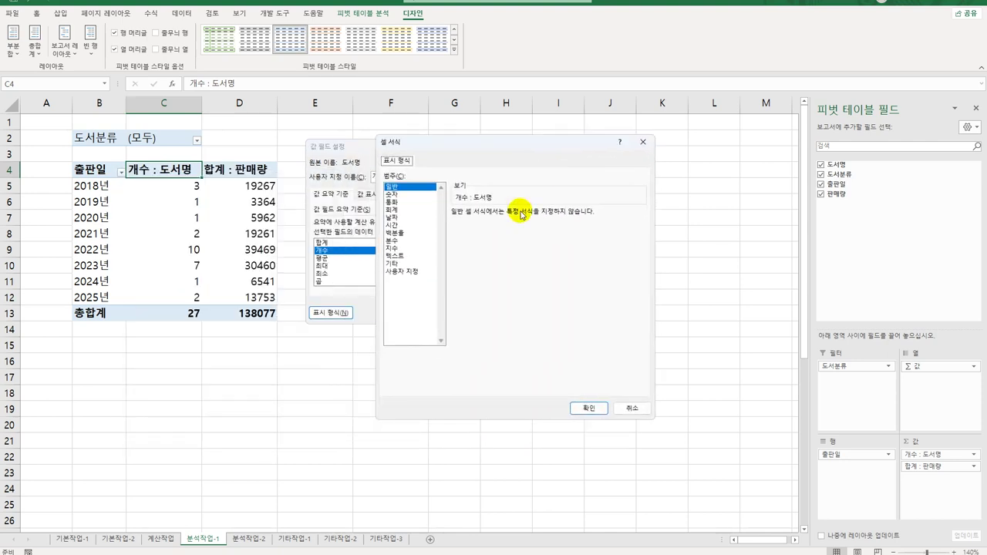
pyautogui.click(420, 274)
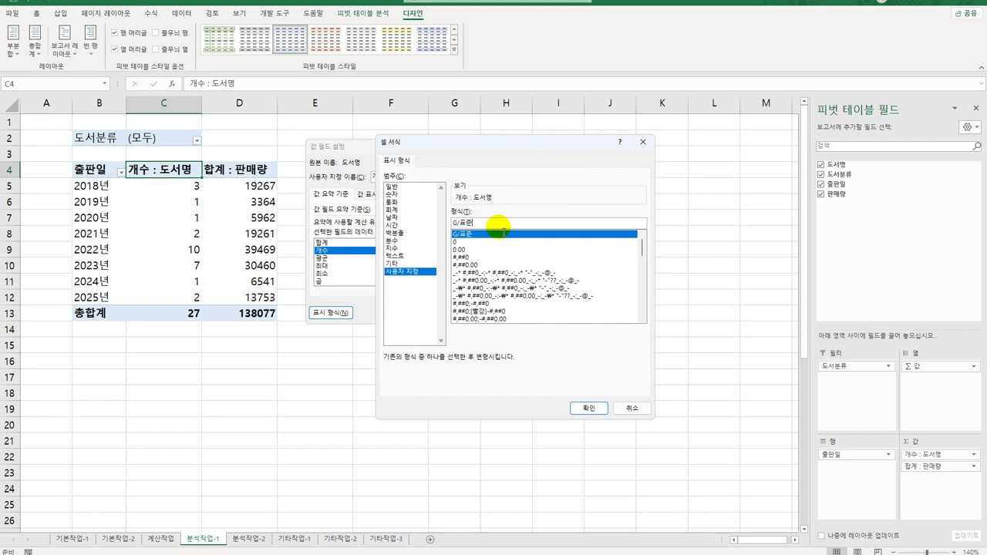
pyautogui.write('"')
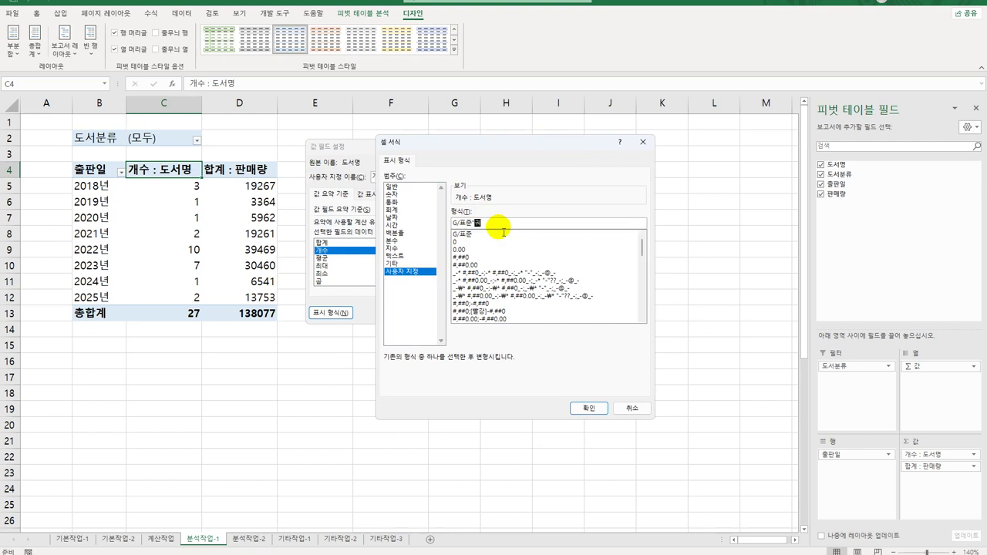
pyautogui.write('권"')
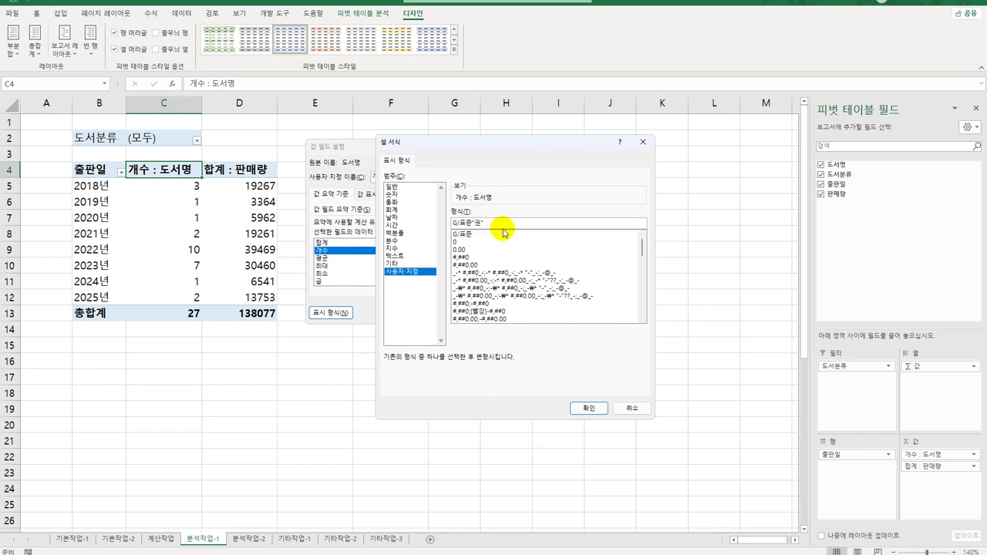
pyautogui.click(589, 408)
pyautogui.click(447, 313)
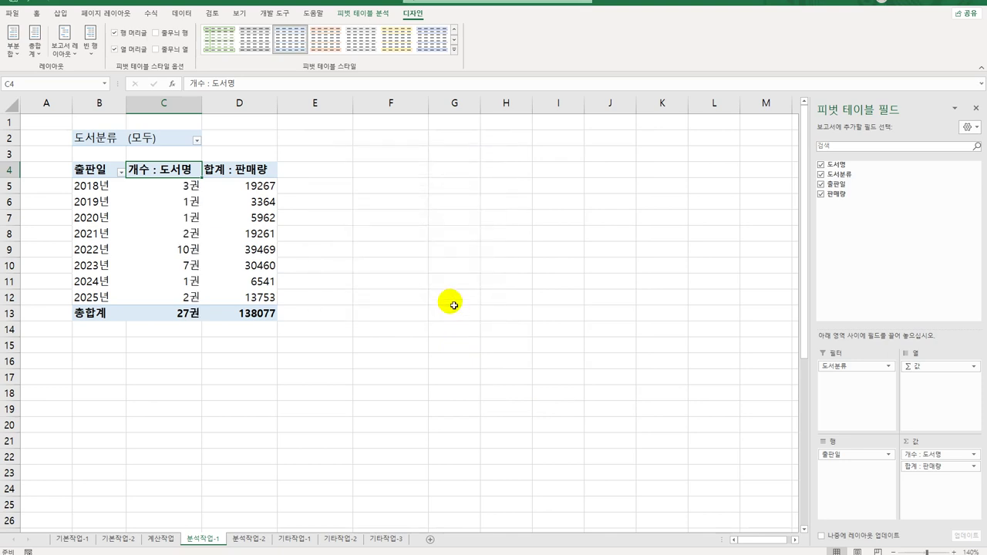
# Format the 합계 : 판매량 value field as a number with a thousands separator and 0 decimal places
pyautogui.click(266, 178)
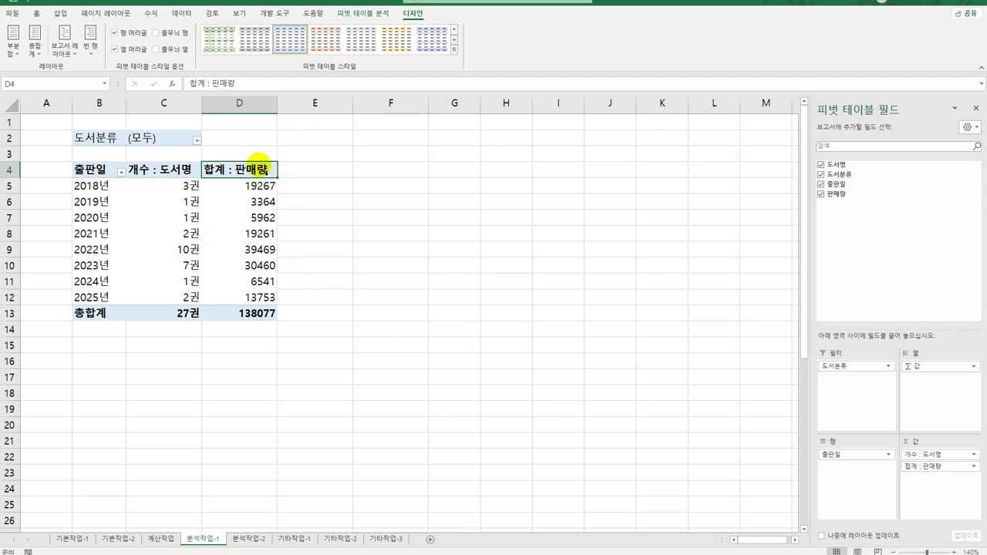
pyautogui.rightClick(262, 170)
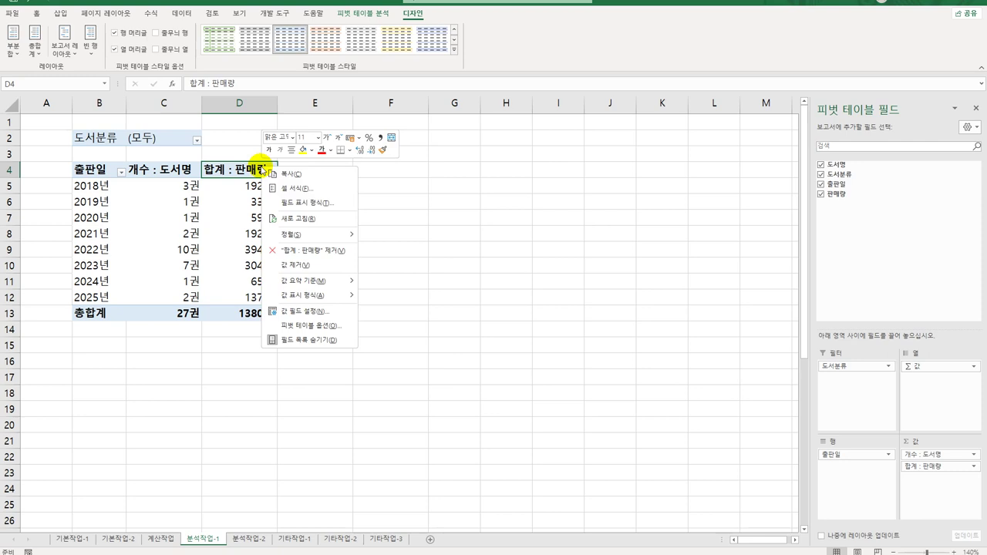
pyautogui.click(280, 311)
pyautogui.moveTo(272, 227); pyautogui.dragTo(365, 135)
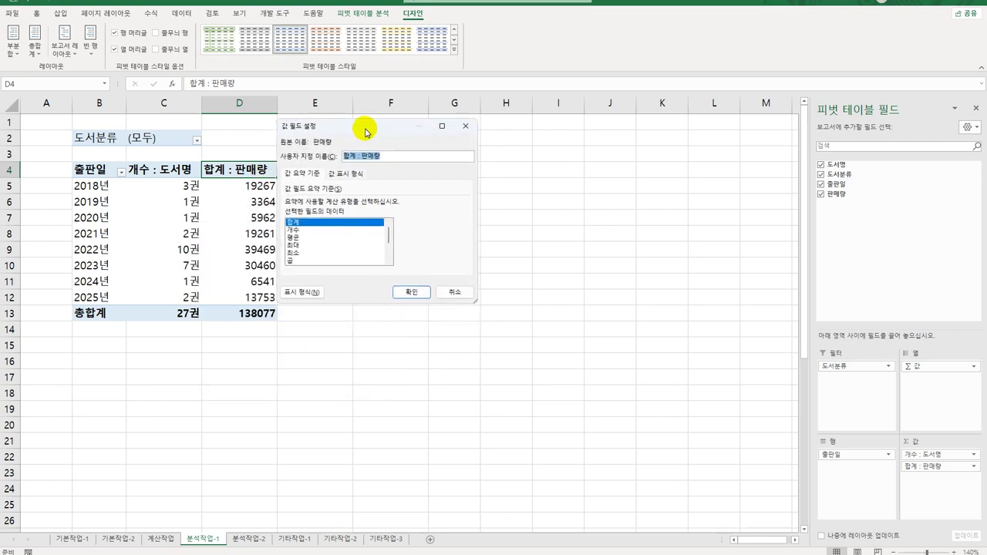
pyautogui.click(308, 294)
pyautogui.moveTo(306, 170); pyautogui.dragTo(513, 149)
pyautogui.click(385, 203)
pyautogui.click(471, 236)
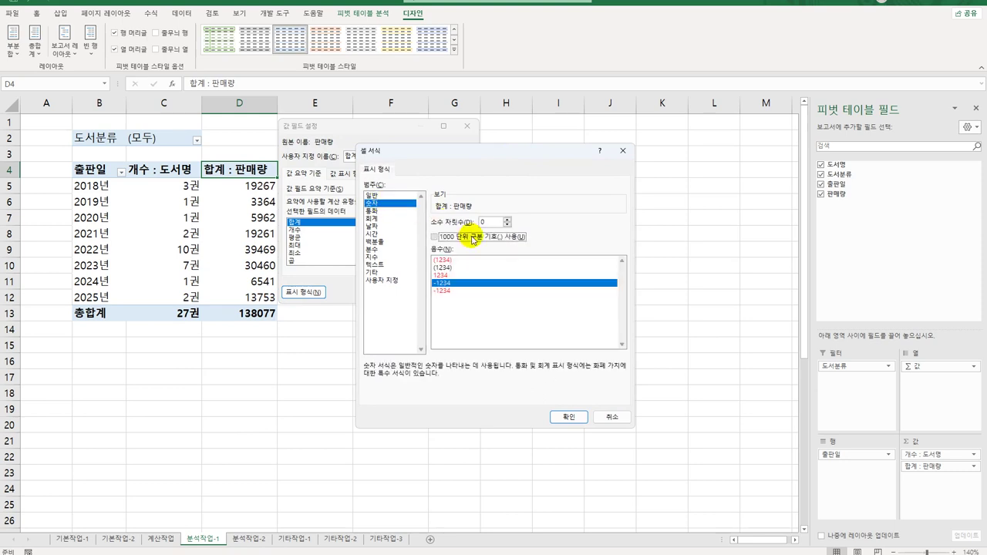
pyautogui.click(567, 416)
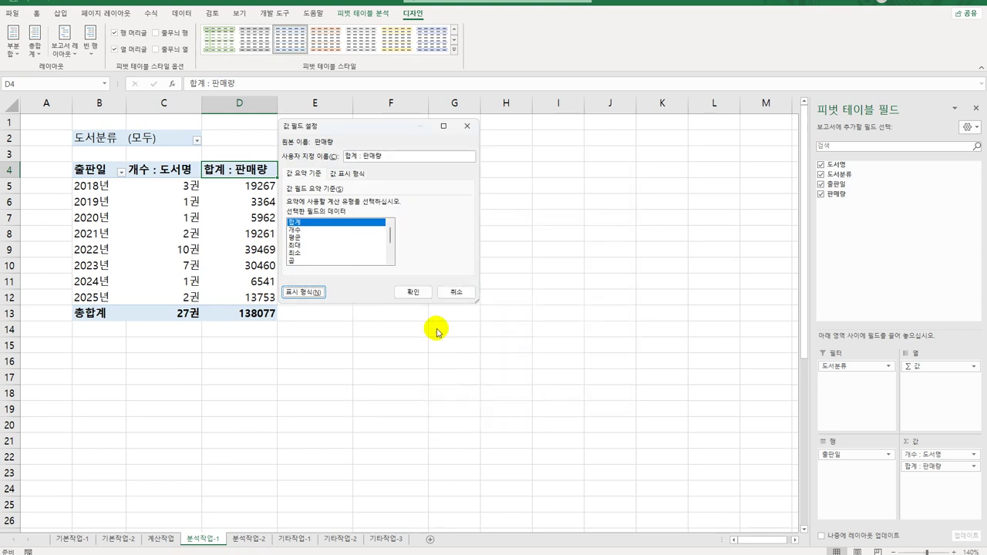
pyautogui.click(414, 294)
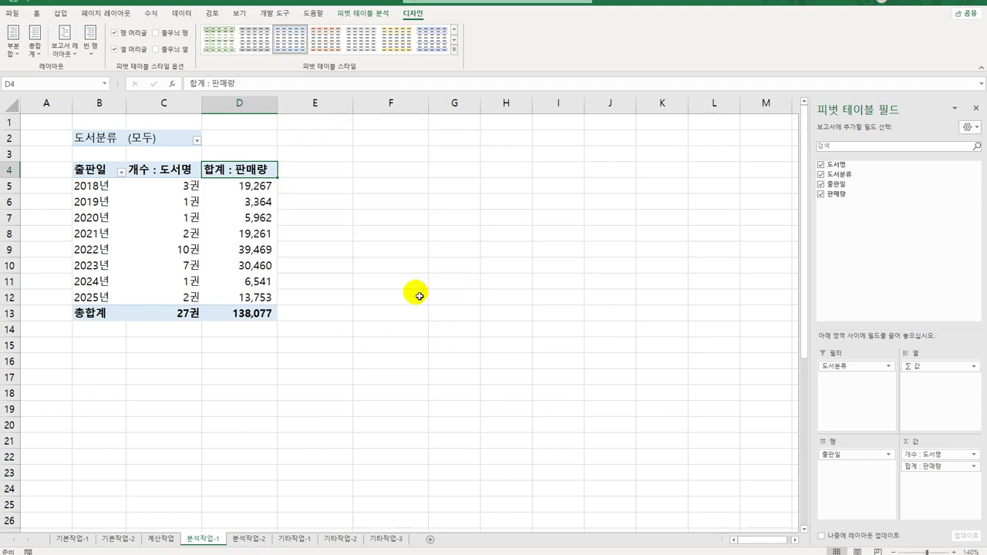
pyautogui.click(436, 340)
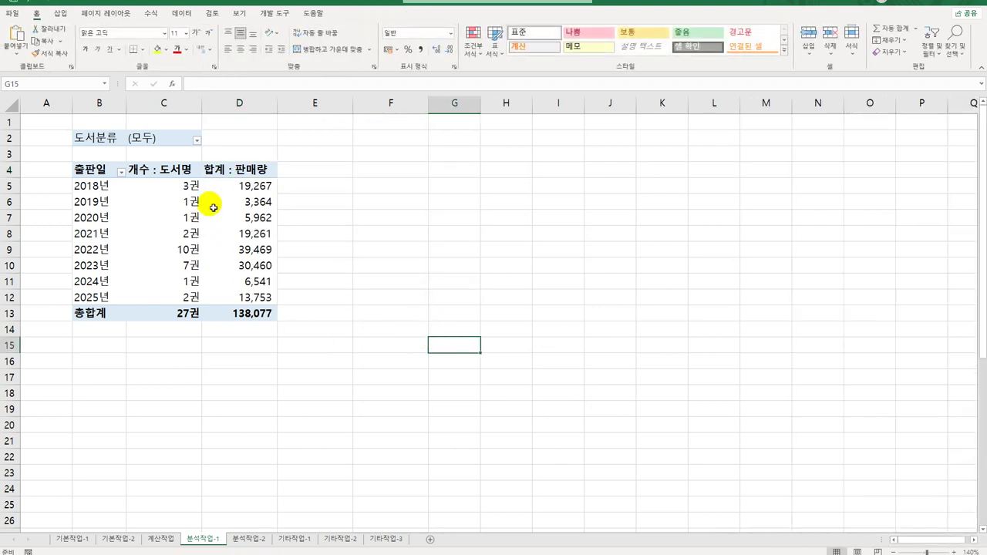
# Apply the light black-and-white pivot style with thin cell borders and bold row labels to the pivot table
pyautogui.click(217, 208)
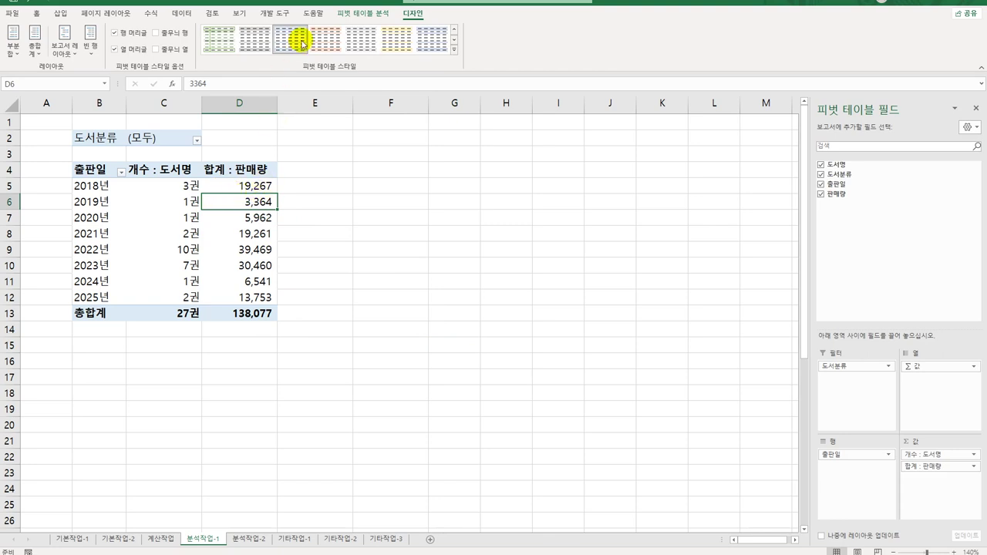
pyautogui.click(453, 50)
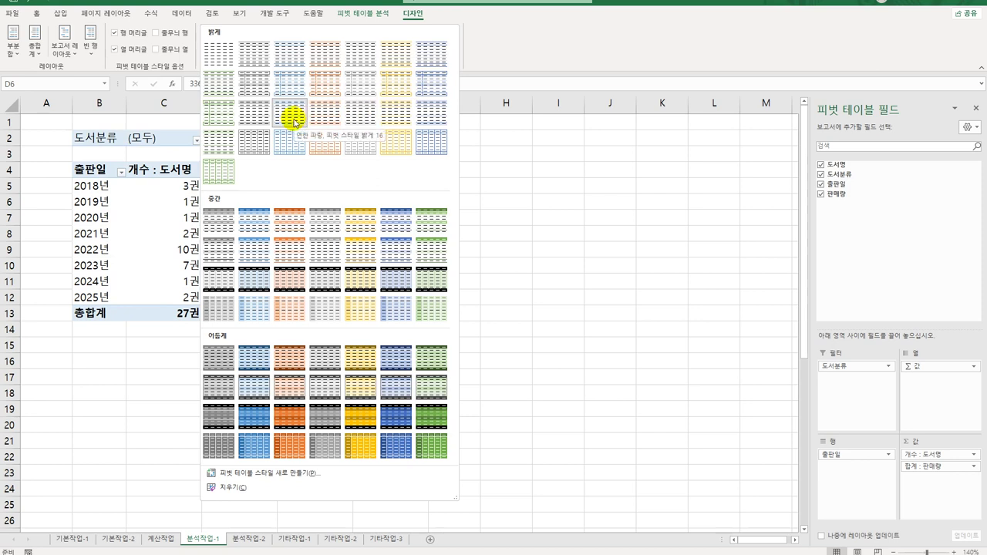
pyautogui.click(266, 154)
pyautogui.click(387, 278)
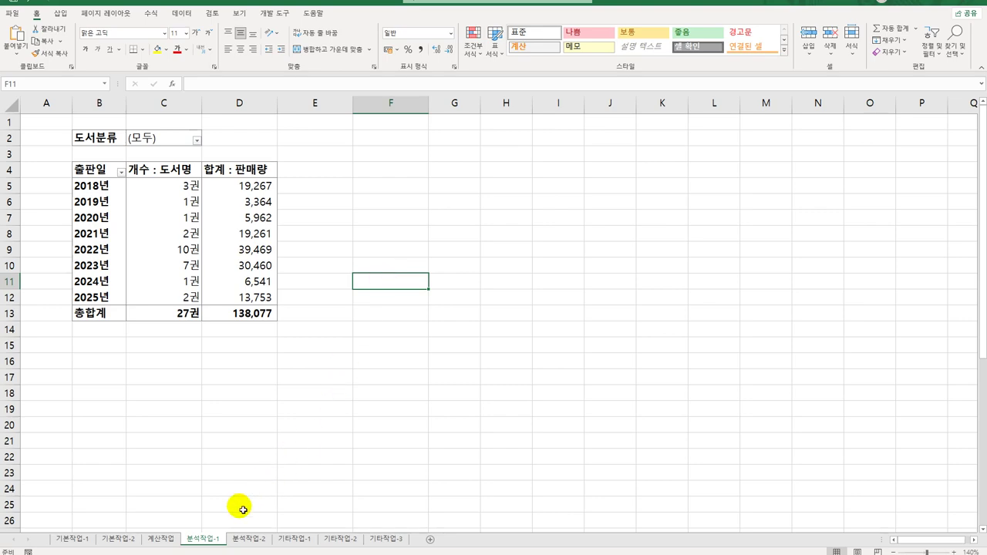
# On the 분석작업-2 sheet, add data validation to the 저자 cells C2:C28 allowing a text length between 1 and 10
pyautogui.click(260, 539)
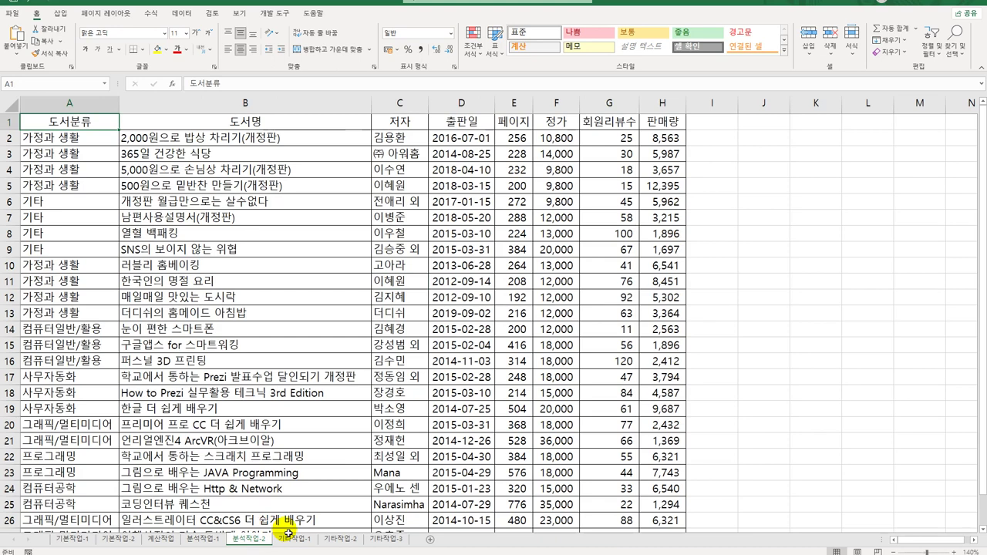
pyautogui.click(399, 140)
pyautogui.moveTo(398, 140); pyautogui.dragTo(399, 495)
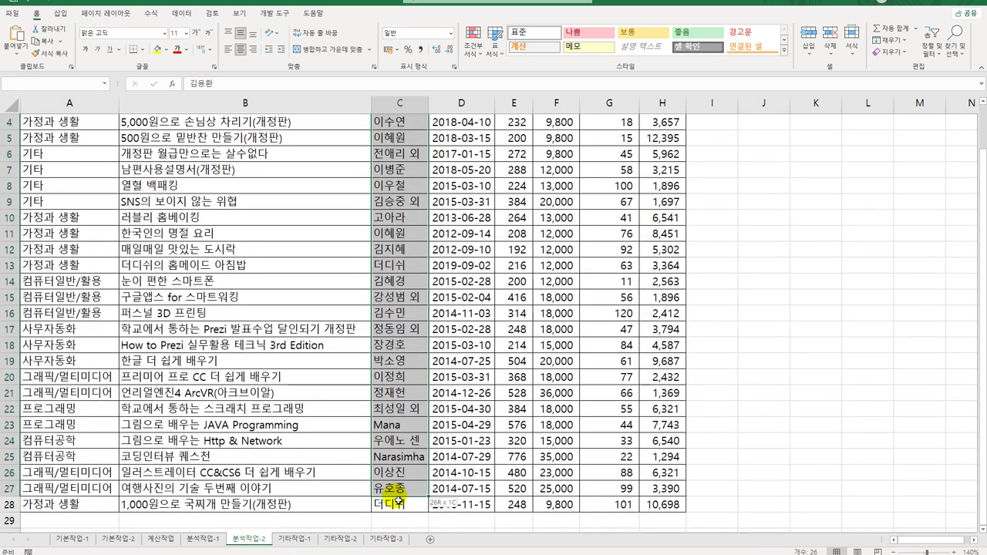
pyautogui.scroll(1, 426, 422)
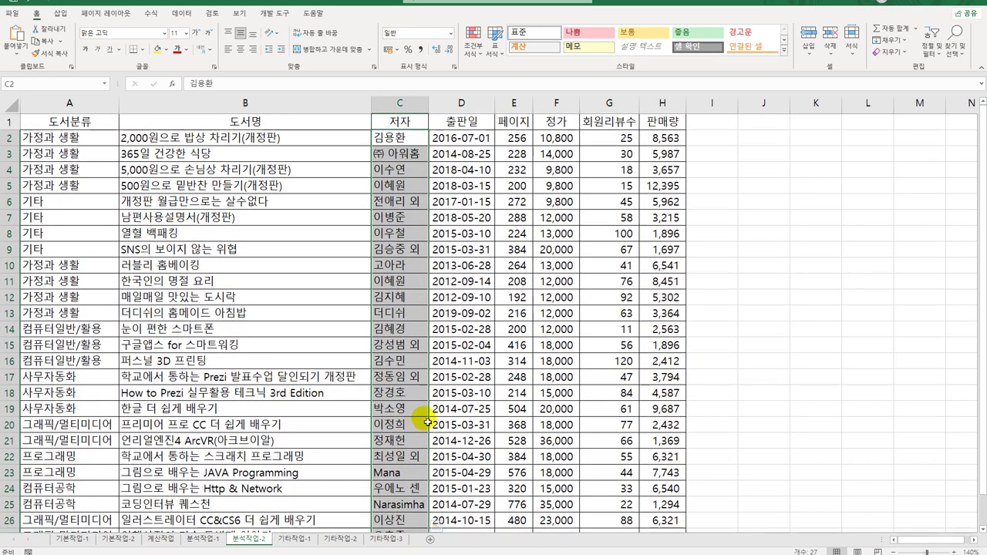
pyautogui.click(181, 13)
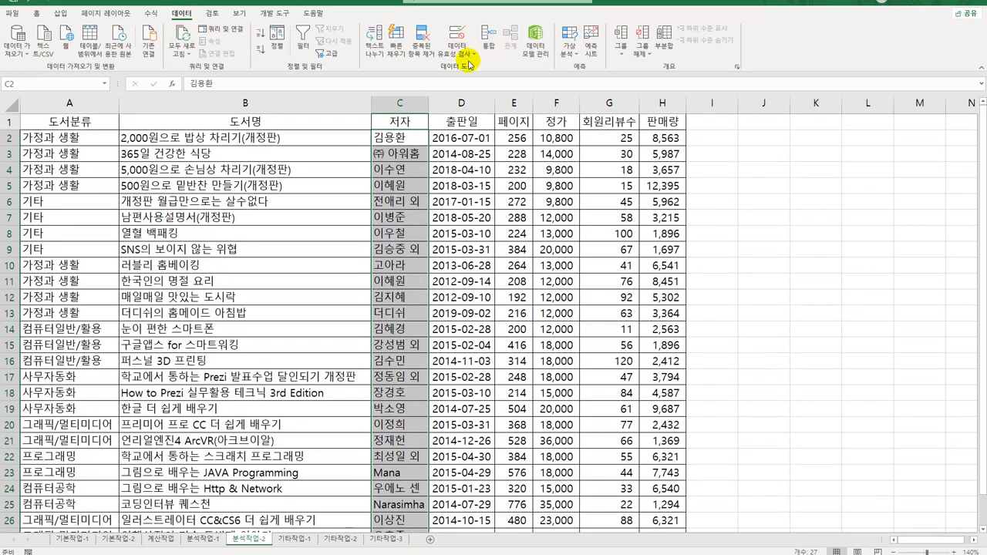
pyautogui.click(457, 52)
pyautogui.click(474, 76)
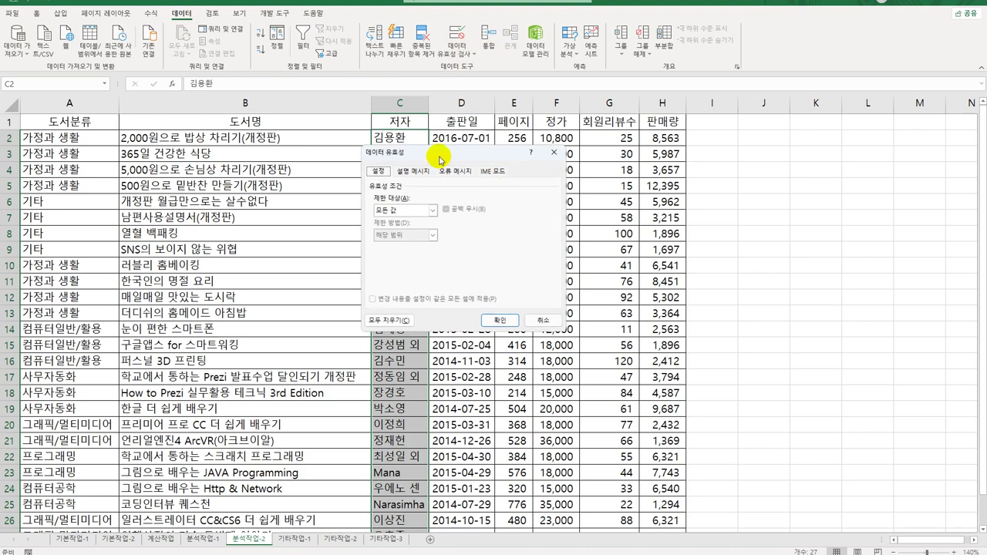
pyautogui.moveTo(439, 150); pyautogui.dragTo(554, 137)
pyautogui.click(531, 203)
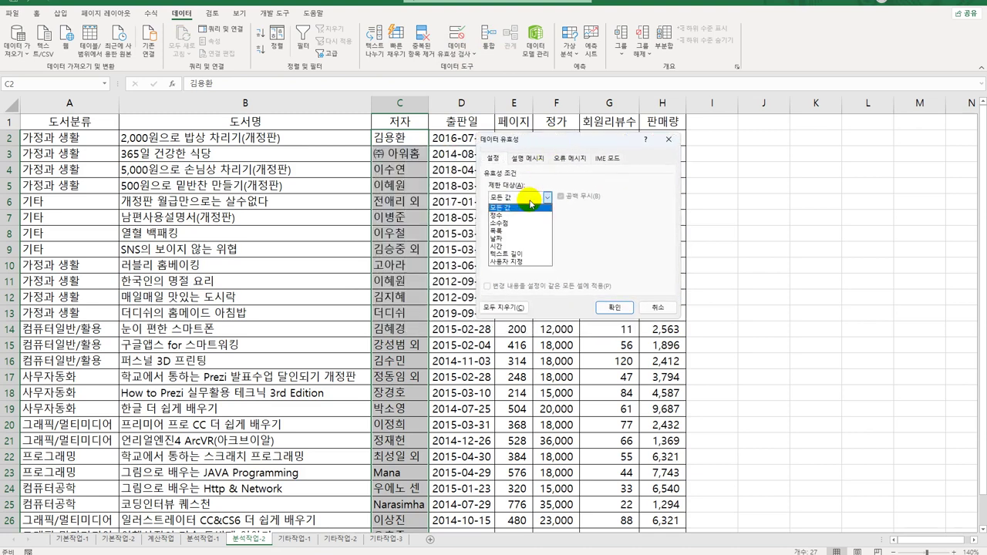
pyautogui.click(513, 258)
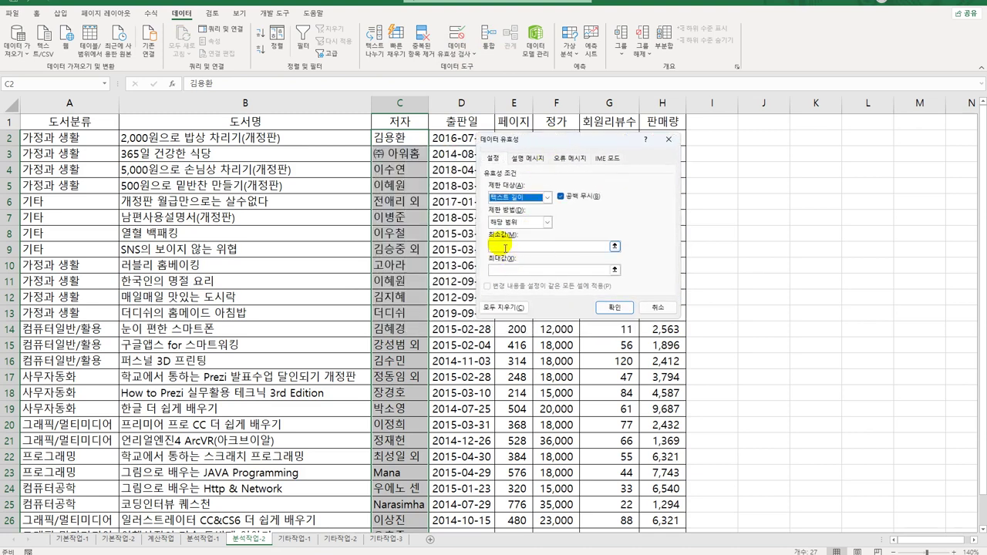
pyautogui.click(504, 247)
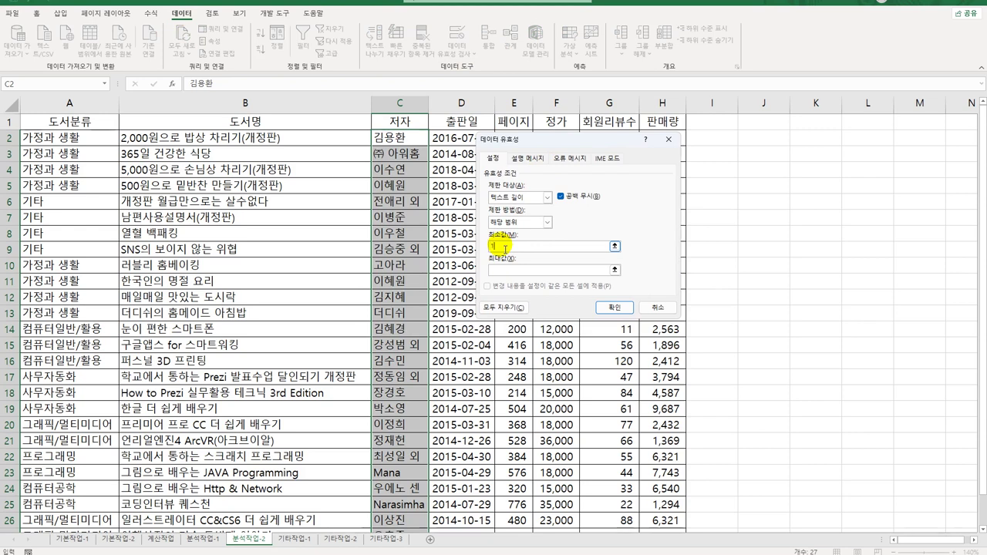
pyautogui.write('1')
pyautogui.click(519, 270)
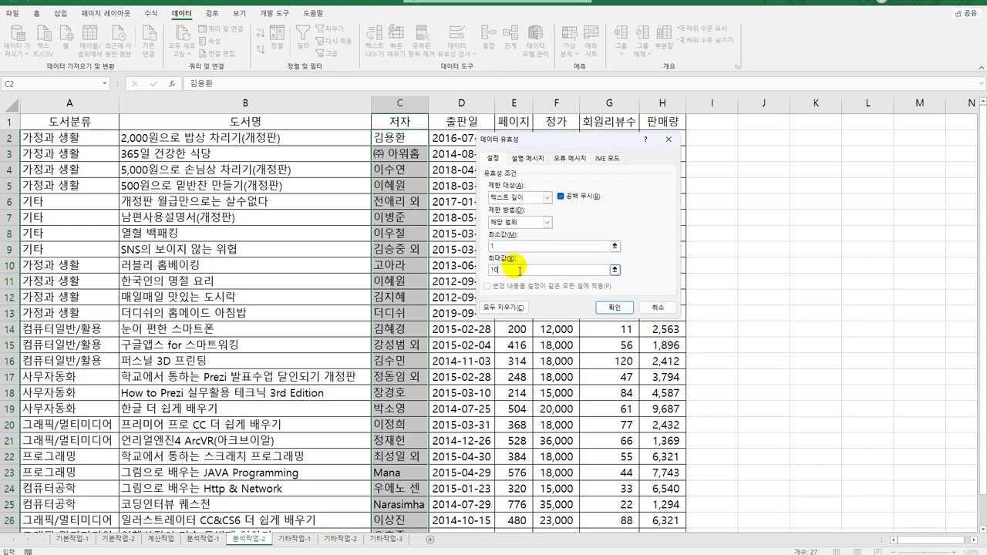
# Add a validation input message titled "저자 입력" with the text "10자 이내로 입력"
pyautogui.click(528, 157)
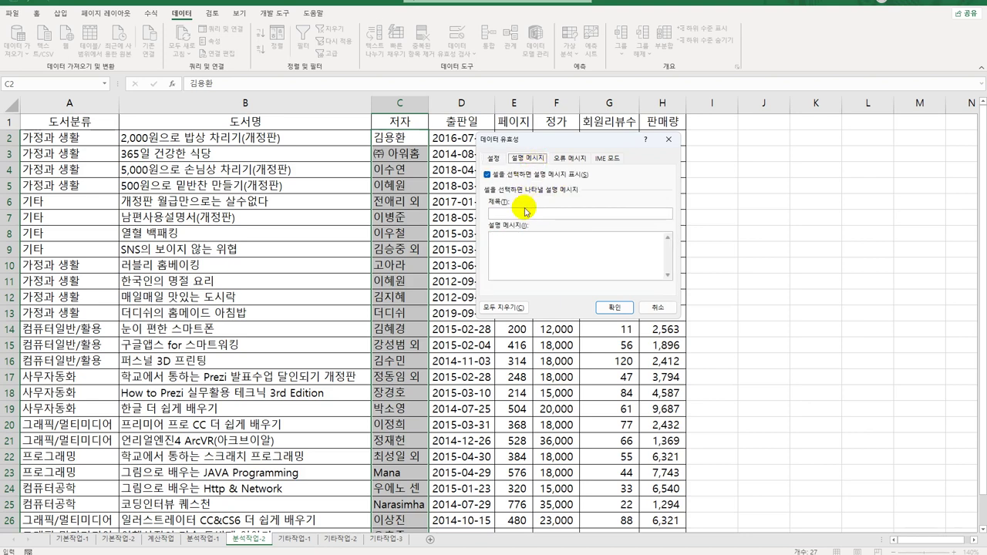
pyautogui.click(526, 214)
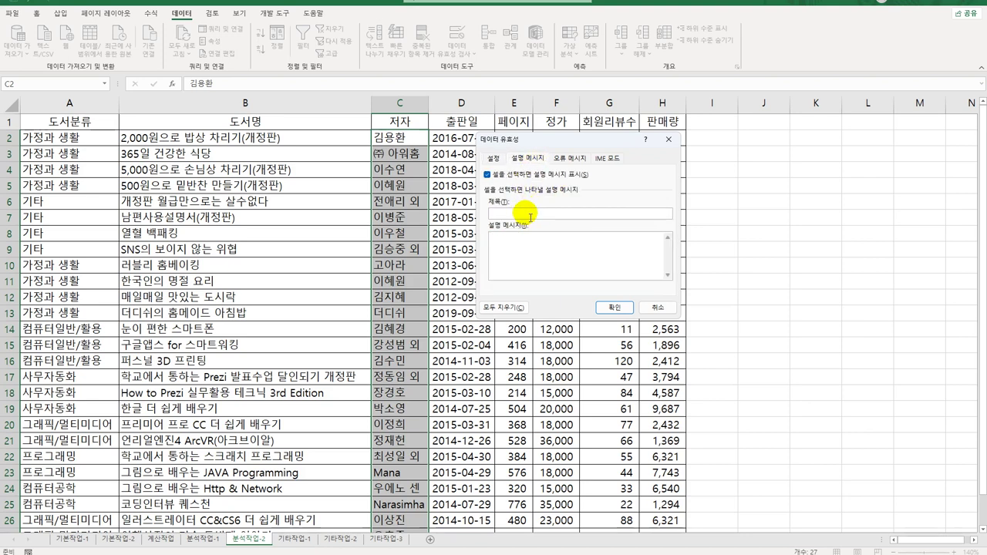
pyautogui.write('저자 입')
pyautogui.write('10자 이내로')
pyautogui.write(' 입력')
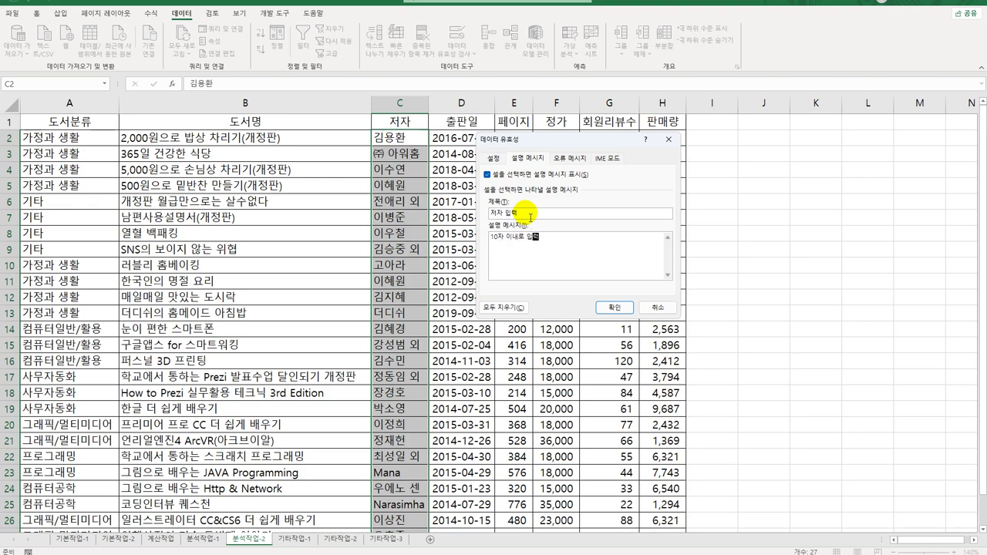
# Add an information-style (정보) validation error alert titled "저자 입력" with the message "10자 이내로 입력해 주세요." and apply the validation
pyautogui.click(569, 158)
pyautogui.click(562, 214)
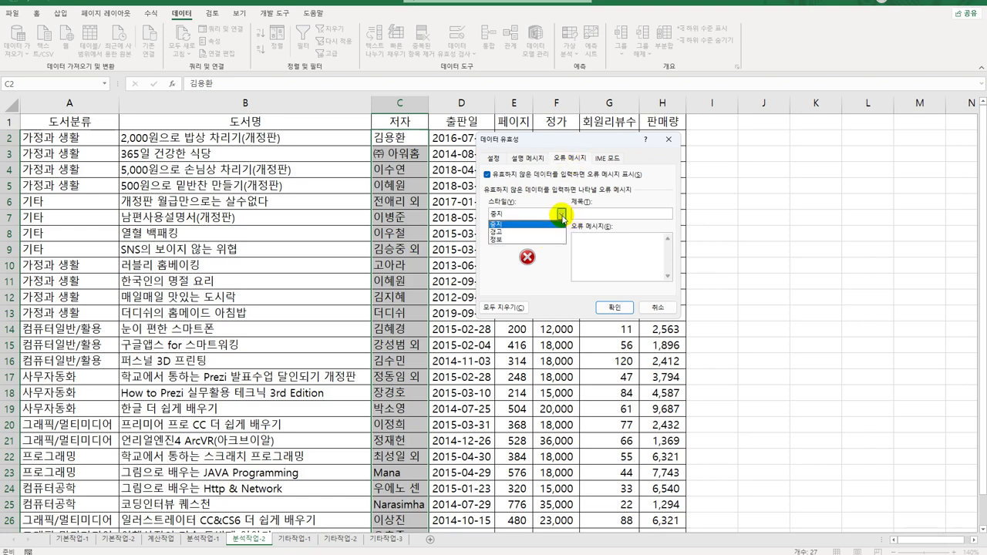
pyautogui.click(547, 240)
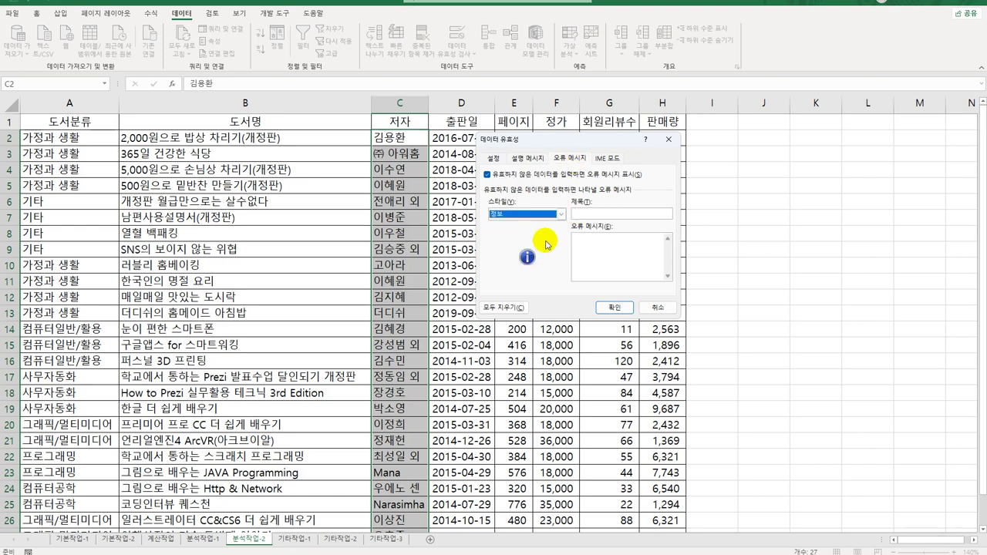
pyautogui.click(611, 214)
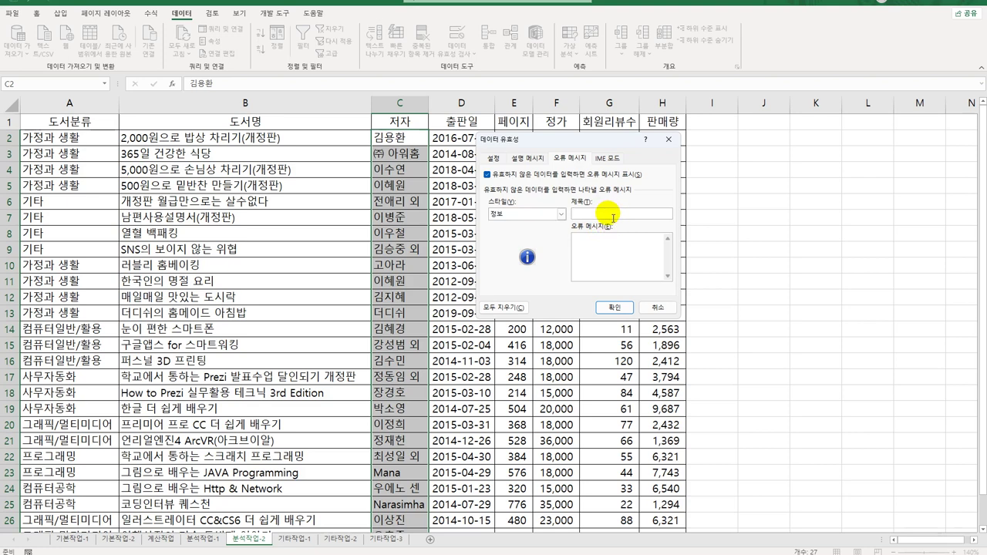
pyautogui.write('제ㅁ')
pyautogui.write('자 입력')
pyautogui.press('Tab')
pyautogui.write('10자 이내로 입ㄹ')
pyautogui.write('해 주세요.')
pyautogui.click(608, 308)
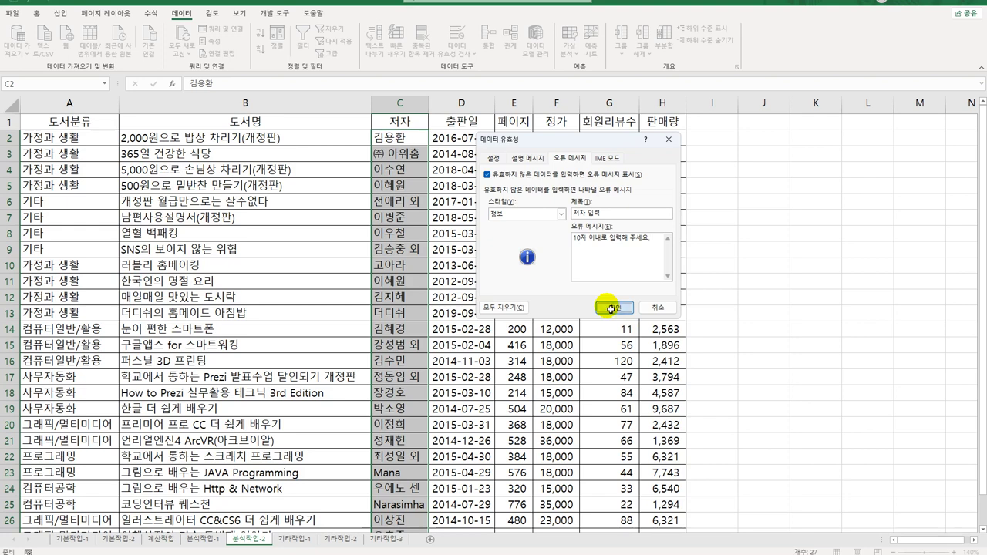
# Turn on filtering for the book table and set a custom 정가 filter condition of greater than or equal to 30000
pyautogui.click(403, 141)
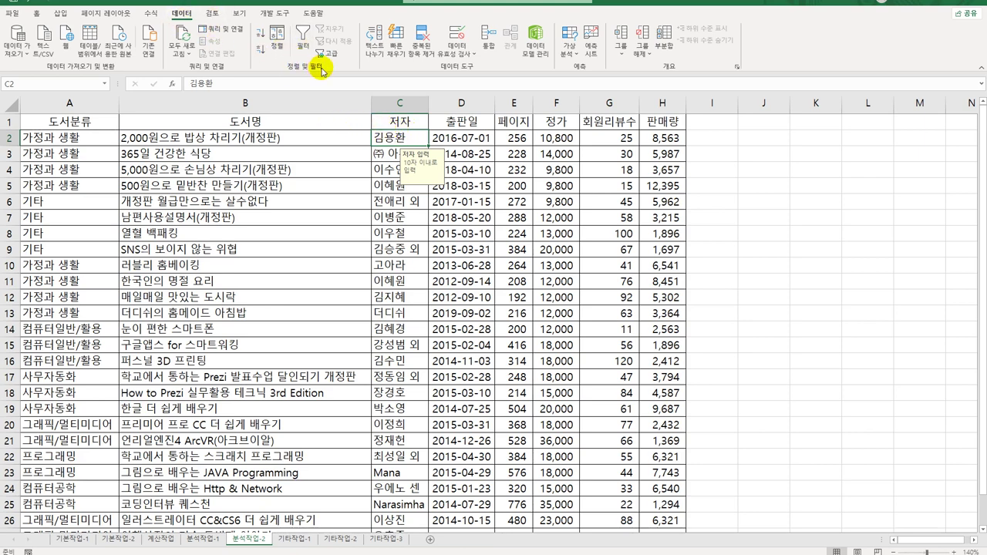
pyautogui.click(302, 38)
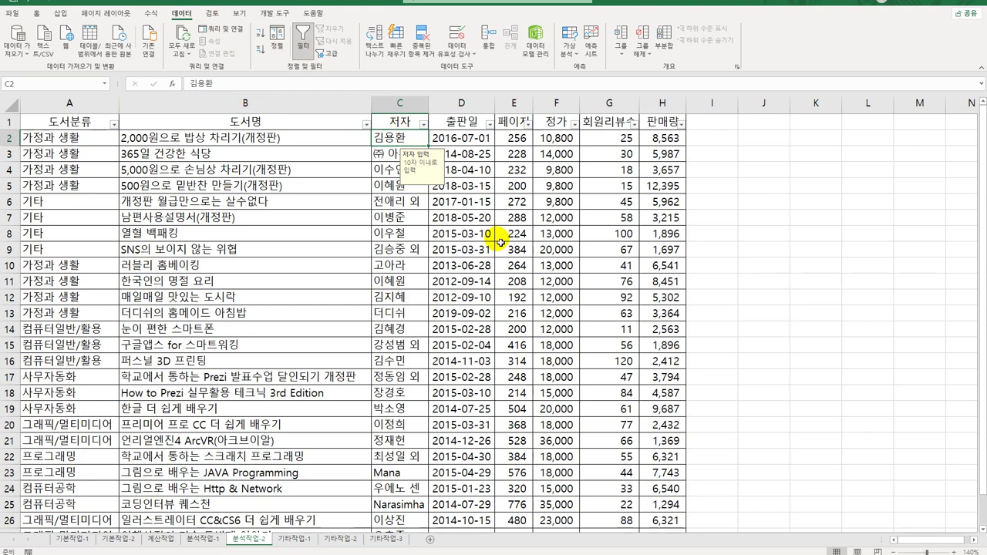
pyautogui.click(561, 124)
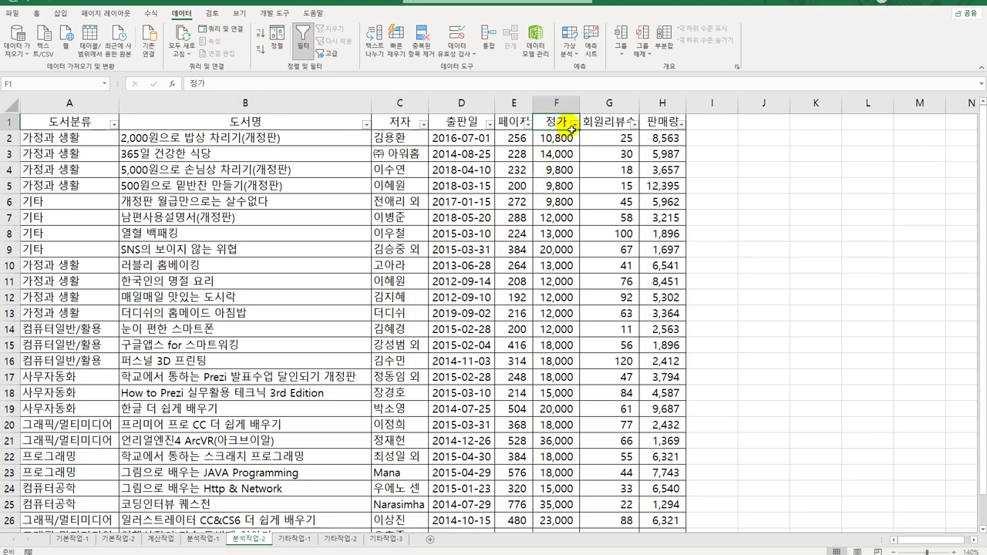
pyautogui.click(573, 125)
pyautogui.moveTo(535, 219)
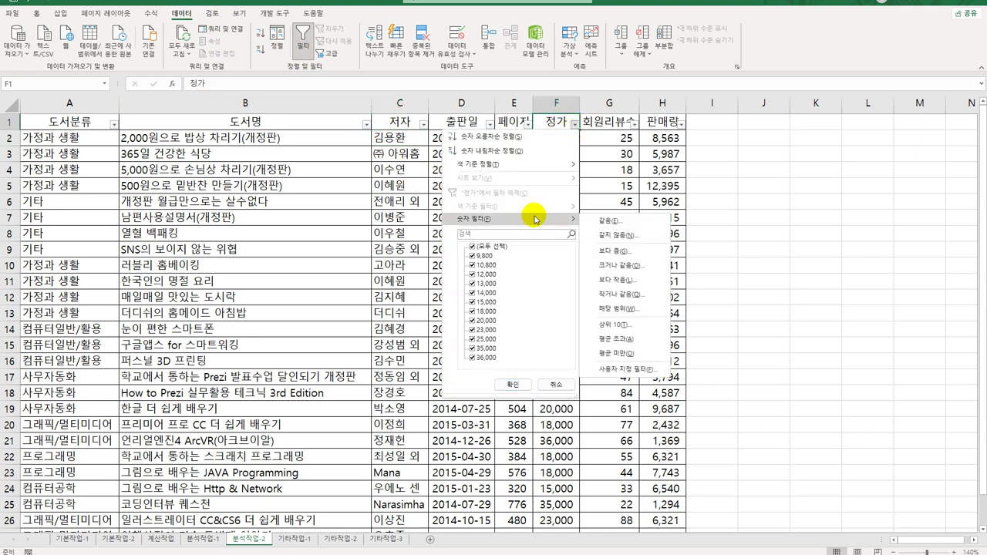
pyautogui.click(621, 371)
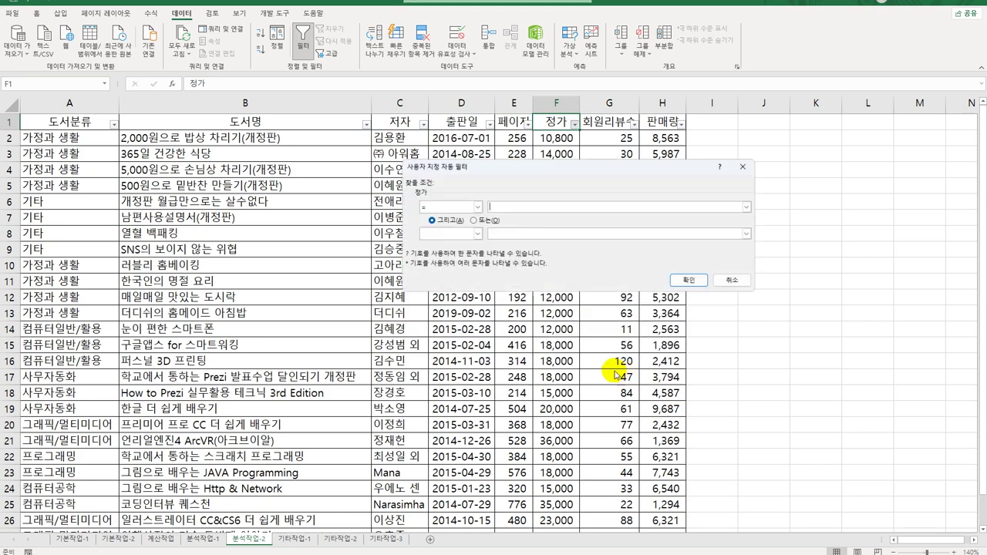
pyautogui.click(477, 207)
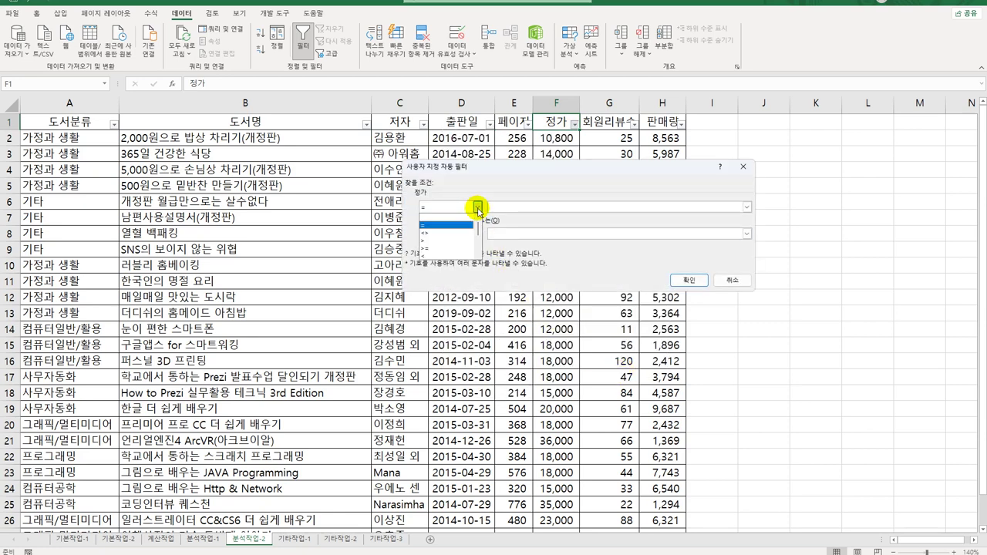
pyautogui.click(436, 247)
pyautogui.click(506, 208)
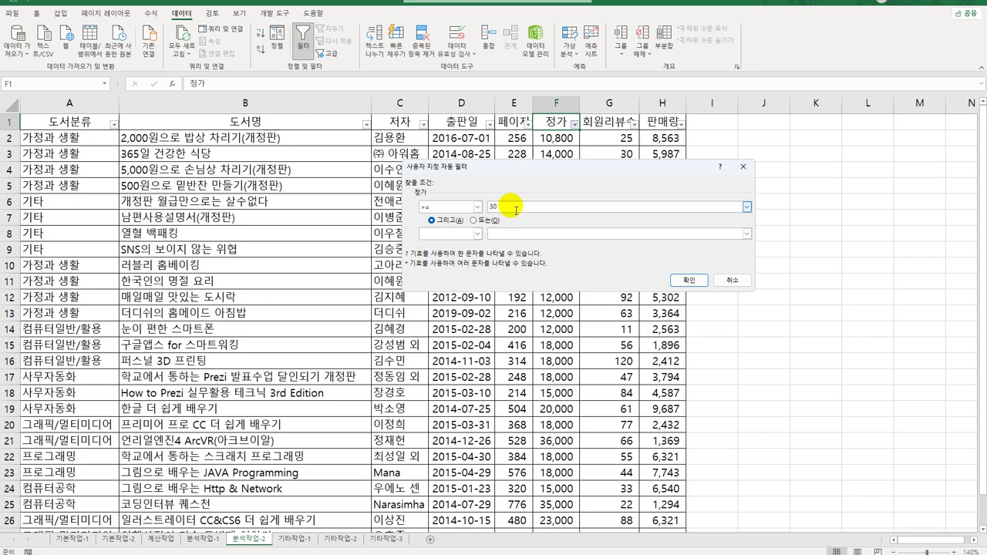
# Add an OR condition of less than 10000 to the custom 정가 filter and apply it
pyautogui.click(474, 220)
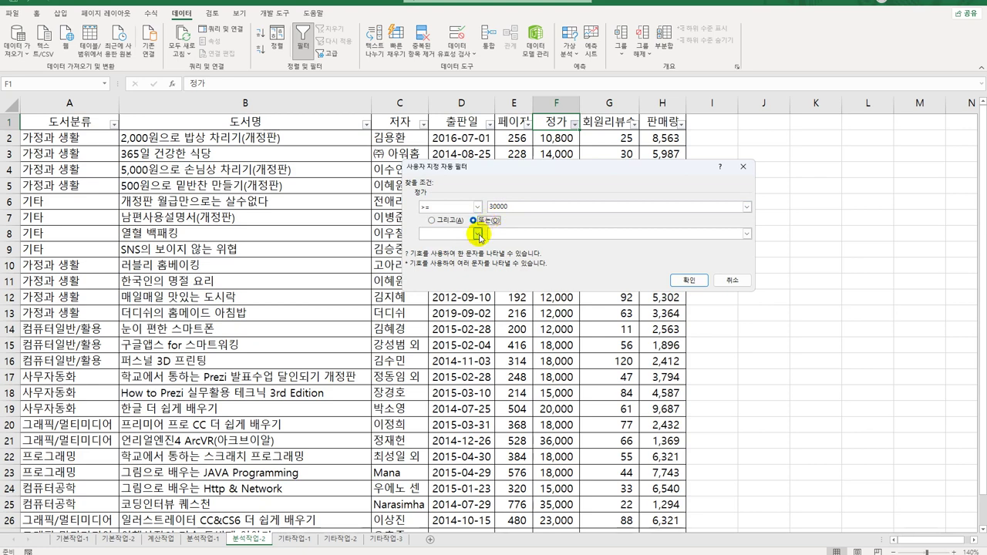
pyautogui.click(478, 233)
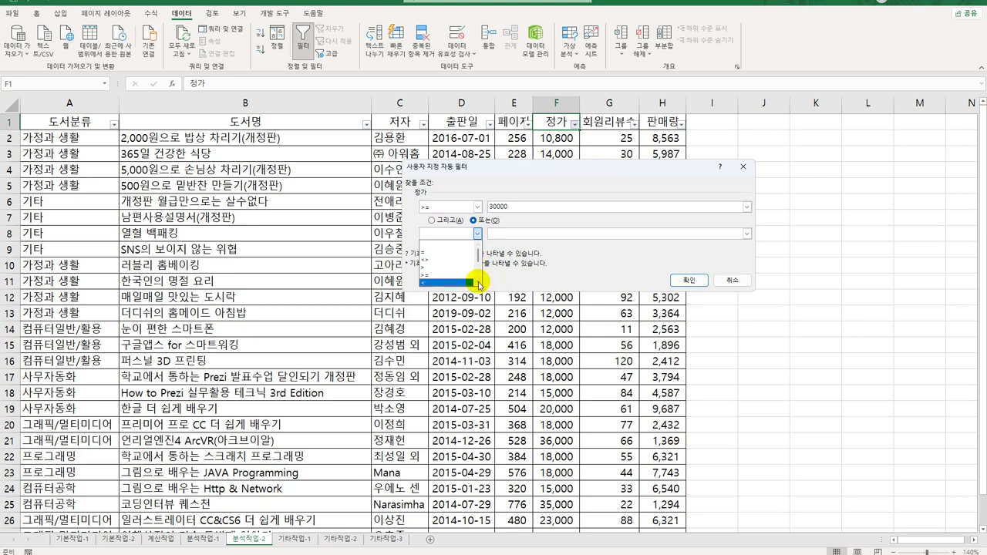
pyautogui.click(477, 282)
pyautogui.click(512, 238)
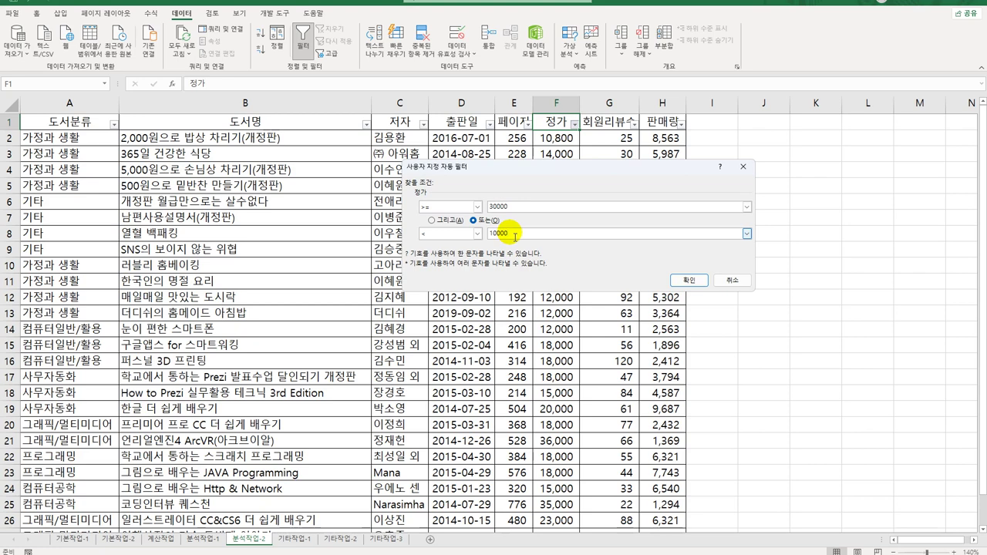
pyautogui.click(688, 280)
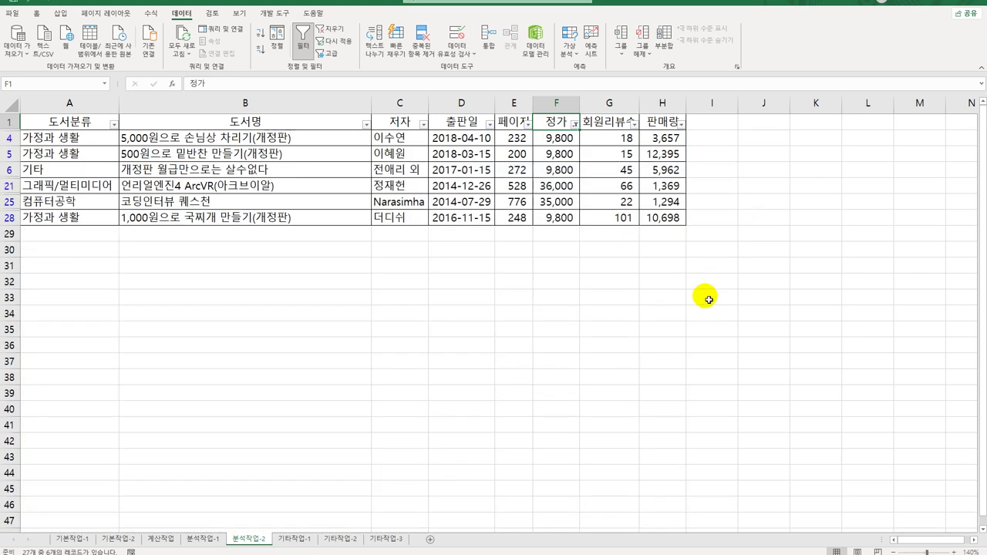
pyautogui.click(574, 220)
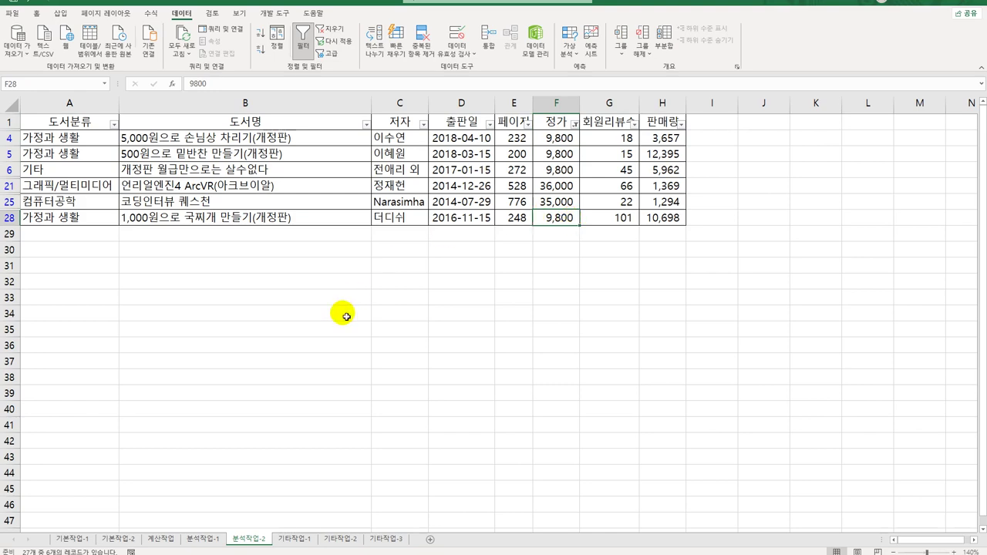
# On the 기타작업-1 sheet, delete the 국민 총인구 series from the chart
pyautogui.click(297, 538)
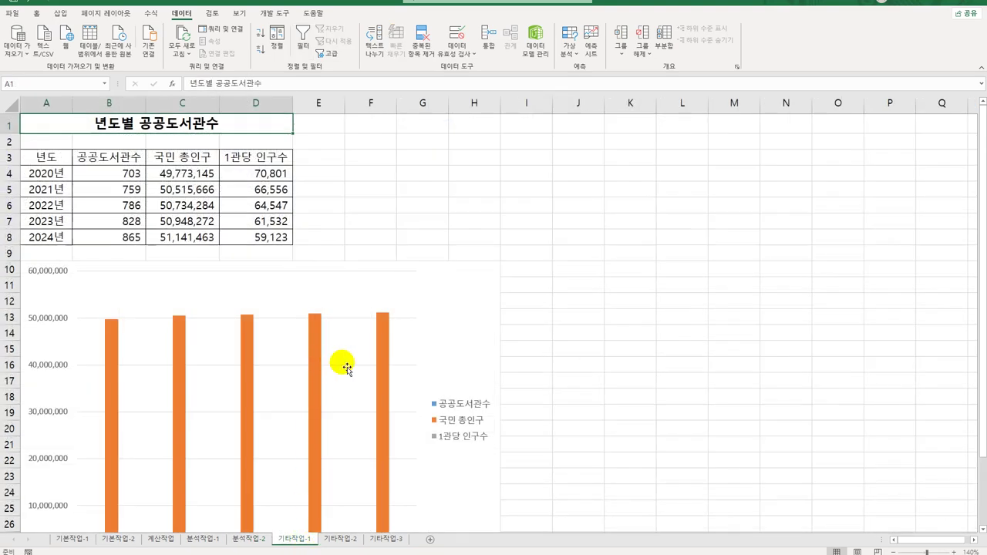
pyautogui.click(451, 309)
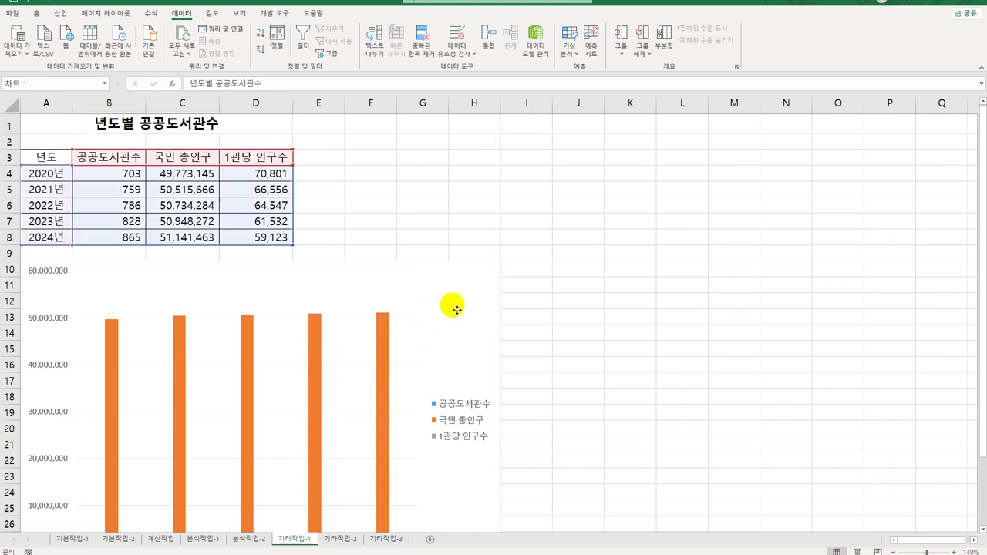
pyautogui.scroll(-3, 454, 310)
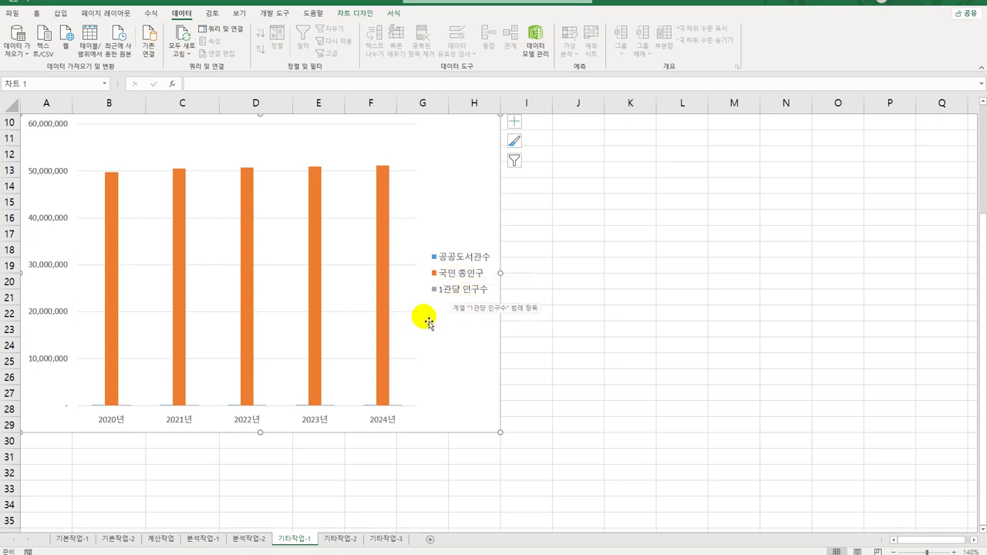
pyautogui.click(386, 262)
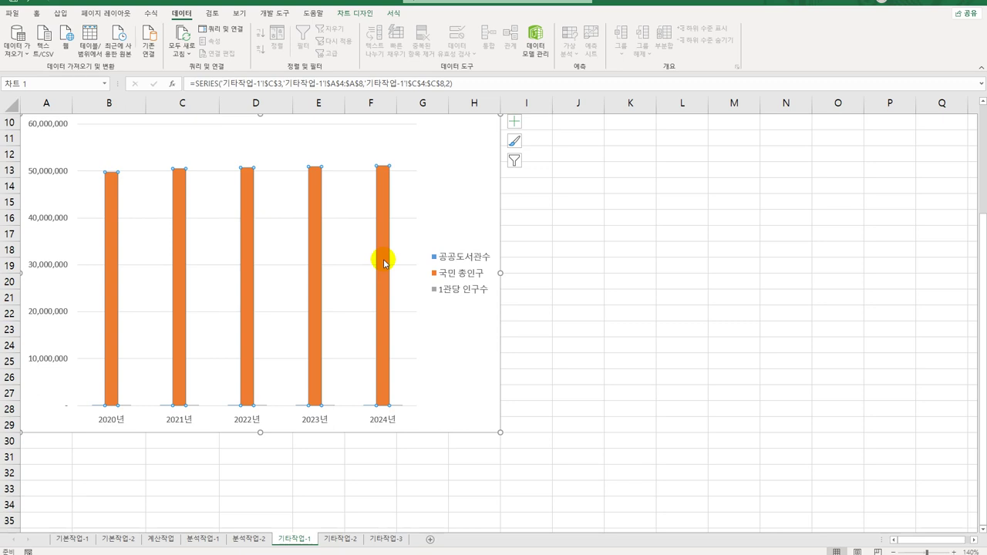
pyautogui.press('Delete')
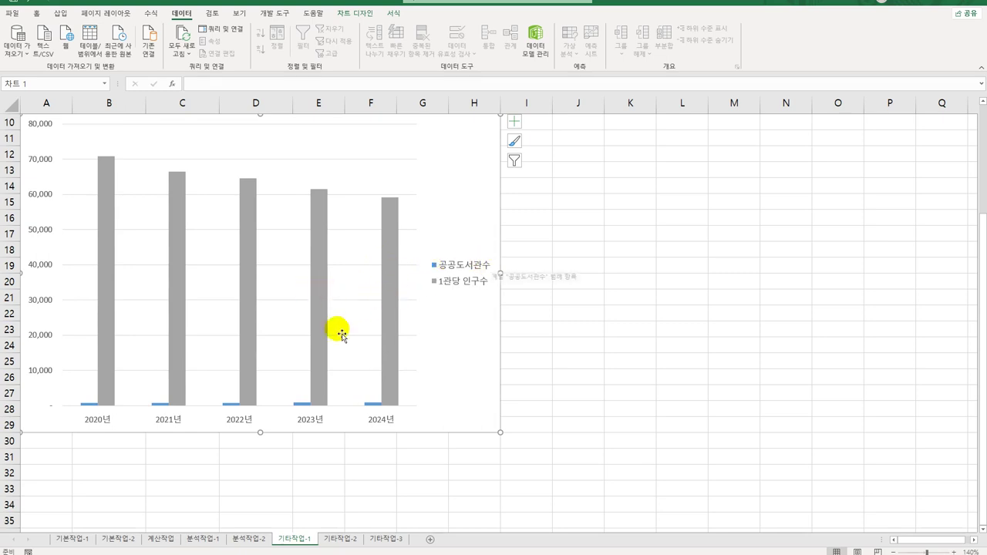
# Change the 공공도서관수 series to a line with markers and plot it on the secondary axis
pyautogui.click(229, 404)
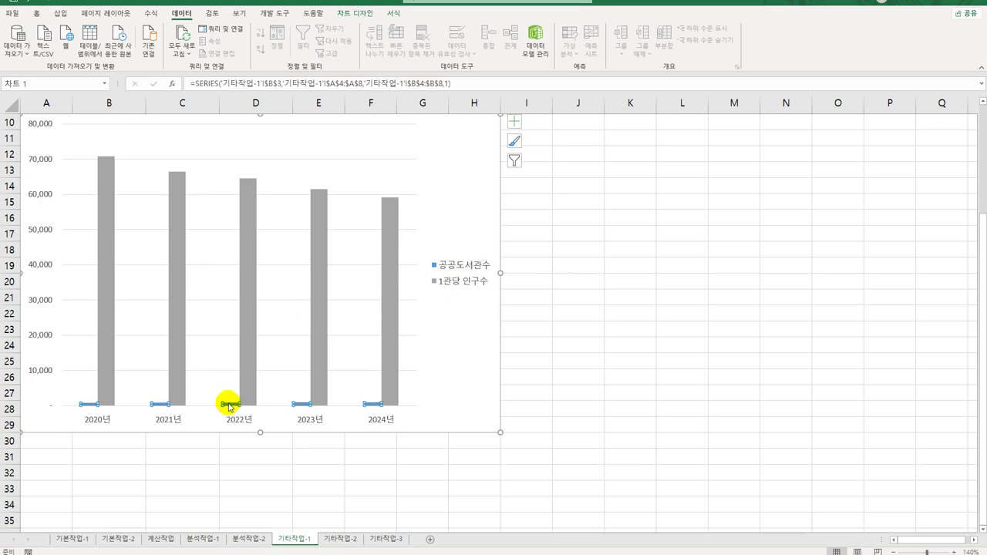
pyautogui.click(251, 209)
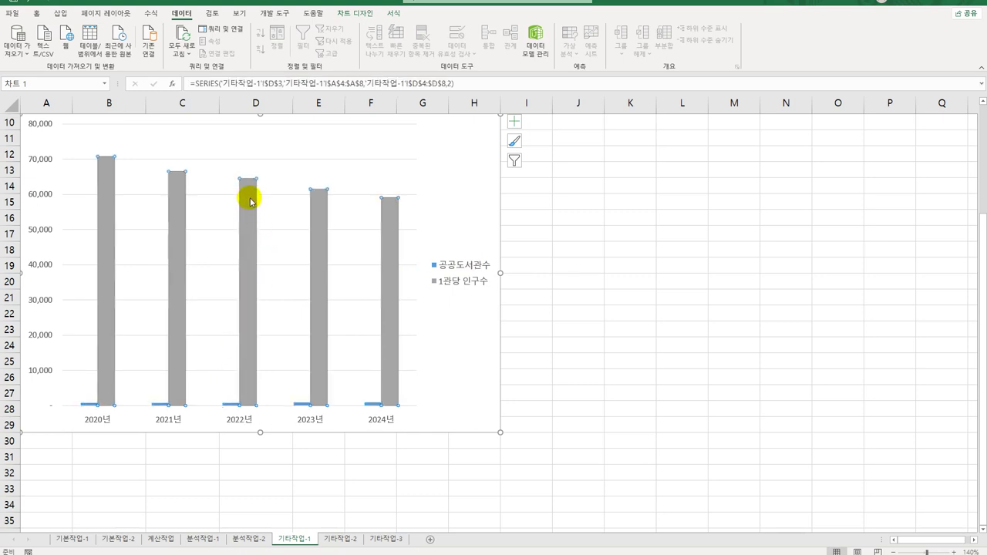
pyautogui.rightClick(252, 199)
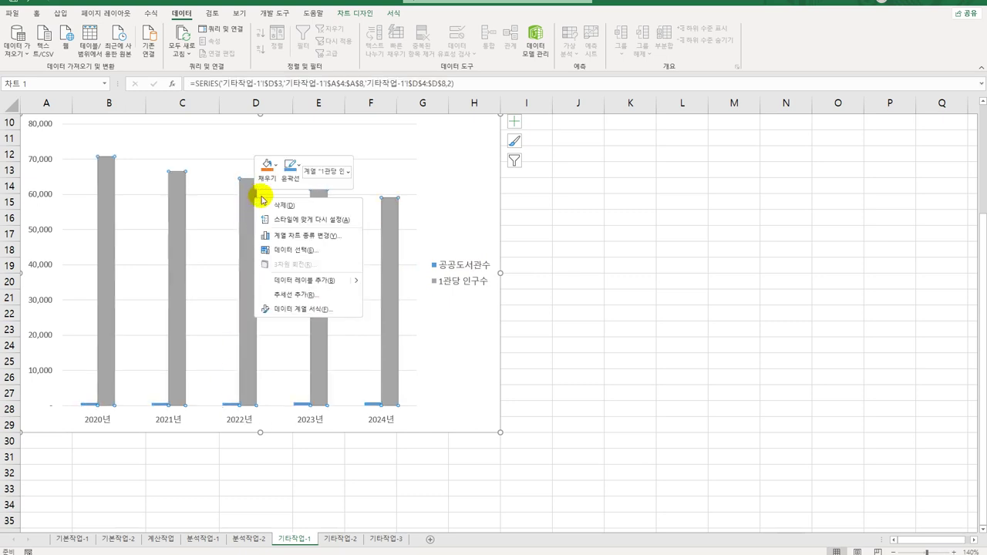
pyautogui.click(336, 236)
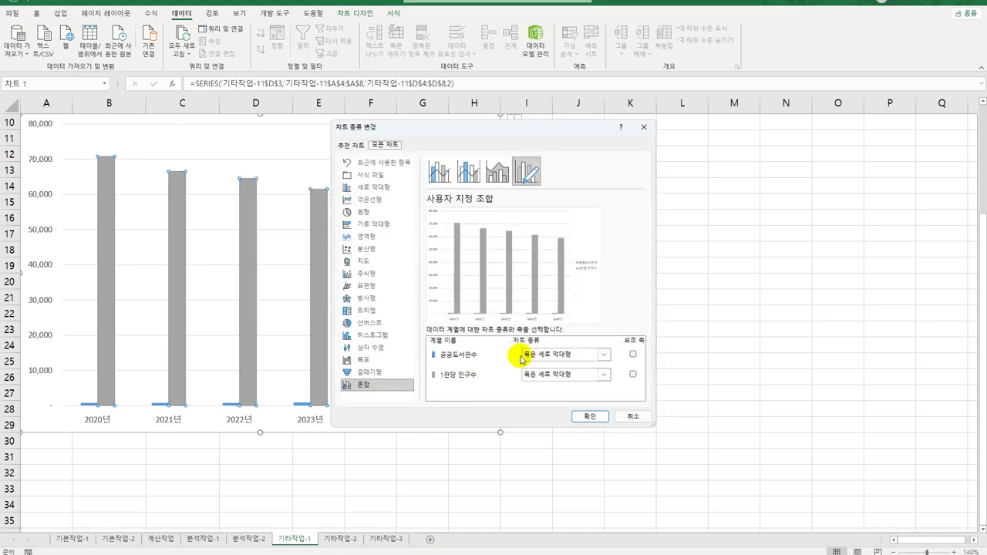
pyautogui.click(567, 355)
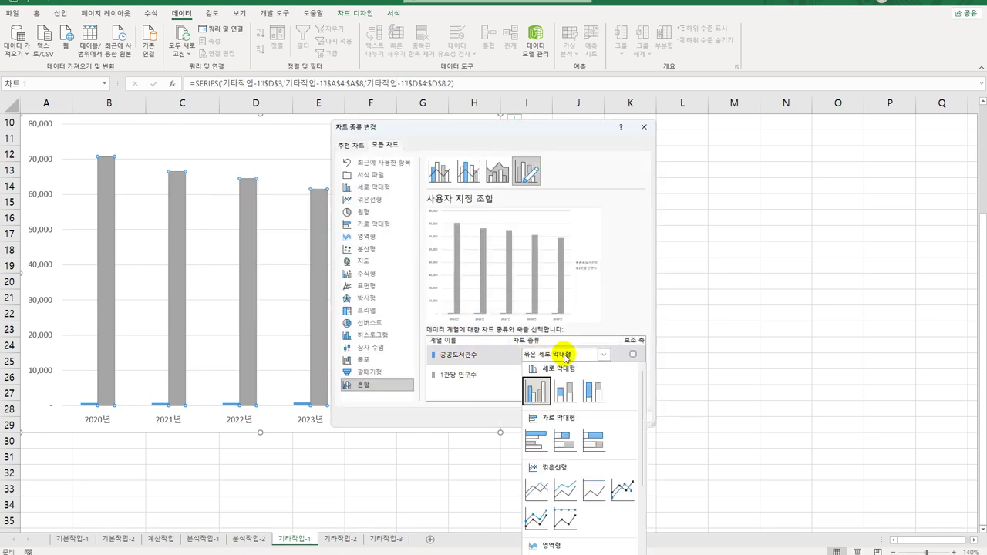
pyautogui.click(622, 488)
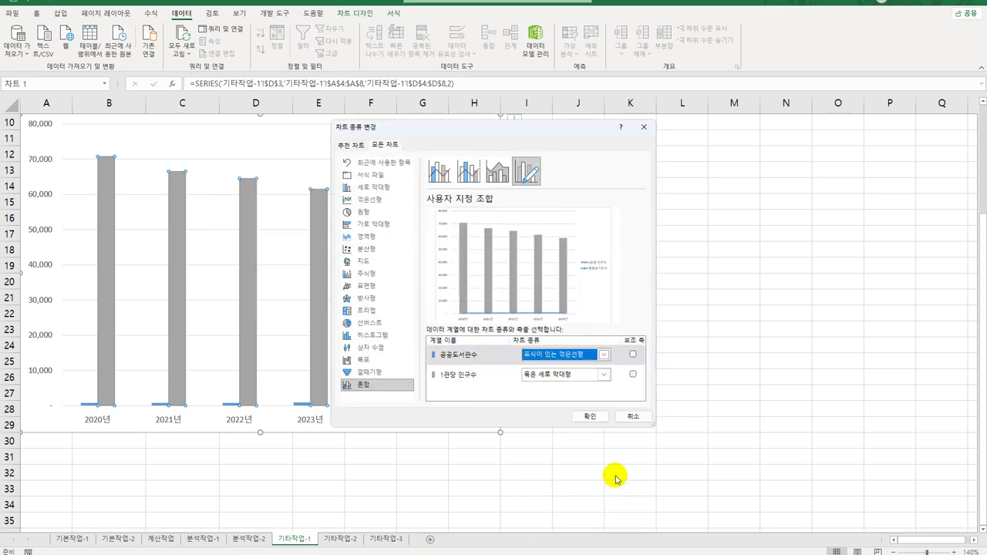
pyautogui.click(633, 356)
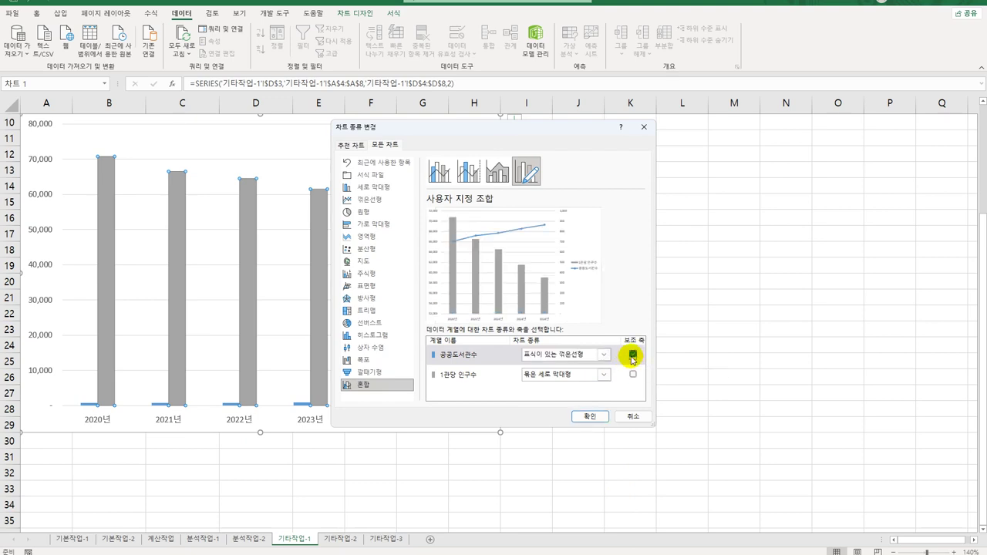
pyautogui.click(589, 417)
# Add a chart title reading "년도별 공공도서관"
pyautogui.scroll(3, 540, 356)
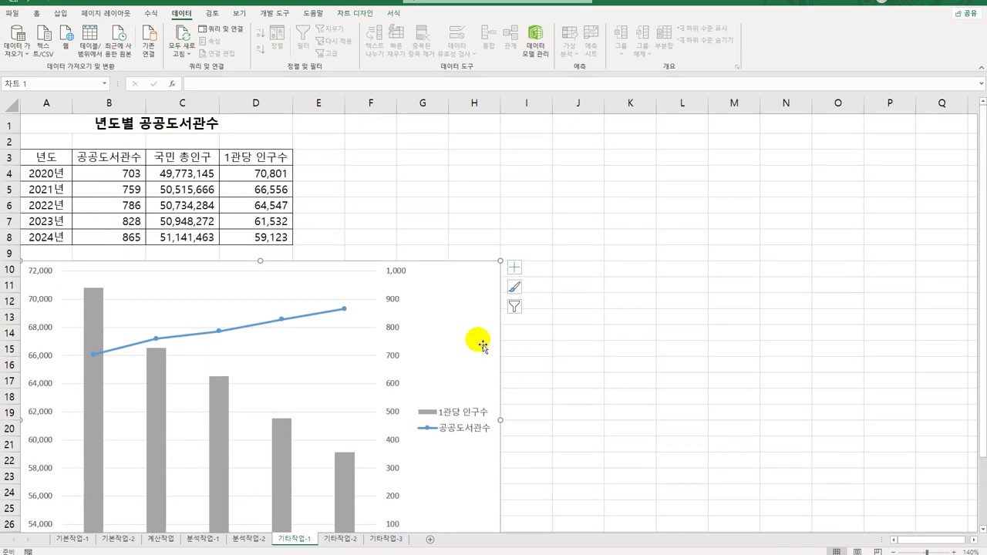
pyautogui.click(514, 270)
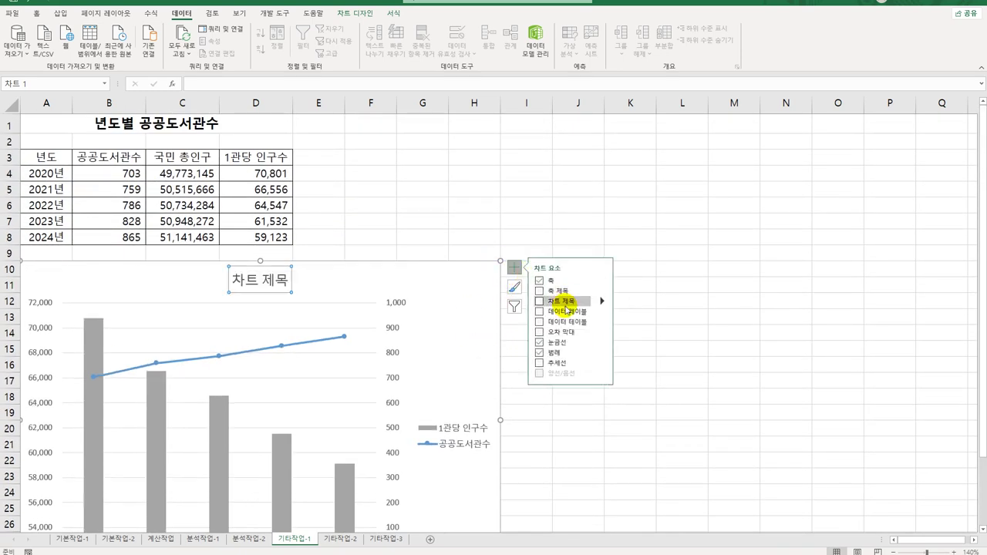
pyautogui.click(237, 279)
pyautogui.moveTo(236, 279); pyautogui.dragTo(294, 284)
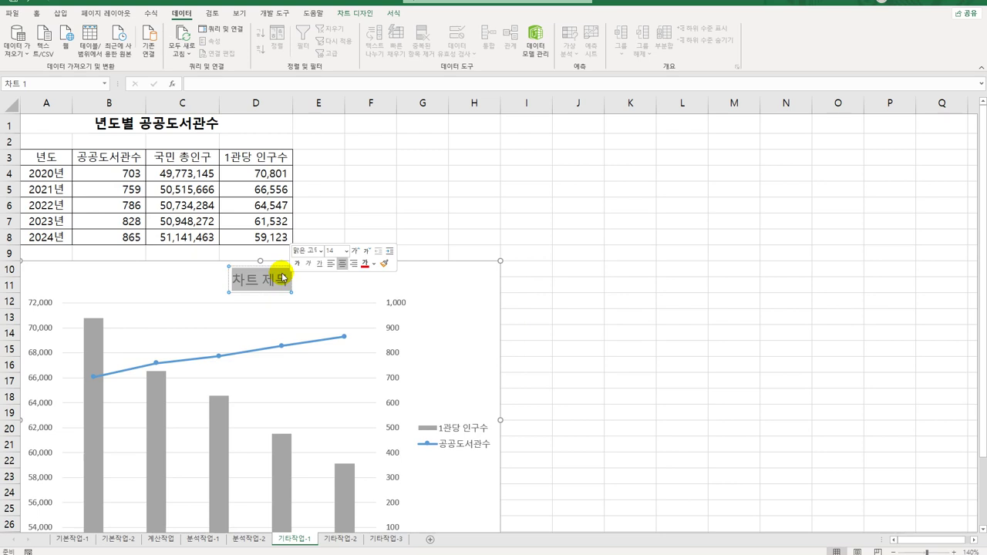
pyautogui.write('녀도별')
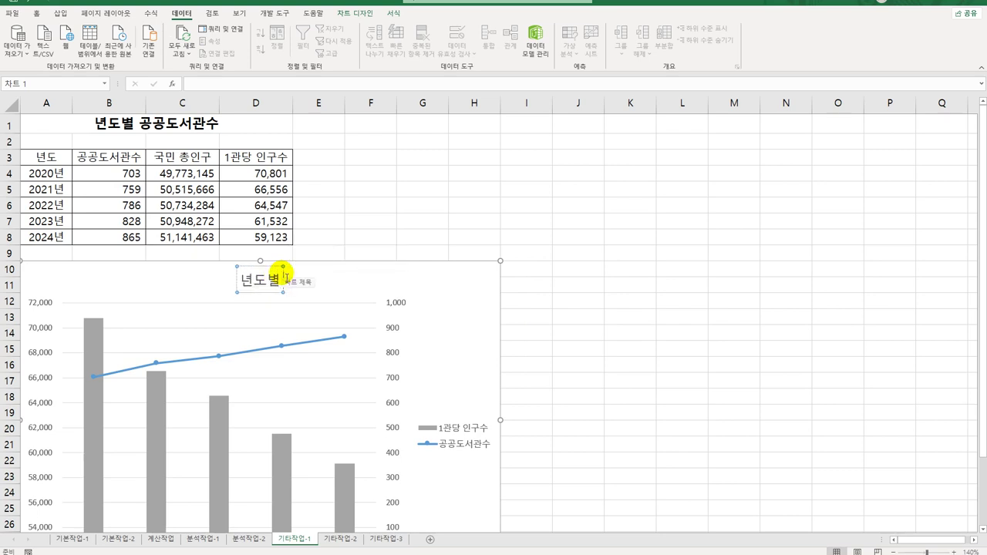
pyautogui.write(' 공공도')
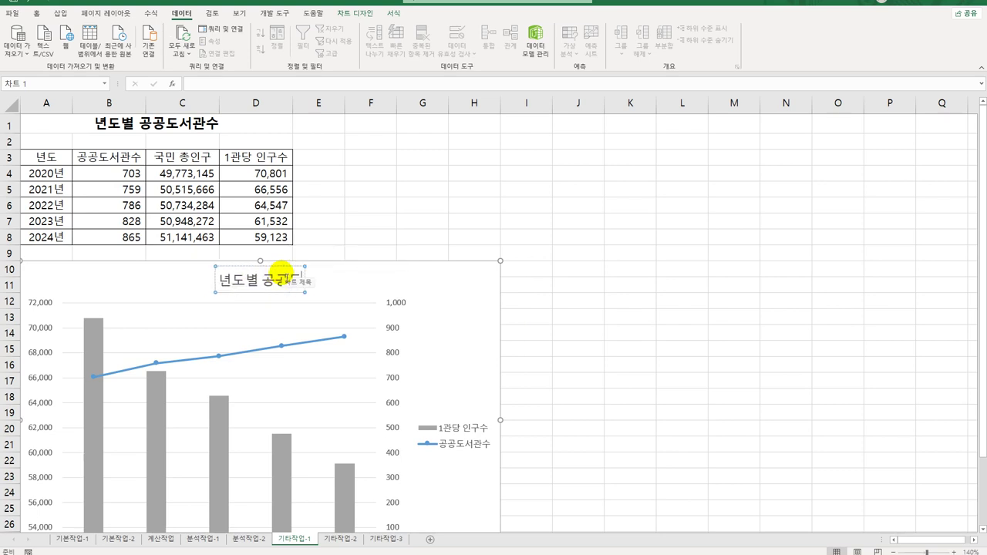
pyautogui.write('서관')
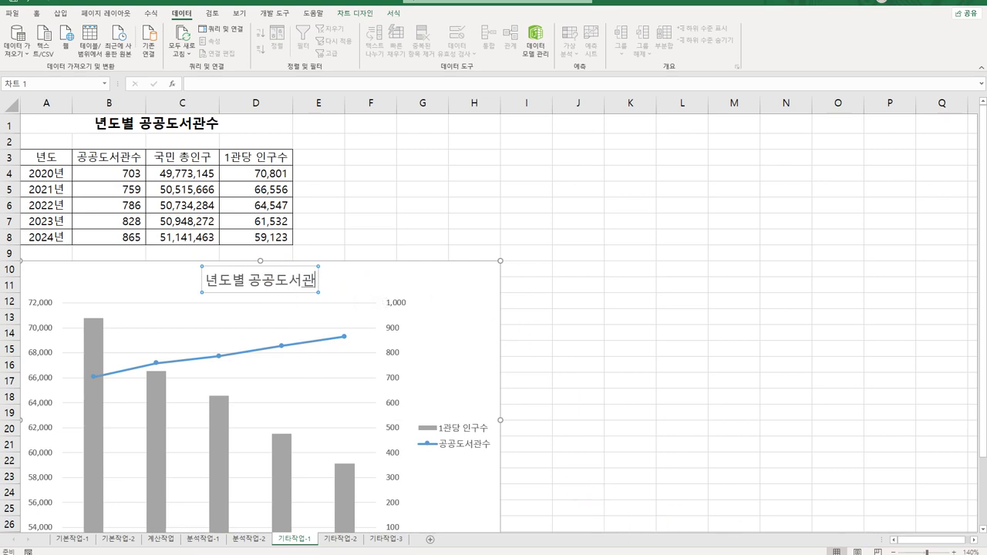
pyautogui.press('Escape')
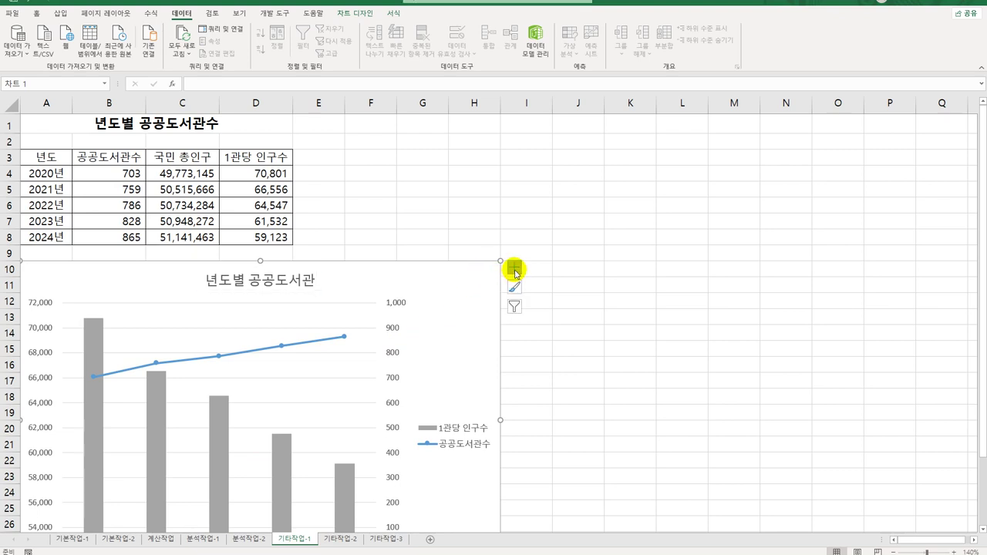
# Add primary and secondary vertical axis titles to the chart, and set the primary axis title text to "인구수"
pyautogui.click(514, 272)
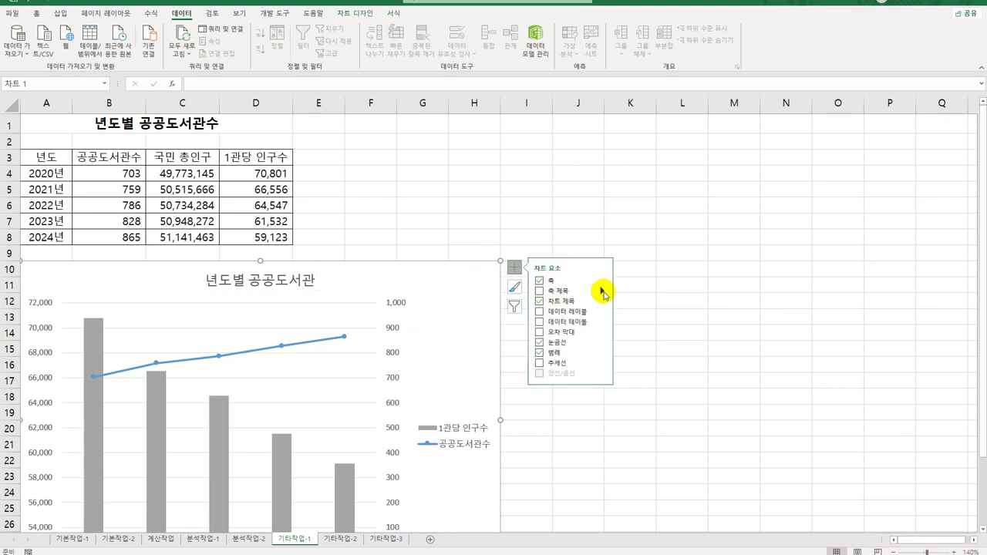
pyautogui.click(622, 303)
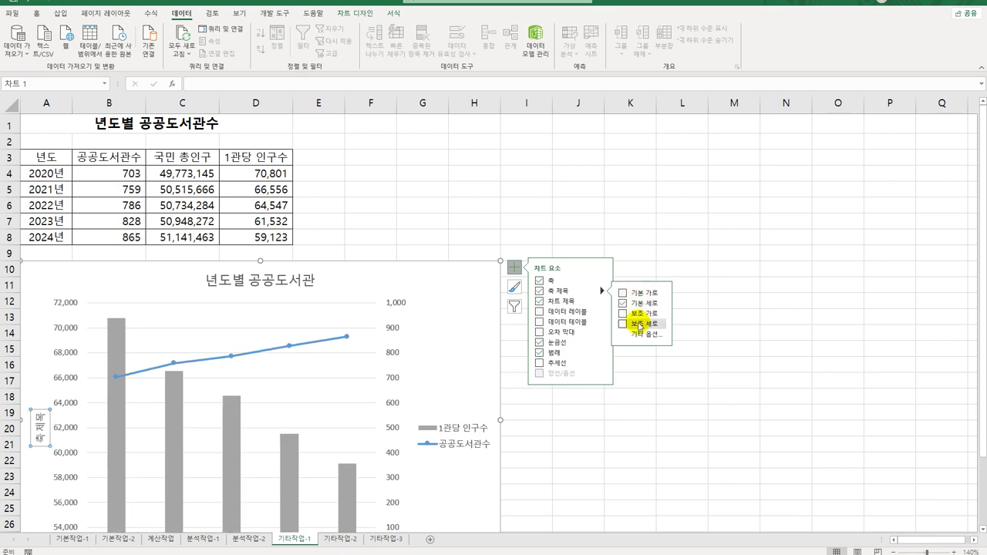
pyautogui.click(639, 325)
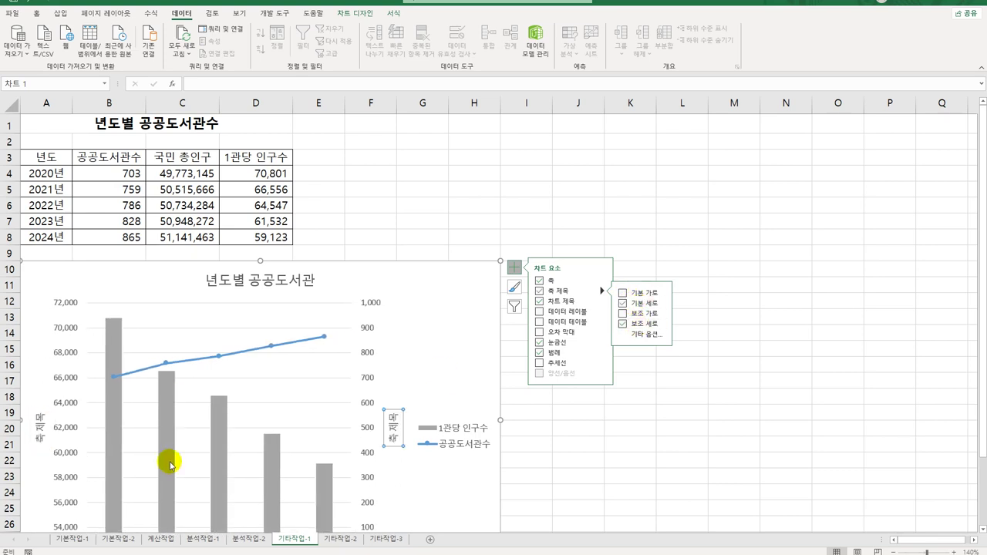
pyautogui.click(38, 430)
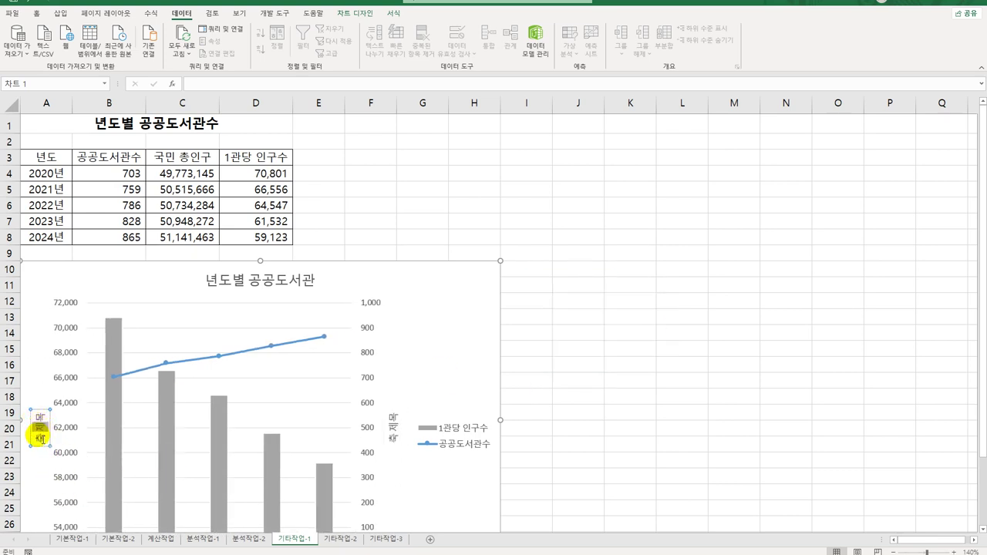
pyautogui.doubleClick(39, 436)
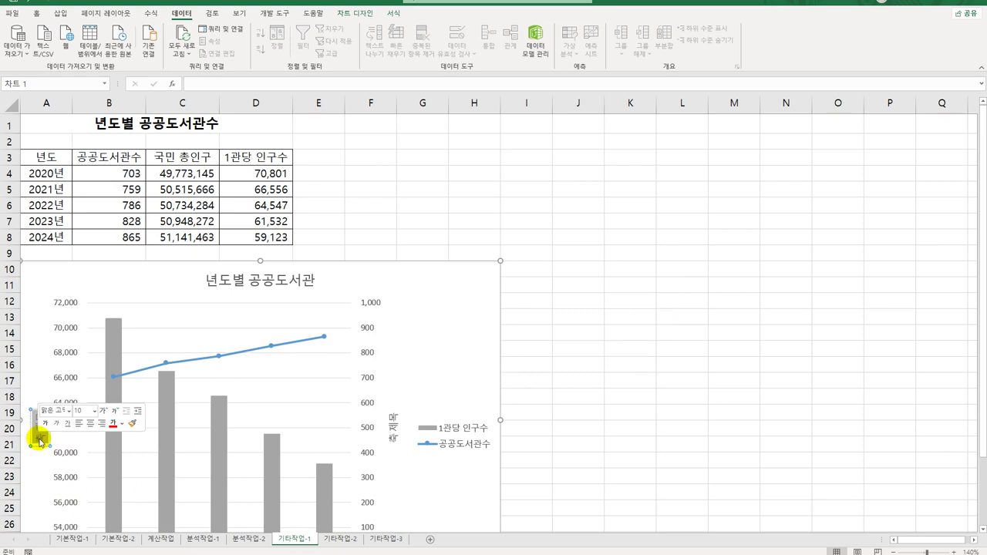
pyautogui.write('재학')
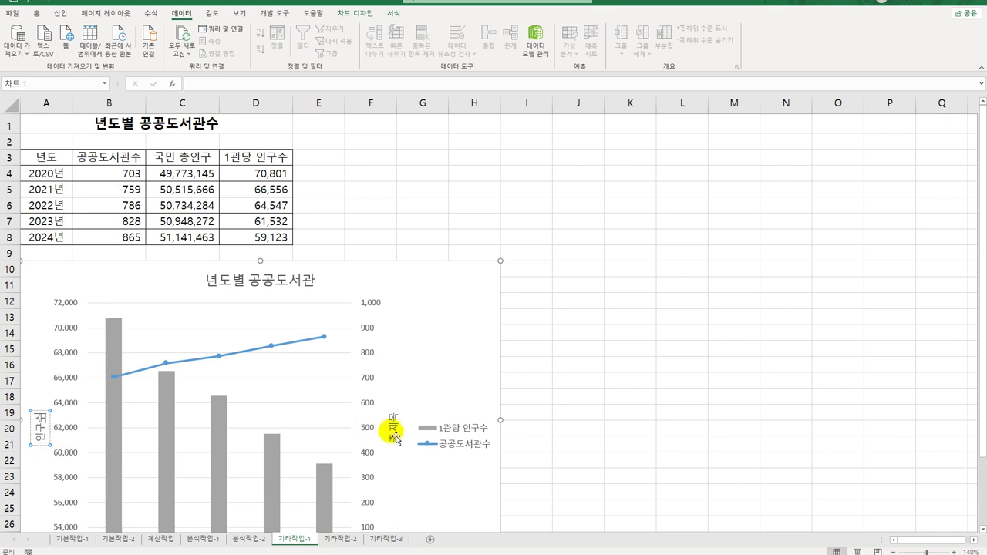
# Set the secondary vertical axis title text to "도서관수"
pyautogui.click(389, 423)
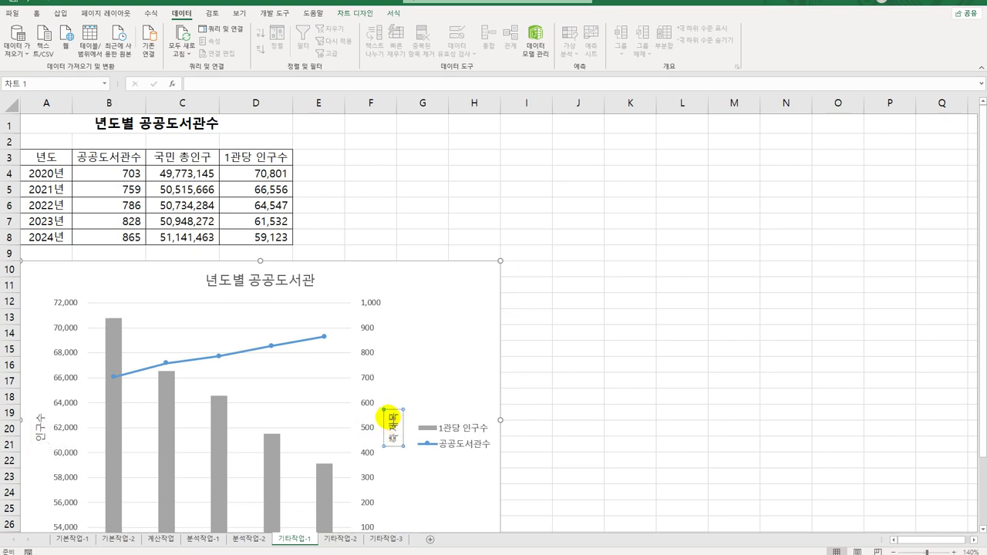
pyautogui.doubleClick(393, 439)
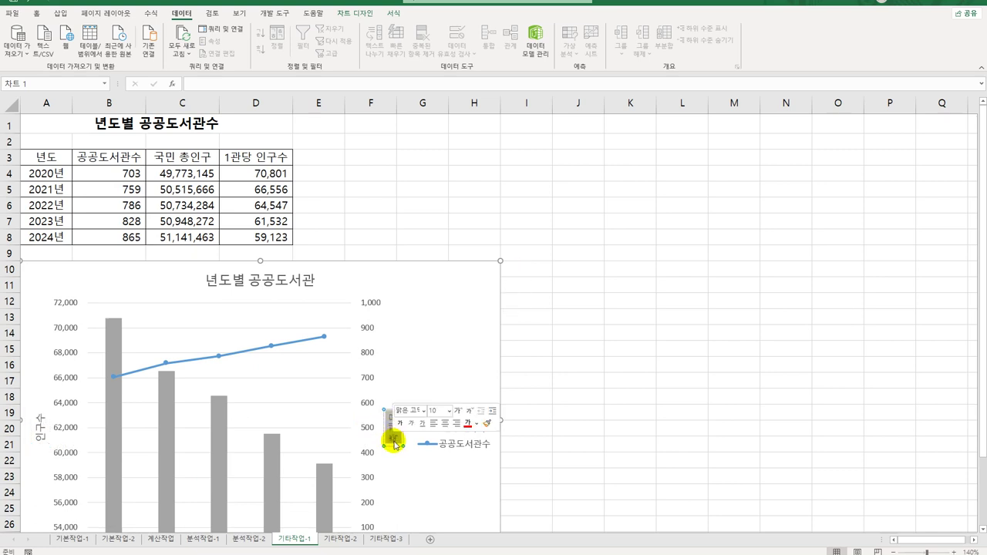
pyautogui.write('공고')
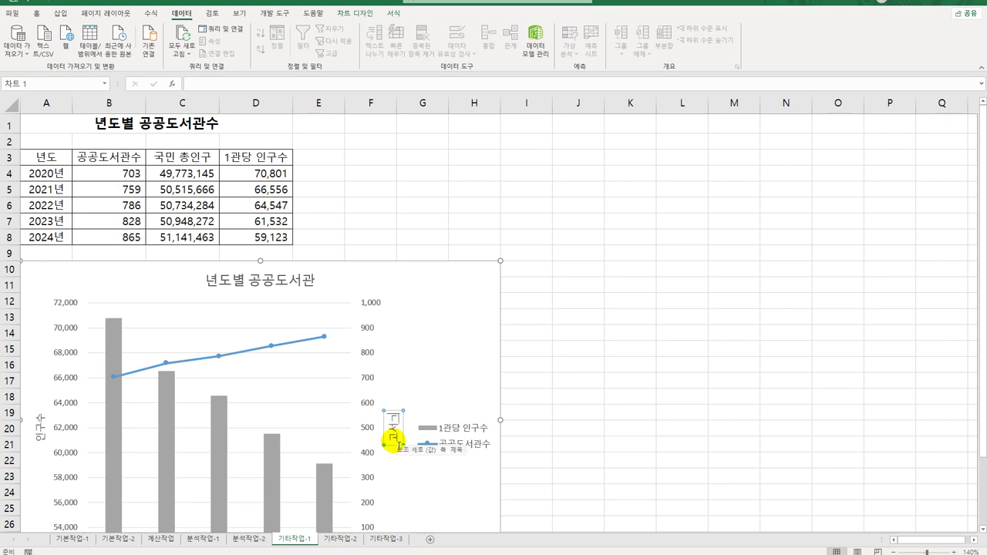
pyautogui.press('BackSpace')
pyautogui.press('BackSpace')
pyautogui.press('BackSpace')
pyautogui.write('내')
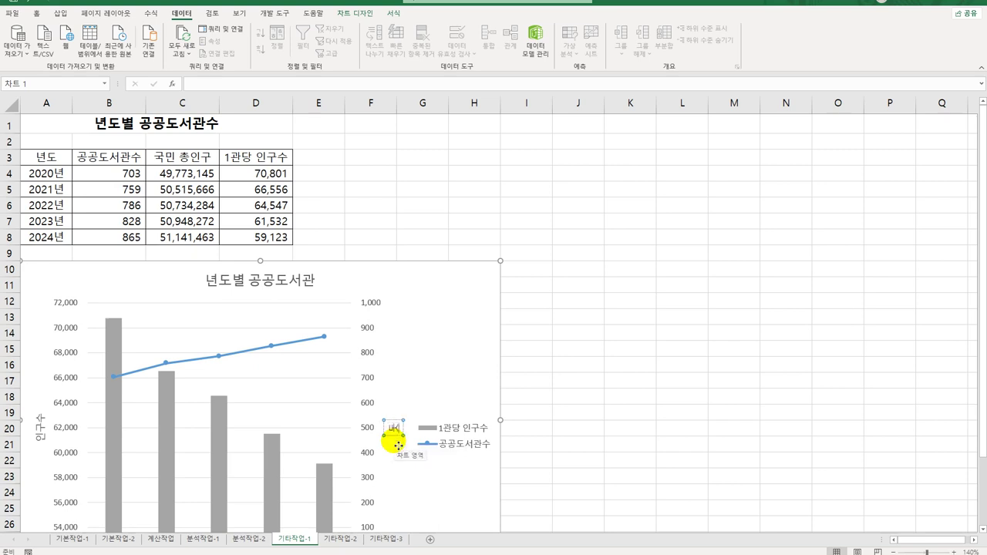
pyautogui.write('서관수')
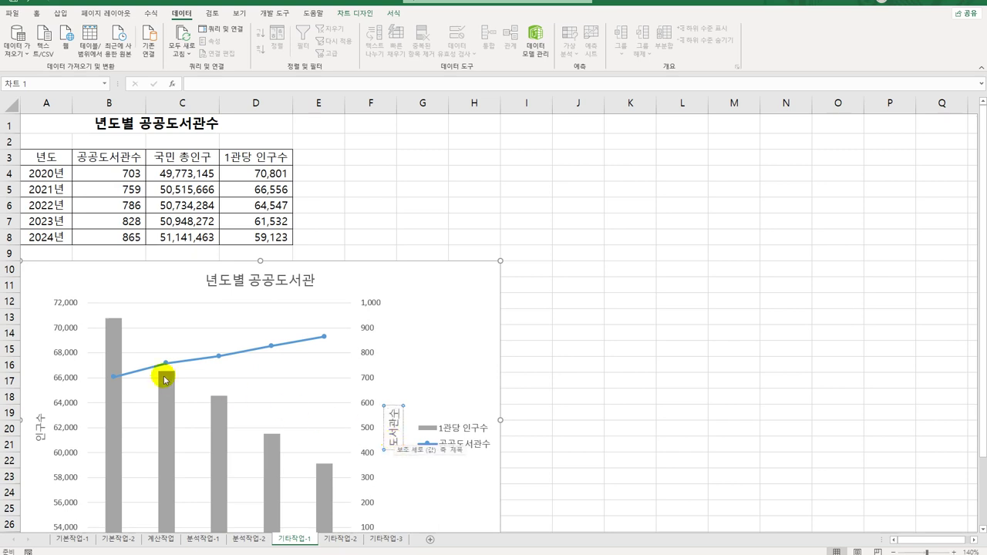
# Set the text direction of both the 인구수 and 도서관수 axis titles to 세로
pyautogui.click(38, 429)
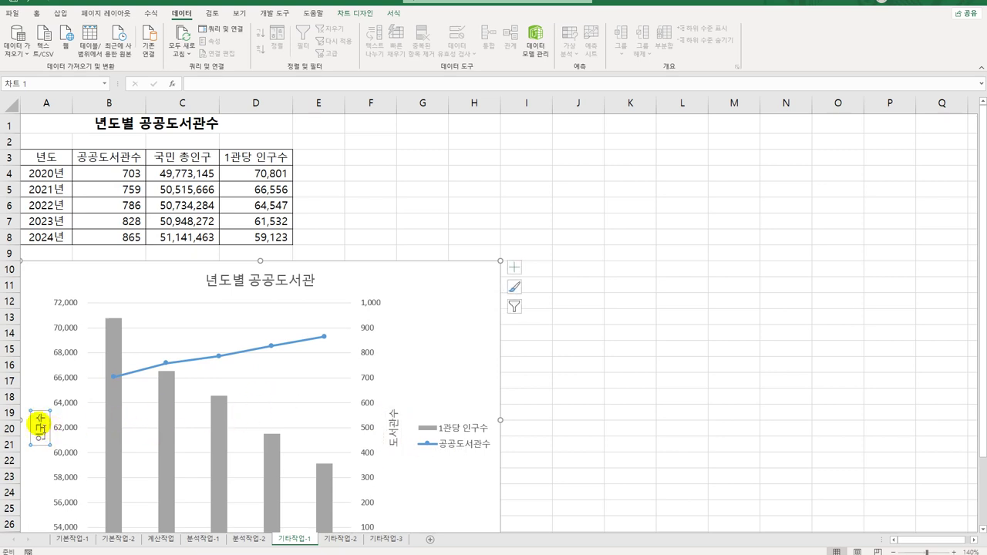
pyautogui.rightClick(40, 424)
pyautogui.click(73, 532)
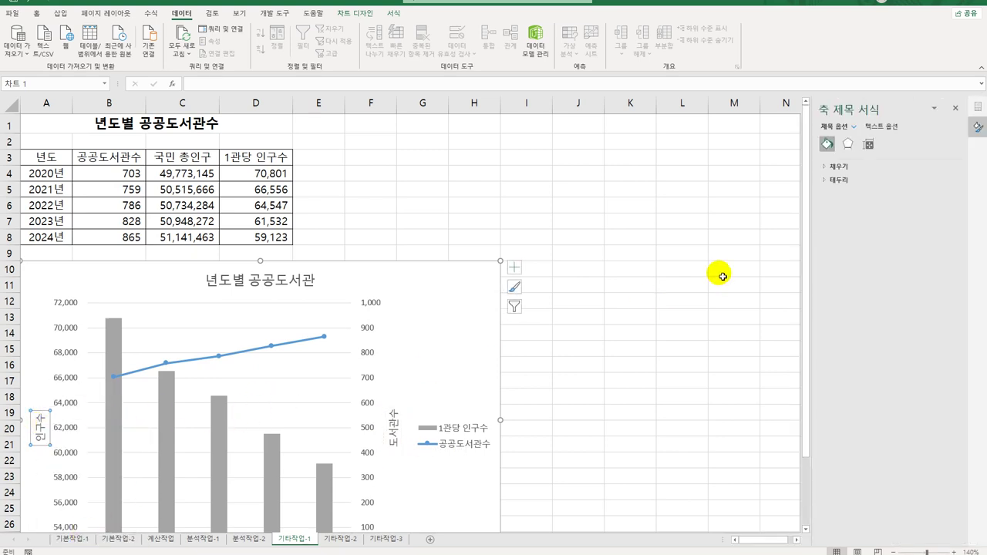
pyautogui.click(868, 148)
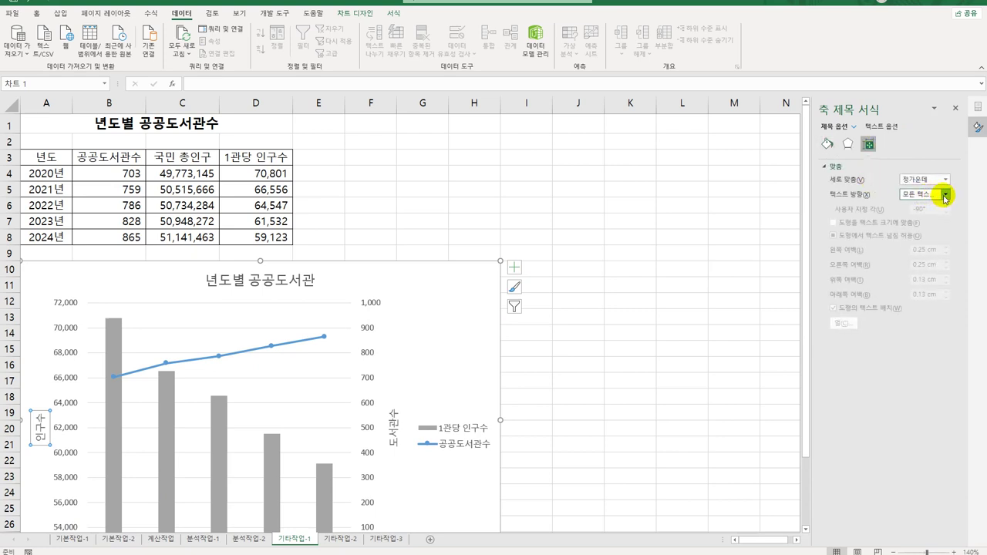
pyautogui.click(934, 195)
pyautogui.click(928, 248)
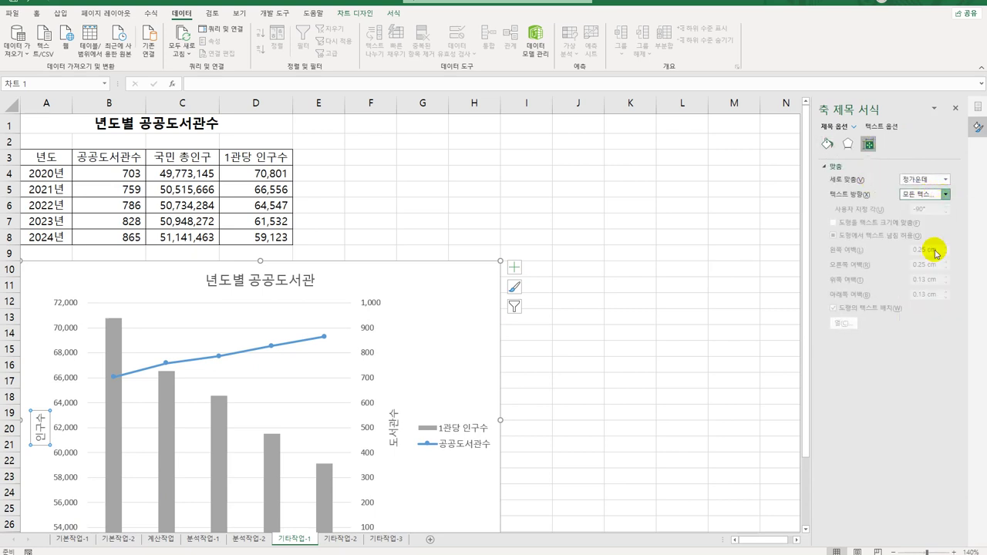
pyautogui.click(391, 432)
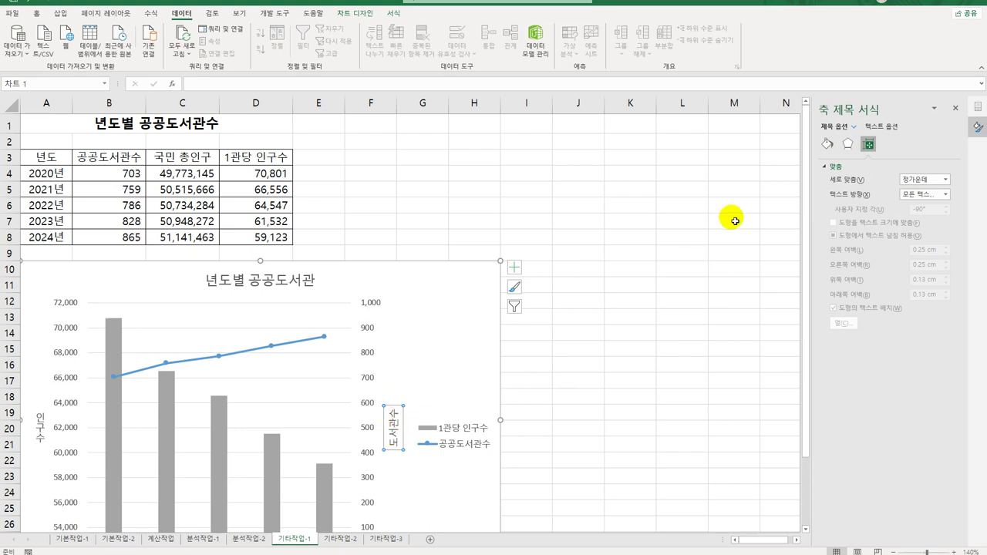
pyautogui.click(944, 197)
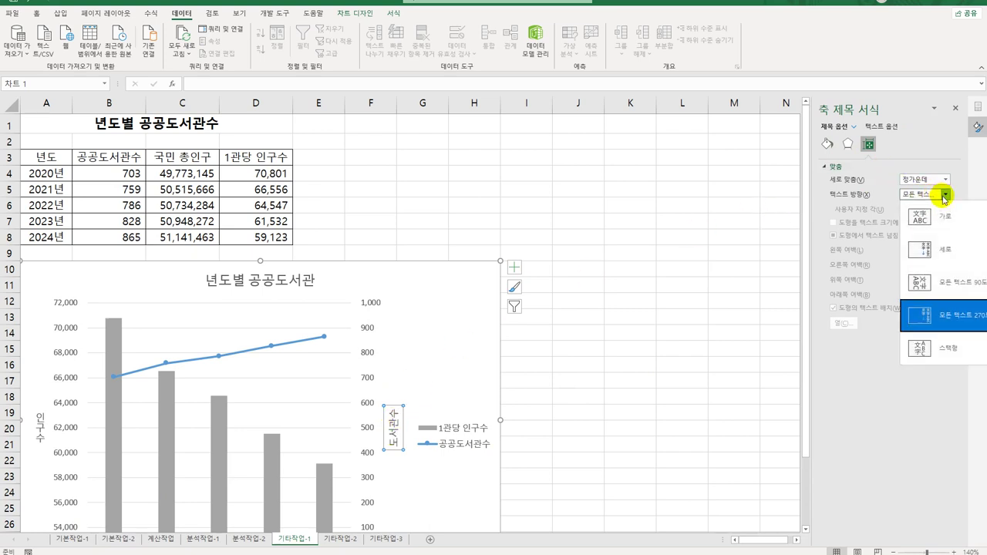
pyautogui.click(939, 246)
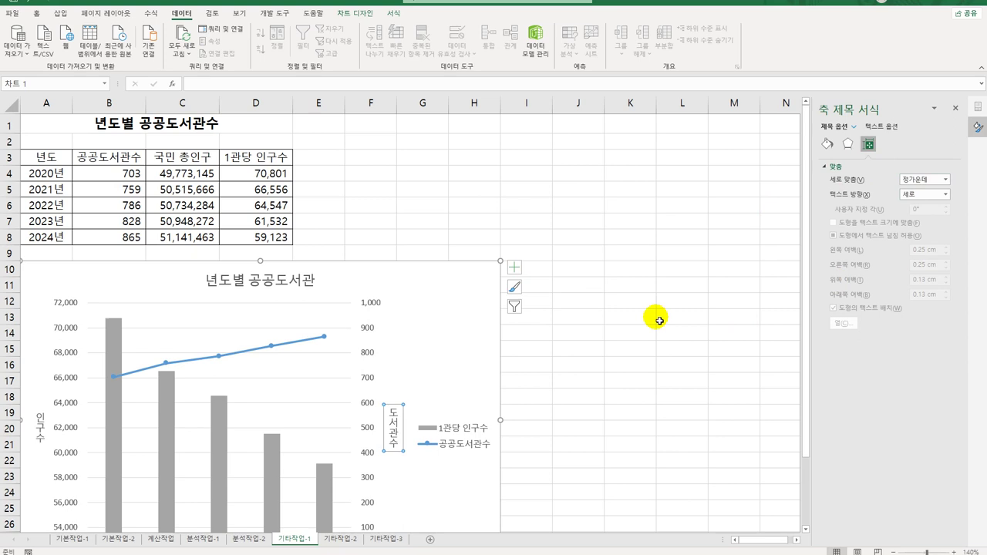
# Set the custom angle of the chart's horizontal year axis labels to 45°
pyautogui.scroll(-3, 615, 319)
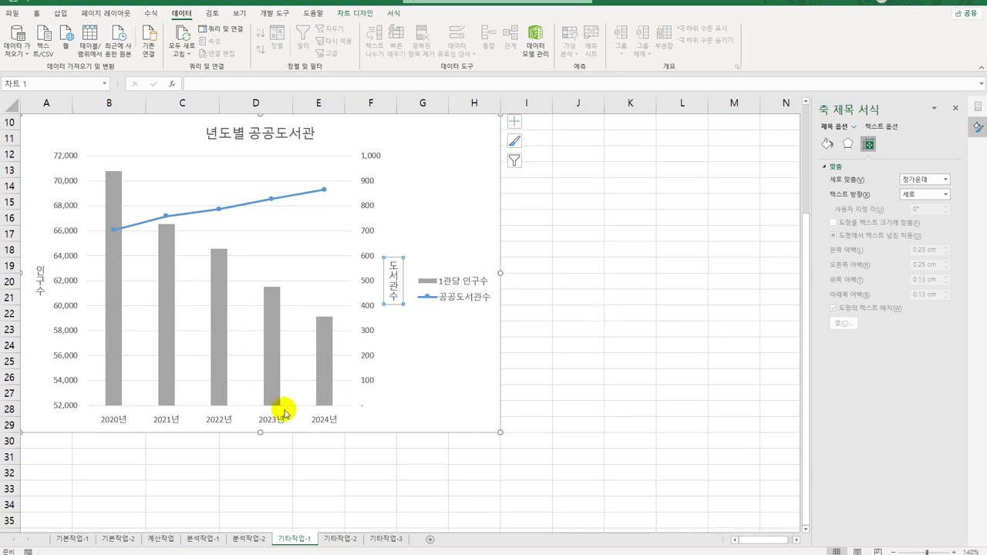
pyautogui.click(230, 424)
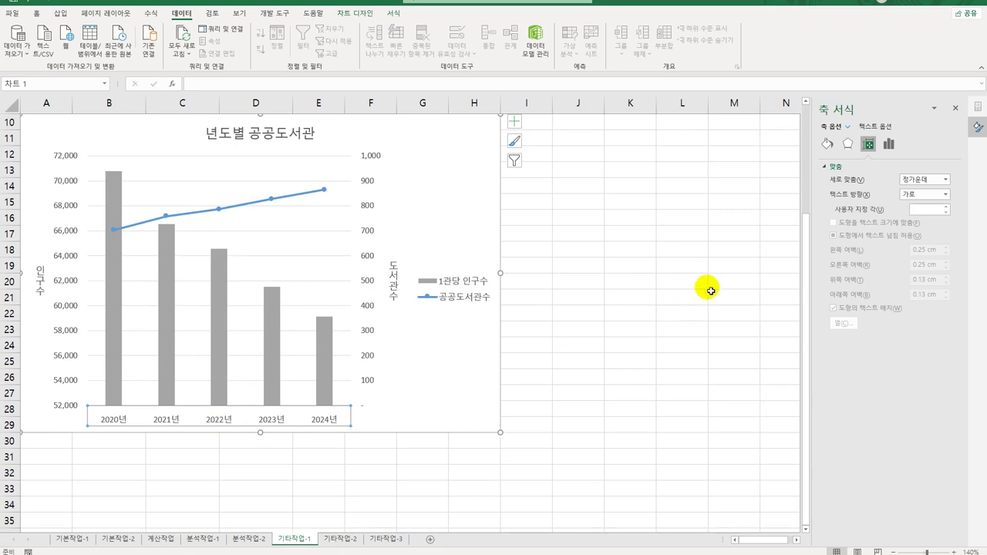
pyautogui.click(933, 211)
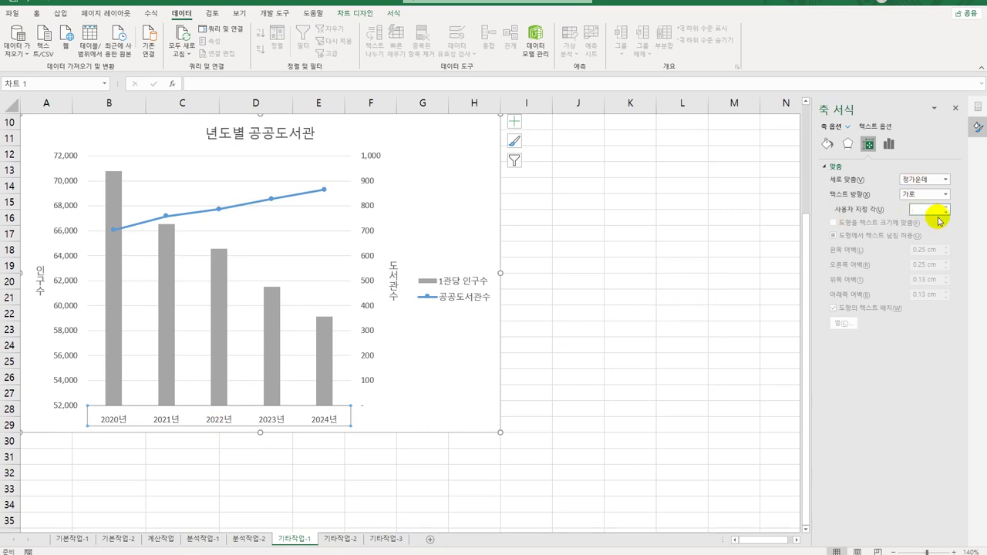
pyautogui.write('45')
pyautogui.press('Return')
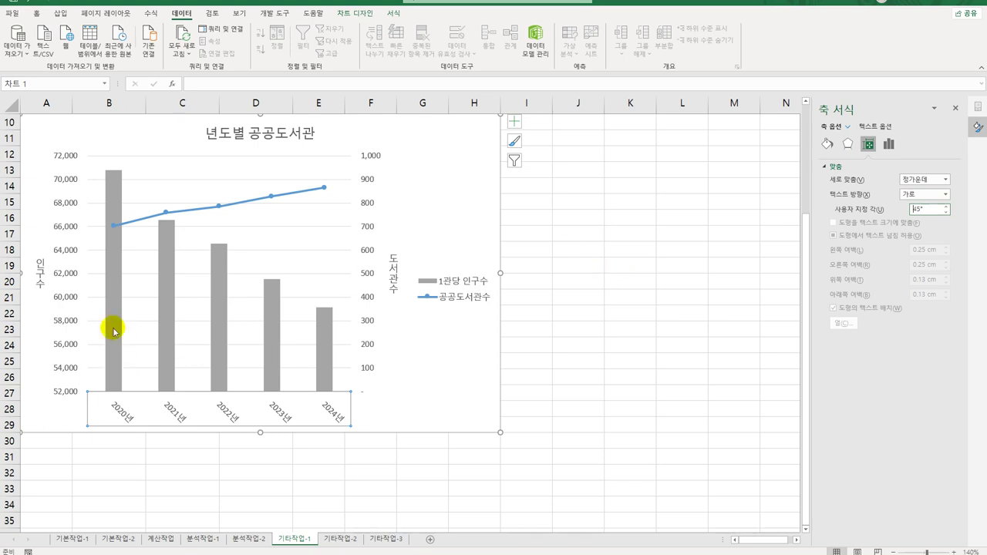
# Set the major tick marks of the primary vertical axis to 교차
pyautogui.click(73, 301)
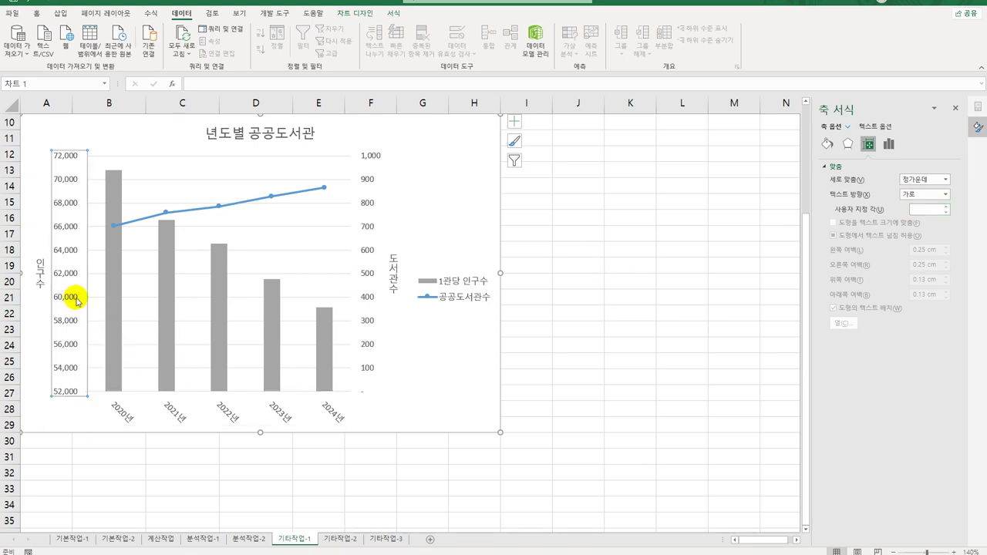
pyautogui.click(889, 144)
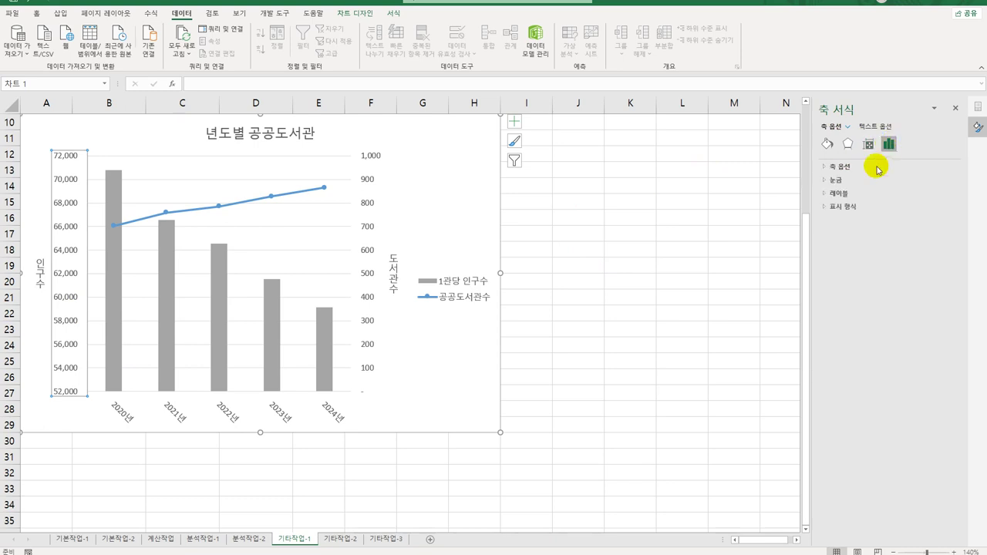
pyautogui.click(843, 180)
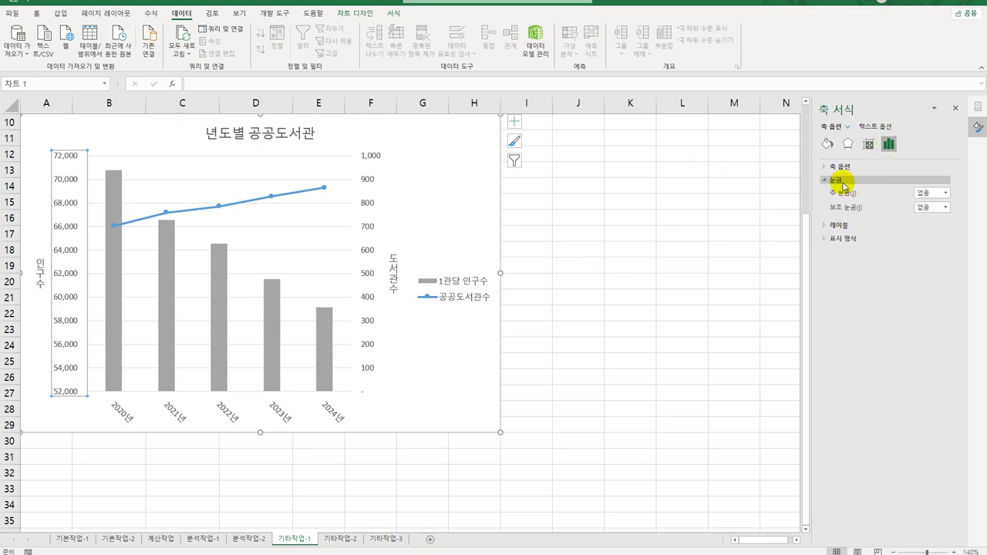
pyautogui.click(936, 193)
pyautogui.click(933, 232)
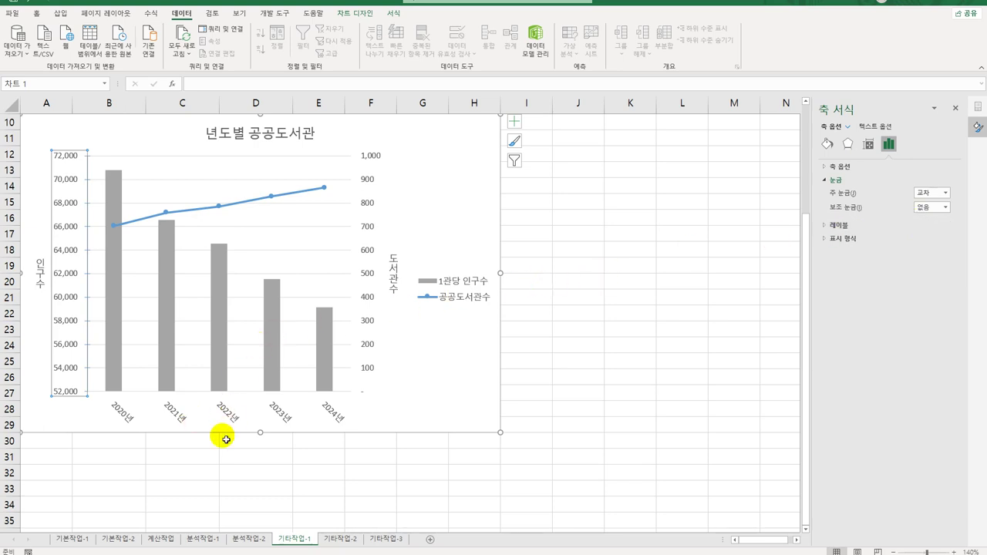
# Add a data callout to only the 2022년 point of the 공공도서관수 line series
pyautogui.click(219, 207)
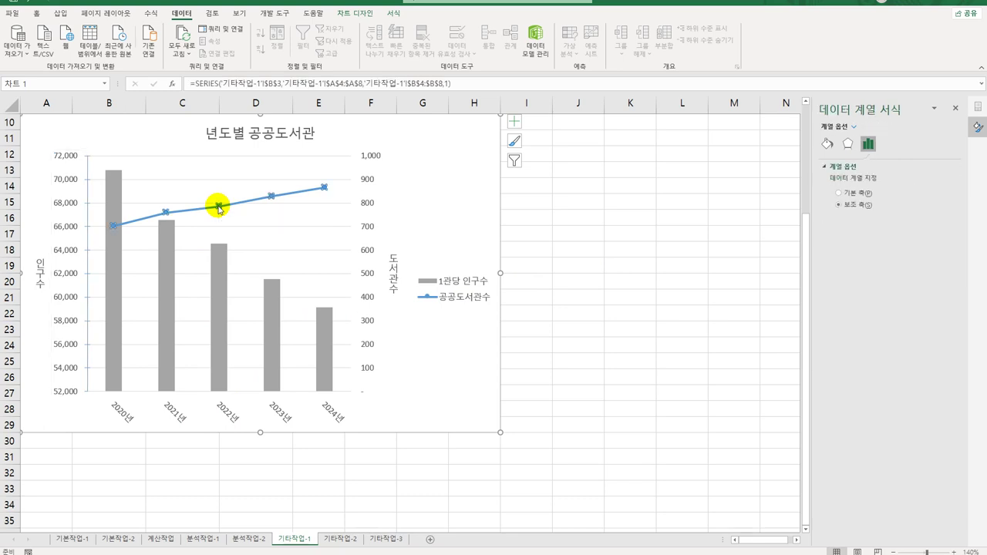
pyautogui.click(219, 206)
pyautogui.rightClick(219, 206)
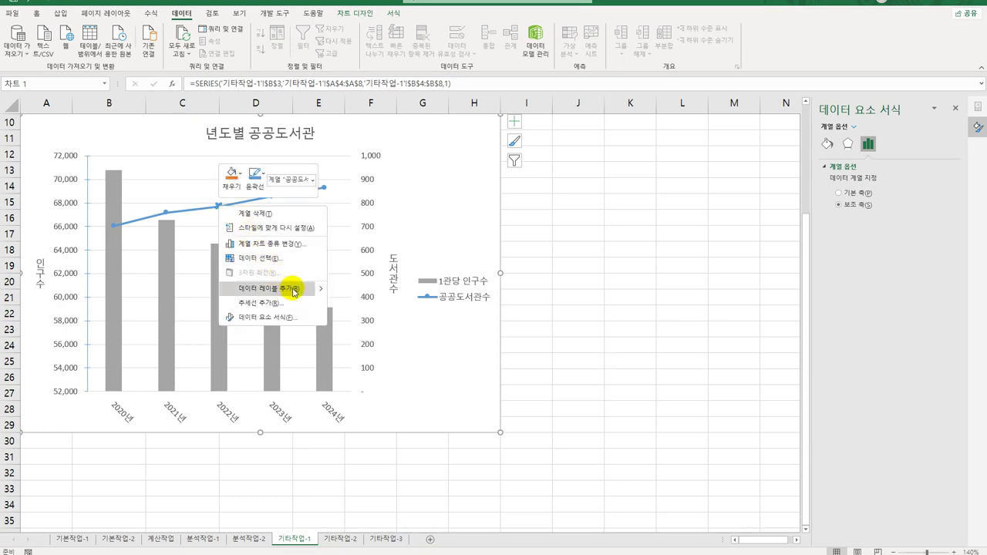
pyautogui.moveTo(322, 288)
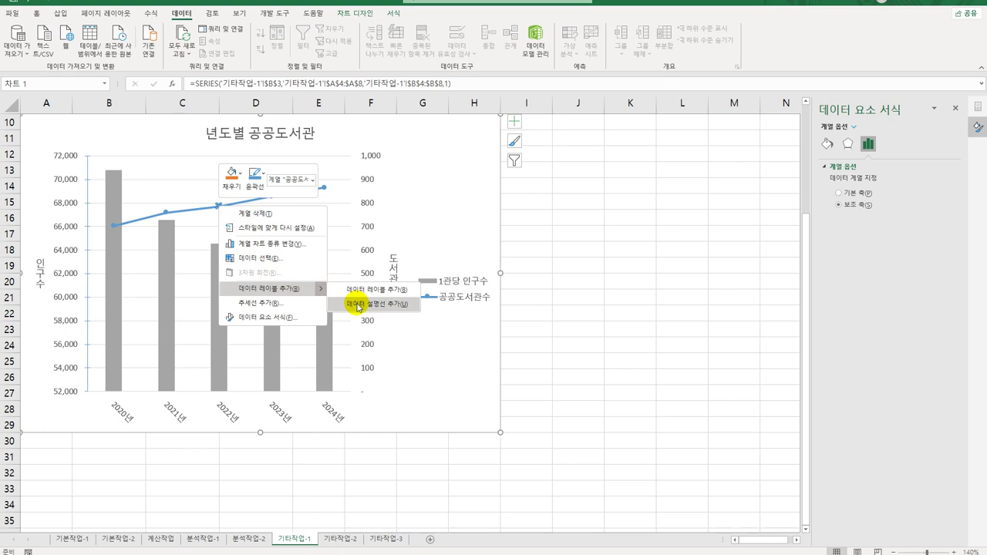
pyautogui.click(358, 305)
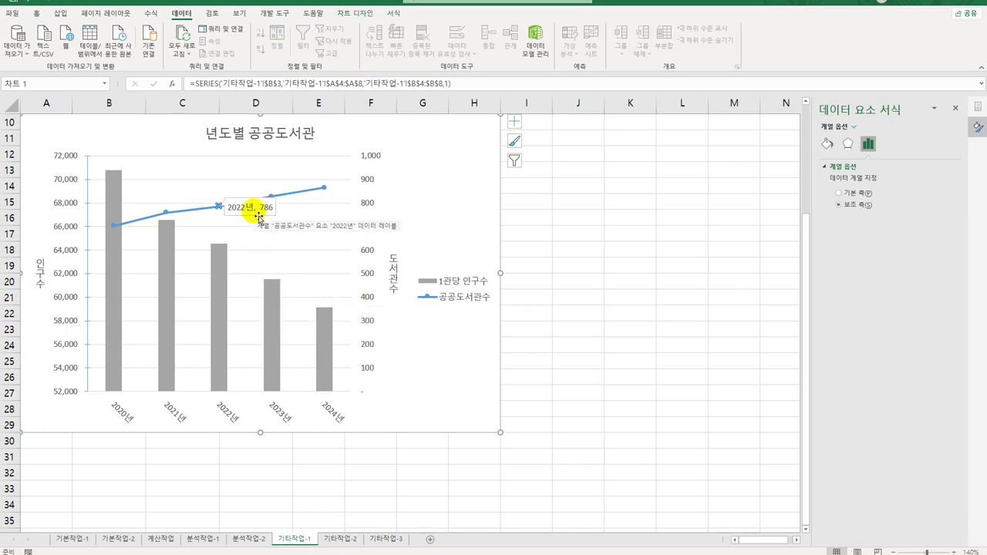
# Set the label position of the 2022년 data callout to 위쪽
pyautogui.click(258, 216)
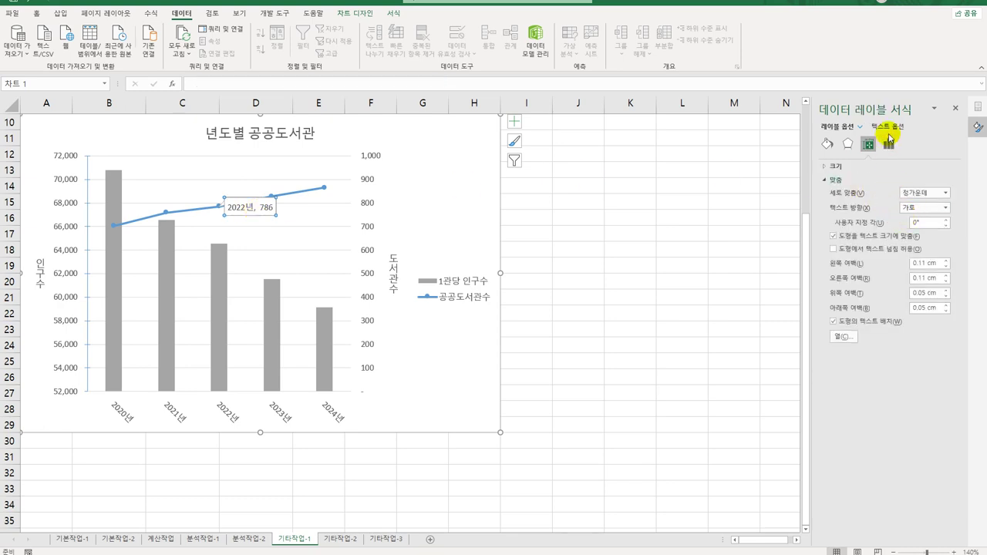
pyautogui.click(888, 145)
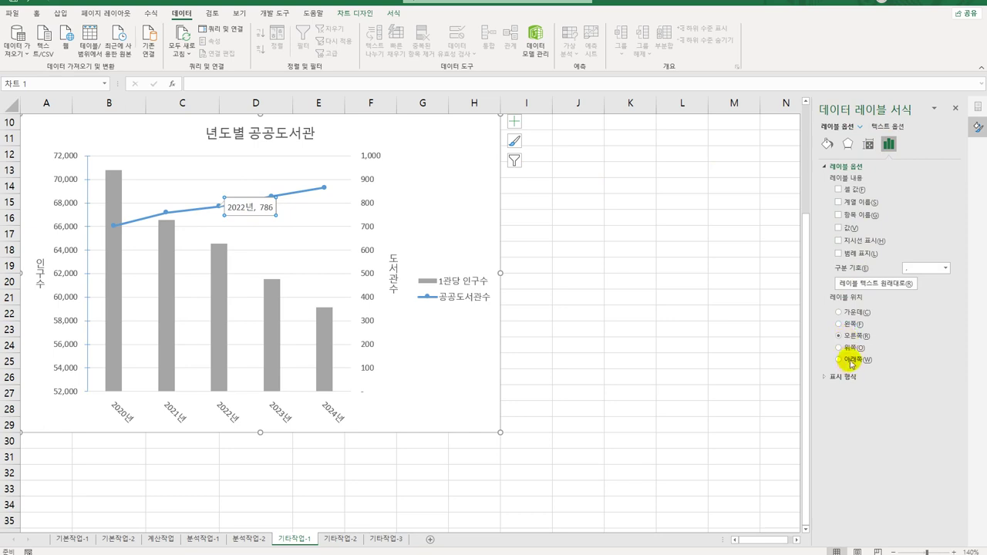
pyautogui.click(848, 347)
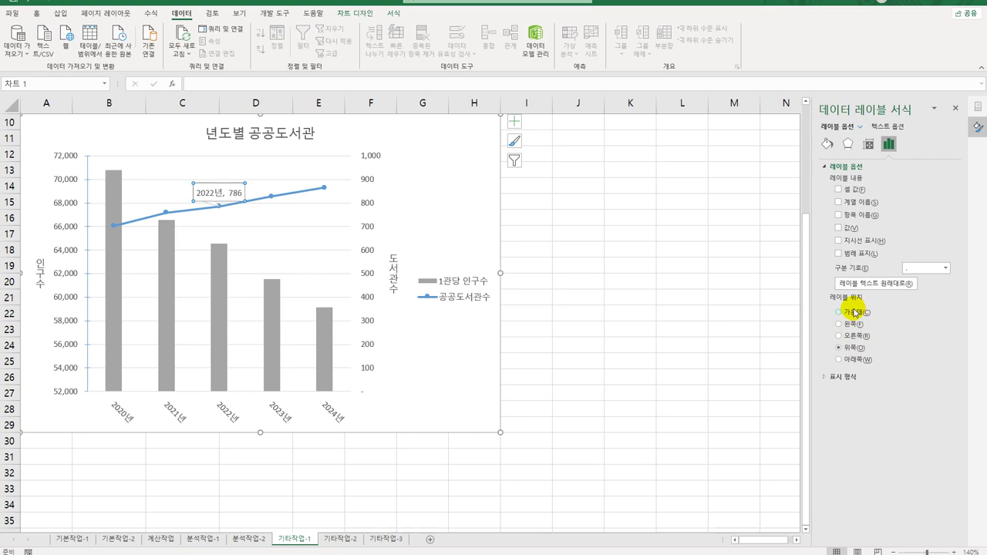
pyautogui.click(487, 200)
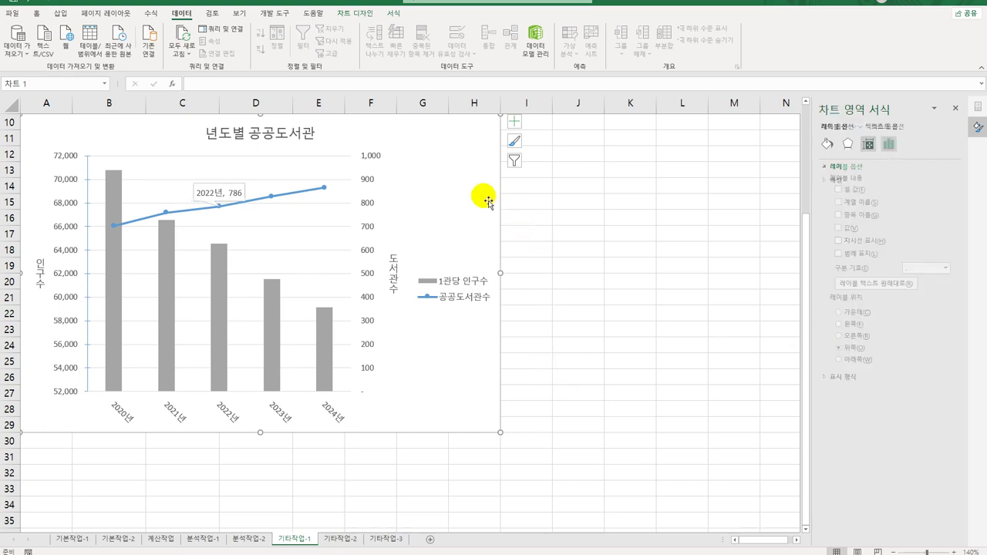
pyautogui.scroll(3, 443, 133)
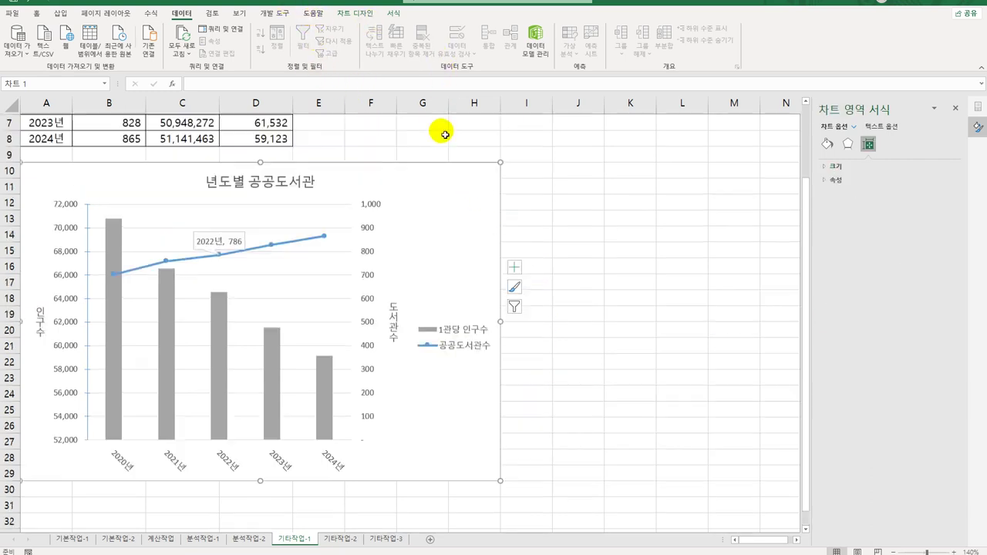
# Apply the first blue glow variation, the smallest size, to the chart area of the library chart
pyautogui.click(393, 13)
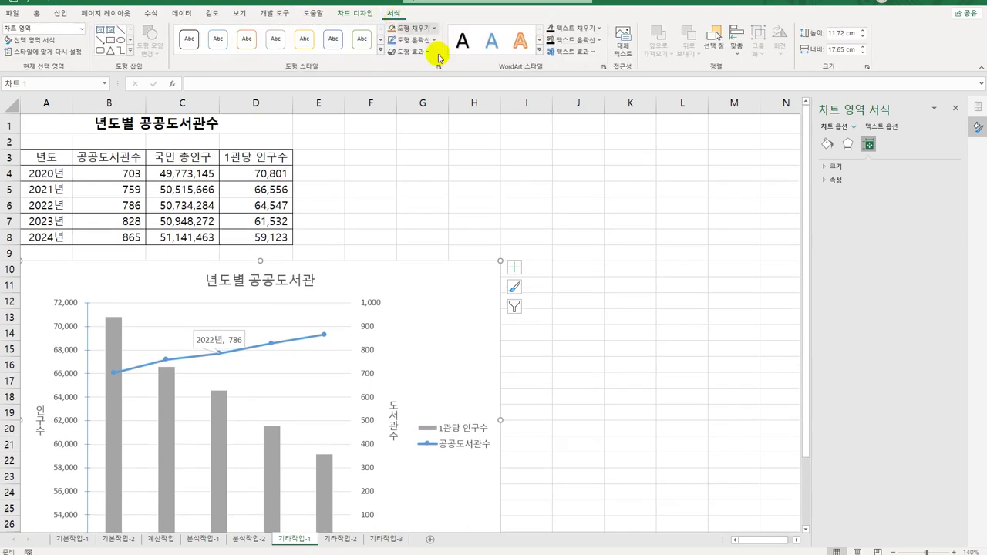
pyautogui.click(847, 145)
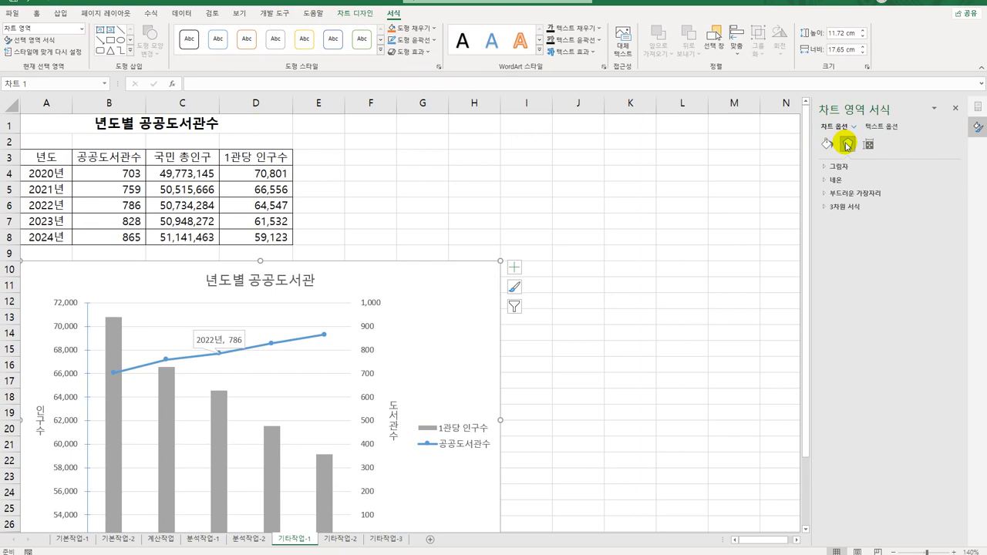
pyautogui.click(421, 54)
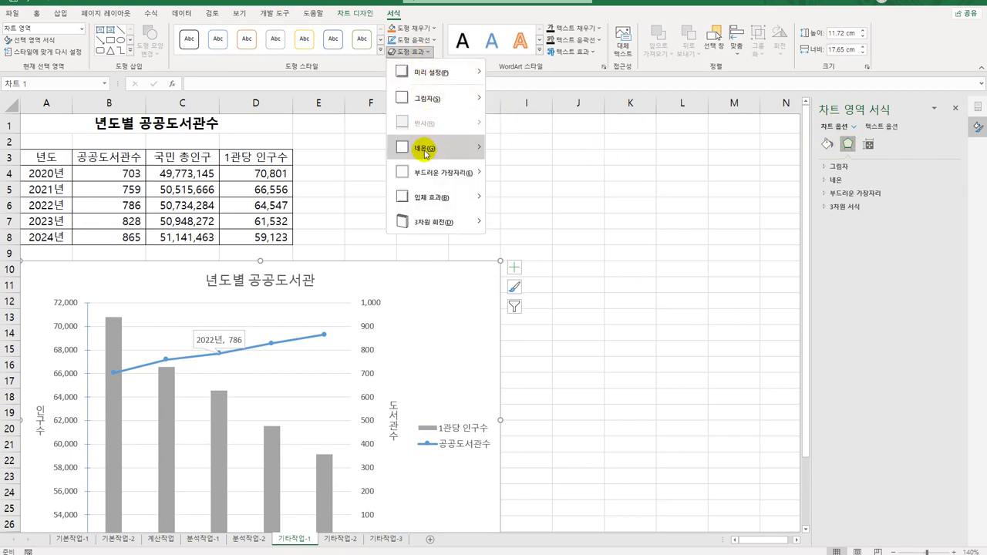
pyautogui.moveTo(425, 150)
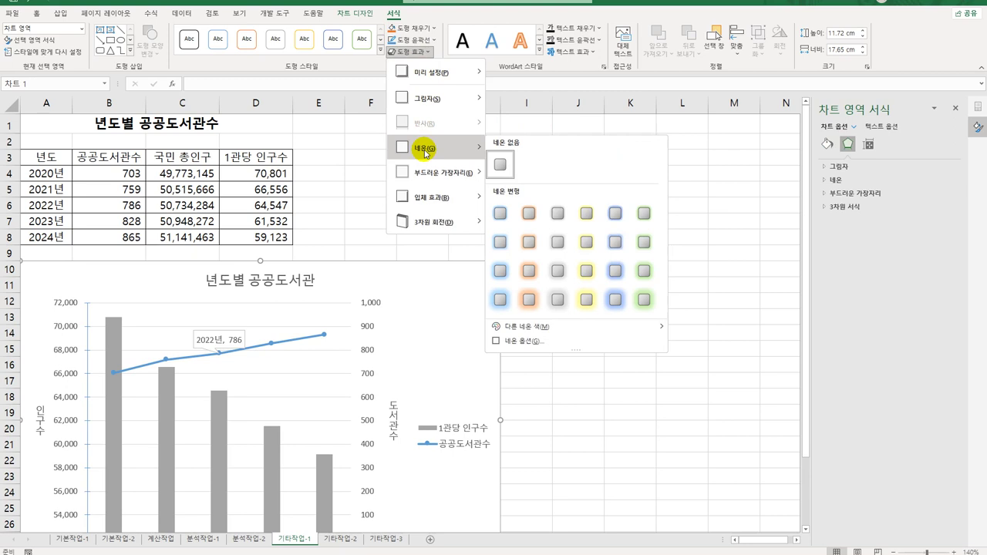
pyautogui.click(499, 214)
pyautogui.click(569, 256)
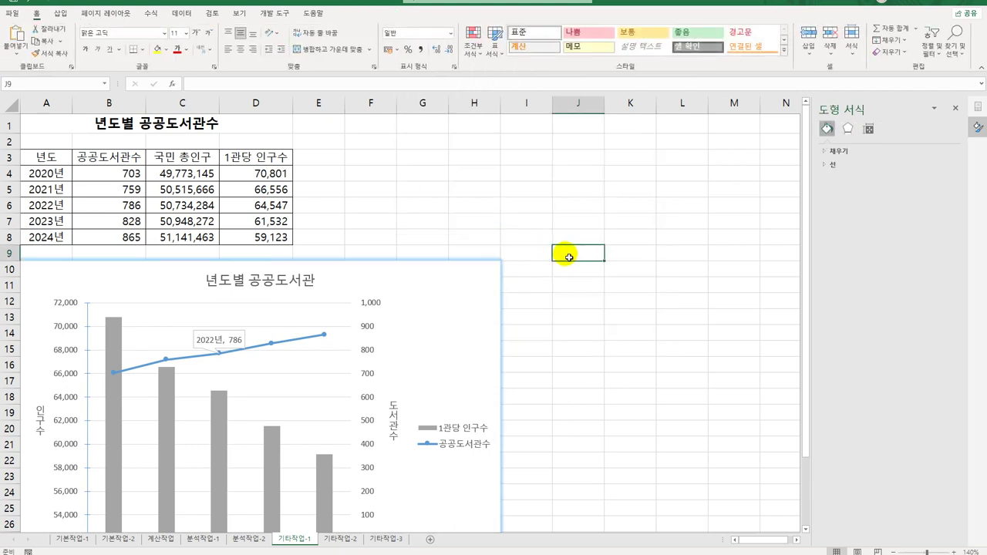
pyautogui.scroll(-3, 568, 257)
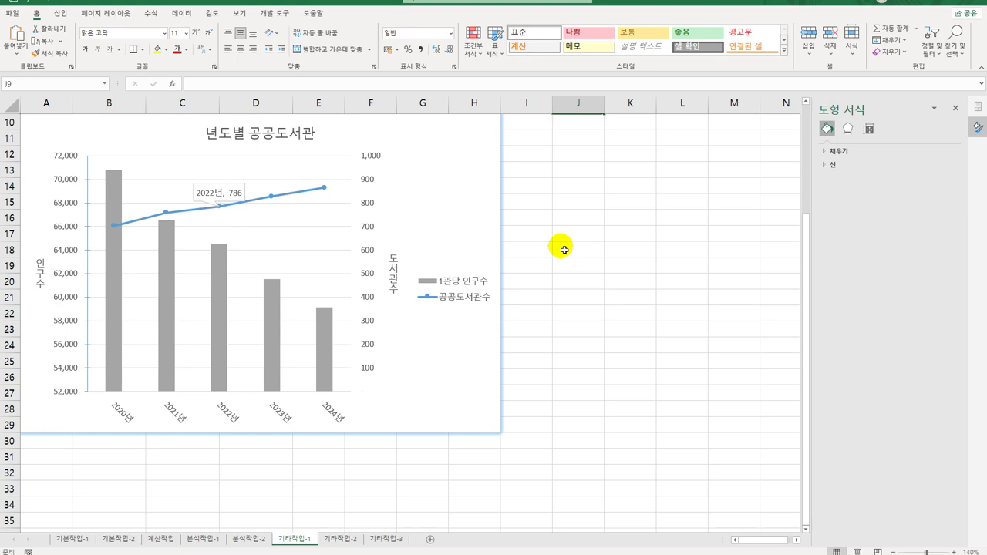
pyautogui.click(542, 314)
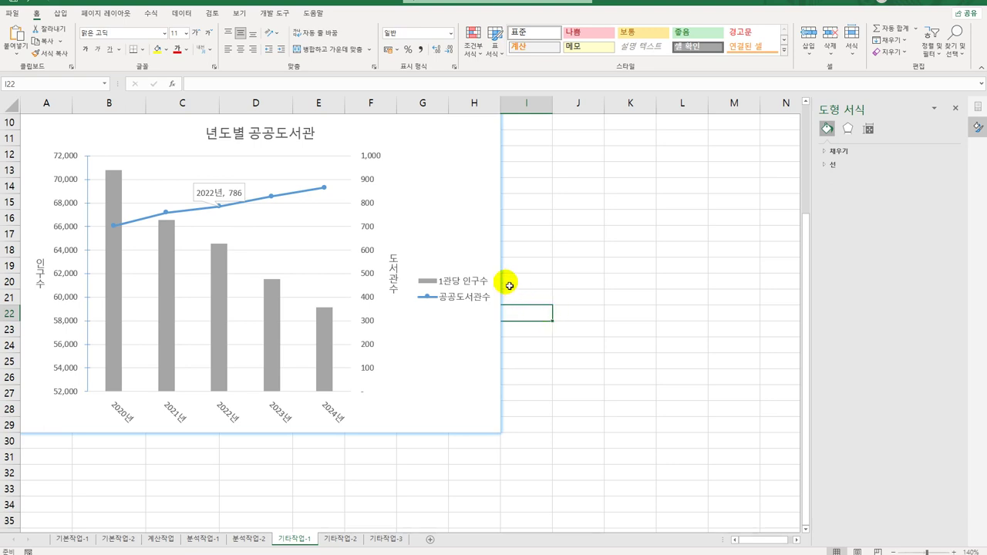
# On the 기타작업-2 sheet, draw a form control button covering cells H3:I4
pyautogui.click(349, 539)
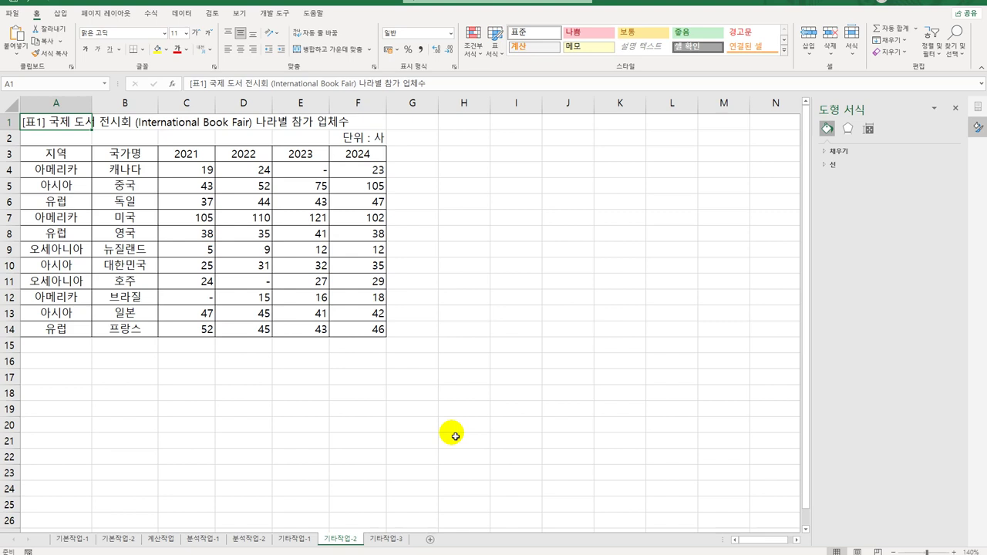
pyautogui.click(497, 410)
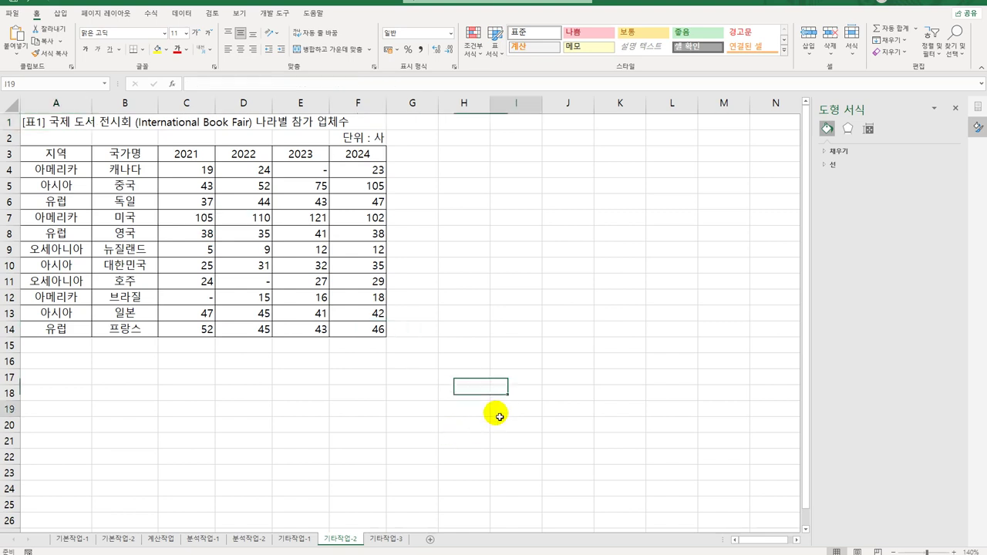
pyautogui.click(266, 14)
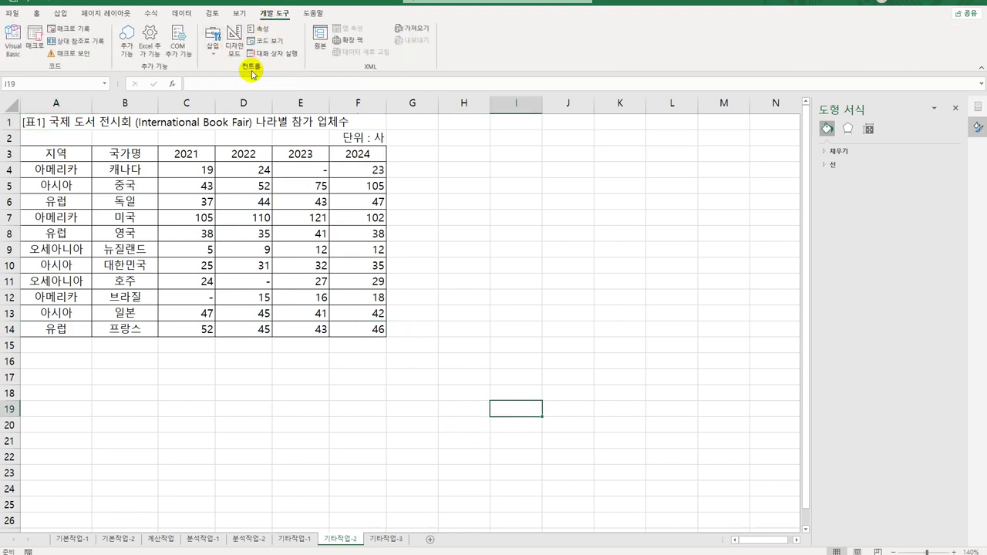
pyautogui.click(213, 51)
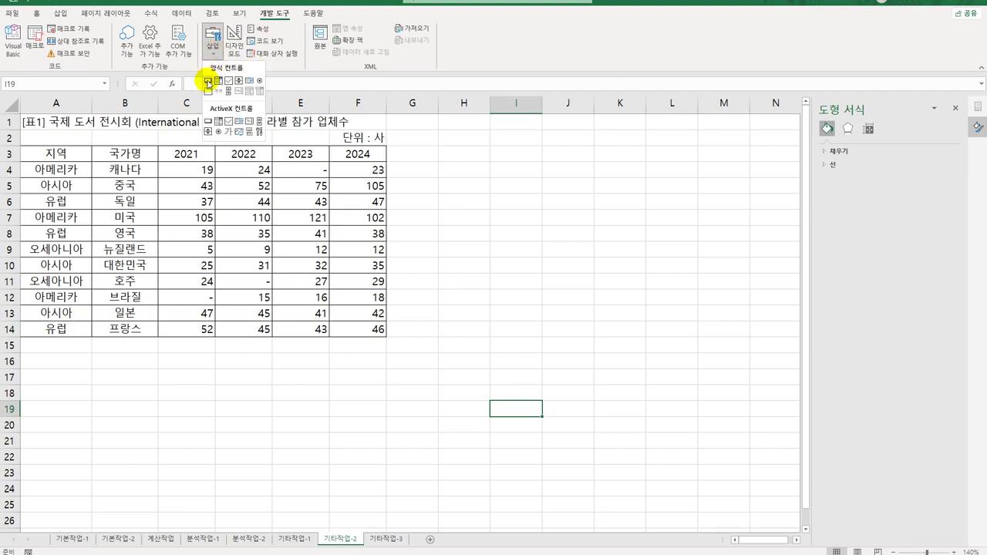
pyautogui.click(208, 81)
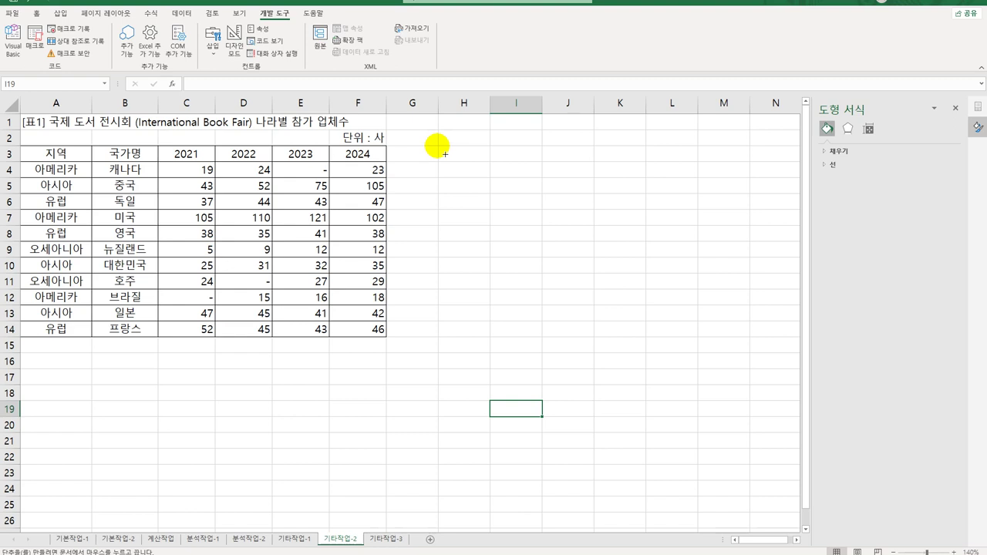
pyautogui.moveTo(445, 155); pyautogui.dragTo(525, 185)
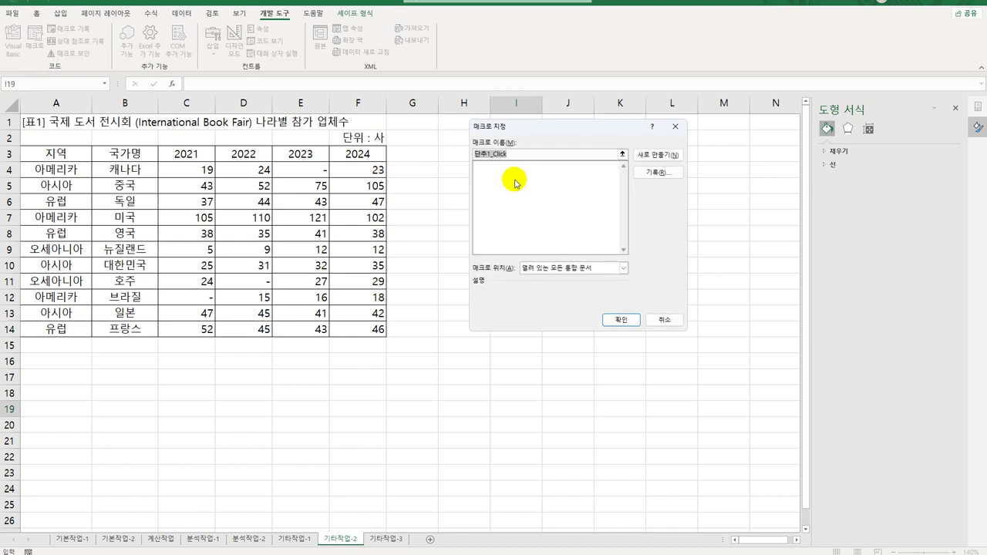
# Name the button's macro 서식적용 and start recording it in the current workbook
pyautogui.write('t')
pyautogui.press('BackSpace')
pyautogui.write('서식적용')
pyautogui.click(659, 172)
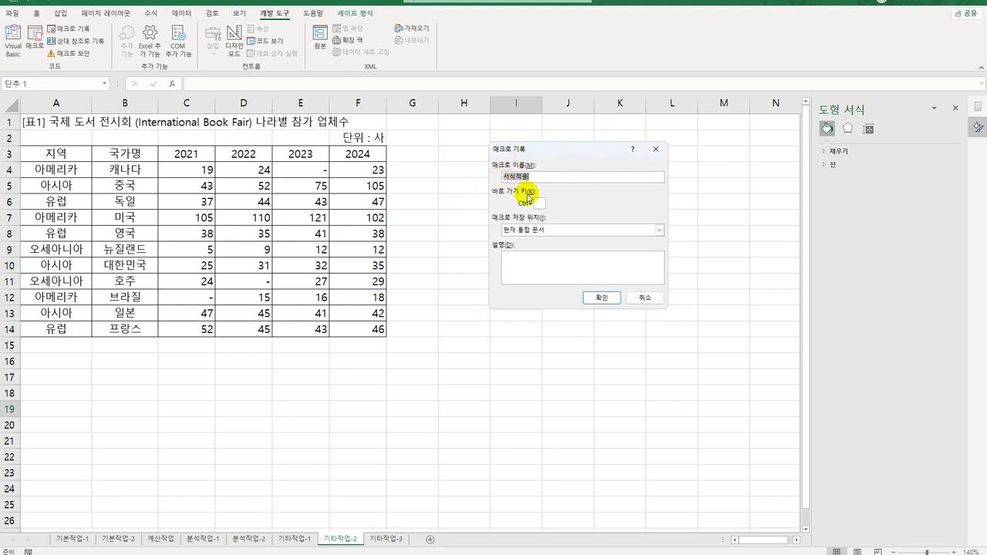
pyautogui.click(603, 299)
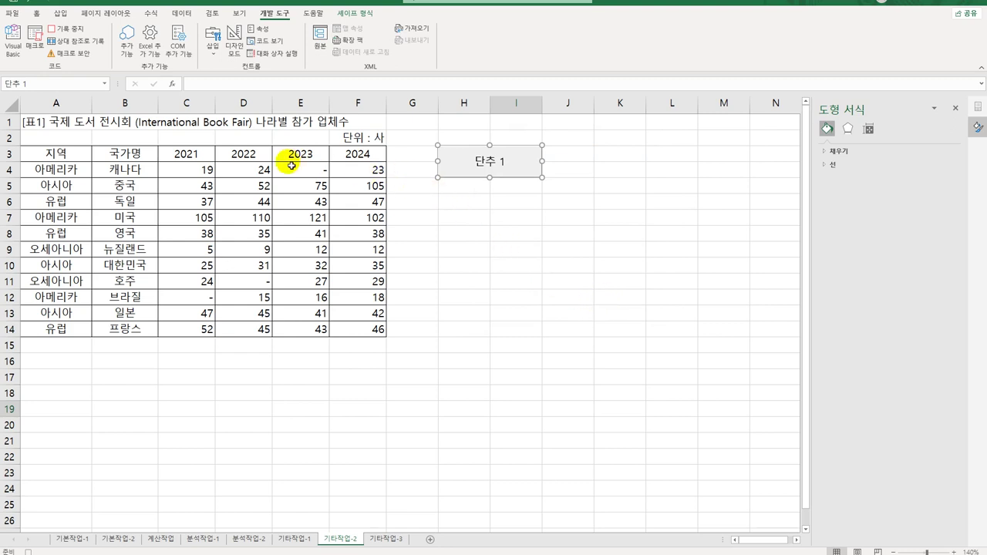
# Apply the custom number format [>0]0.0;;;"※" to cells C4:F14 and stop recording the macro
pyautogui.moveTo(180, 173)
pyautogui.mouseDown()
pyautogui.moveTo(258, 200)
pyautogui.moveTo(353, 326)
pyautogui.mouseUp()
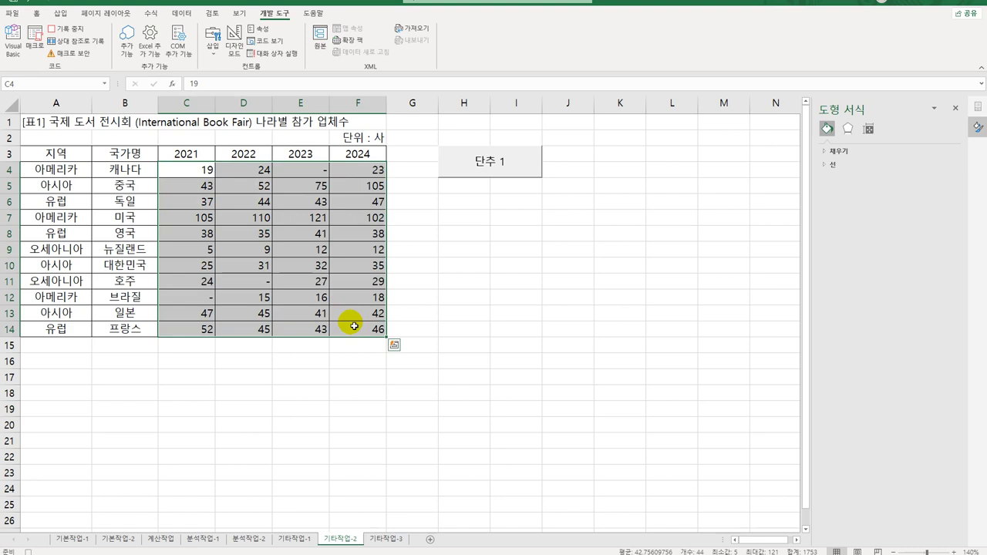
pyautogui.rightClick(246, 168)
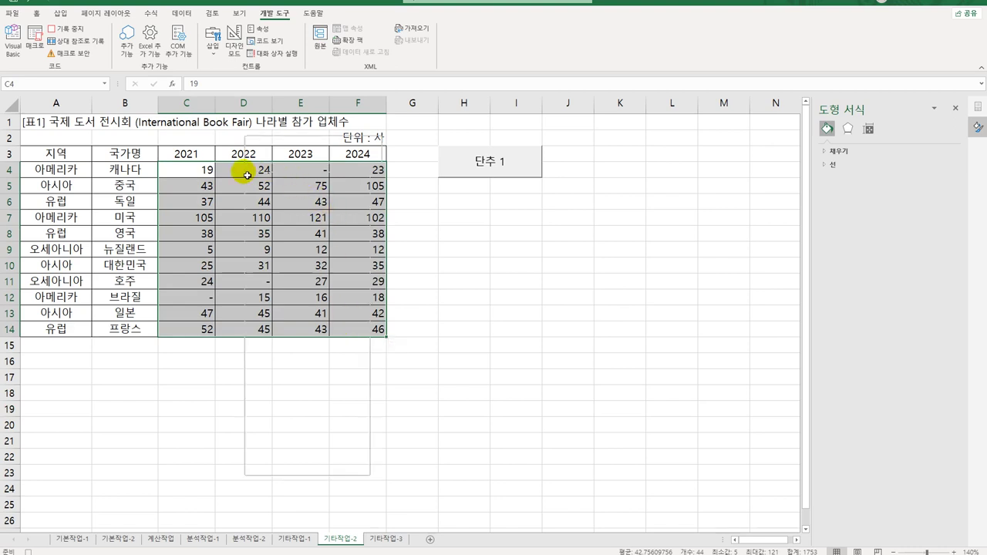
pyautogui.click(262, 409)
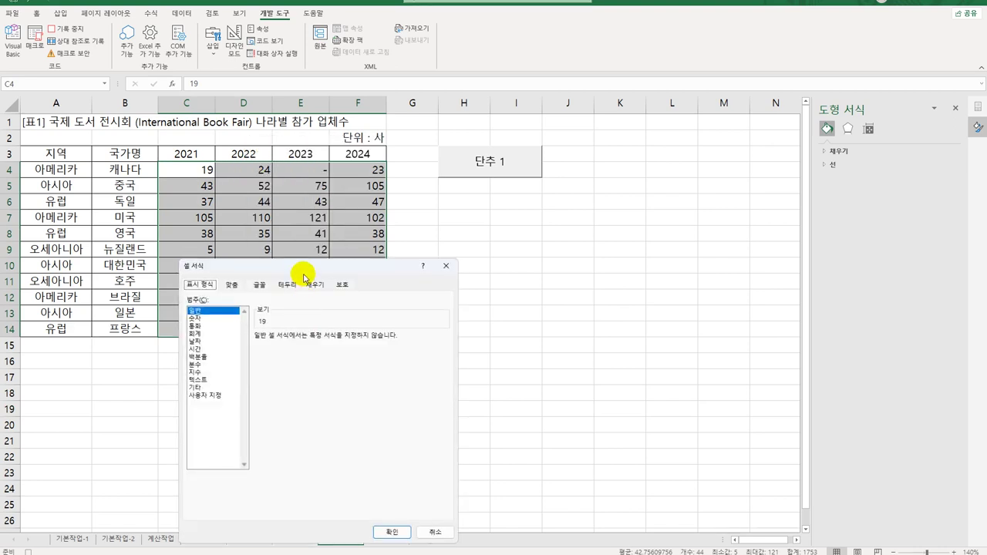
pyautogui.moveTo(301, 265); pyautogui.dragTo(470, 135)
pyautogui.click(375, 266)
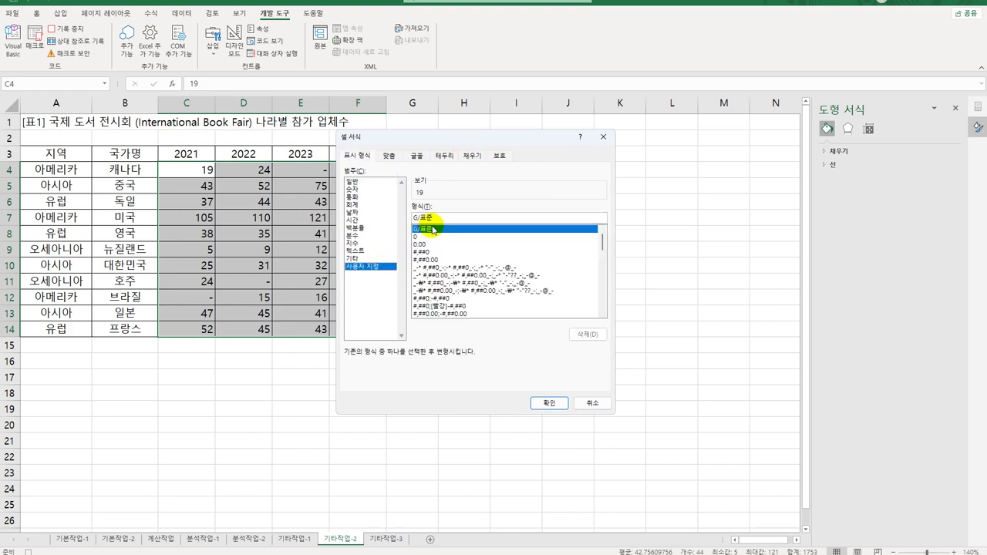
pyautogui.moveTo(451, 219); pyautogui.dragTo(398, 217)
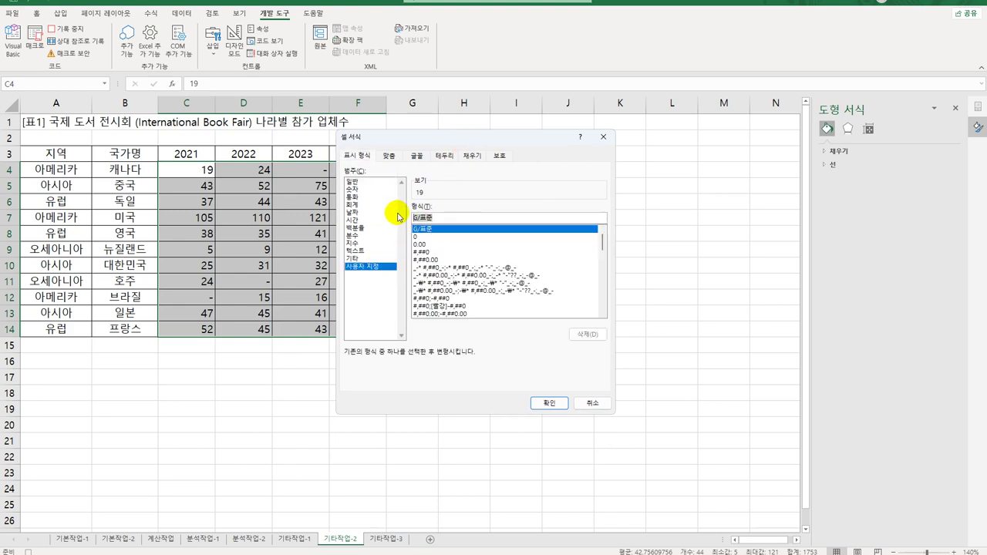
pyautogui.write('[>')
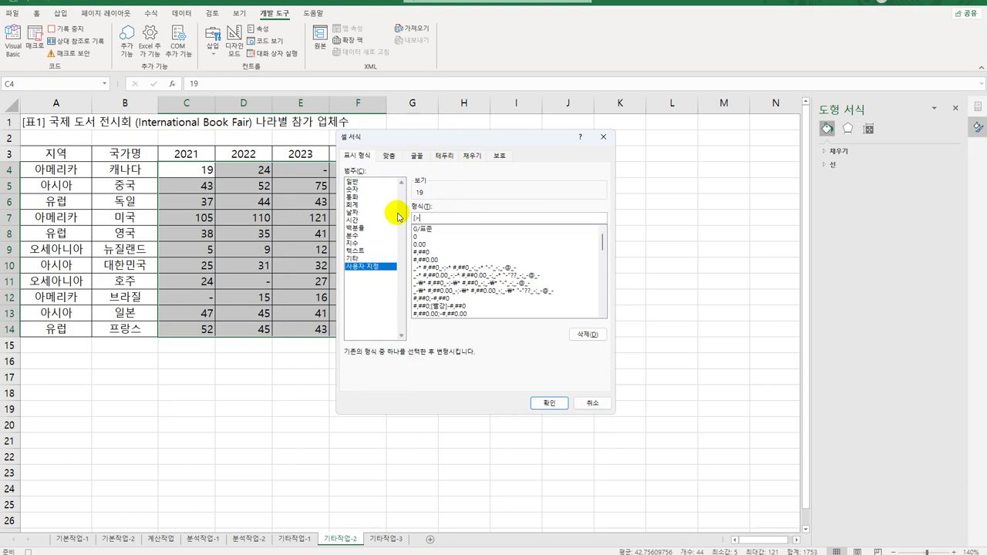
pyautogui.write('0]0.0;;;"')
pyautogui.write('ㅁ')
pyautogui.press('Hangul_Hanja')
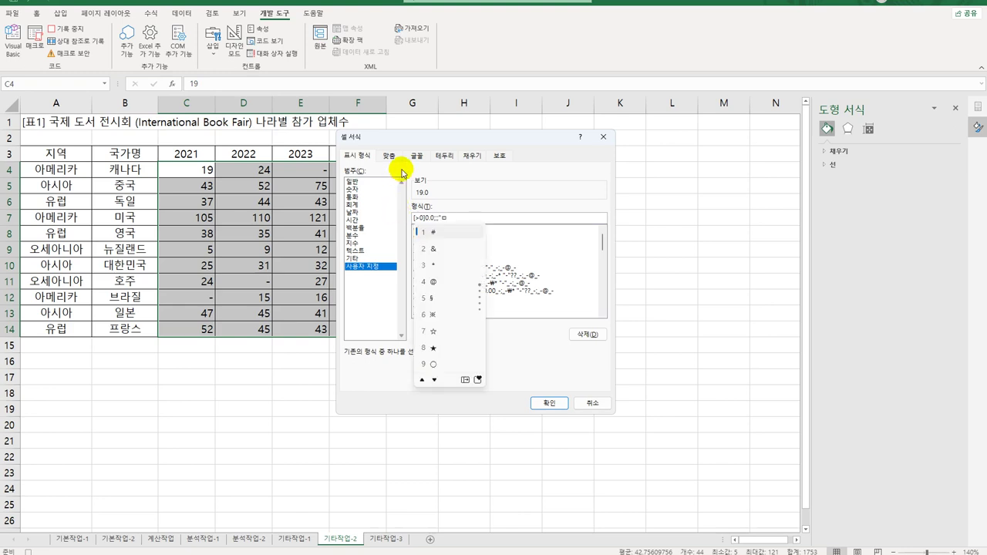
pyautogui.click(434, 314)
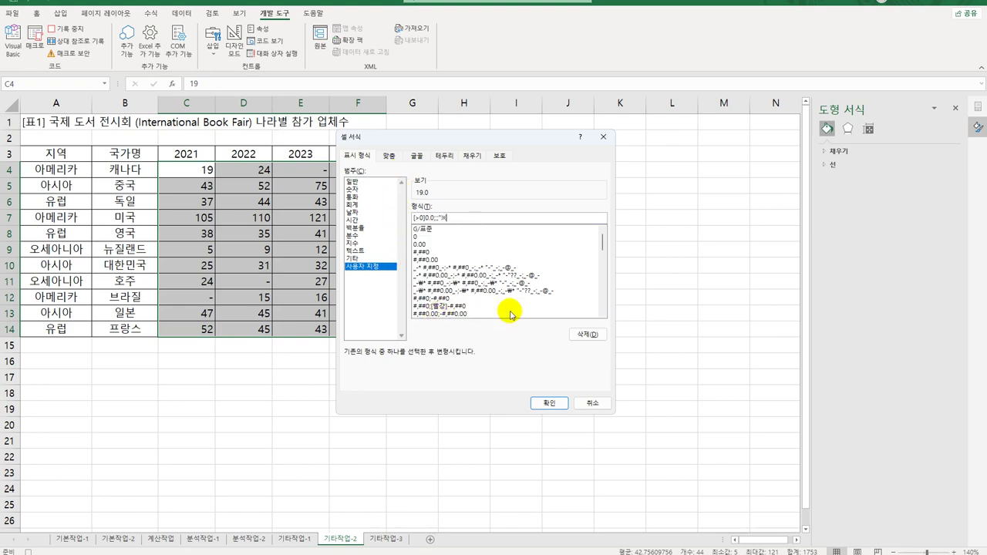
pyautogui.write('"')
pyautogui.click(549, 402)
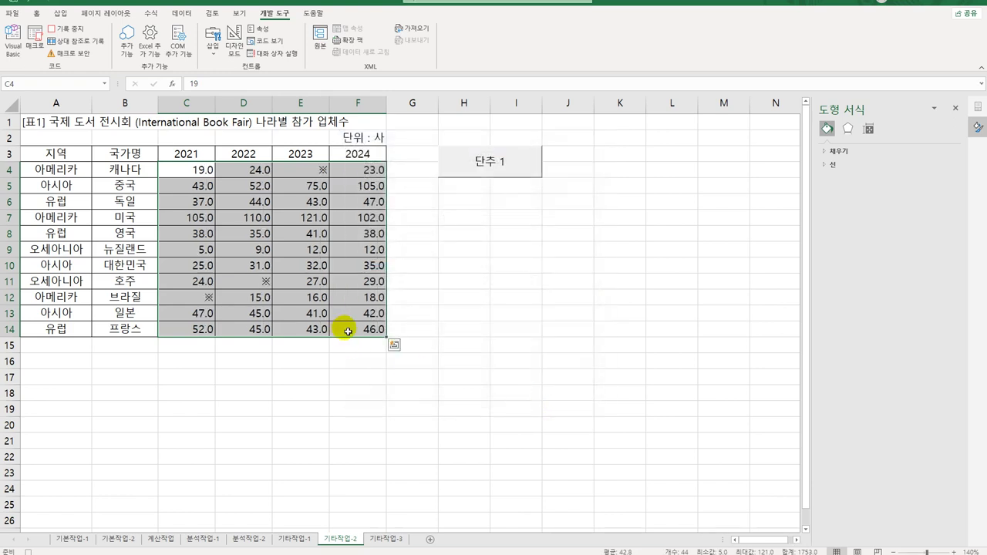
pyautogui.click(348, 330)
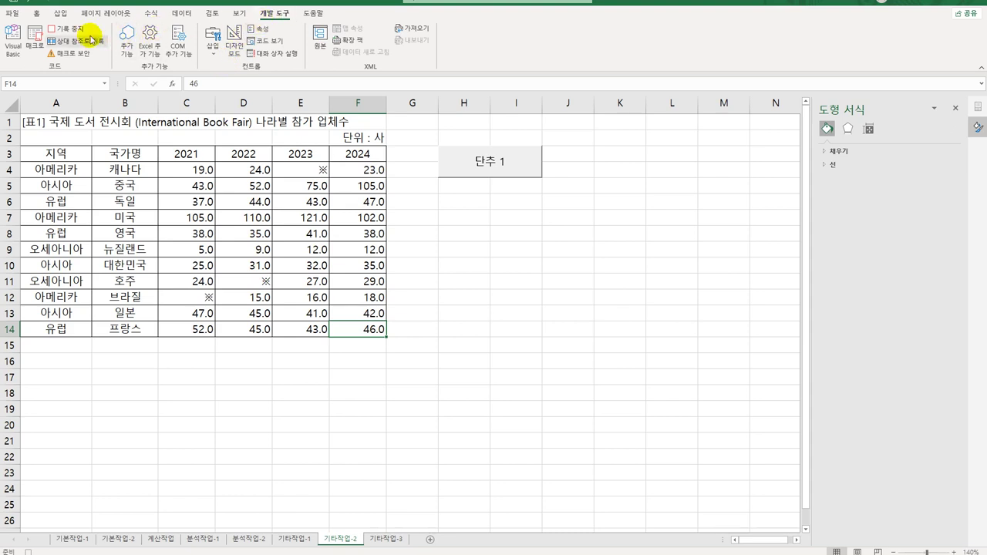
pyautogui.click(68, 29)
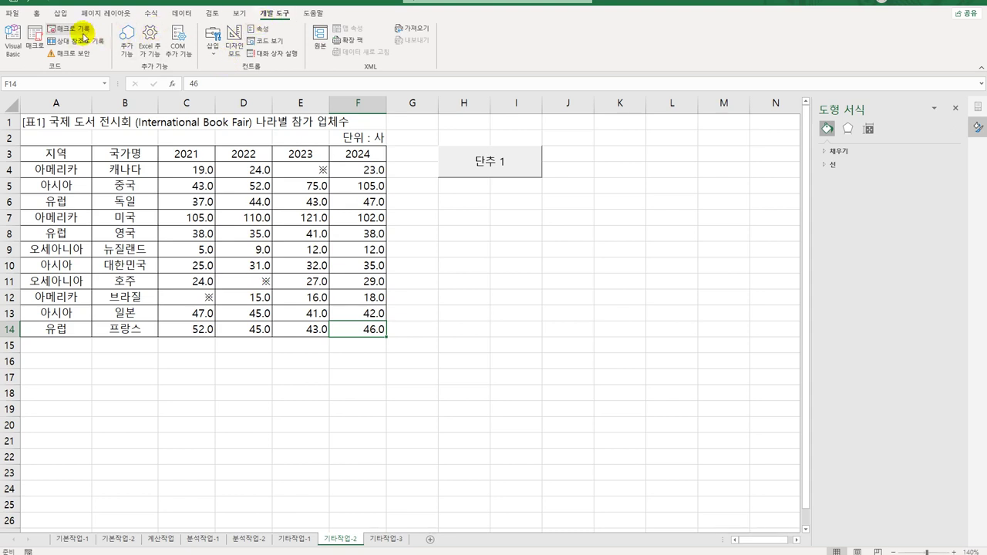
# Change the form button's label text to 서식적용
pyautogui.rightClick(488, 164)
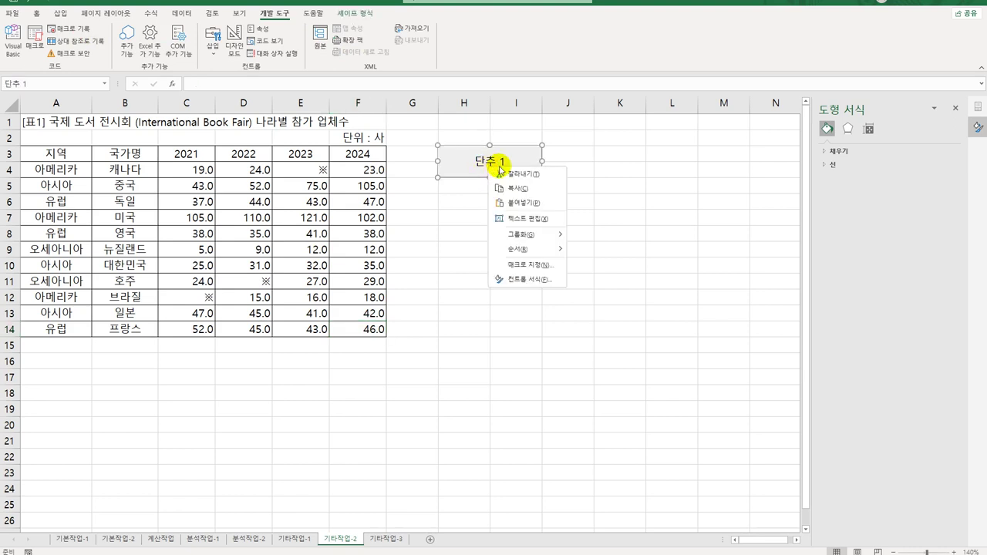
pyautogui.click(517, 219)
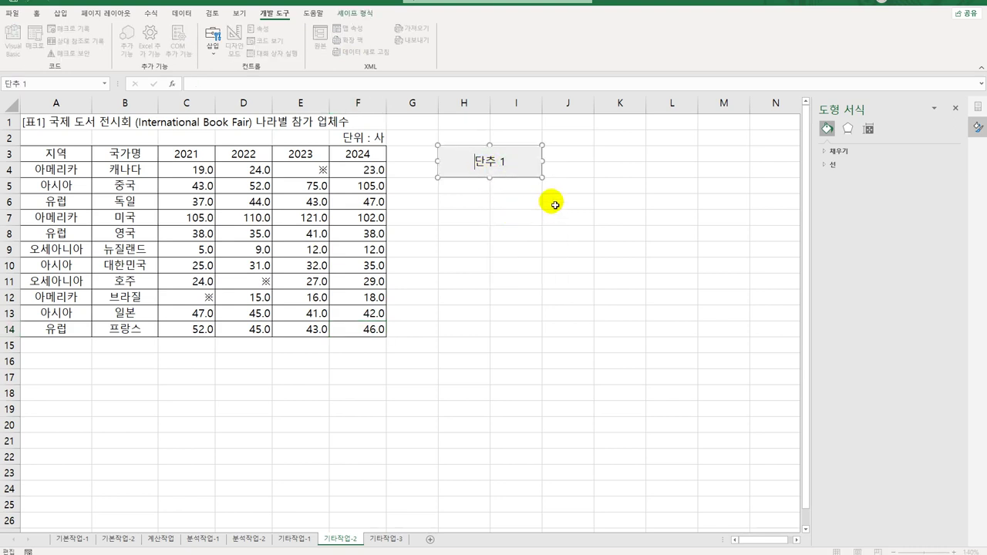
pyautogui.hotkey('ctrl', 'a')
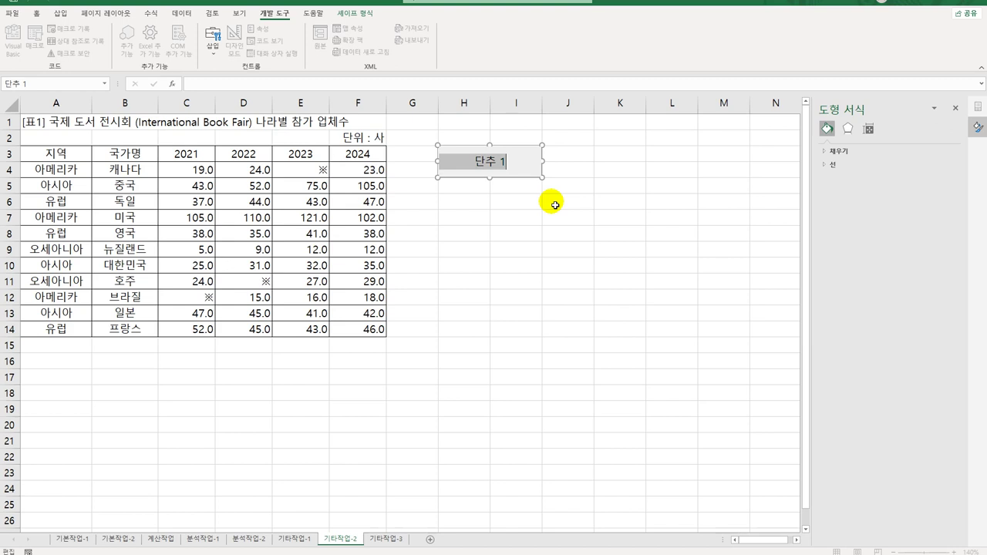
pyautogui.write('서식적용')
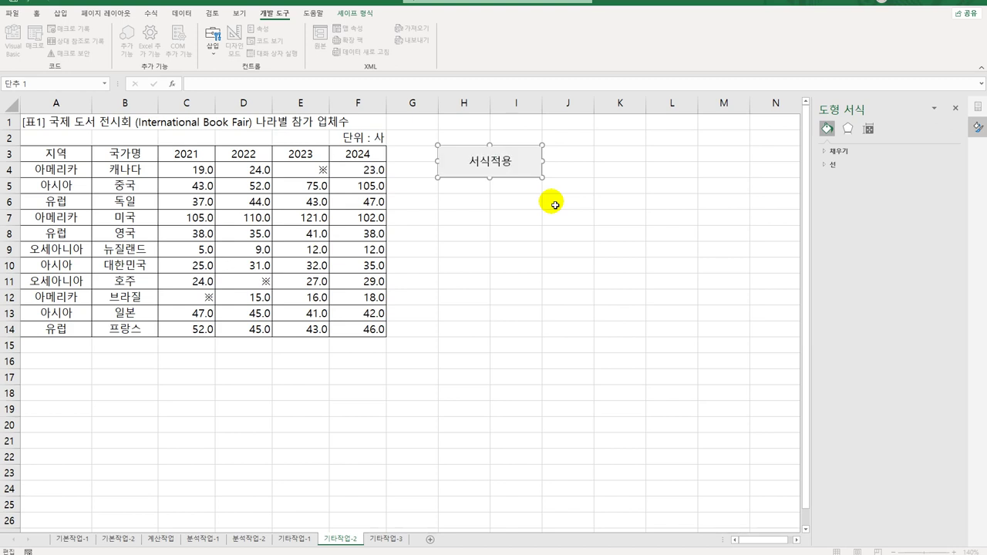
pyautogui.click(555, 204)
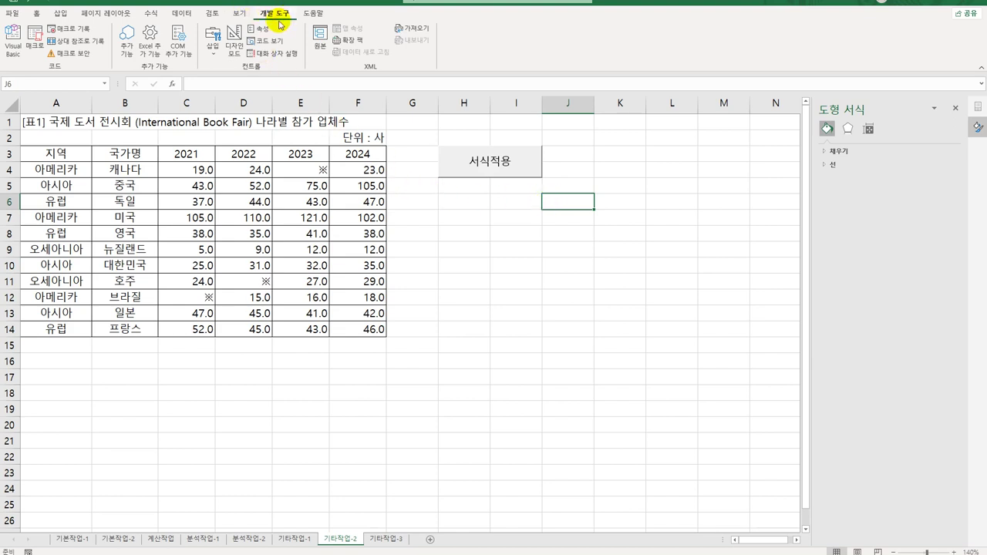
# Draw a second form control button covering cells H6:I7 on the 기타작업-2 sheet
pyautogui.click(211, 44)
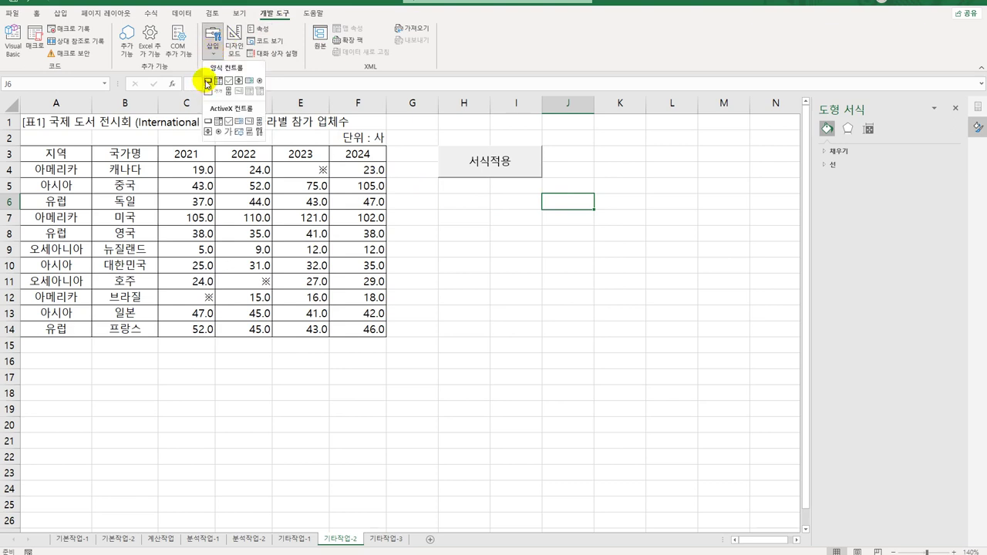
pyautogui.click(208, 82)
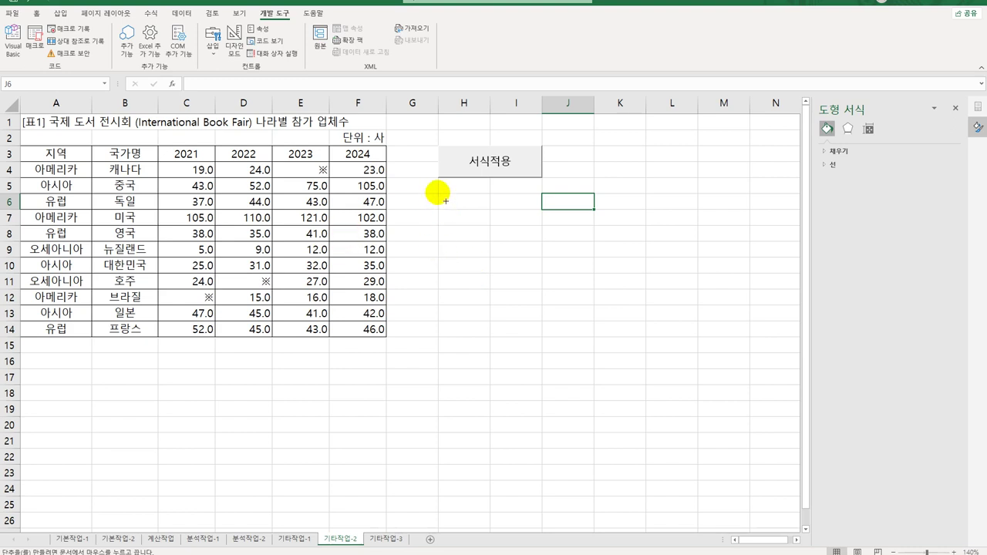
pyautogui.moveTo(456, 201); pyautogui.dragTo(529, 221)
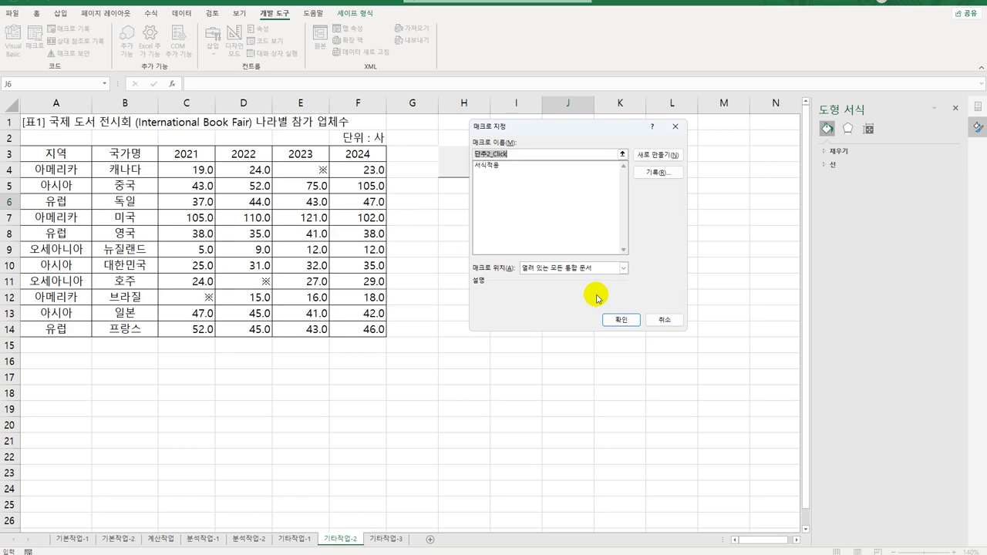
# Name the new button's macro 아이콘별 and start recording it in the current workbook
pyautogui.write('아이콘별')
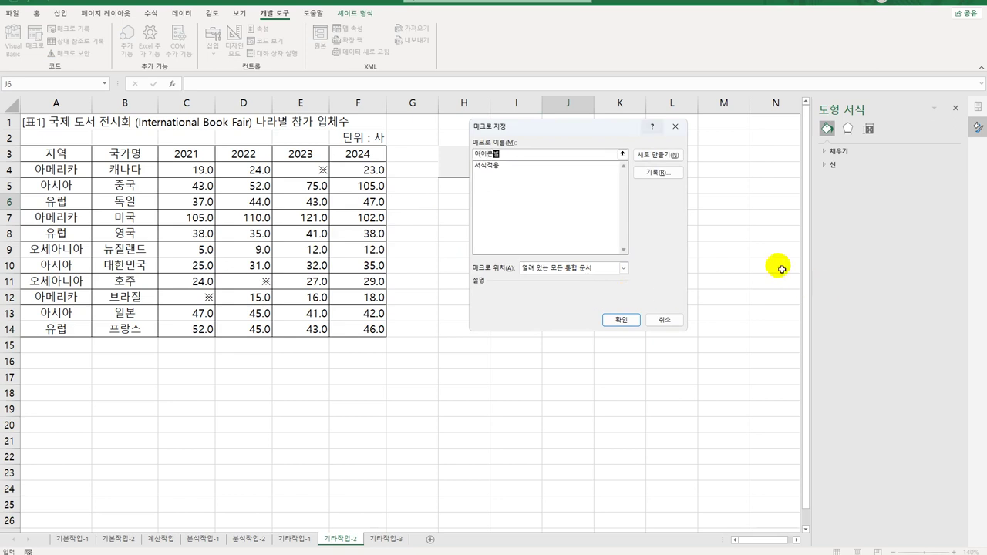
pyautogui.click(657, 172)
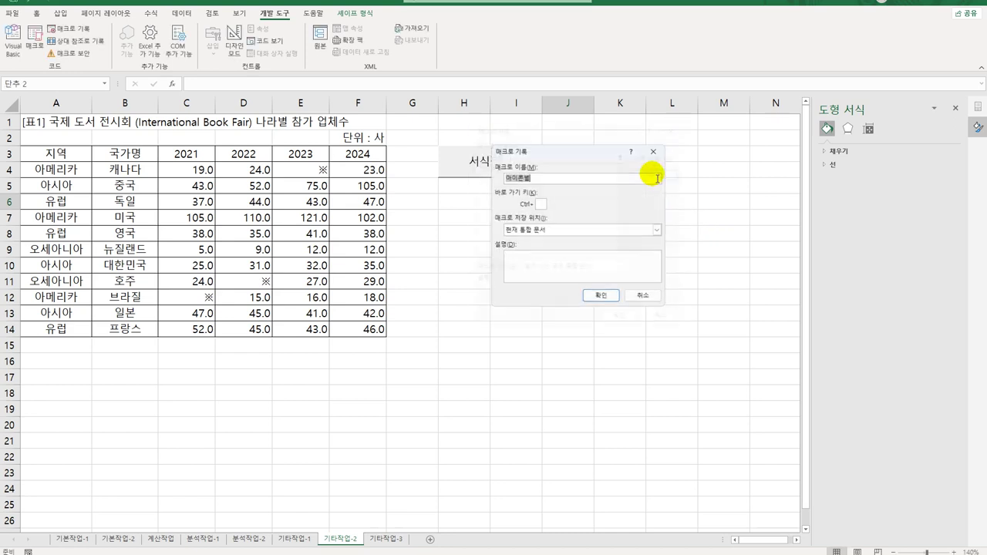
pyautogui.click(610, 297)
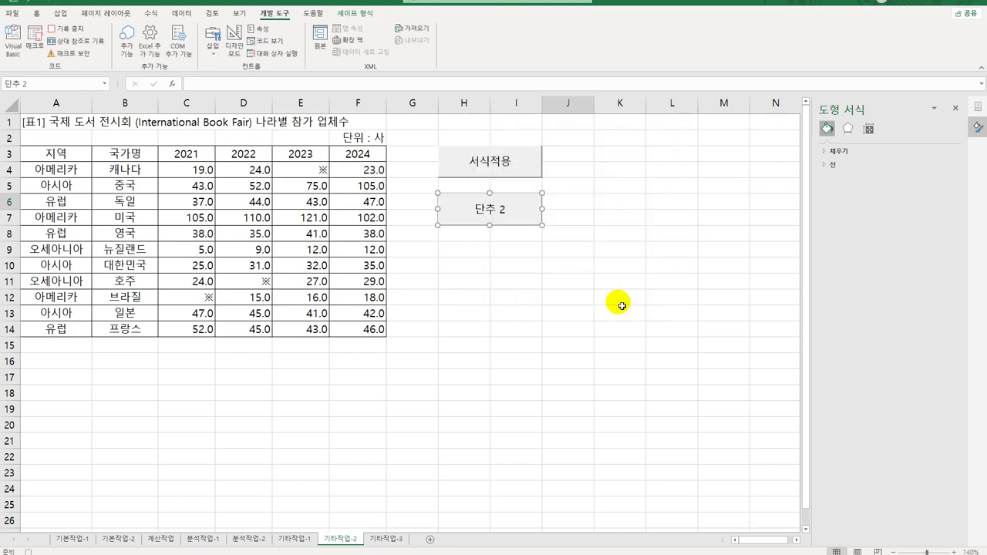
# Start a new conditional formatting rule for cells C4:F14 using the 아이콘 집합 format style with the three-star icons
pyautogui.moveTo(178, 169); pyautogui.dragTo(357, 330)
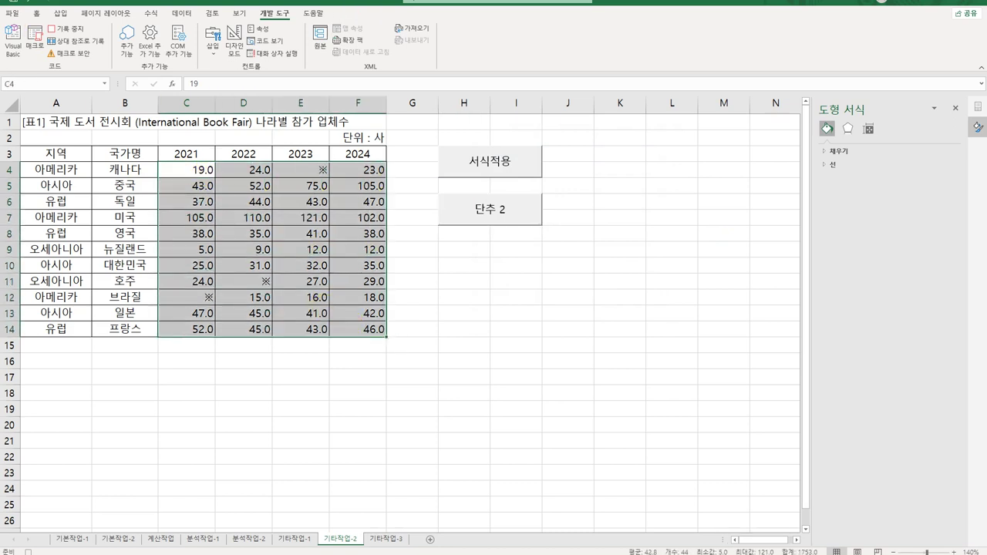
pyautogui.click(40, 14)
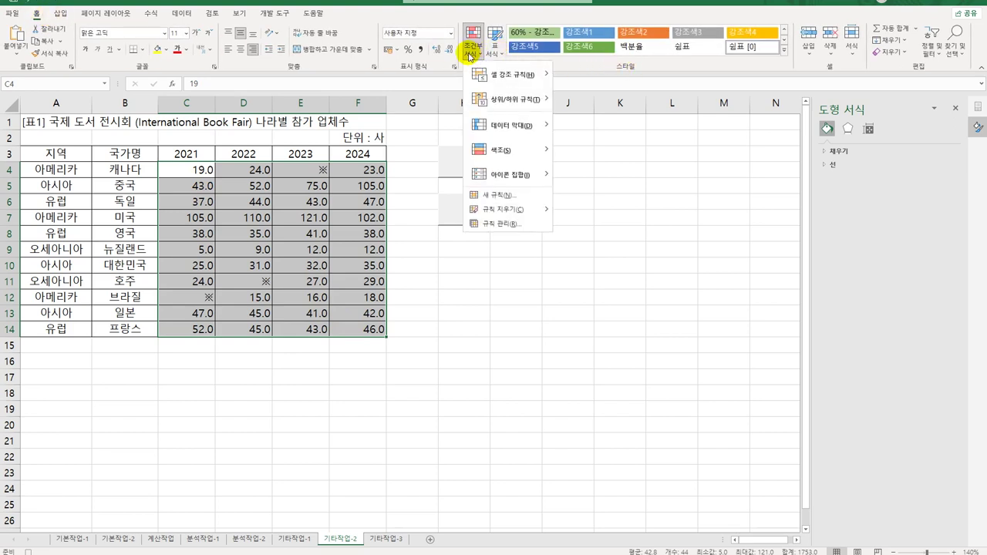
pyautogui.click(521, 200)
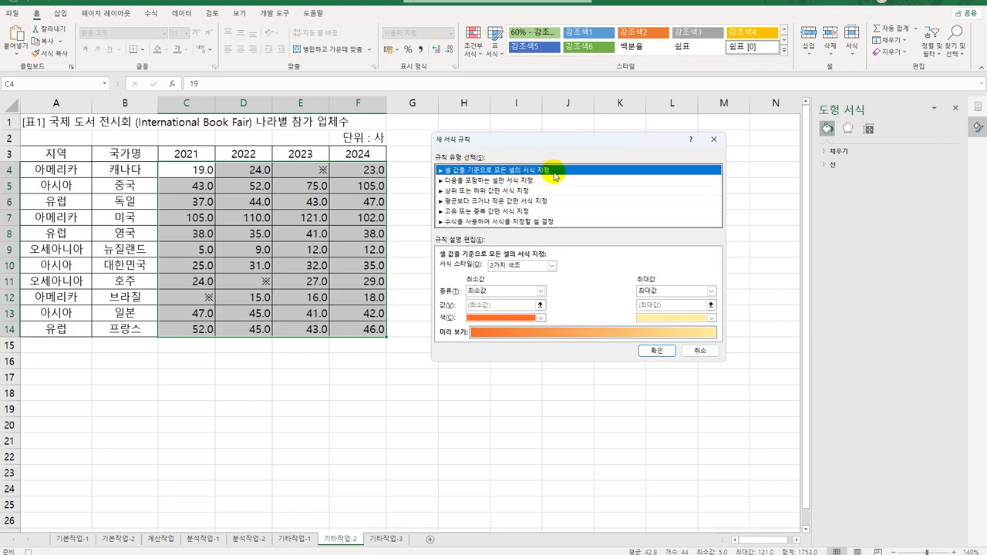
pyautogui.click(537, 264)
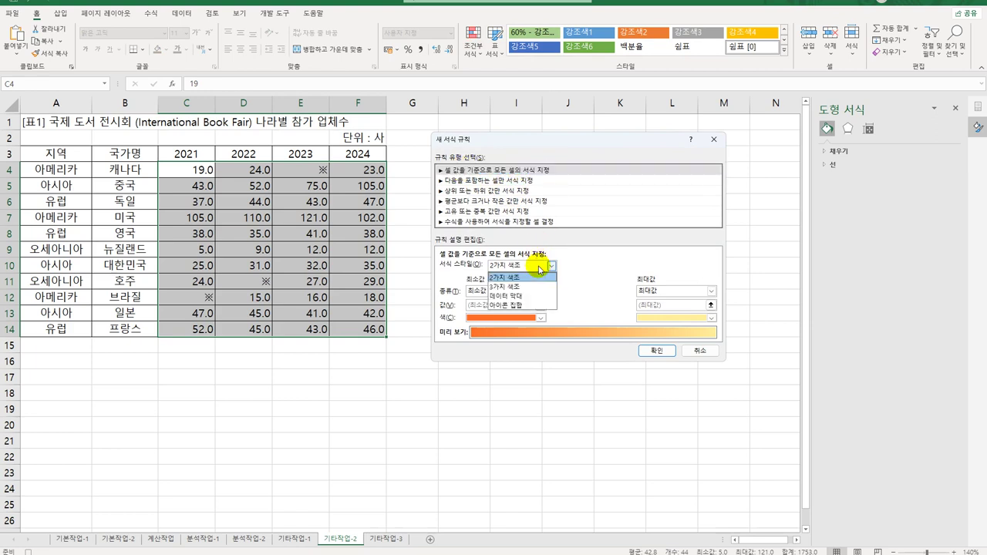
pyautogui.click(528, 305)
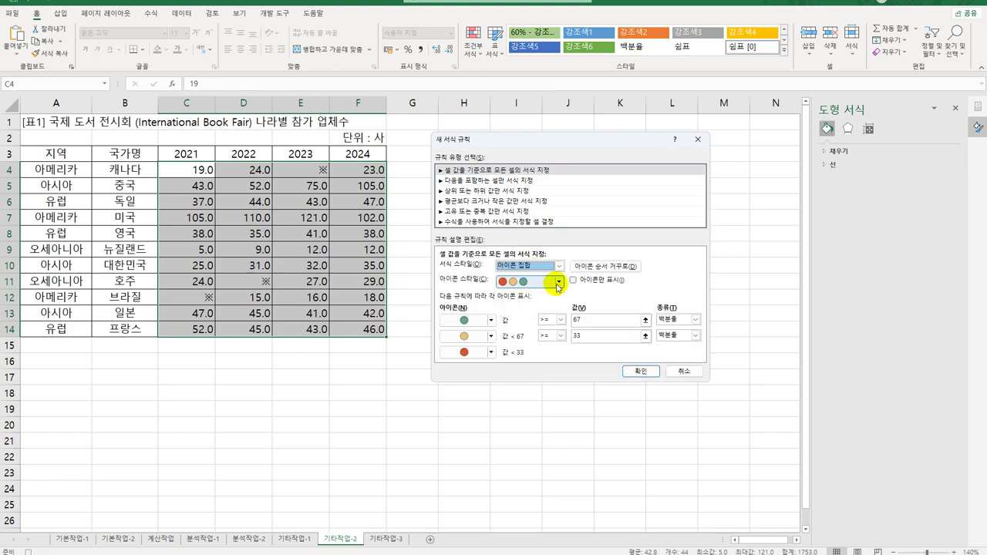
pyautogui.click(558, 285)
pyautogui.click(528, 360)
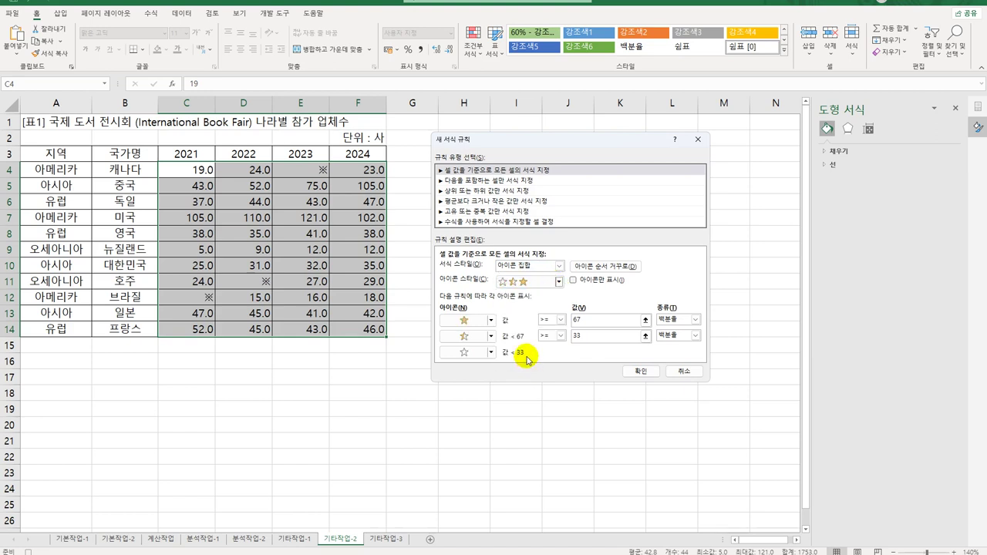
# Set both icon thresholds to type 숫자, with >= 100 for the full star and >= 30 for the half star
pyautogui.click(694, 320)
pyautogui.click(664, 330)
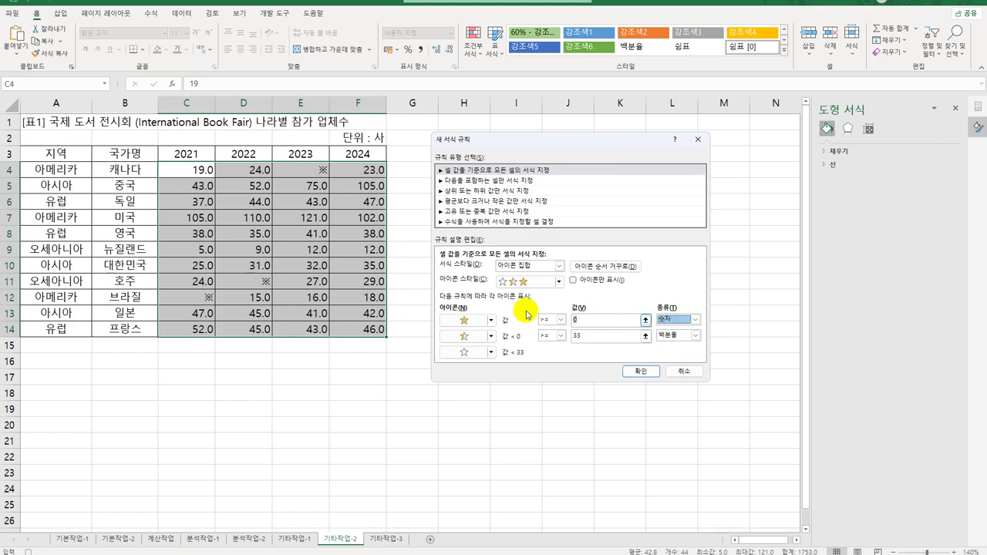
pyautogui.write('100')
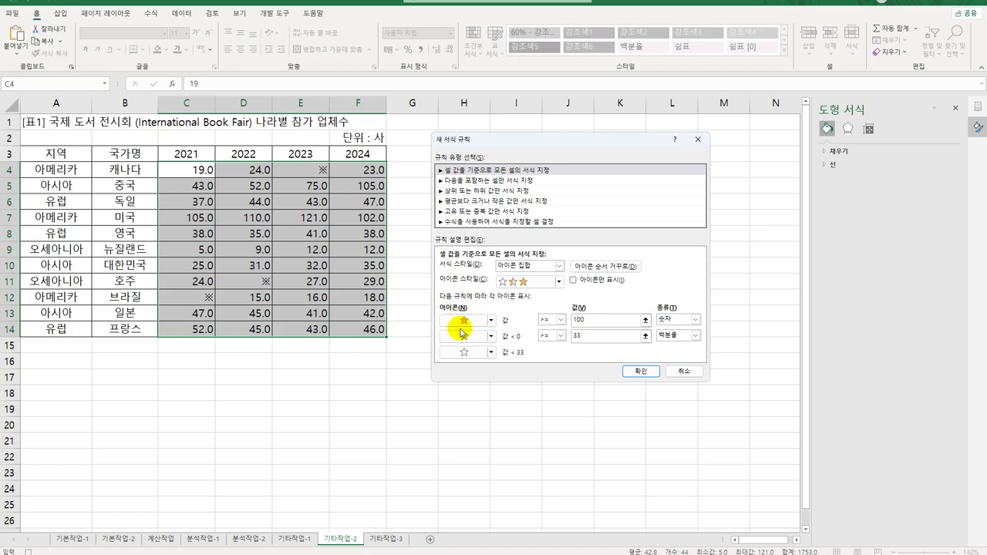
pyautogui.click(693, 336)
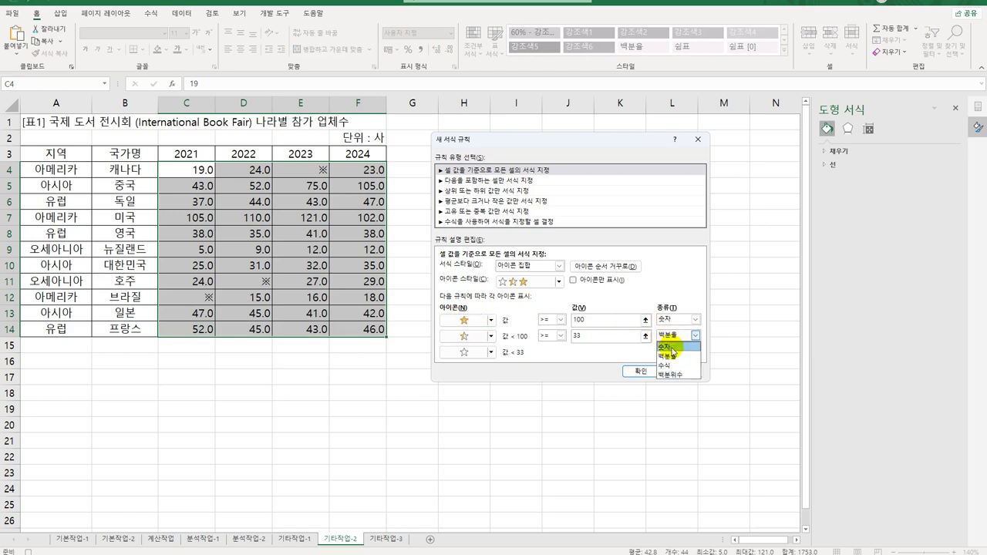
pyautogui.click(672, 347)
pyautogui.click(590, 336)
pyautogui.write('30')
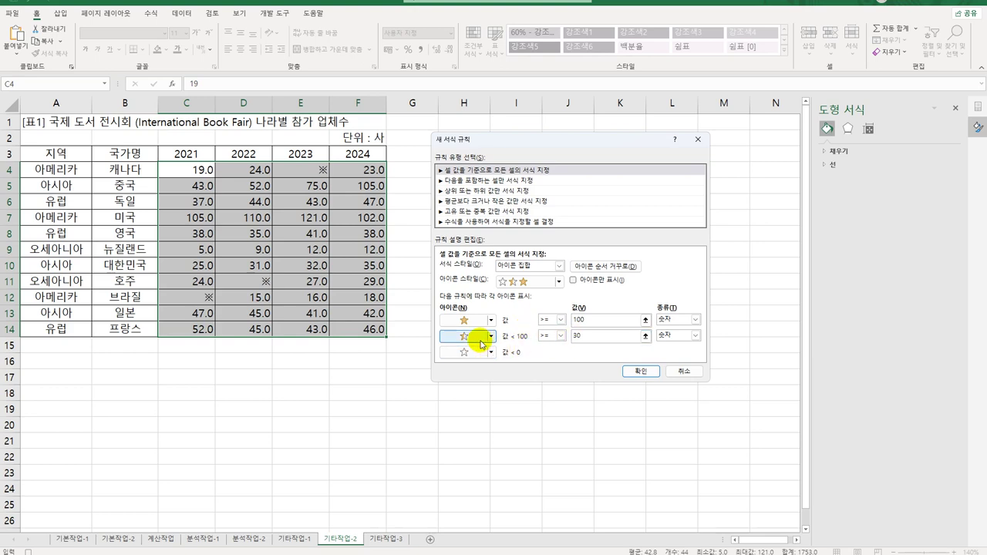
# Apply the star icon rule to the cells and stop recording the macro
pyautogui.click(632, 373)
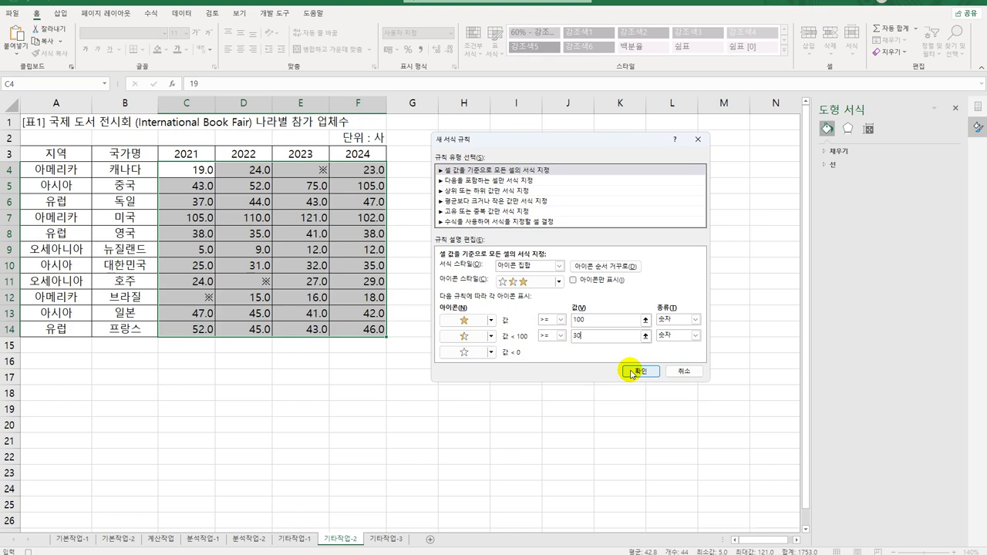
pyautogui.click(633, 372)
pyautogui.click(364, 336)
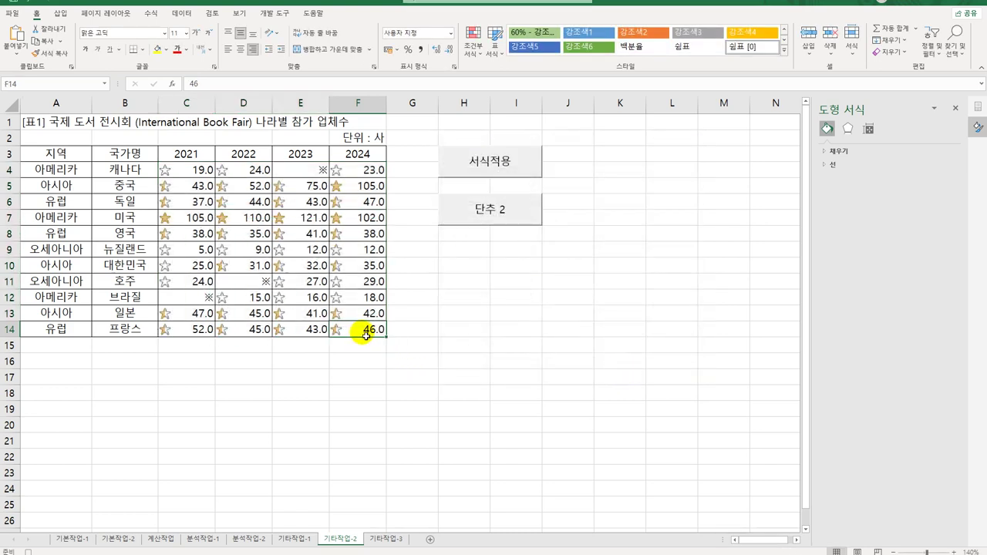
pyautogui.click(282, 15)
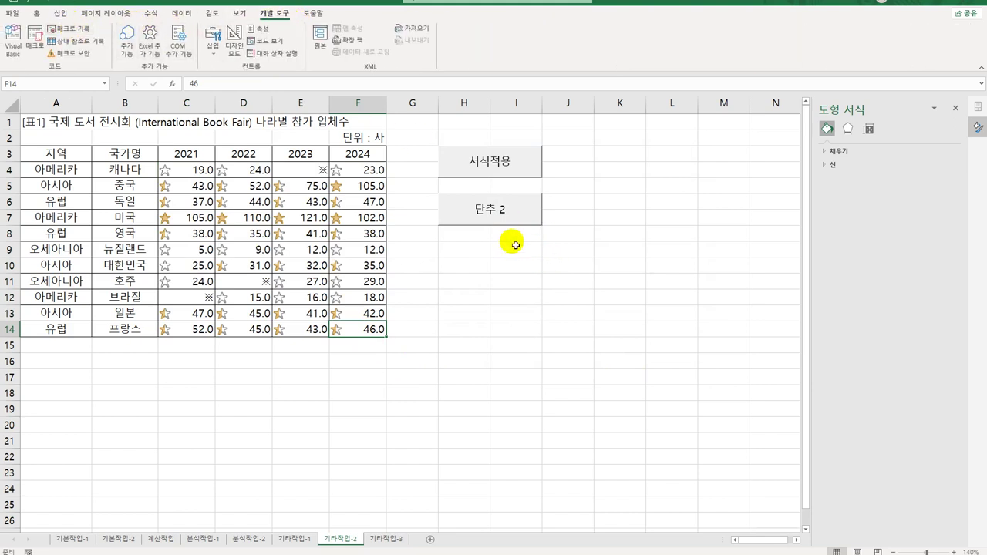
# Change the second form button's label text to 아이콘별
pyautogui.rightClick(490, 209)
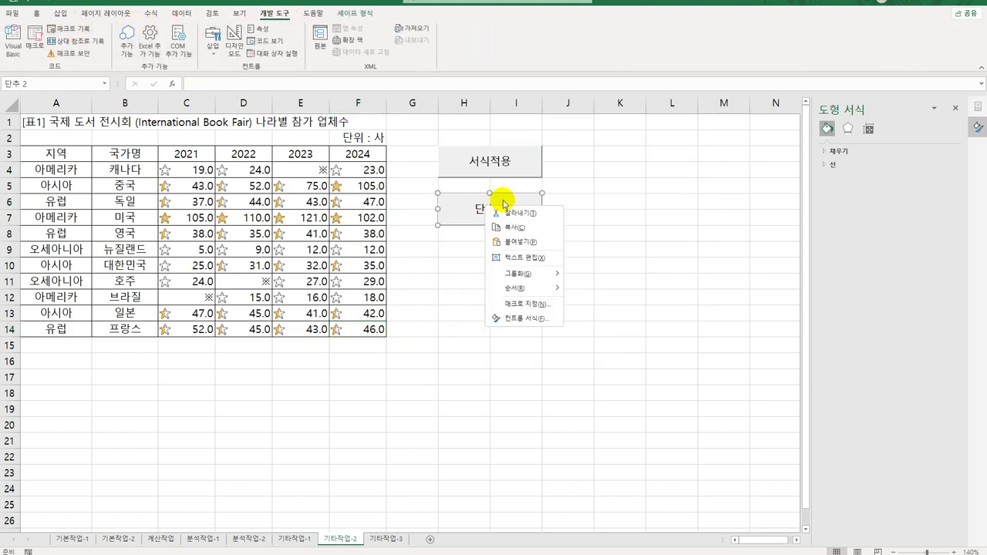
pyautogui.click(530, 257)
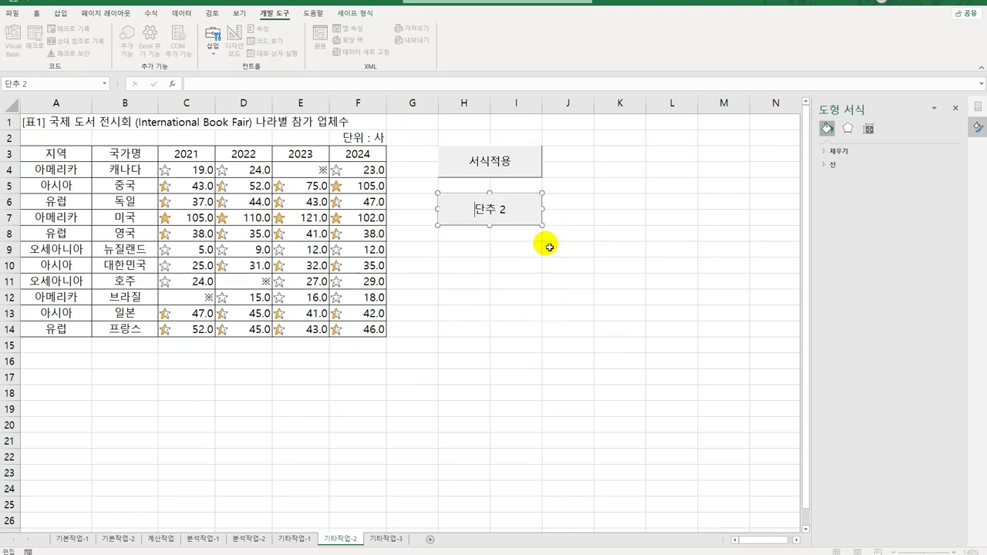
pyautogui.hotkey('ctrl', 'a')
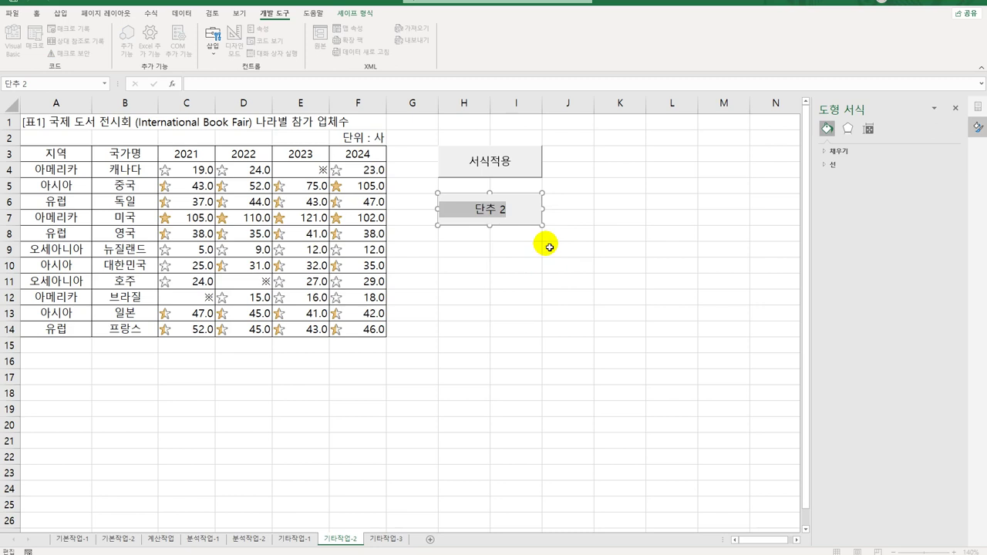
pyautogui.write('아이콘별')
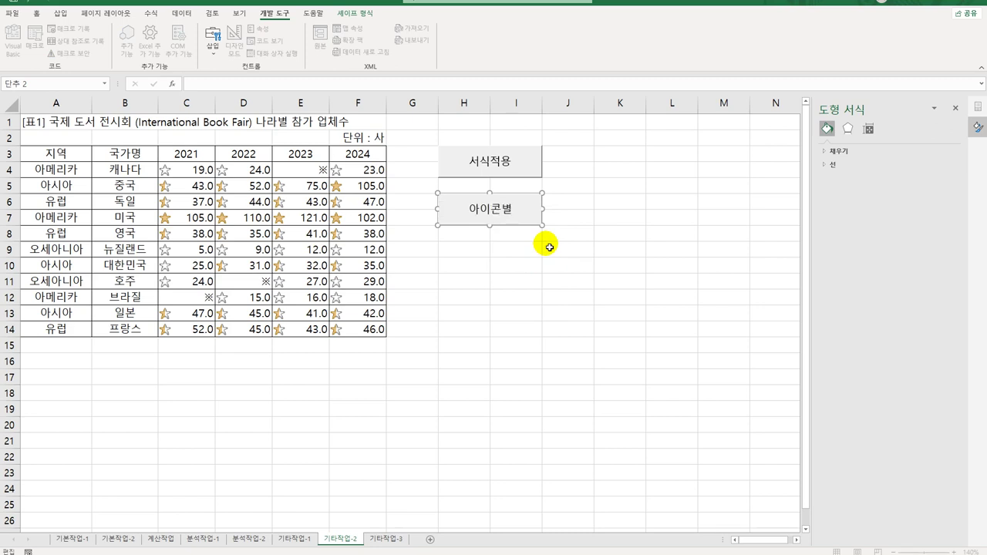
pyautogui.click(590, 317)
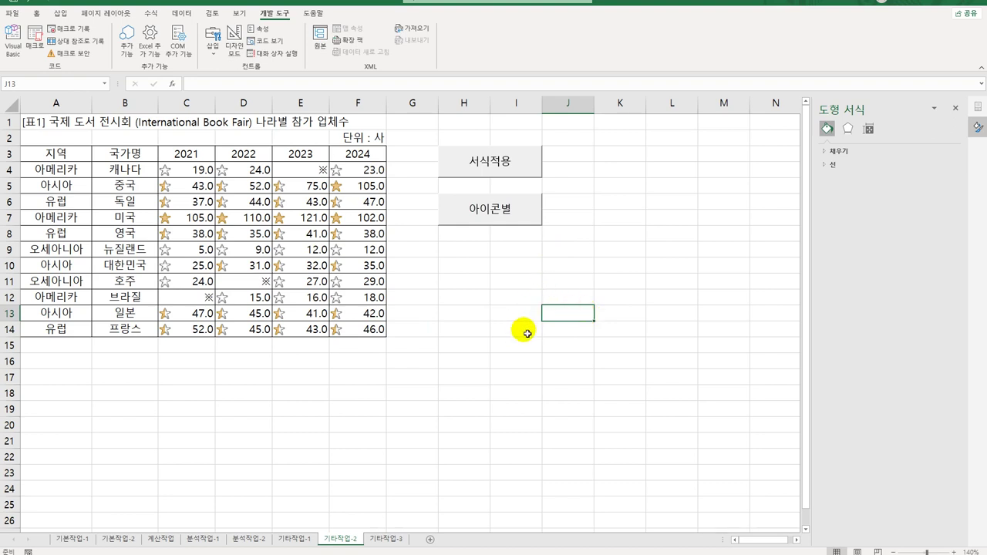
# On the 기타작업-3 sheet, turn on design mode and add 도서등록.Show to the 도서등록 button's Click procedure
pyautogui.click(392, 539)
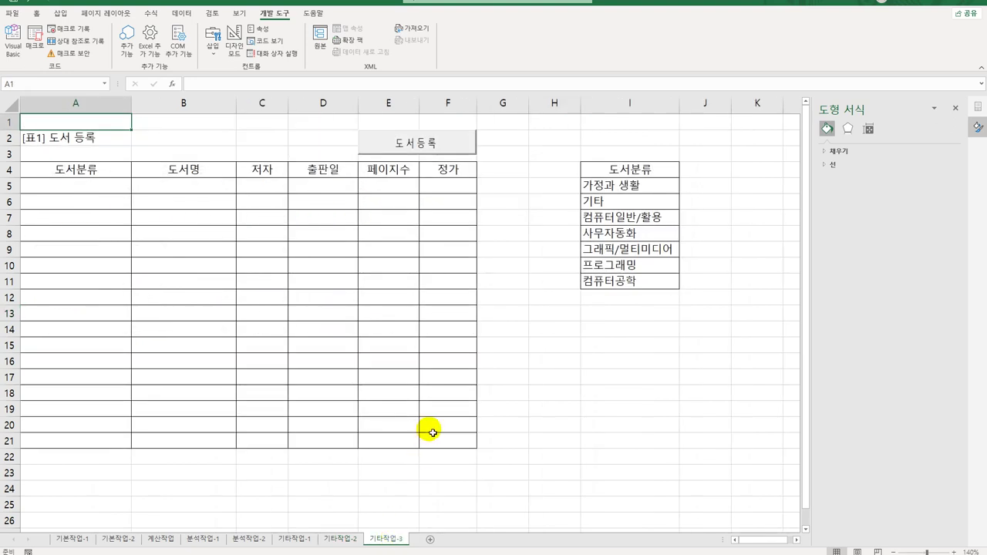
pyautogui.click(233, 42)
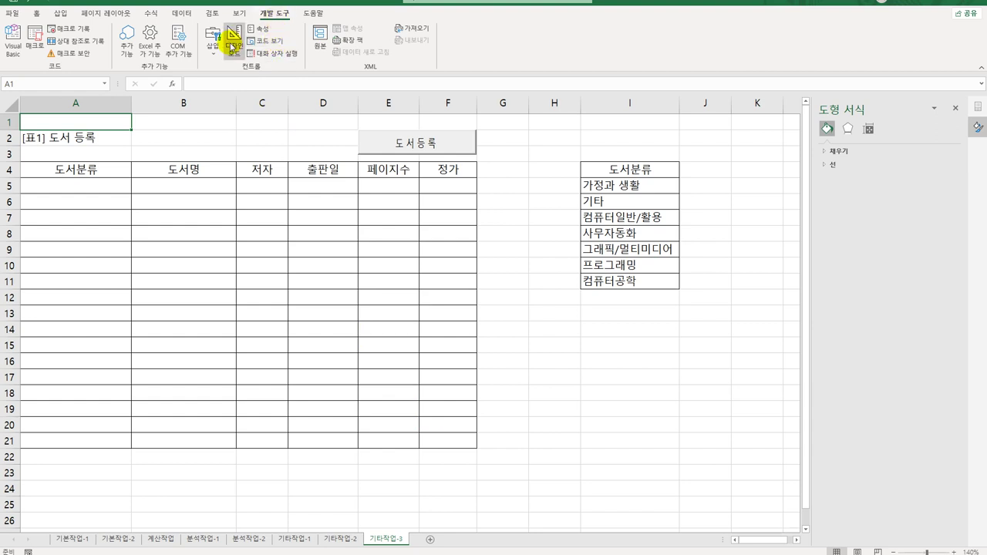
pyautogui.click(458, 146)
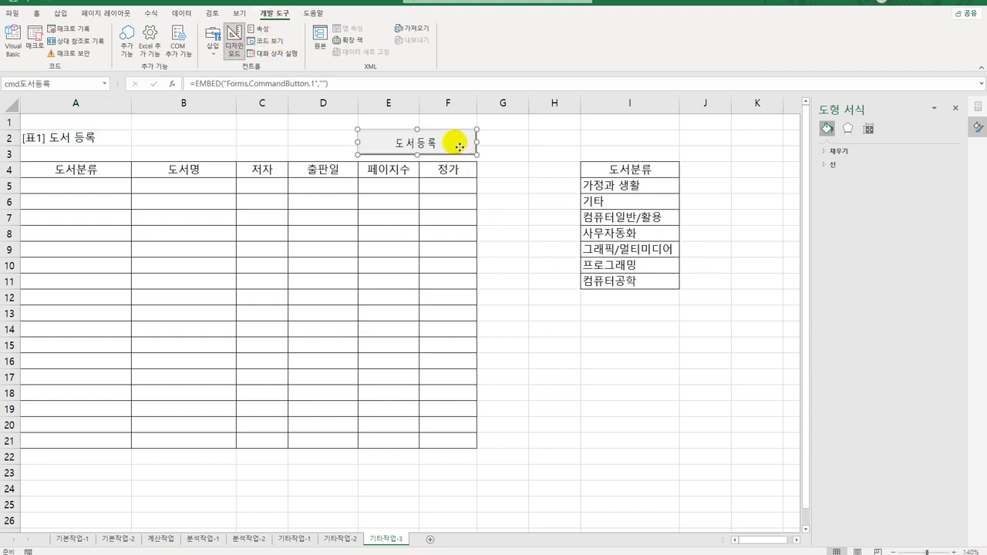
pyautogui.doubleClick(453, 144)
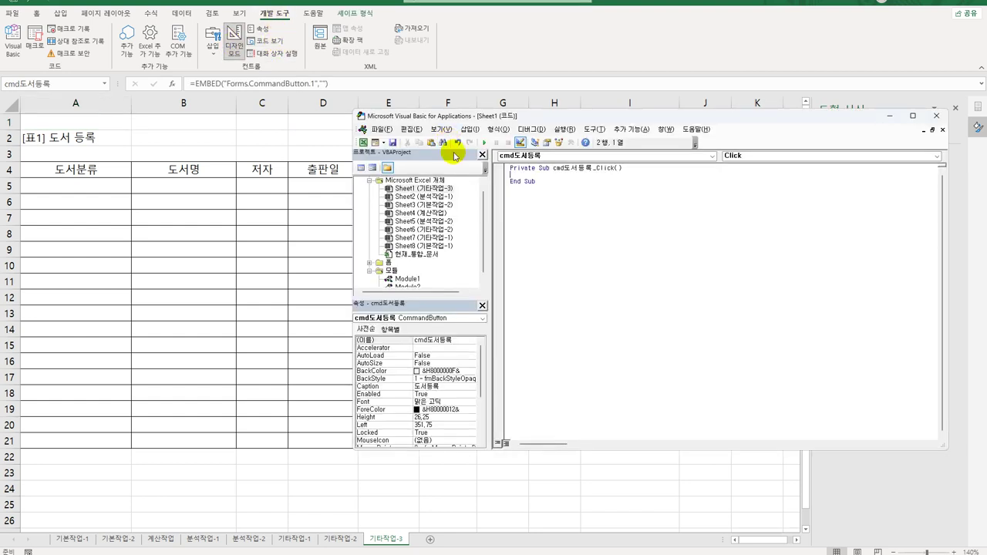
pyautogui.press('Tab')
pyautogui.write('도서등록')
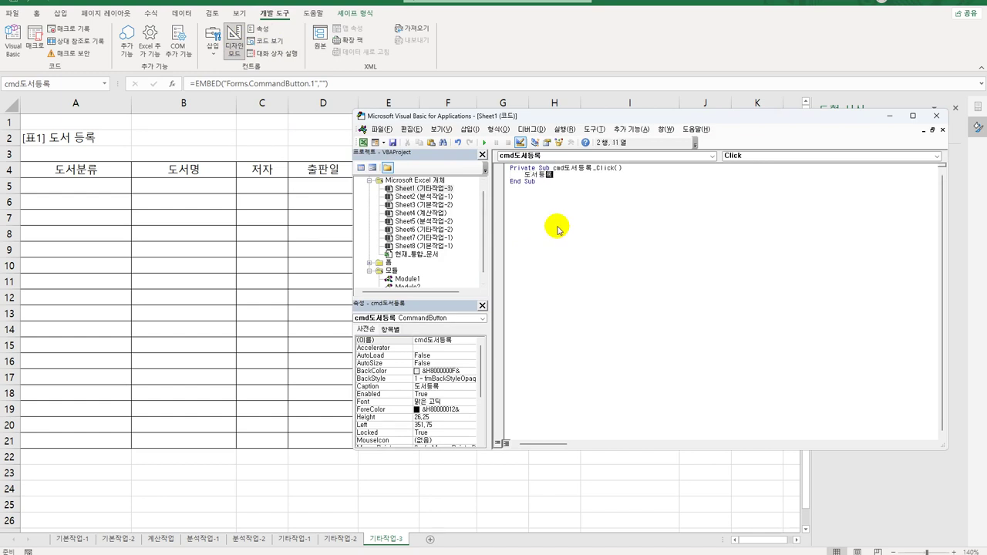
pyautogui.write('.Show')
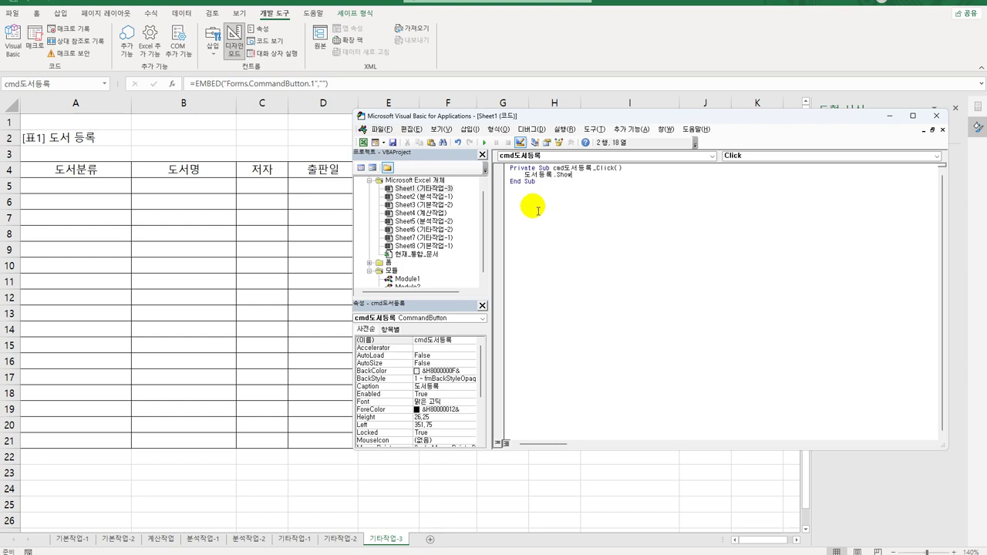
# Expand the project's forms folder and open the code of the 도서등록 form
pyautogui.click(390, 264)
pyautogui.doubleClick(391, 265)
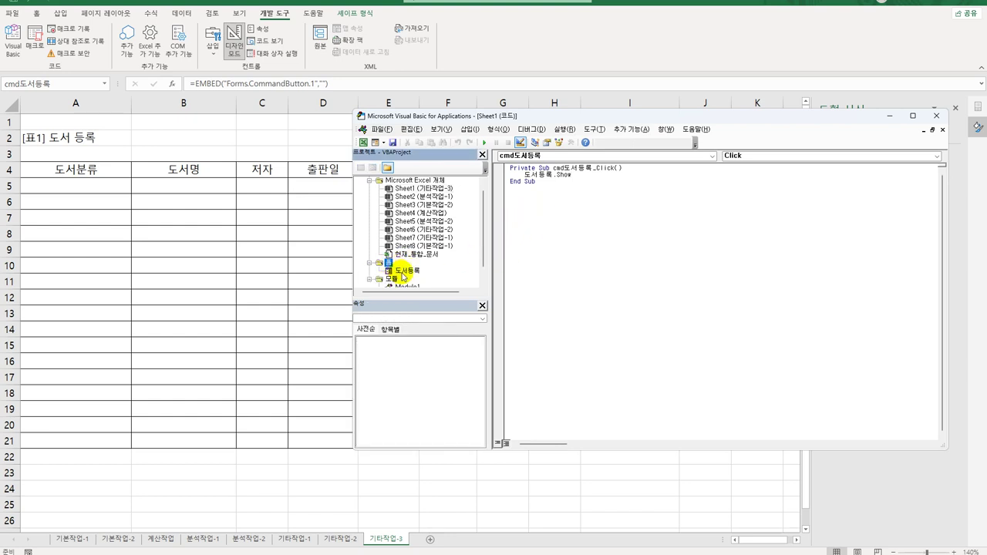
pyautogui.click(405, 271)
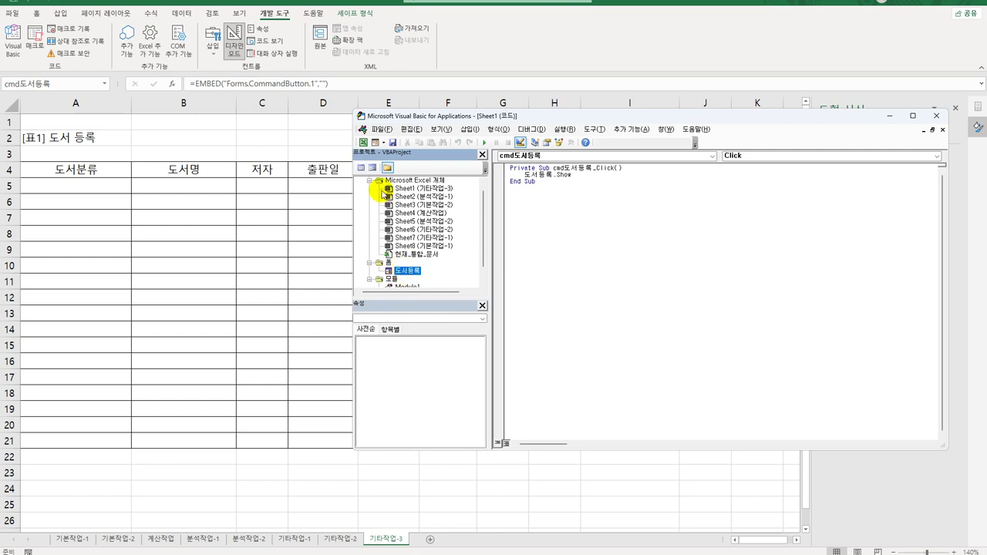
pyautogui.click(361, 167)
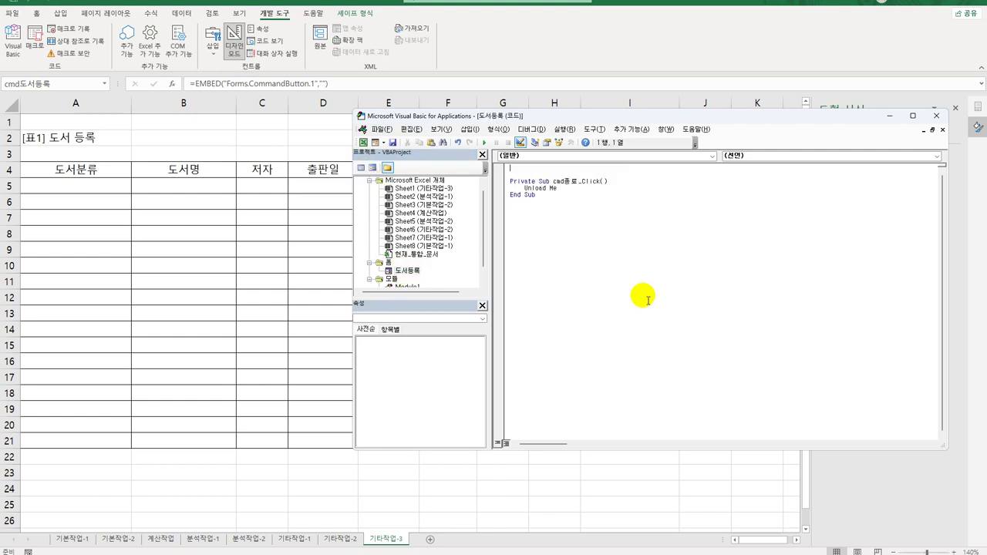
# Create the form's UserForm_Initialize procedure and set lst도서분류.RowSource = "I5:I11" in it
pyautogui.click(592, 155)
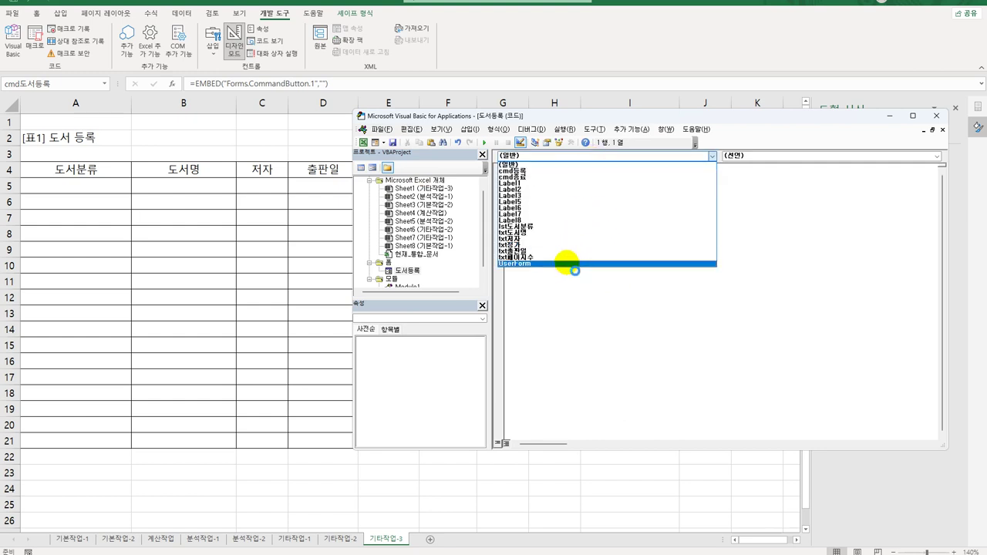
pyautogui.click(572, 264)
pyautogui.click(757, 156)
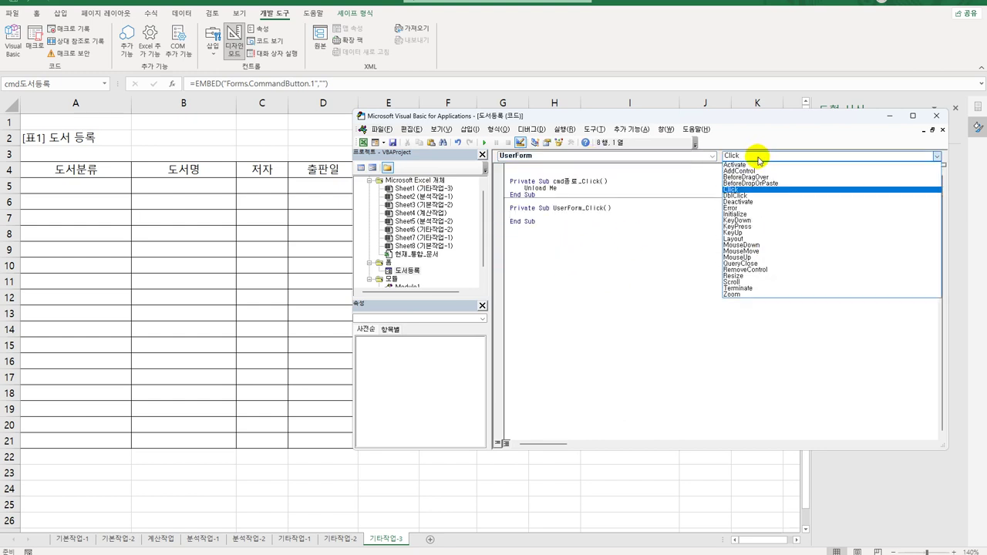
pyautogui.click(751, 214)
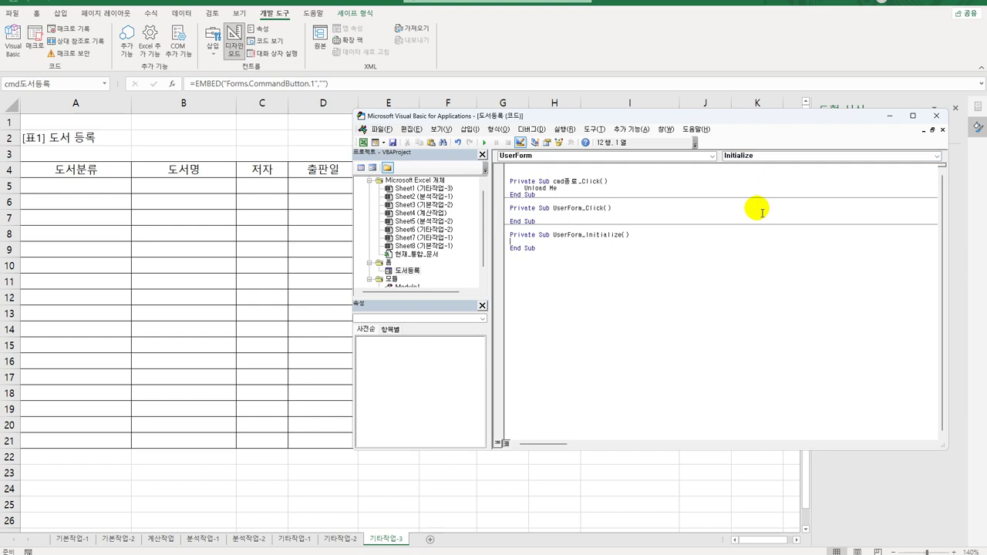
pyautogui.press('Tab')
pyautogui.write('lst')
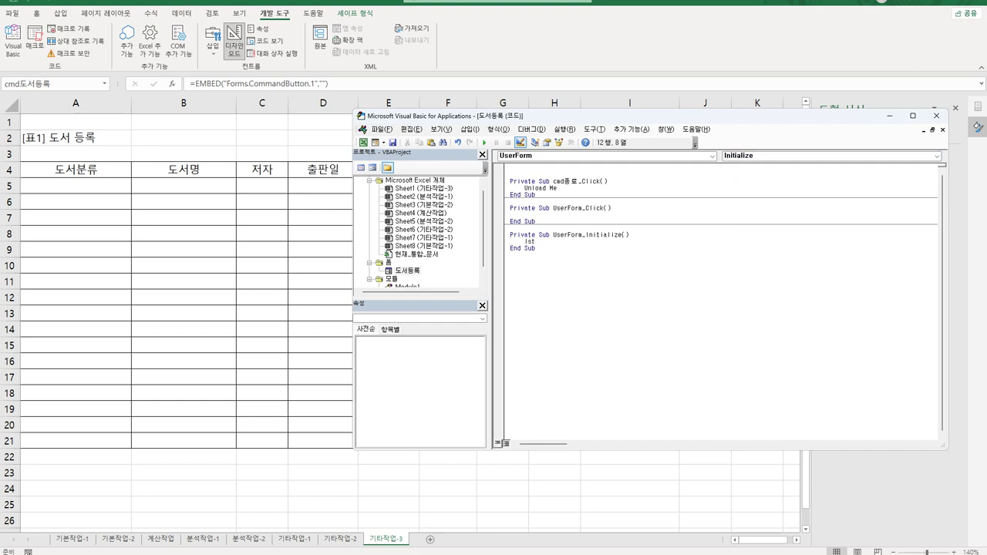
pyautogui.write('도서분류.RowSource = "I5:I11"')
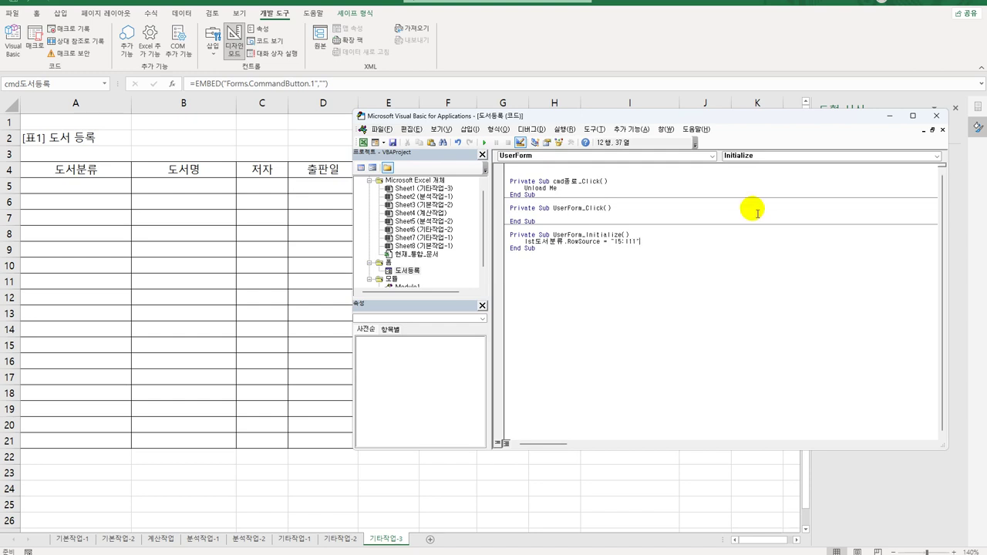
pyautogui.click(606, 313)
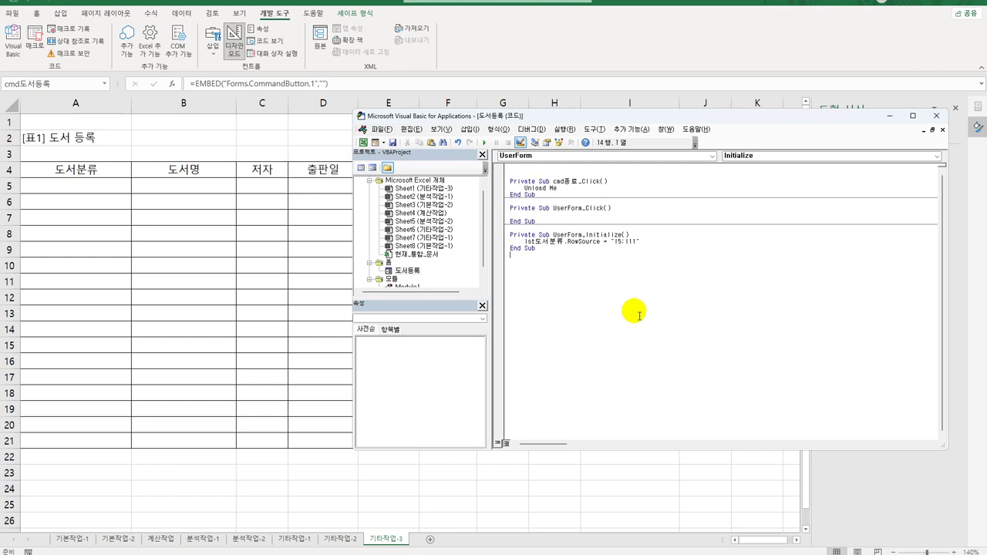
# Display the 도서등록 form design and create the Click procedure for its 등록 button
pyautogui.doubleClick(408, 269)
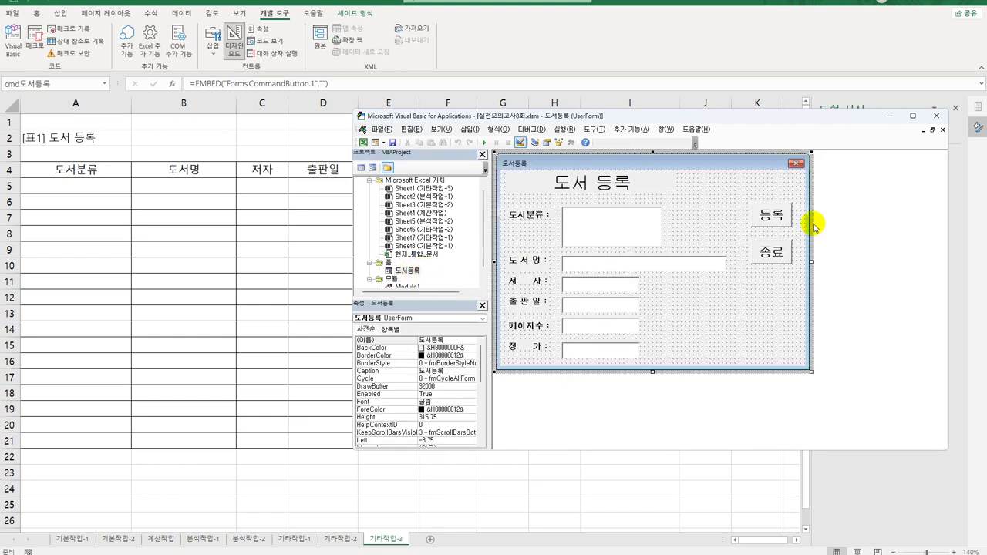
pyautogui.click(768, 222)
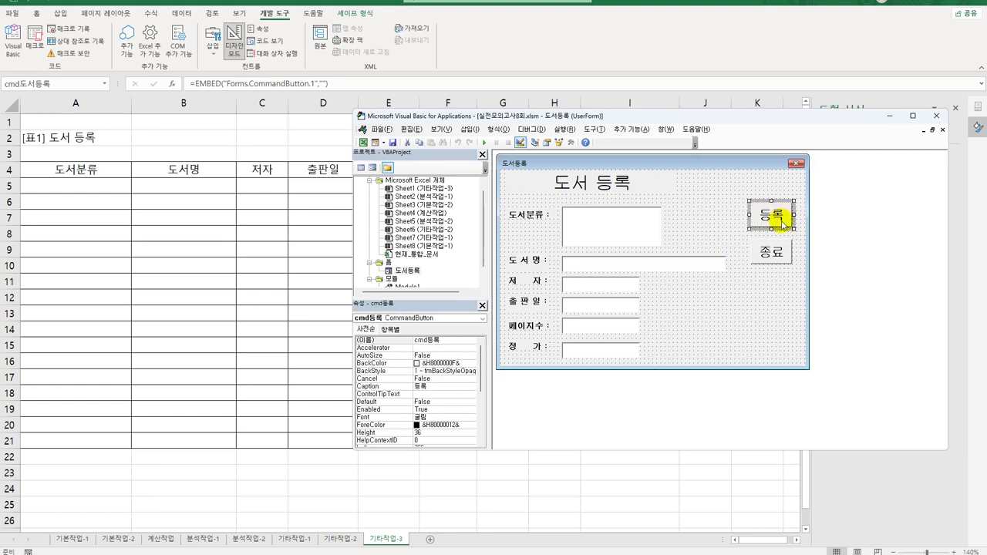
pyautogui.doubleClick(777, 219)
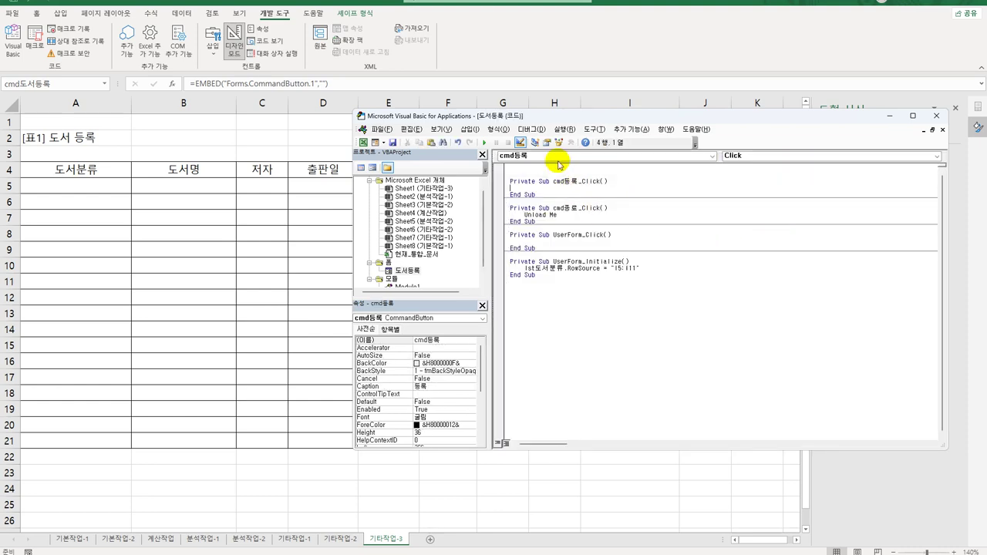
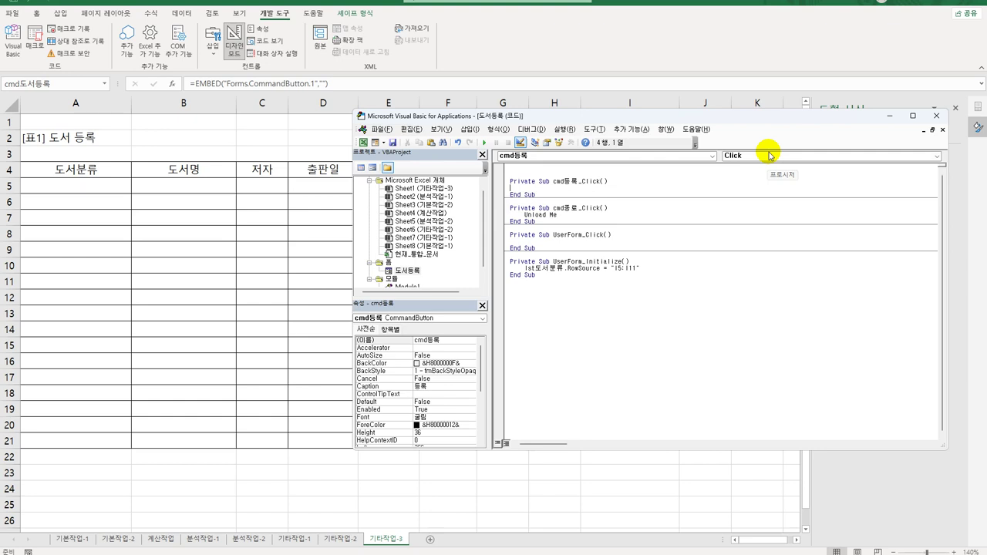
# Start an If IsNull(lst도서분류.Value) Then condition in the cmd등록_Click procedure
pyautogui.press('Return')
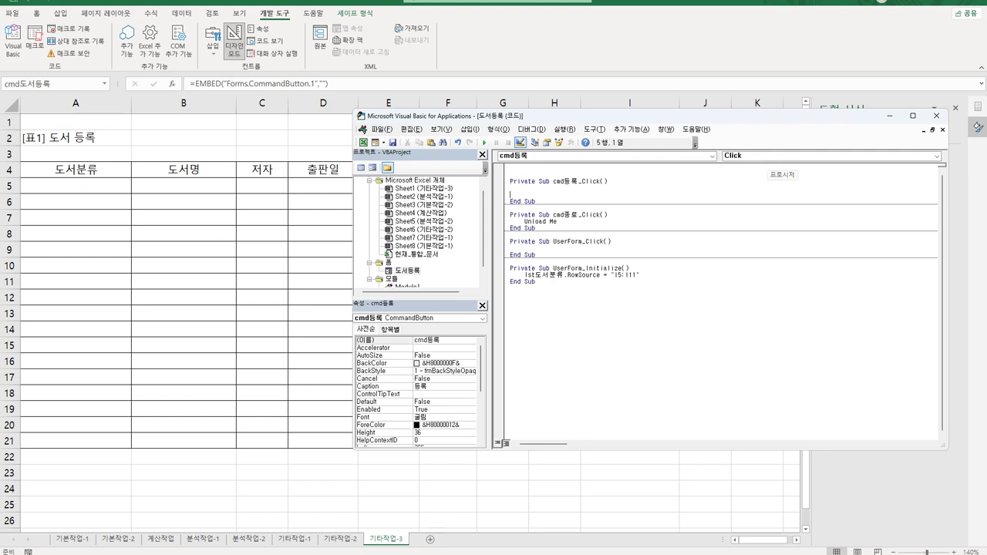
pyautogui.press('Tab')
pyautogui.write('if')
pyautogui.write('isnull(')
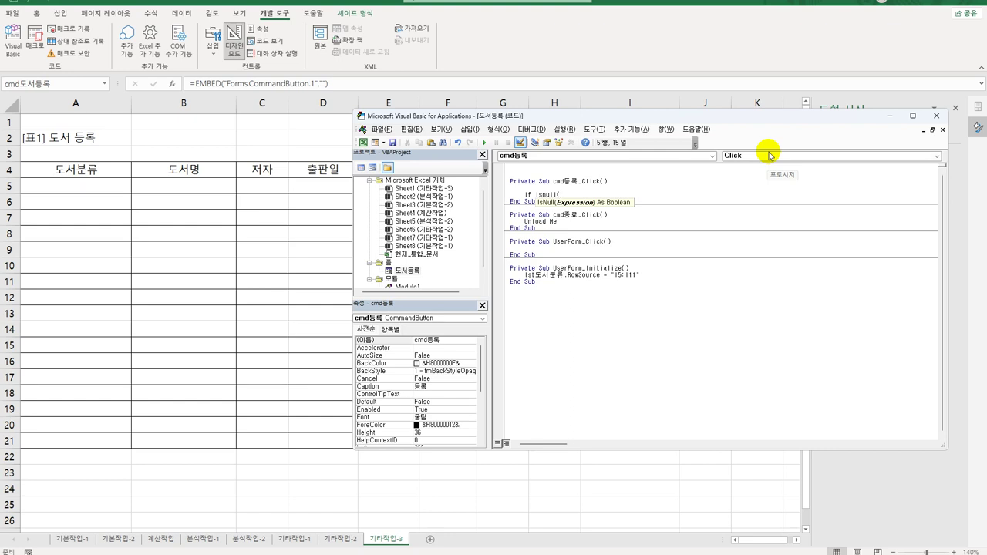
pyautogui.write('a')
pyautogui.write('도서분류.')
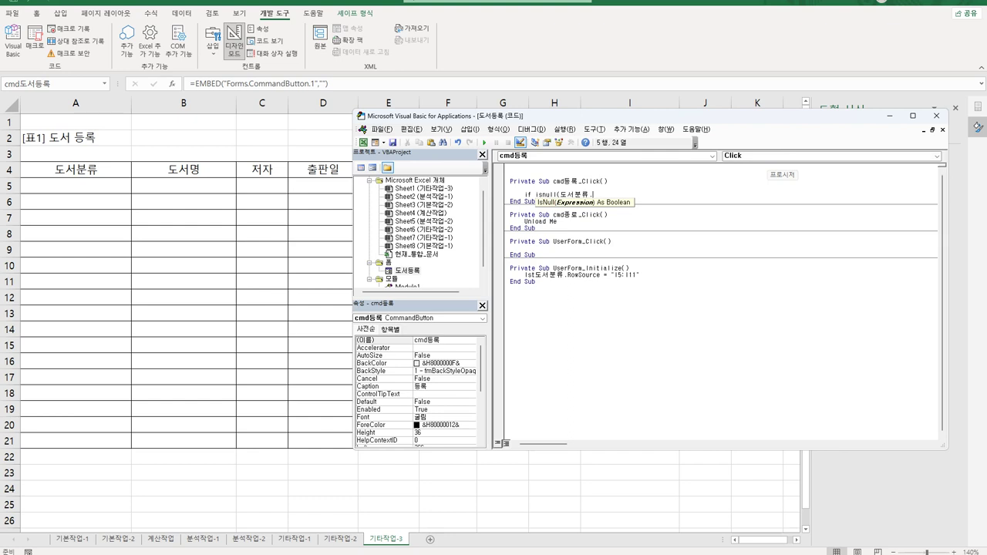
pyautogui.press('Left')
pyautogui.press('Left')
pyautogui.press('Left')
pyautogui.press('Left')
pyautogui.write('lst')
pyautogui.press('BackSpace')
pyautogui.write('.')
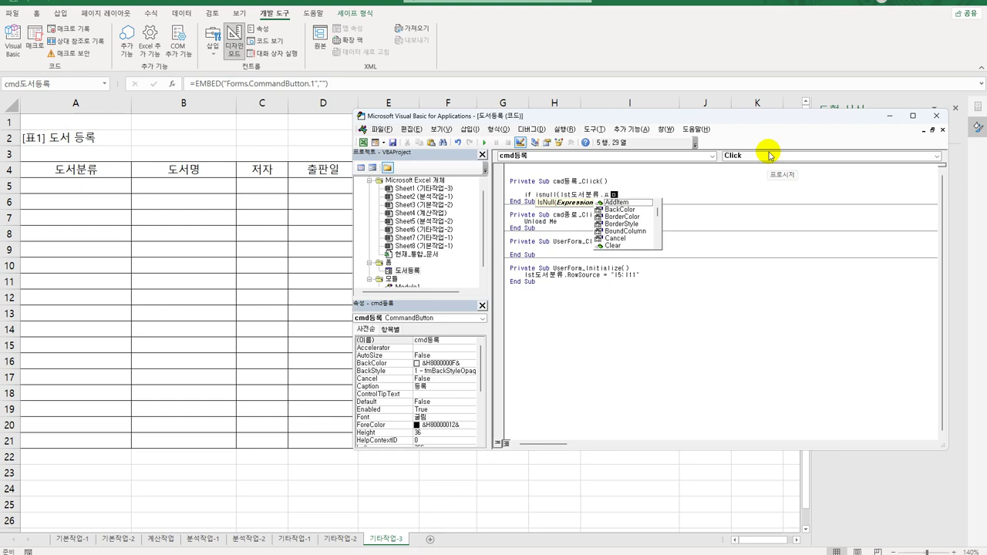
pyautogui.write('val')
pyautogui.press('Tab')
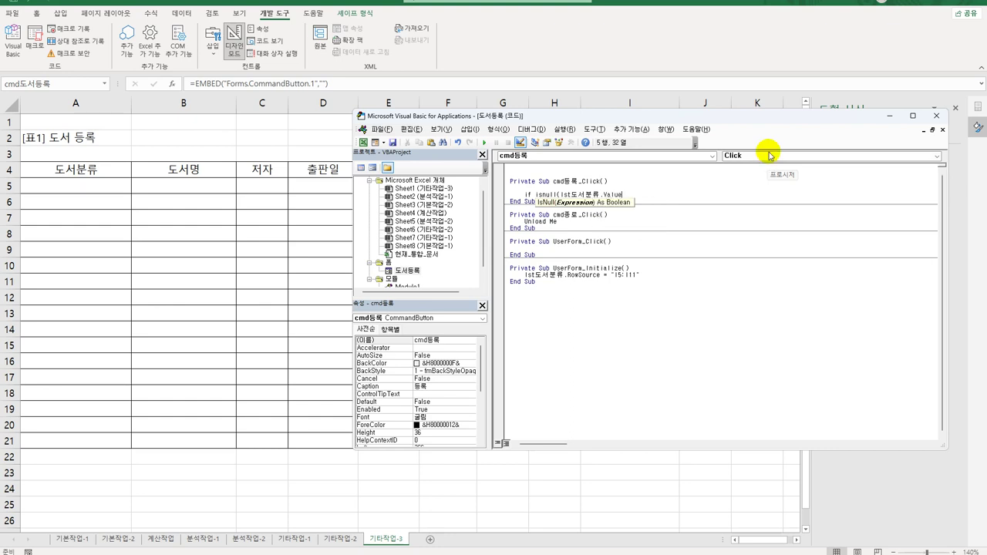
pyautogui.write(') ')
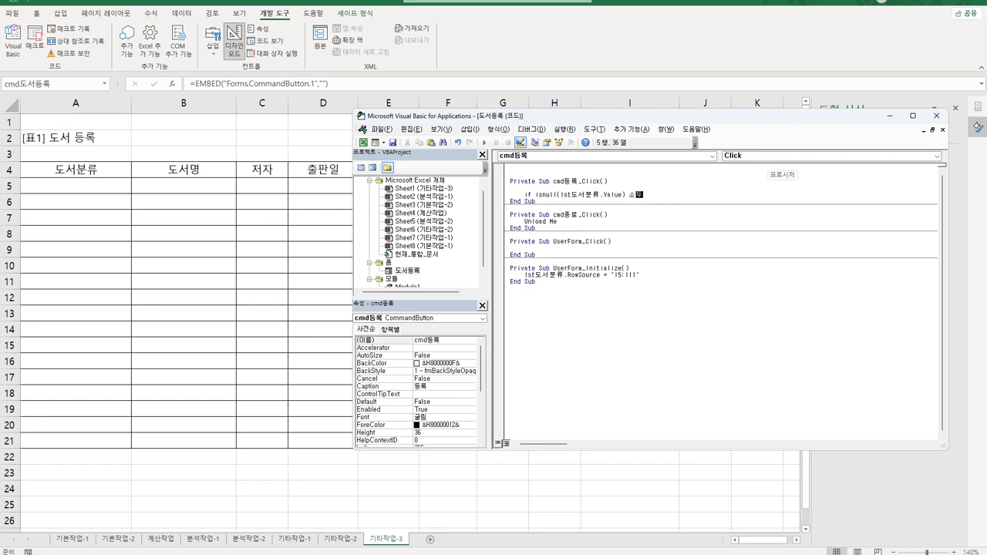
pyautogui.write('then')
pyautogui.press('Return')
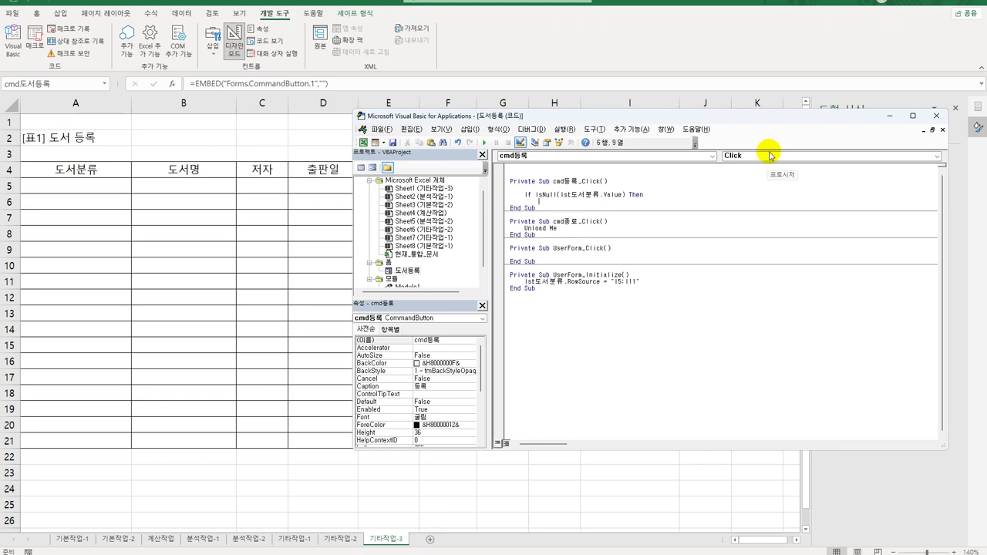
# Inside the If block, add a MsgBox showing "도서분류를 선택하세요."
pyautogui.write('ms')
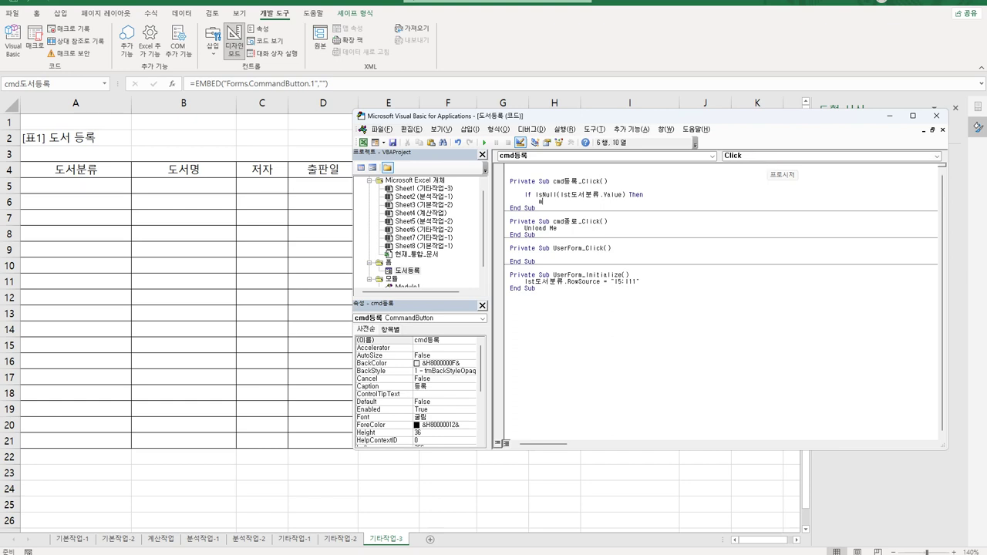
pyautogui.write('gbox ')
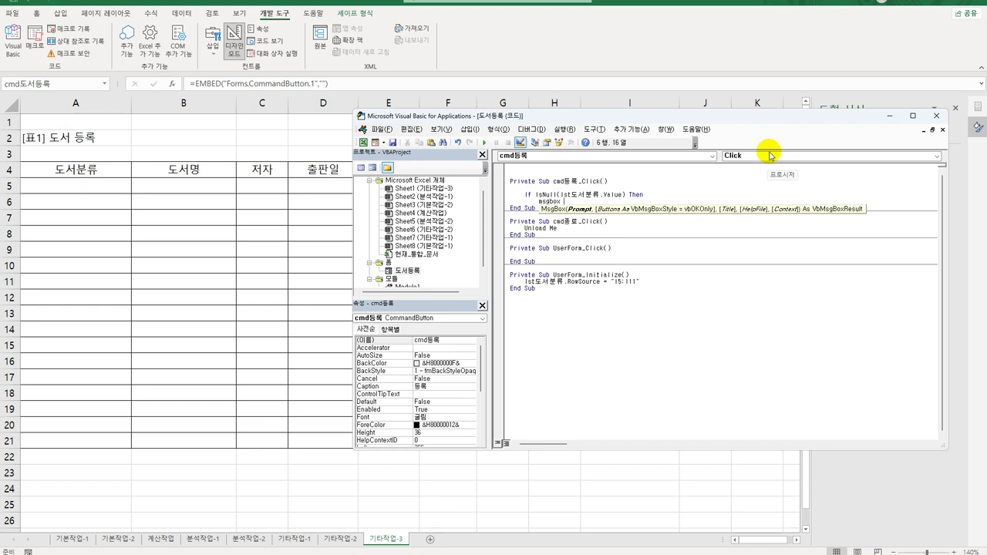
pyautogui.write('"도서')
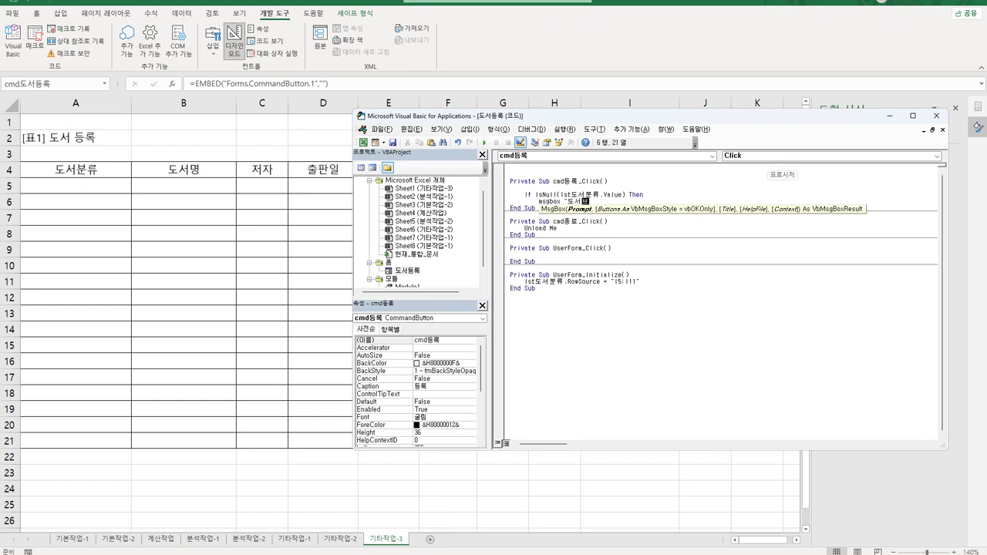
pyautogui.write('분')
pyautogui.write('류를 선택하세')
pyautogui.write('요"')
pyautogui.write('."')
pyautogui.write(',')
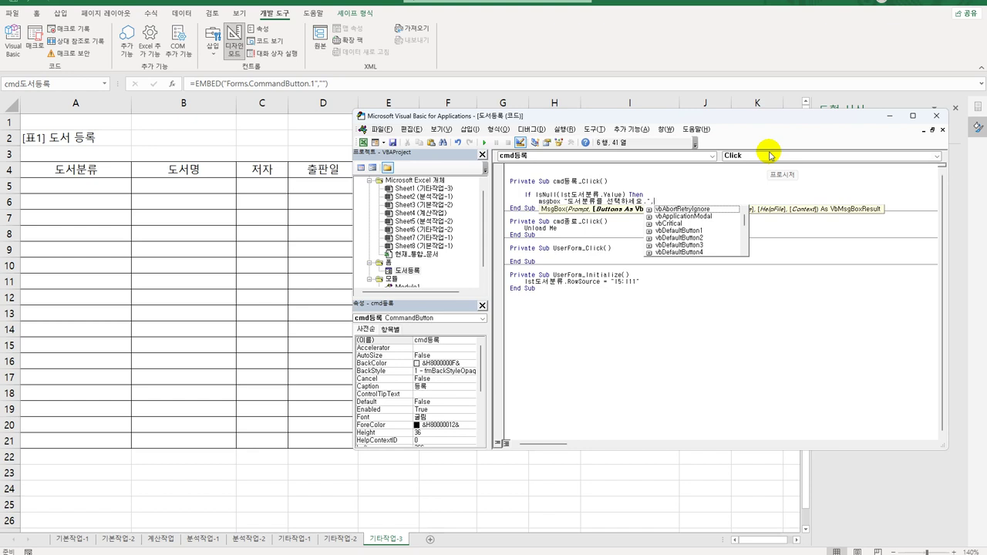
pyautogui.press('BackSpace')
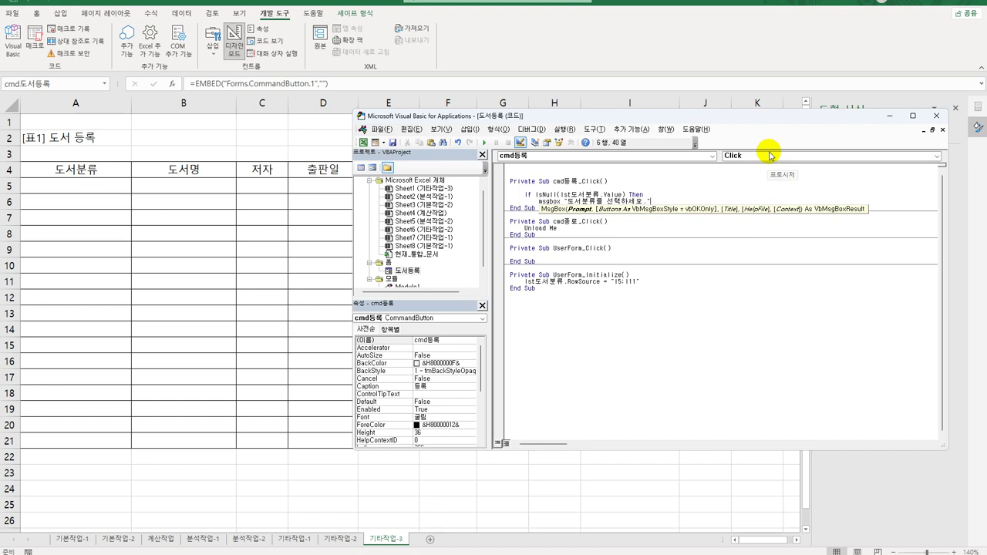
pyautogui.press('Return')
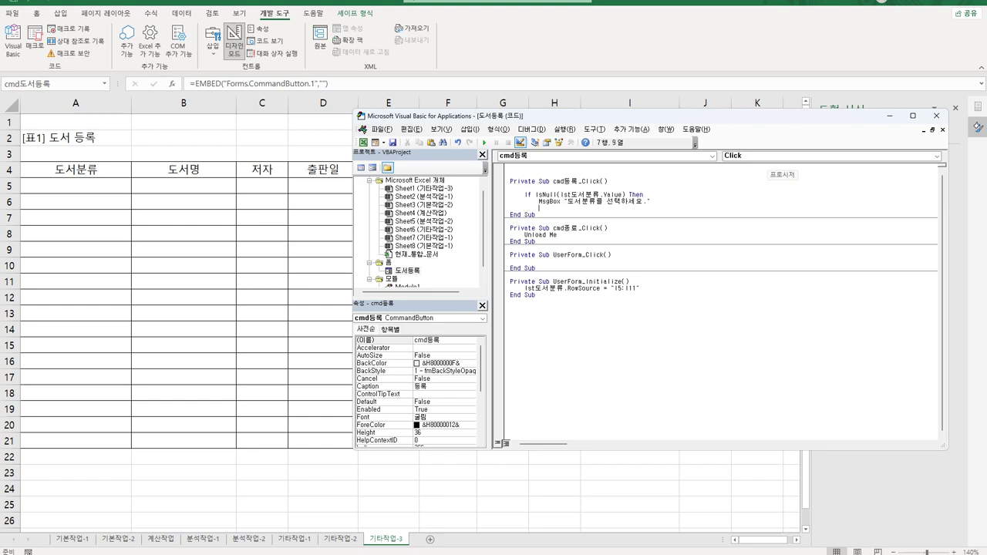
# Below the message box line, add lst도서분류.ListIndex = 0 to select the list's first item
pyautogui.write('lst도서분류.lis')
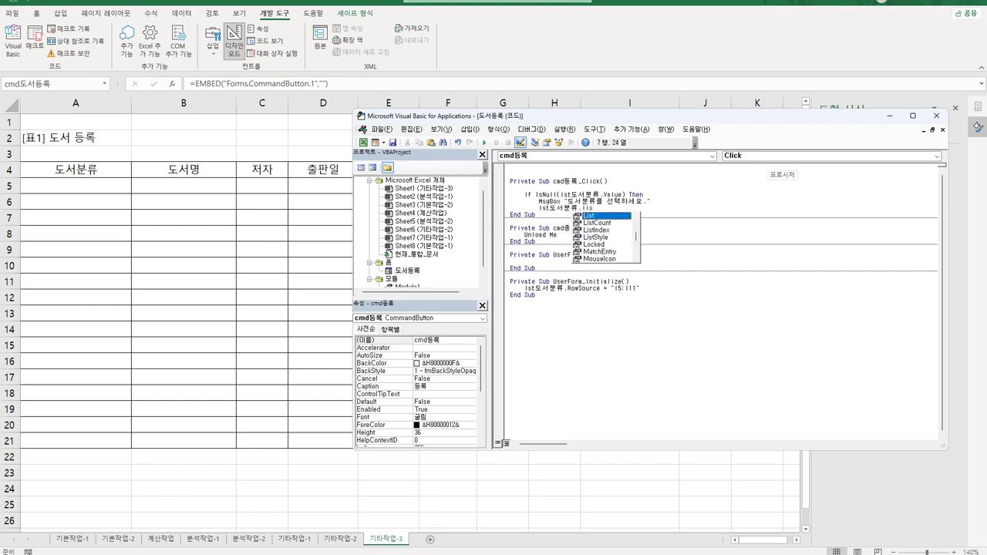
pyautogui.write('tIndex =')
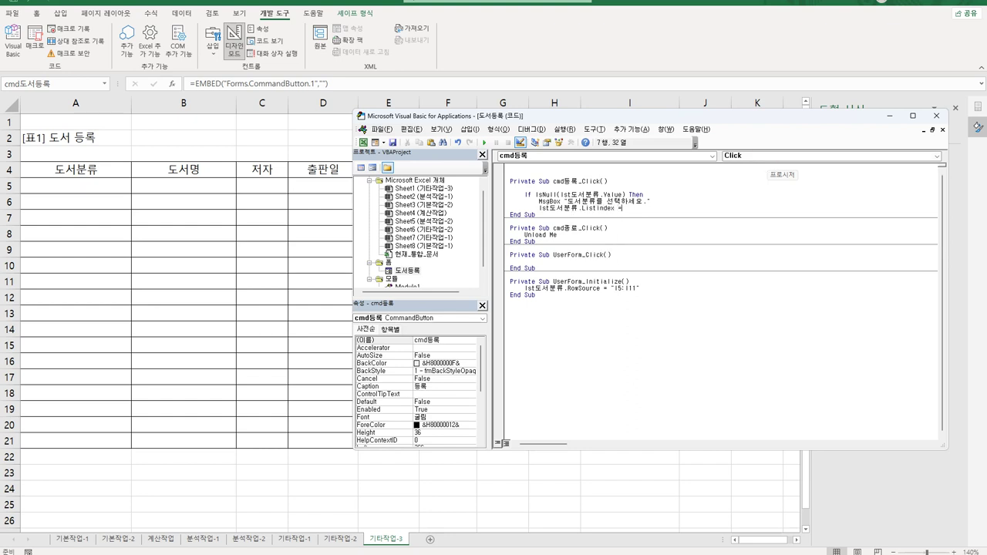
pyautogui.write(' 0')
pyautogui.press('Return')
pyautogui.press('Return')
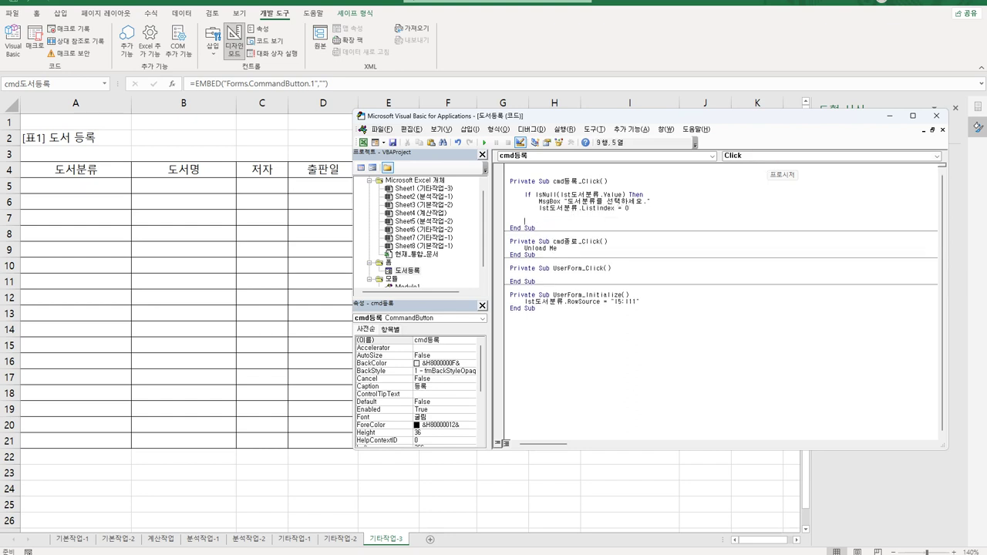
# Add an Else branch with blank lines and close the condition with End If
pyautogui.click(524, 215)
pyautogui.click(524, 215)
pyautogui.write('Else')
pyautogui.press('Return')
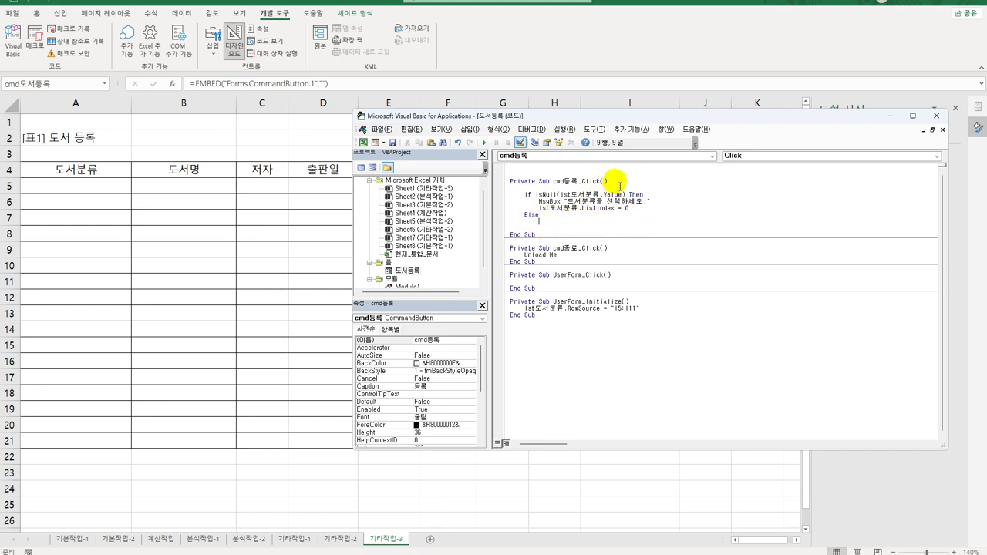
pyautogui.press('Return')
pyautogui.press('Return')
pyautogui.press('BackSpace')
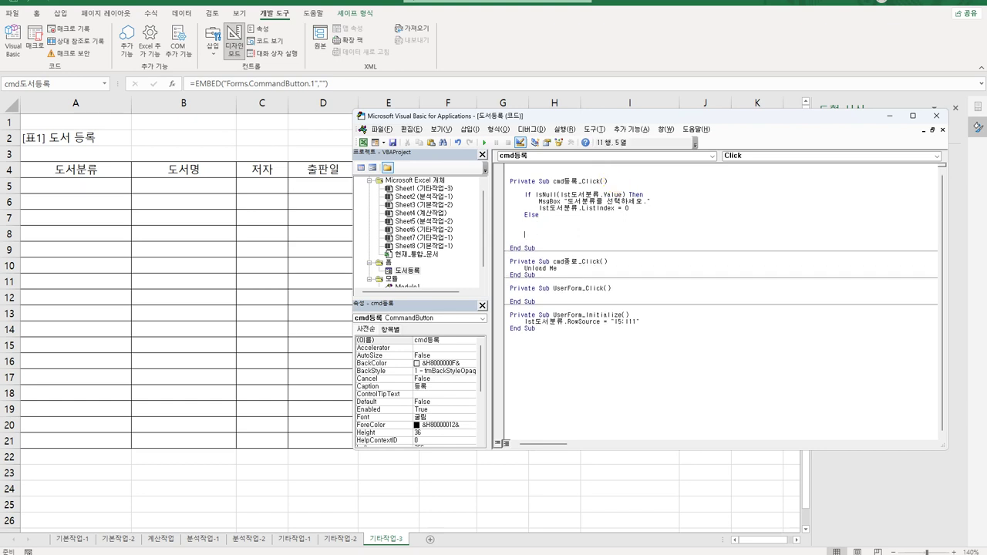
pyautogui.write('End If')
# Above the If block in cmd등록_Click, add the row calculation i = range("a4").CurrentRegion.Rows.Count + 4
pyautogui.click(543, 208)
pyautogui.click(613, 180)
pyautogui.press('Return')
pyautogui.press('Return')
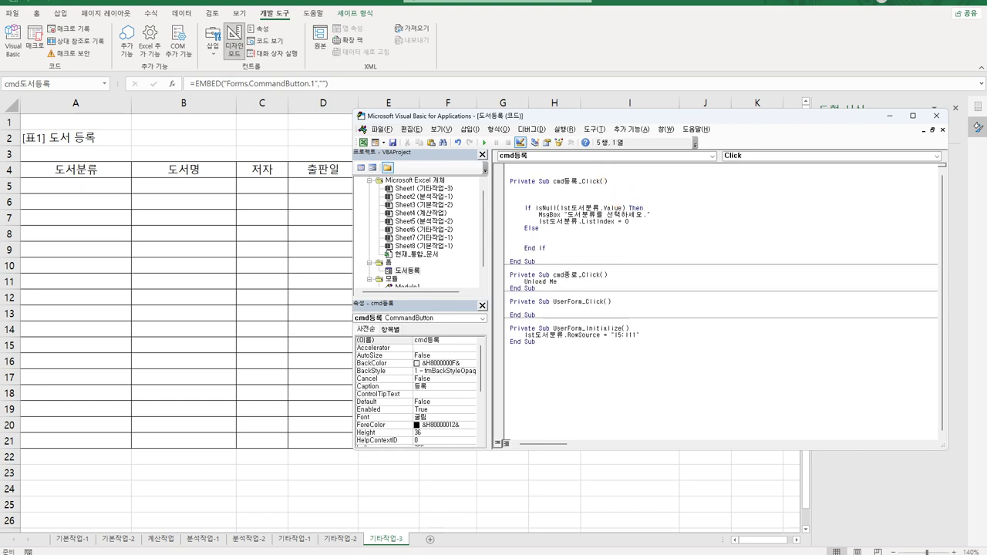
pyautogui.write('i = range')
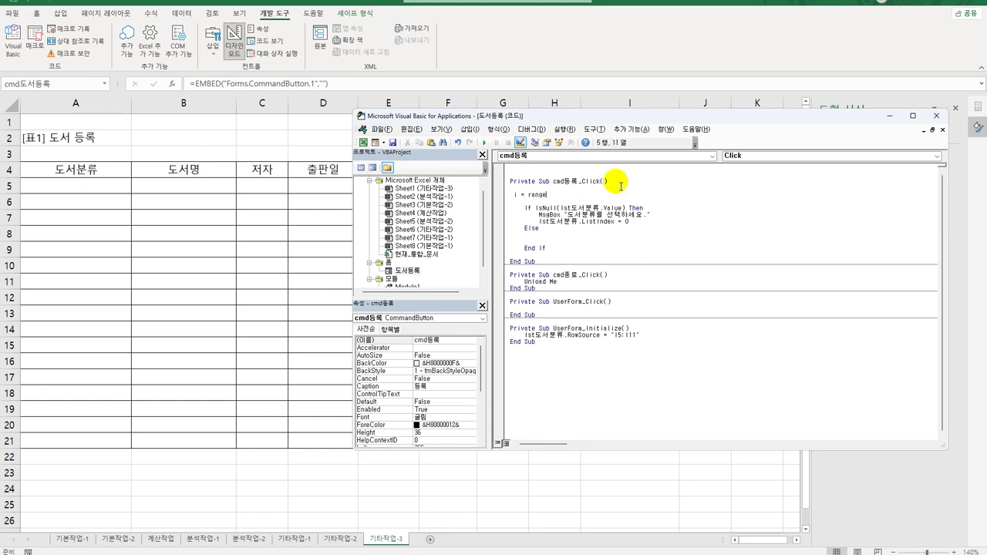
pyautogui.write('("a')
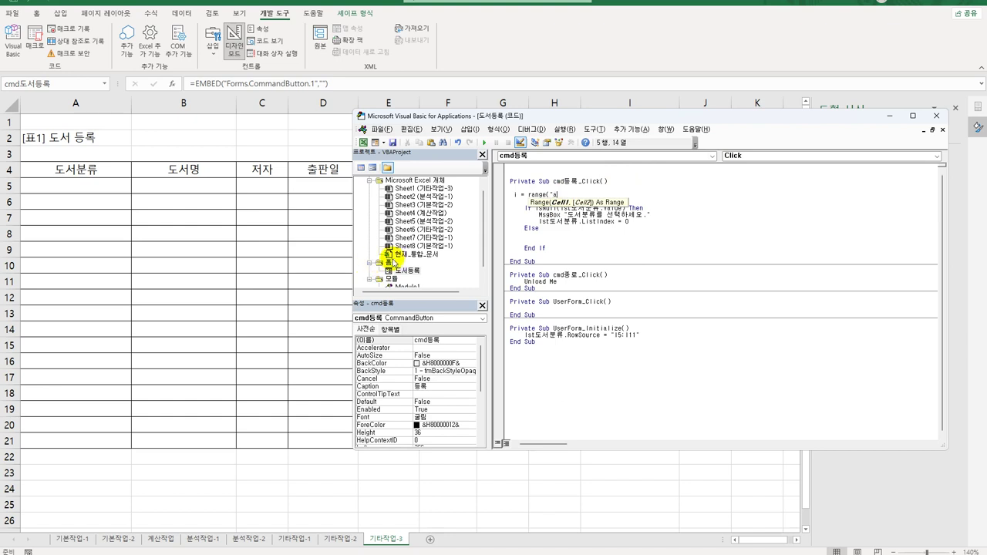
pyautogui.write('4").cu')
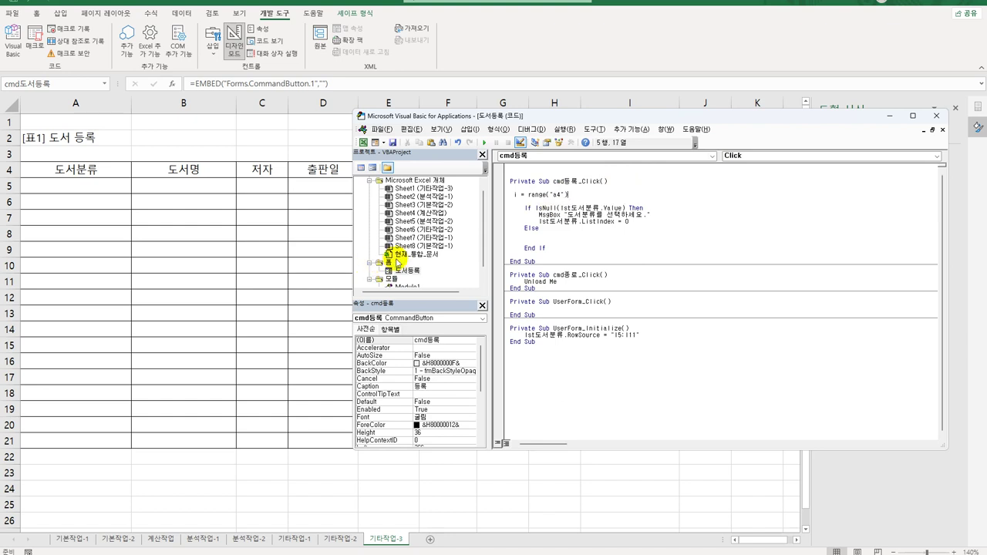
pyautogui.press('Down')
pyautogui.press('Tab')
pyautogui.write('.Rows.coun')
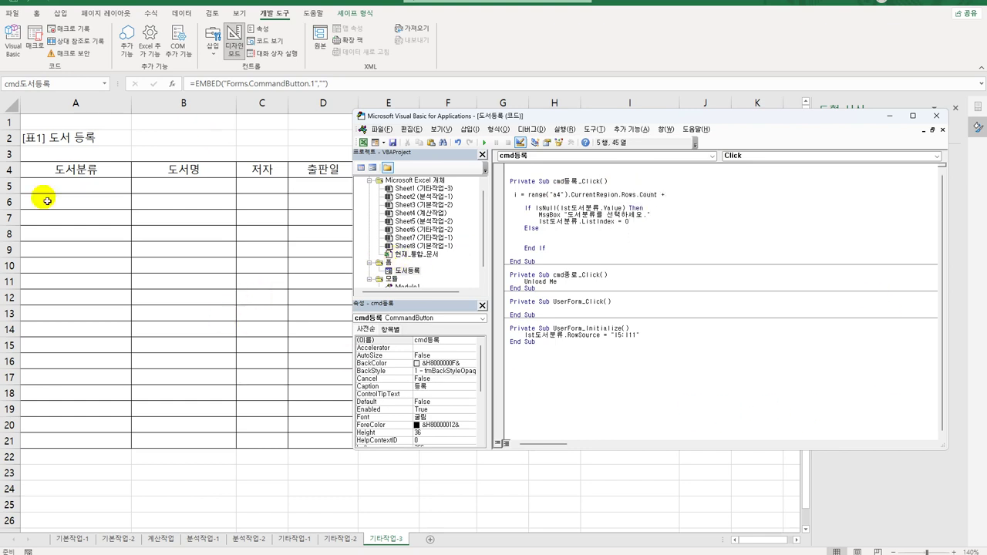
pyautogui.moveTo(473, 118); pyautogui.dragTo(427, 219)
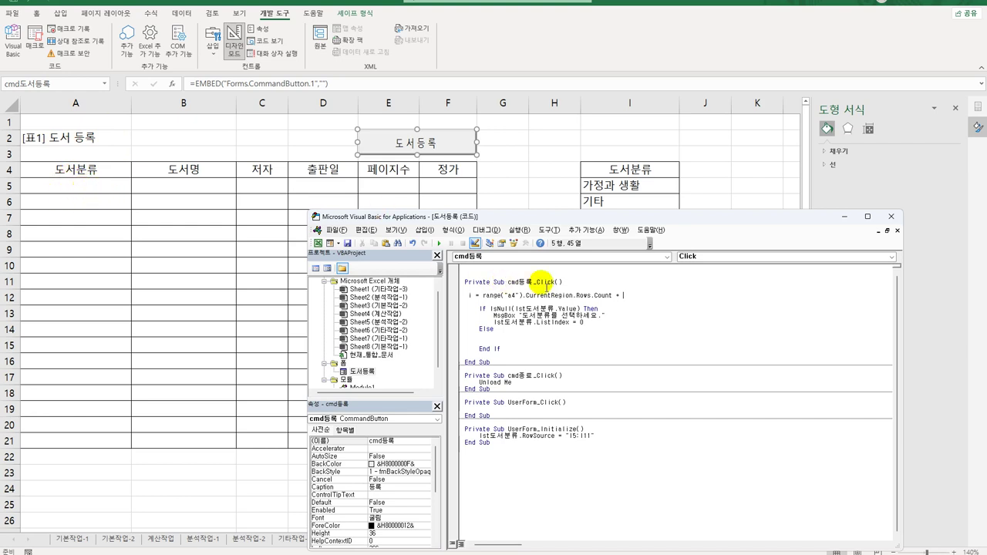
pyautogui.write('4')
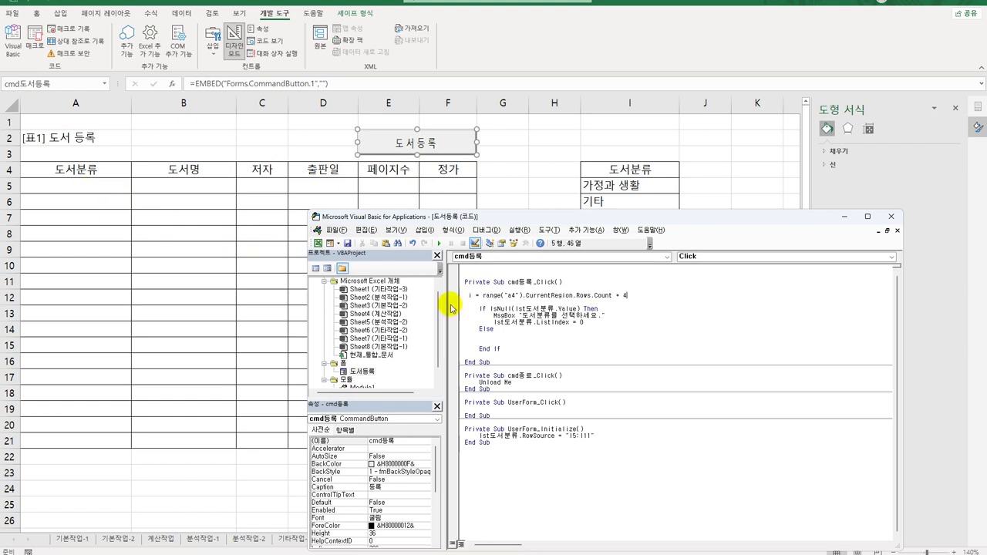
# In the Else branch of cmd등록_Click, add the line Cells(i, 1) = lst도서분류.Value
pyautogui.click(500, 336)
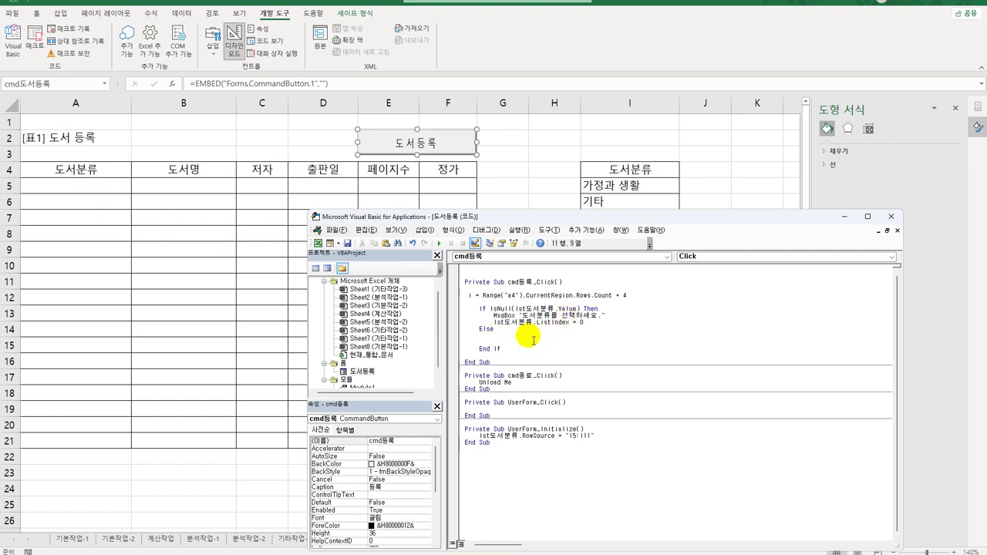
pyautogui.press('Return')
pyautogui.write('cell')
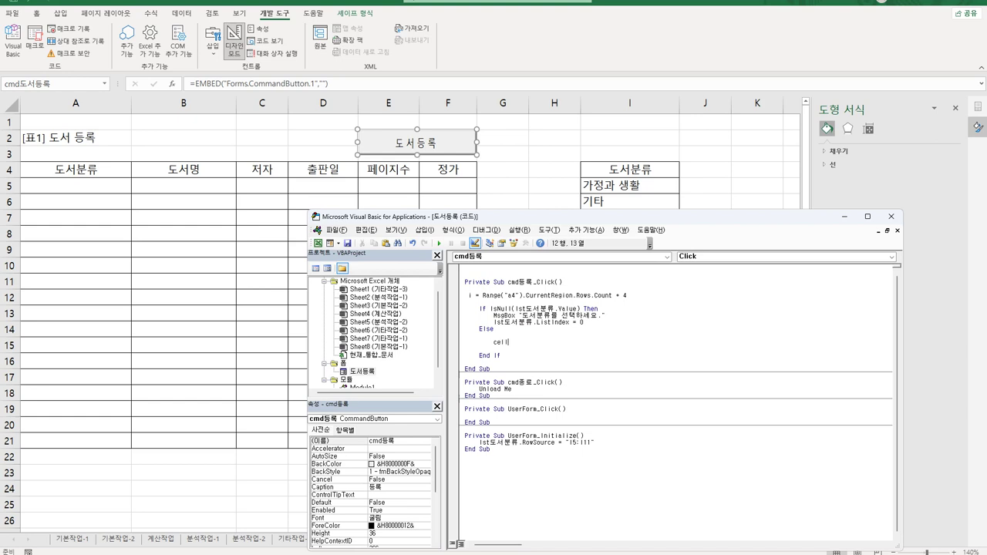
pyautogui.write('s(i,')
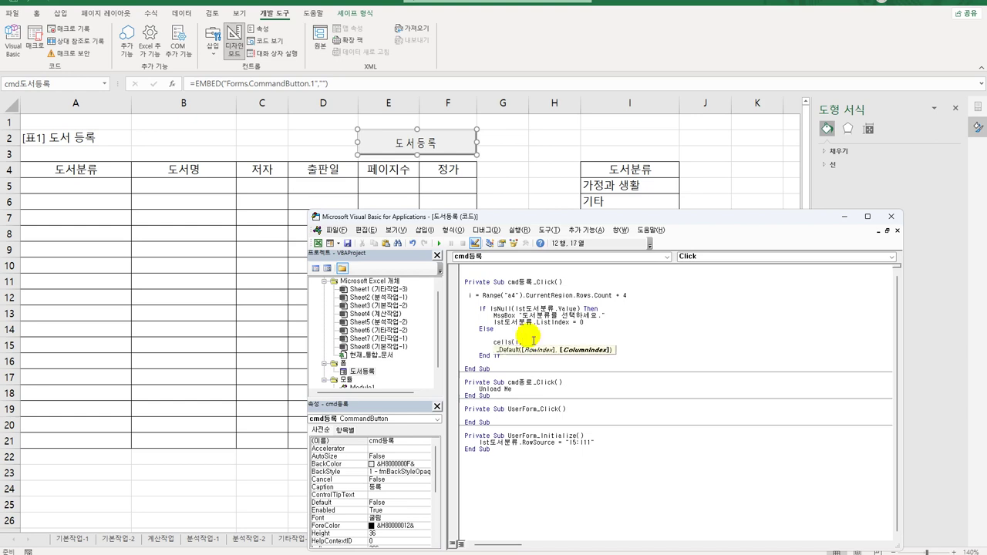
pyautogui.write('1) = ')
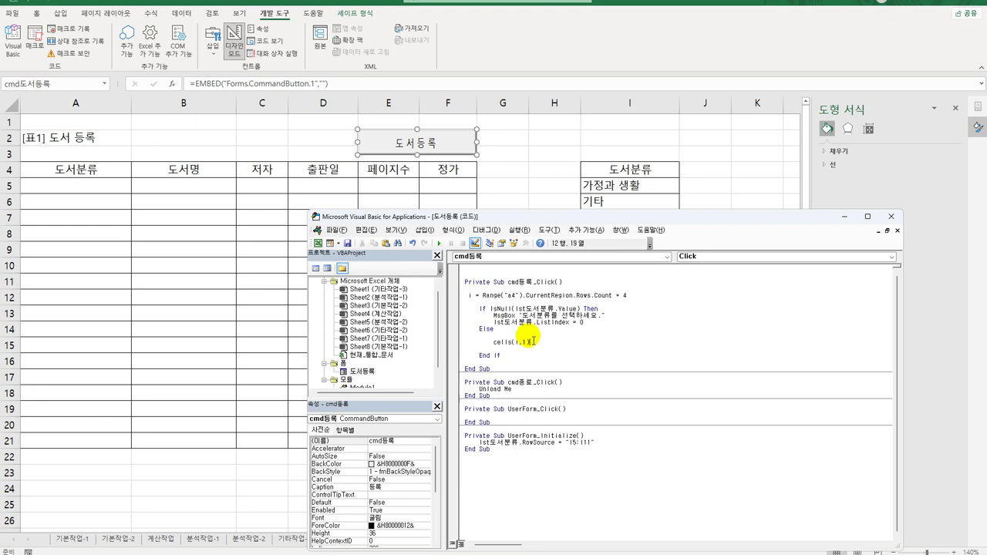
pyautogui.write('lst')
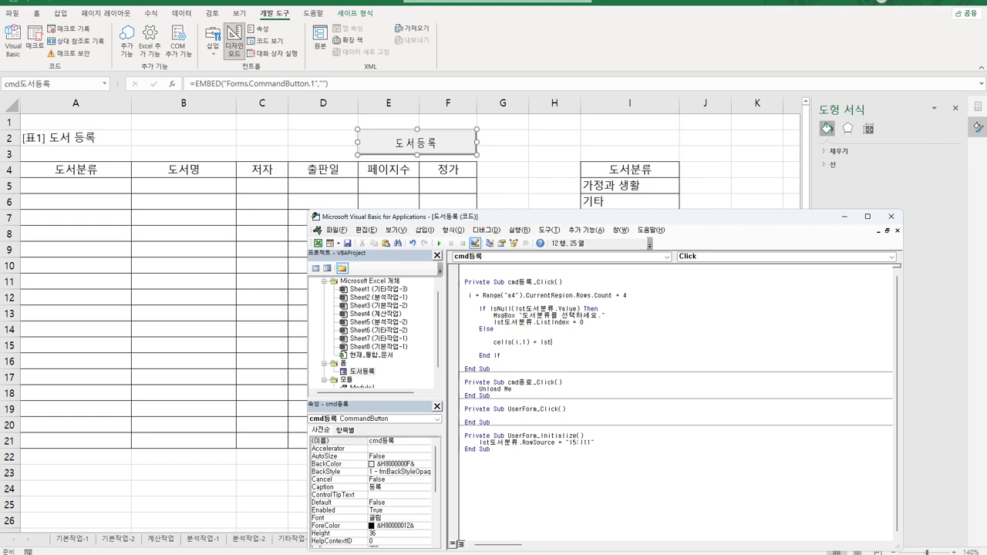
pyautogui.write('도서분류.va')
pyautogui.press('Return')
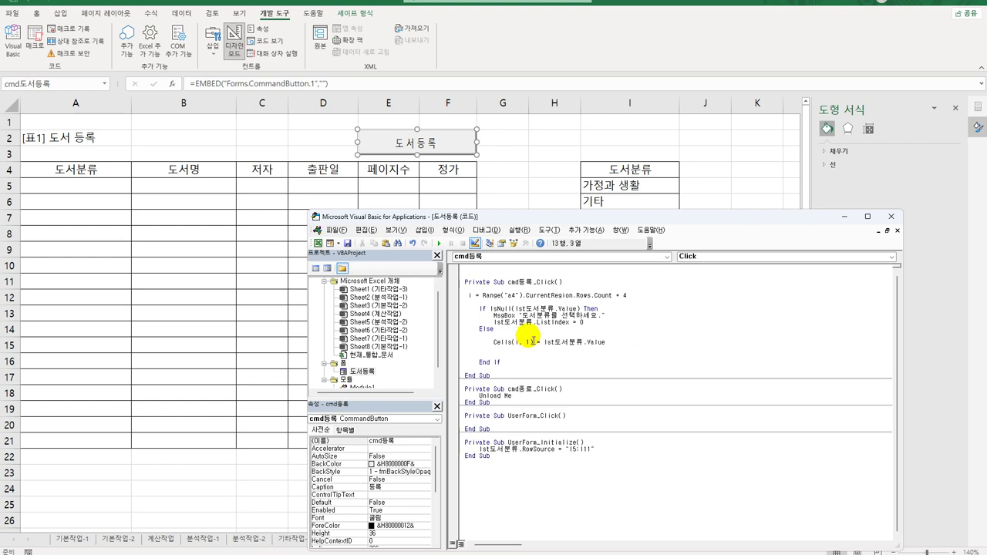
# Duplicate the Cells(i, 1) line directly below it and set the copy's column number to 2
pyautogui.hotkey('shift', 'End')
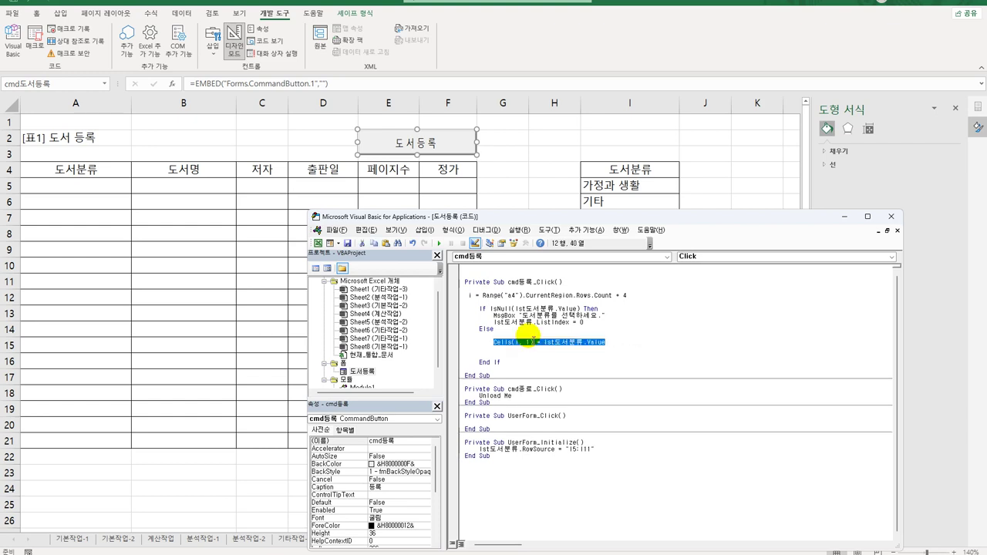
pyautogui.hotkey('ctrl', 'c')
pyautogui.press('Down')
pyautogui.hotkey('ctrl', 'v')
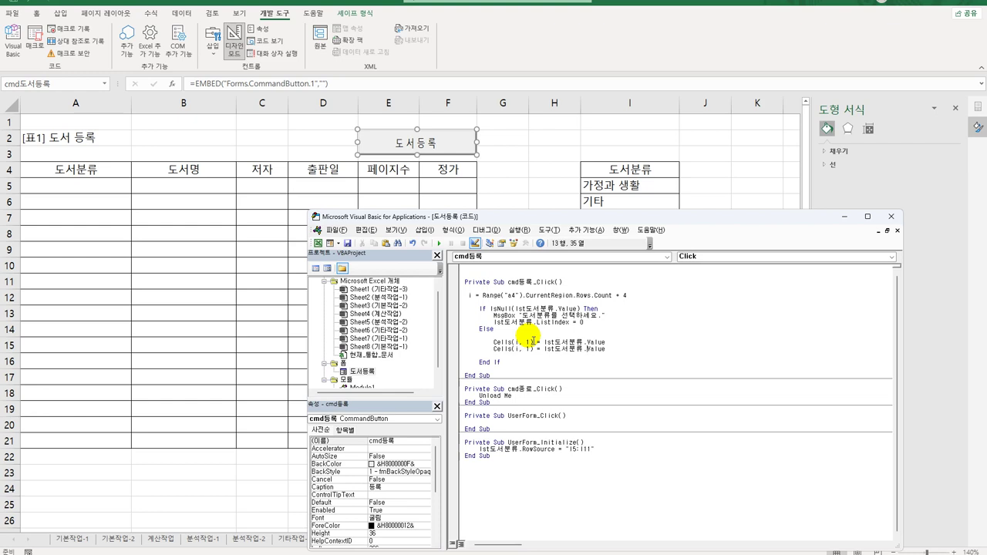
pyautogui.press('Left')
pyautogui.press('Left')
pyautogui.press('Left')
pyautogui.press('BackSpace')
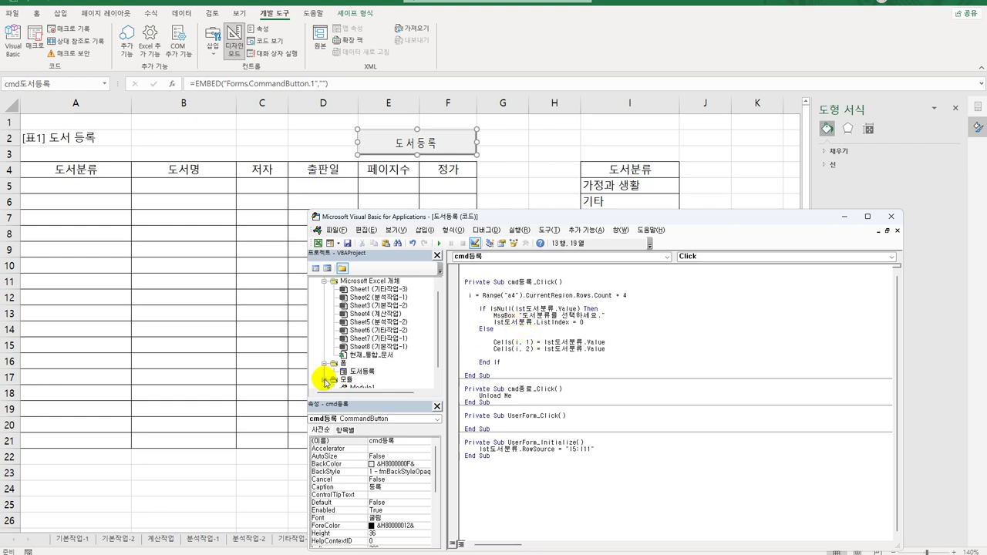
# Look up the 도서명 text box's name on the form, and assign txt도서명.Value to Cells(i, 2) in the code
pyautogui.doubleClick(360, 370)
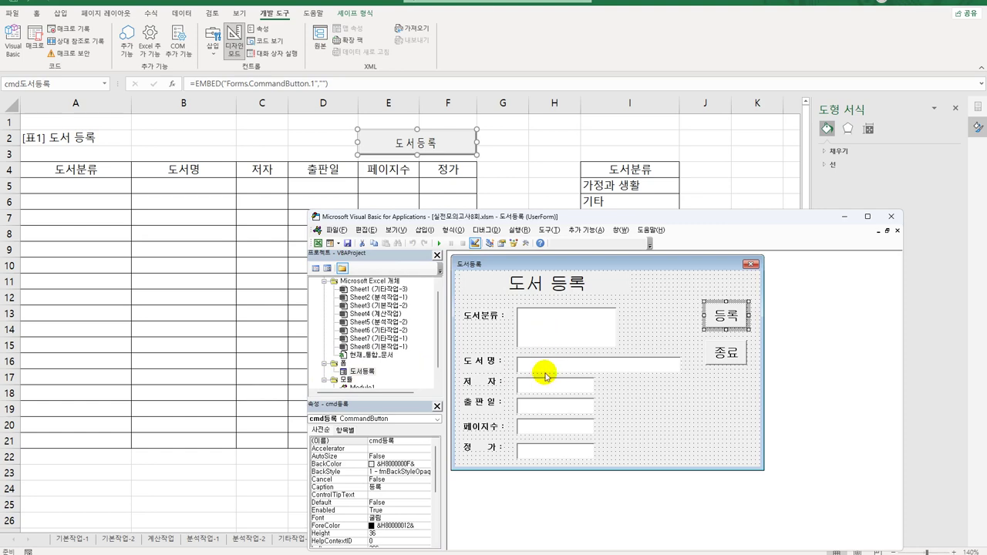
pyautogui.click(544, 367)
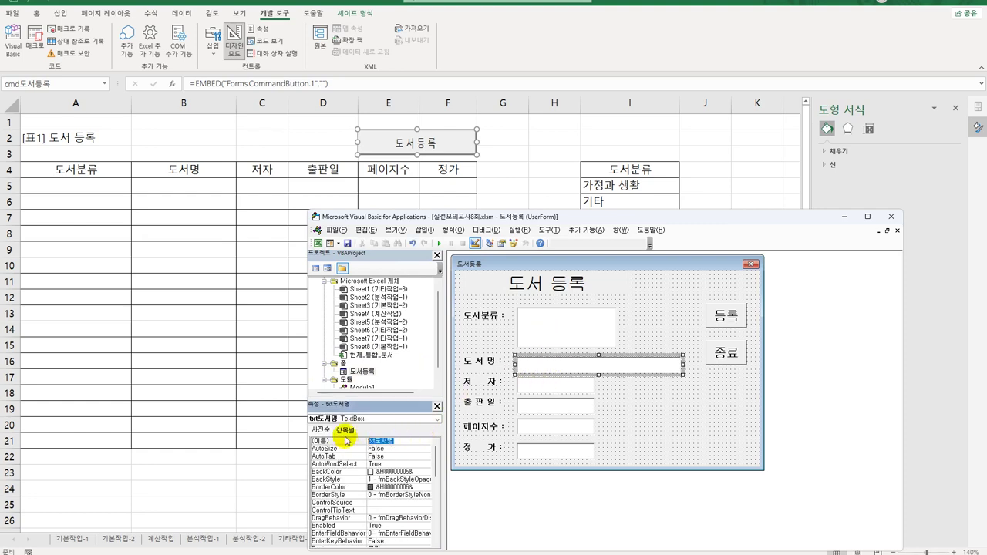
pyautogui.click(727, 329)
pyautogui.doubleClick(727, 328)
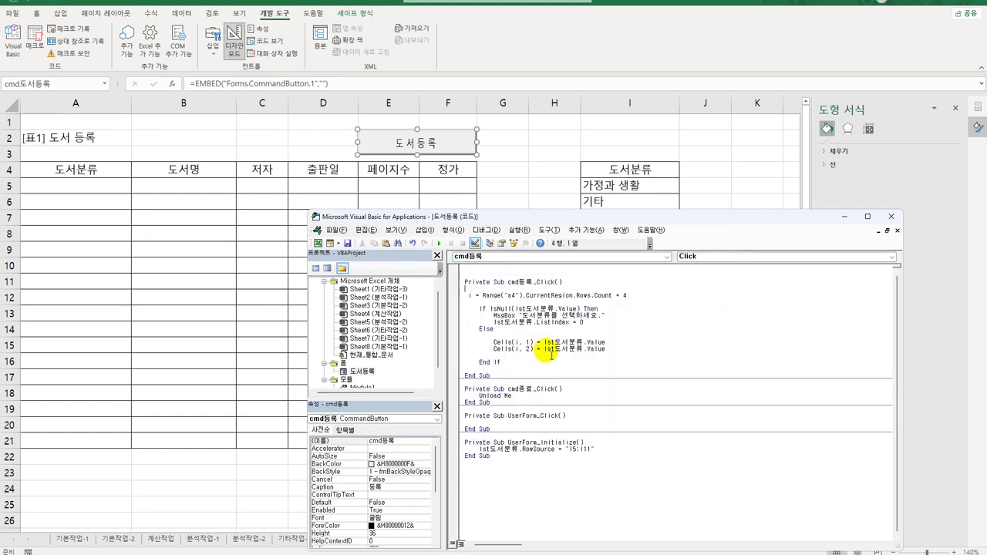
pyautogui.moveTo(544, 349); pyautogui.dragTo(634, 351)
pyautogui.write('txt도서명.va')
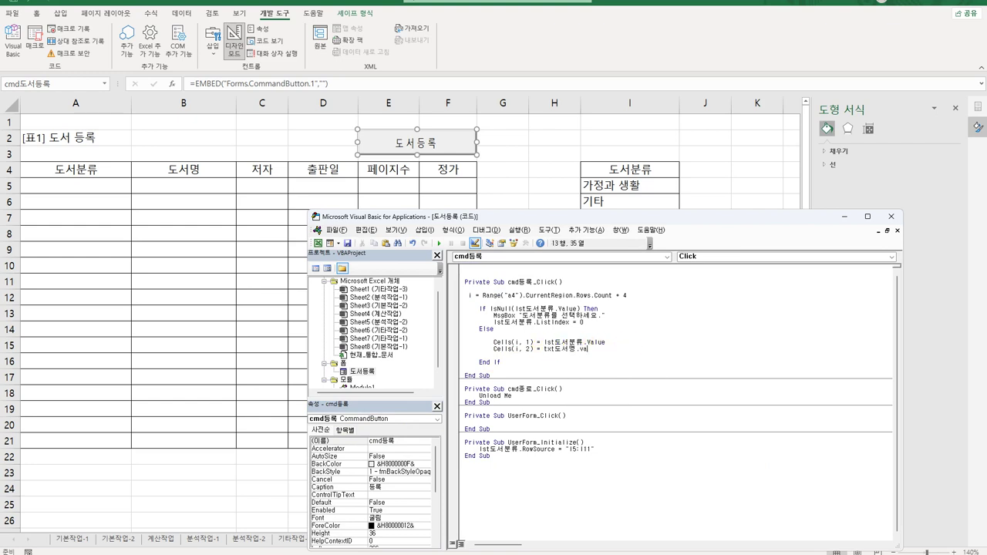
pyautogui.press('Return')
# Copy the Cells(i, 2) = txt도서명.Value line and paste it four times below itself
pyautogui.press('Up')
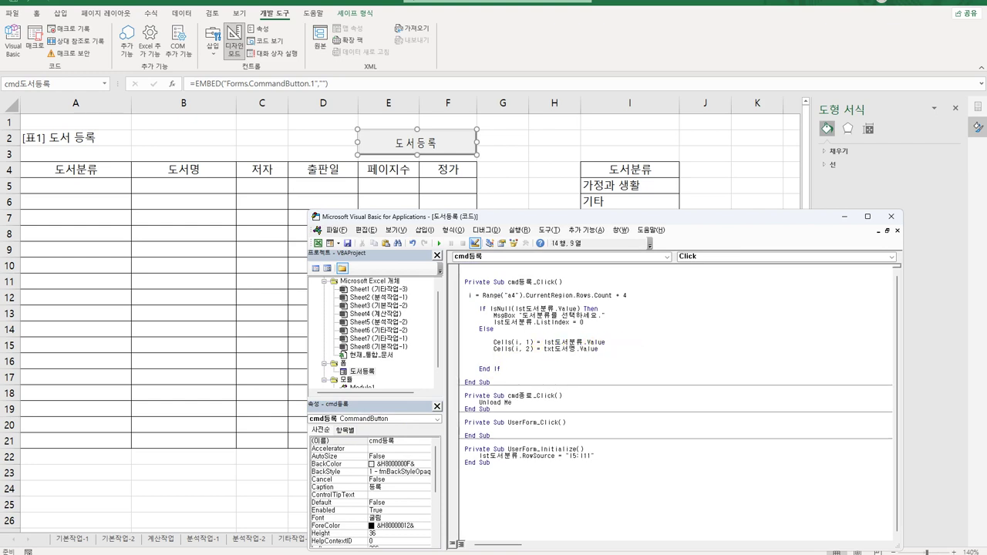
pyautogui.hotkey('shift', 'End')
pyautogui.hotkey('ctrl', 'c')
pyautogui.press('Down')
pyautogui.hotkey('ctrl', 'v')
pyautogui.press('Return')
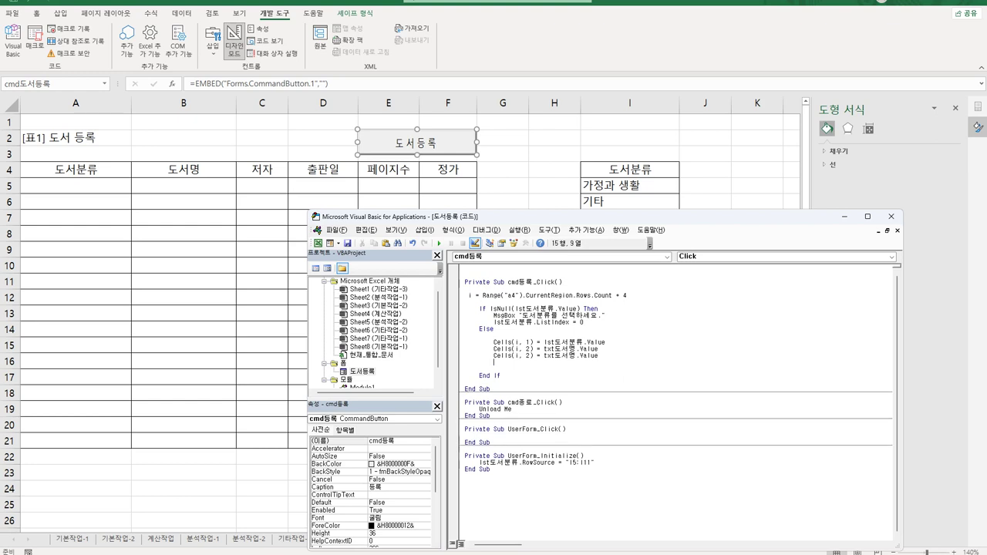
pyautogui.hotkey('ctrl', 'v')
pyautogui.press('Return')
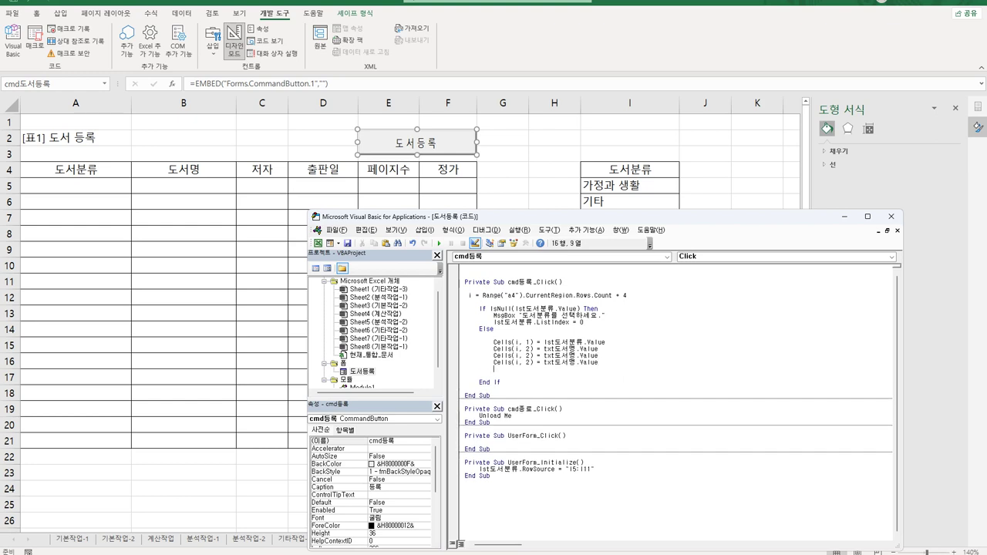
pyautogui.hotkey('ctrl', 'v')
pyautogui.press('Return')
pyautogui.hotkey('ctrl', 'v')
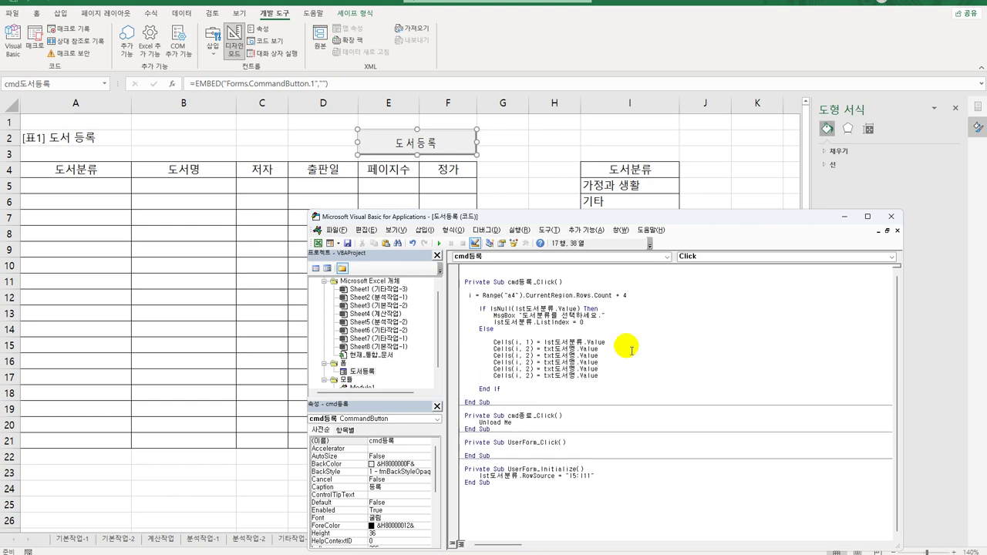
# Set the column numbers of the four pasted Cells lines to 3, 4, 5 and 6 in order
pyautogui.doubleClick(527, 356)
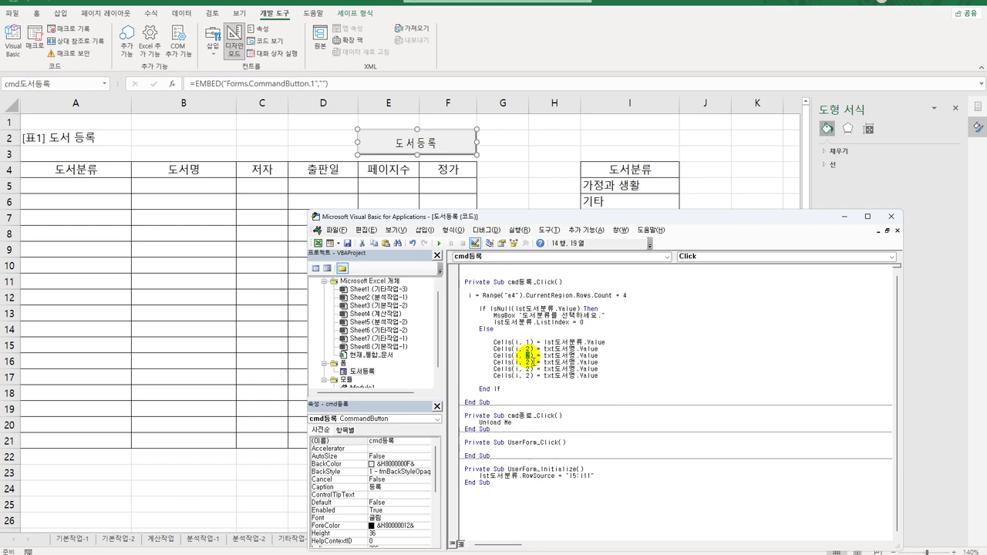
pyautogui.write('3')
pyautogui.doubleClick(528, 362)
pyautogui.write('4')
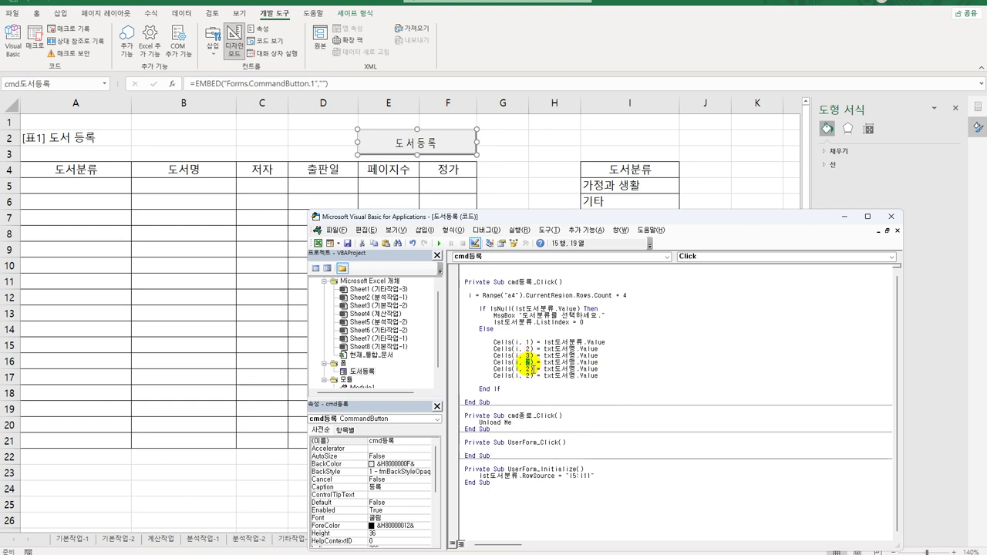
pyautogui.doubleClick(528, 368)
pyautogui.write('5')
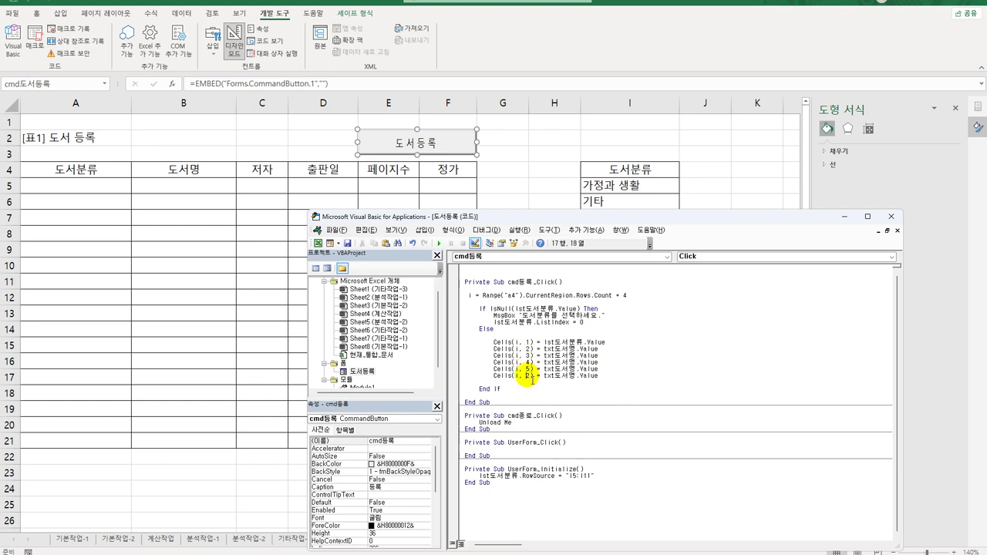
pyautogui.doubleClick(528, 376)
pyautogui.write('6')
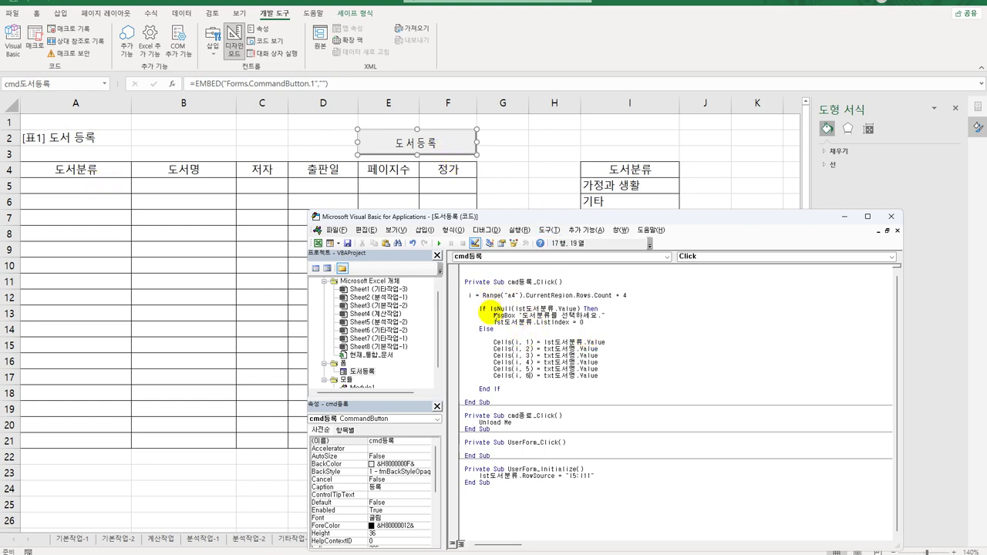
# Check the control names of the 도서분류 list box and the 저자, 출판일, 페이지수 and 정가 text boxes, then return to the 등록 code
pyautogui.doubleClick(362, 372)
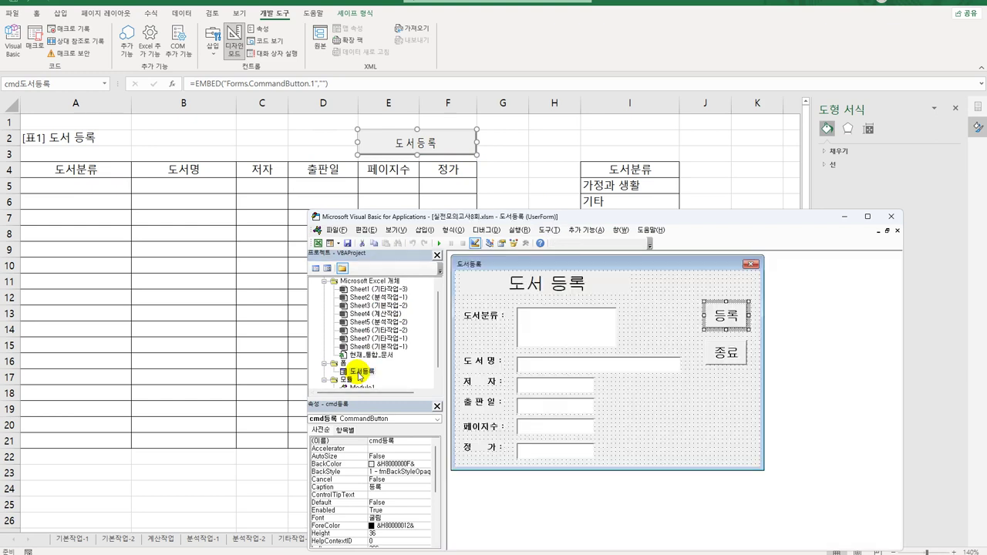
pyautogui.click(550, 338)
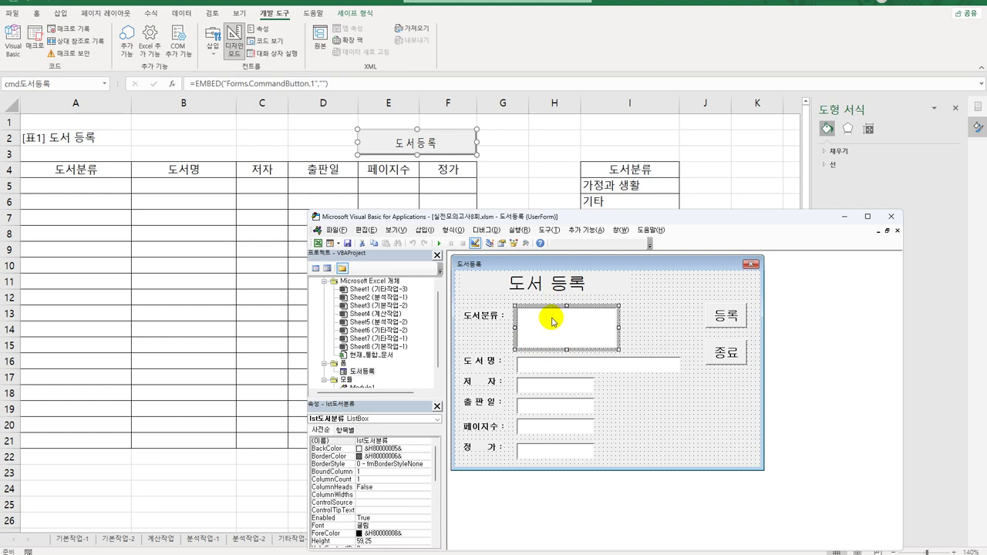
pyautogui.doubleClick(726, 316)
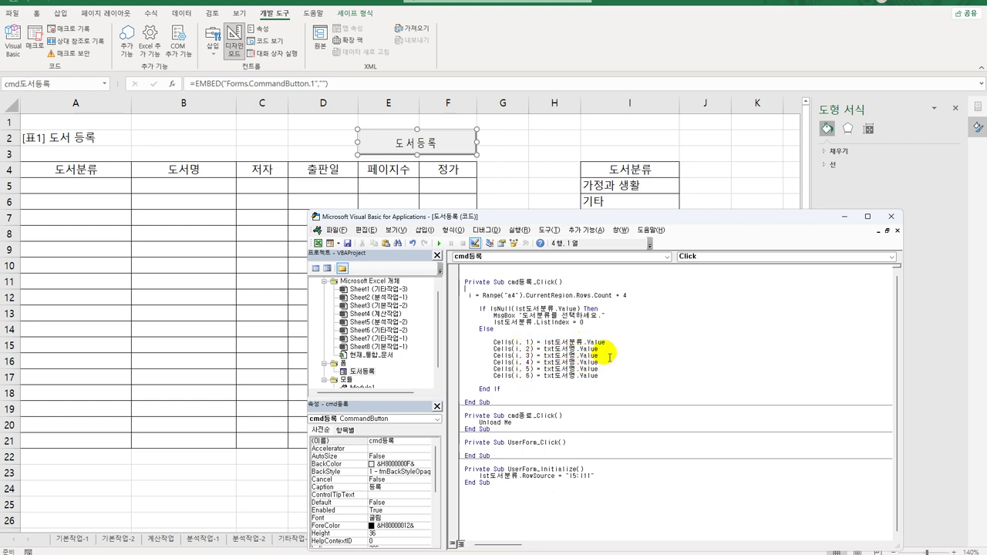
pyautogui.doubleClick(363, 371)
pyautogui.click(547, 388)
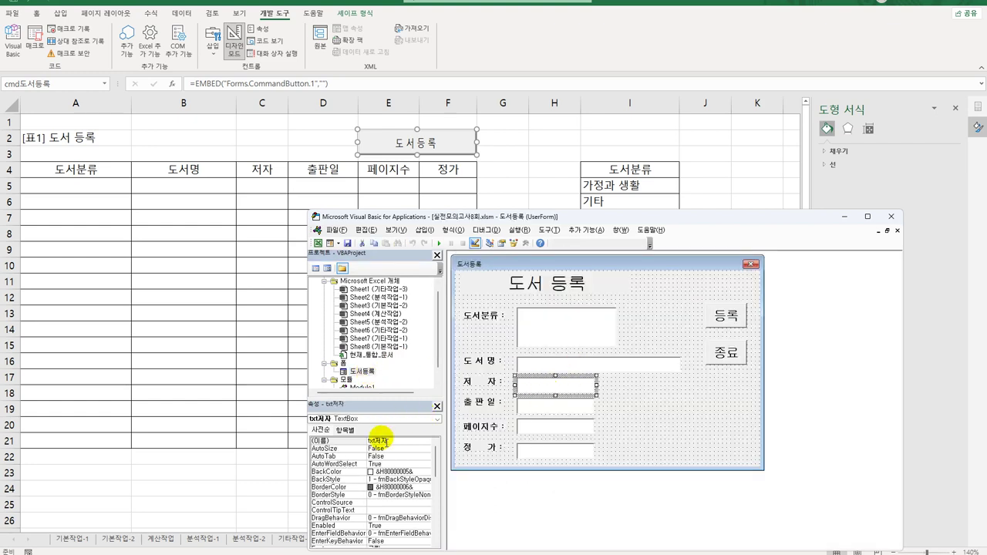
pyautogui.click(336, 441)
pyautogui.click(572, 408)
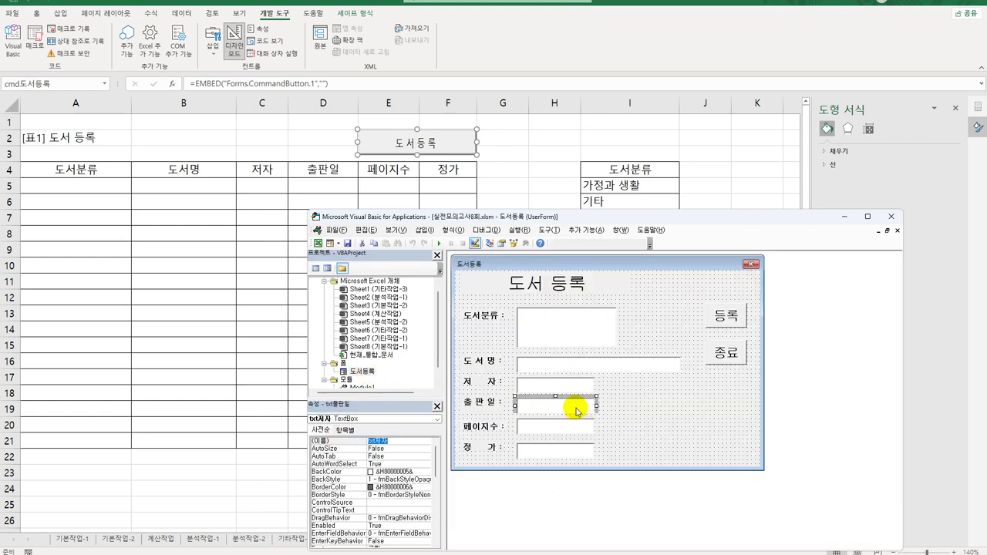
pyautogui.click(564, 428)
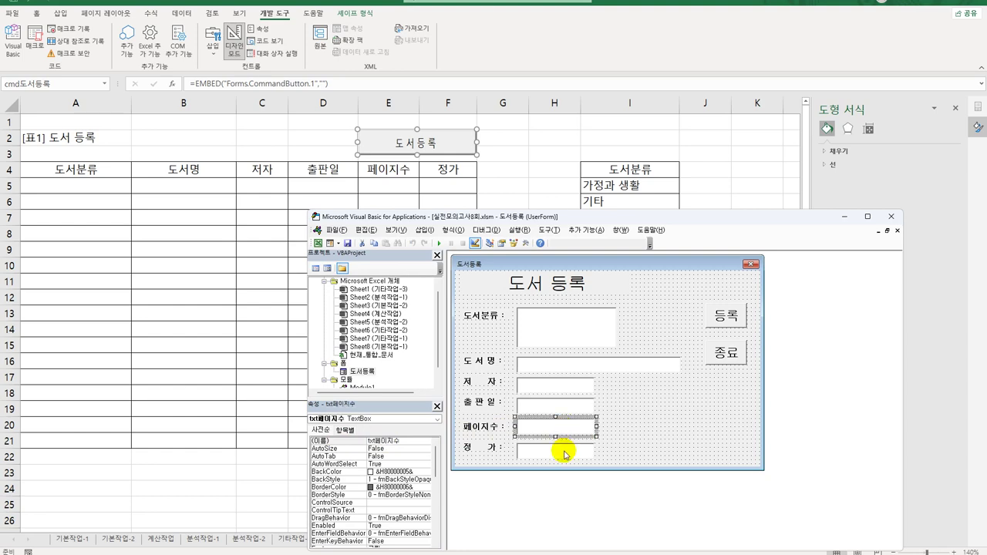
pyautogui.click(564, 452)
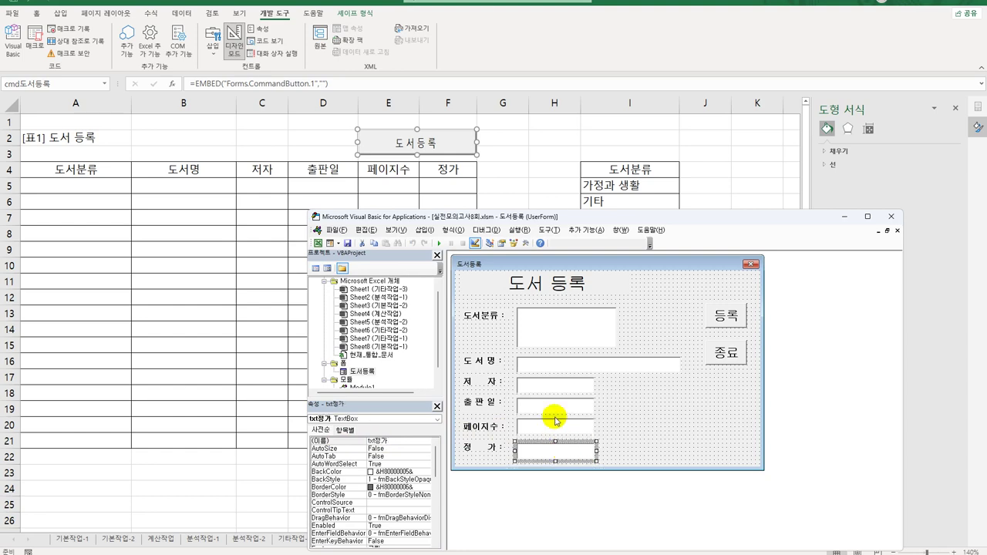
pyautogui.doubleClick(724, 318)
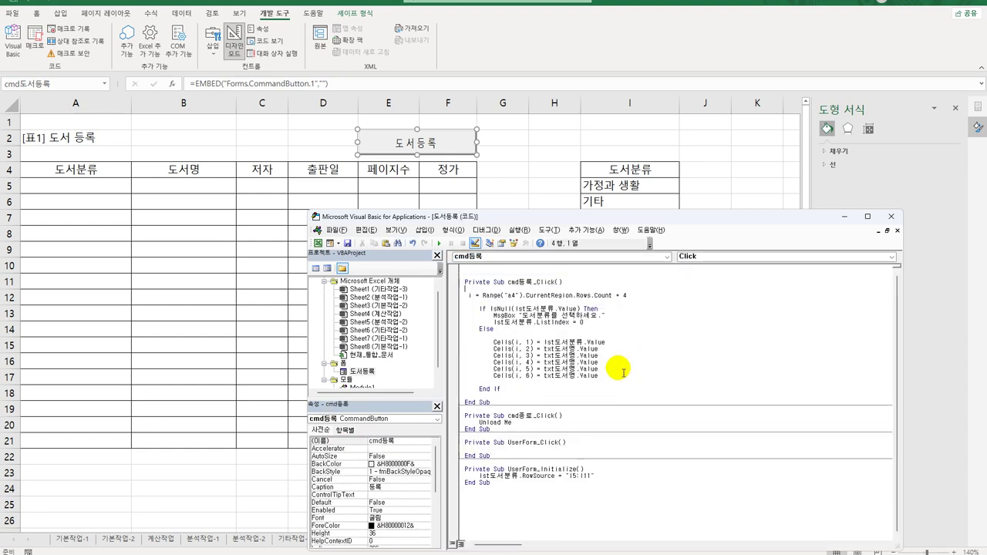
# Change the source controls of the column 3 and 4 lines to txt저자 and txt출판일
pyautogui.moveTo(555, 355); pyautogui.dragTo(575, 356)
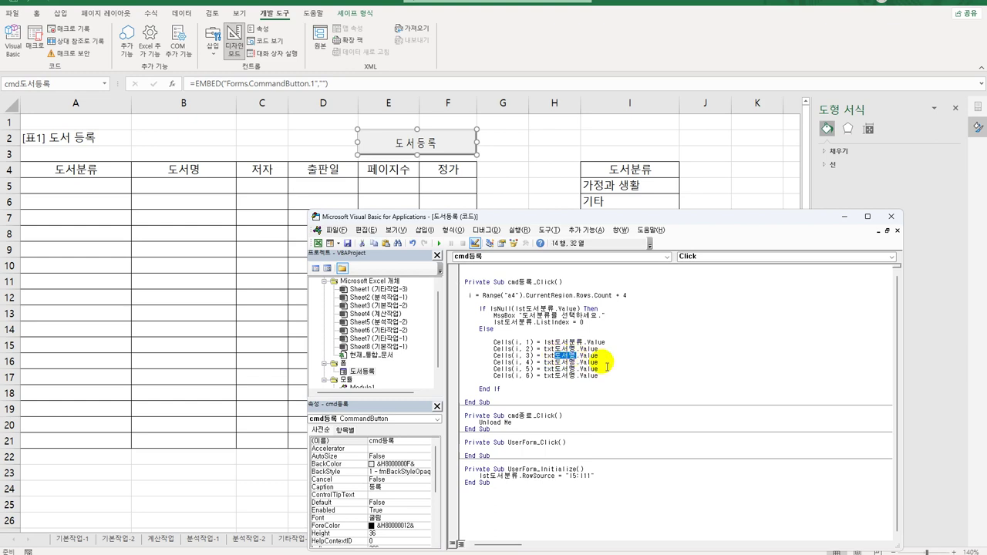
pyautogui.write('저')
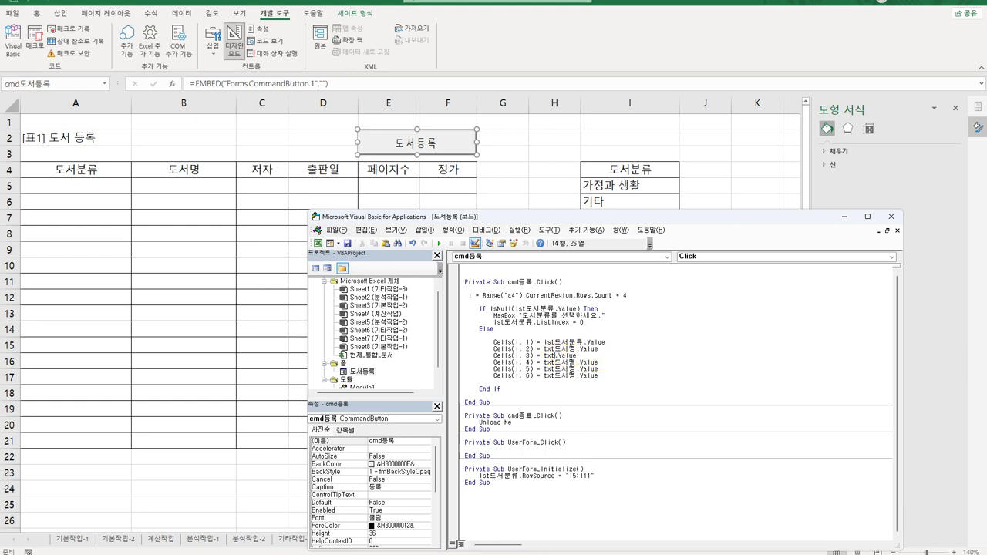
pyautogui.write('자')
pyautogui.press('Down')
pyautogui.moveTo(555, 361); pyautogui.dragTo(576, 362)
pyautogui.write('출판ㅇ')
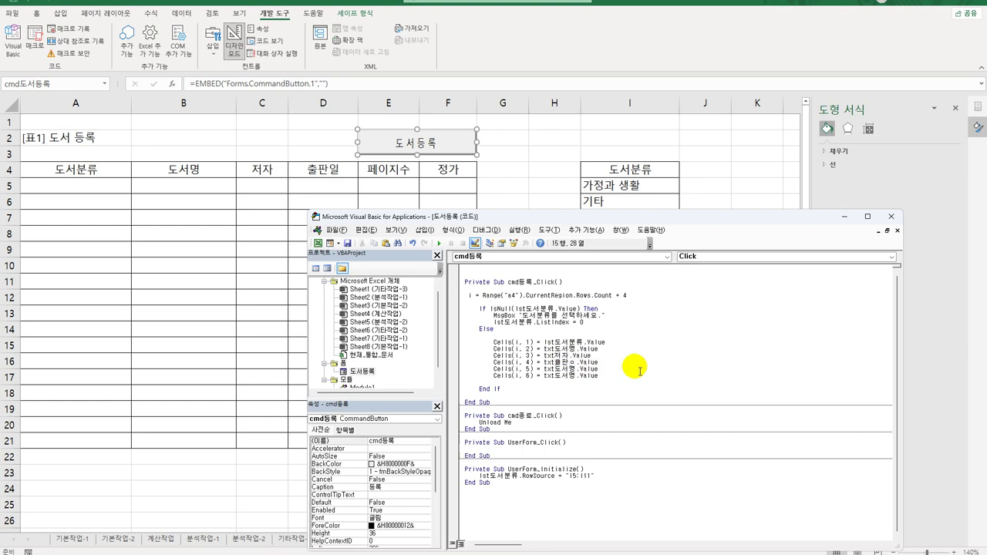
# Change the source controls of the column 5 and 6 lines to txt페이지수 and txt정가
pyautogui.press('Down')
pyautogui.hotkey('shift', 'Left')
pyautogui.hotkey('shift', 'Left')
pyautogui.hotkey('shift', 'Left')
pyautogui.write('페이지수')
pyautogui.press('Down')
pyautogui.hotkey('shift', 'Left')
pyautogui.write('정가')
# Change the column 1 line's source value to lst도서분류.List(lst도서분류.ListIndex, 0)
pyautogui.click(620, 341)
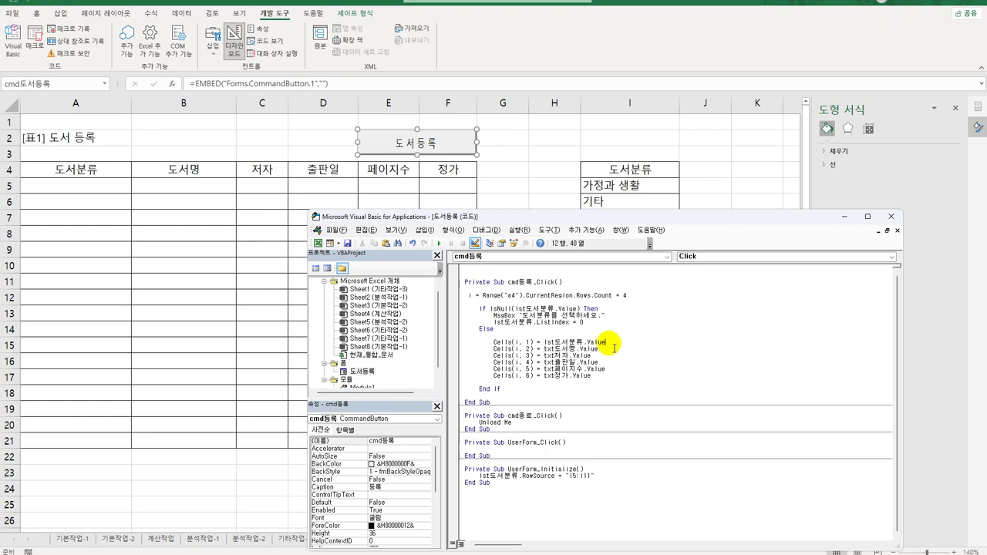
pyautogui.moveTo(585, 341); pyautogui.dragTo(606, 342)
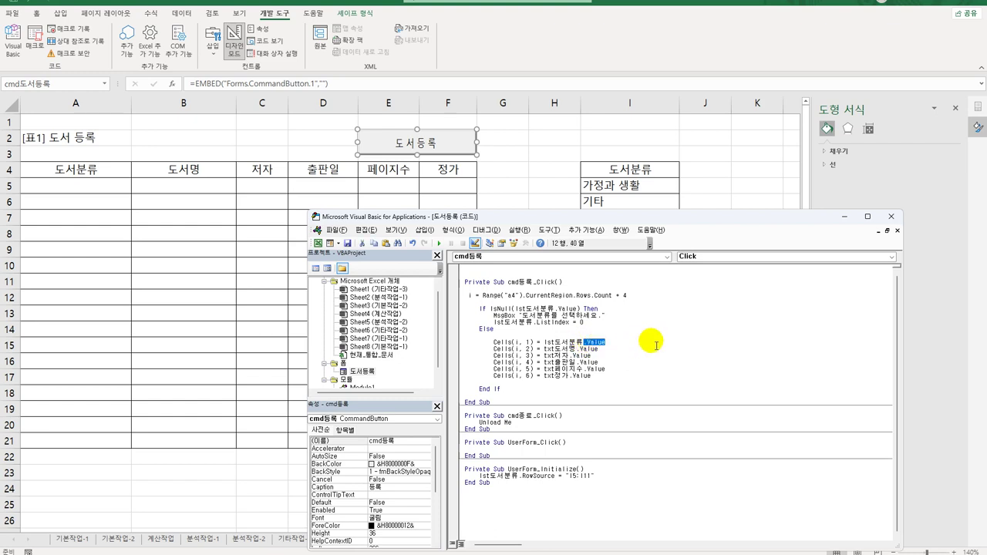
pyautogui.write('.')
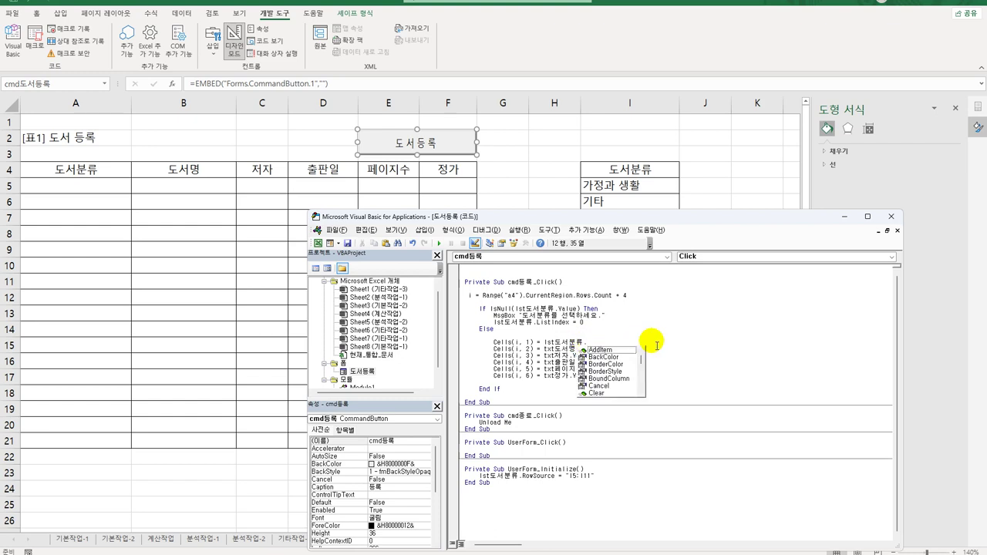
pyautogui.write('lis')
pyautogui.press('Tab')
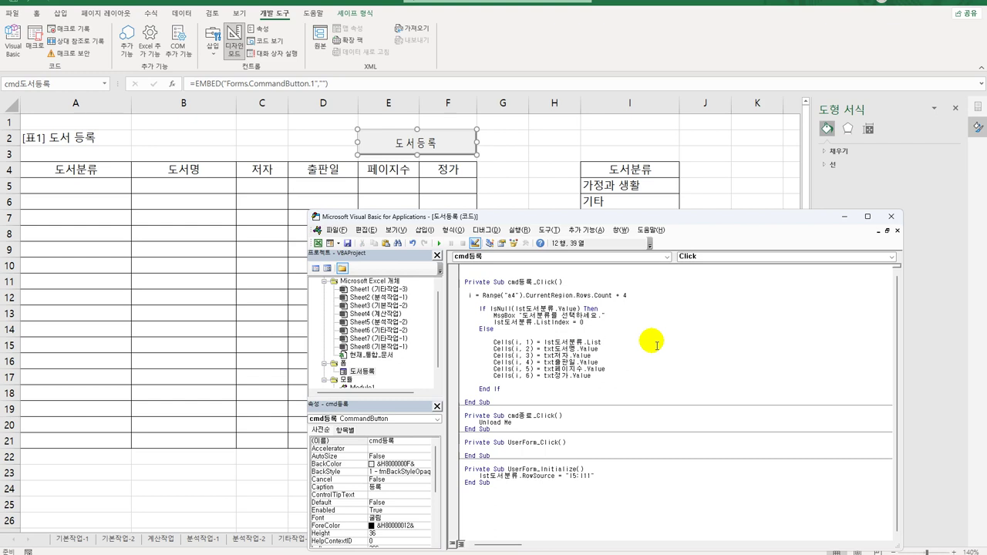
pyautogui.write('(')
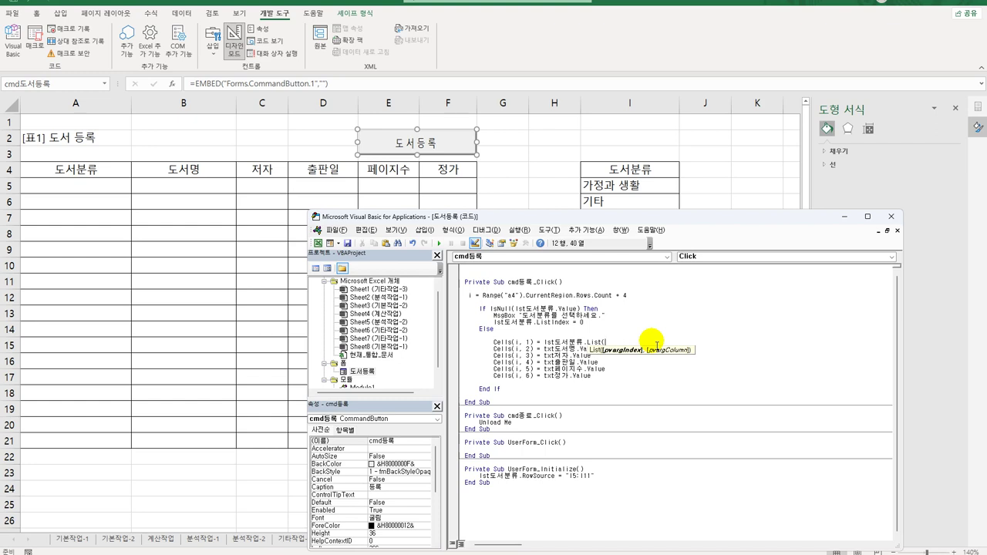
pyautogui.write('lst도서분류.List(lst도서')
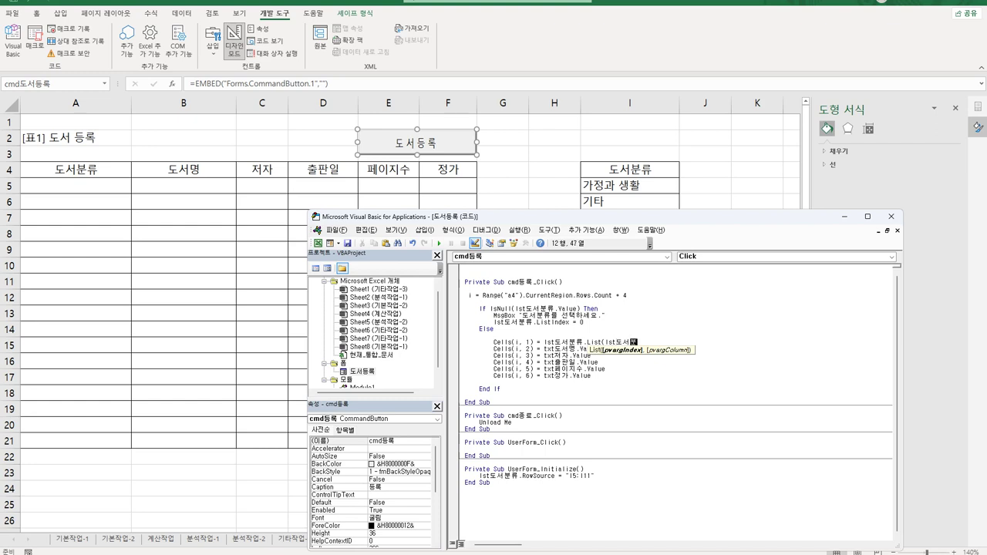
pyautogui.write('분류.Li')
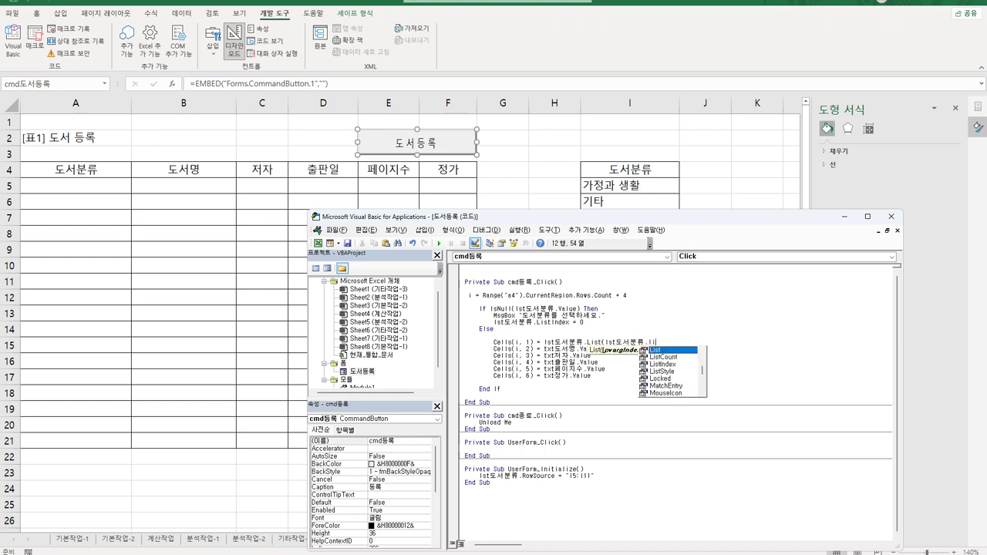
pyautogui.write('stIndex, ')
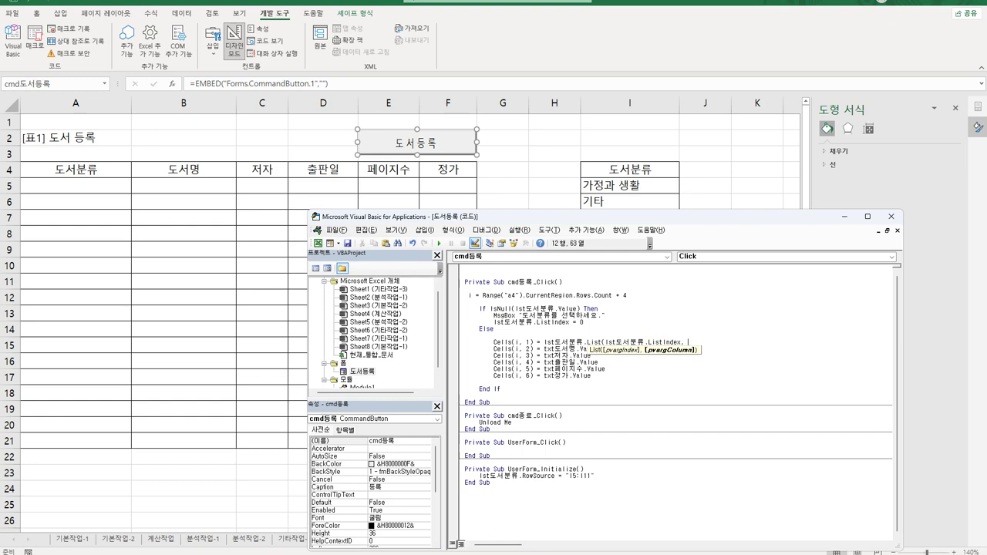
pyautogui.write('0)')
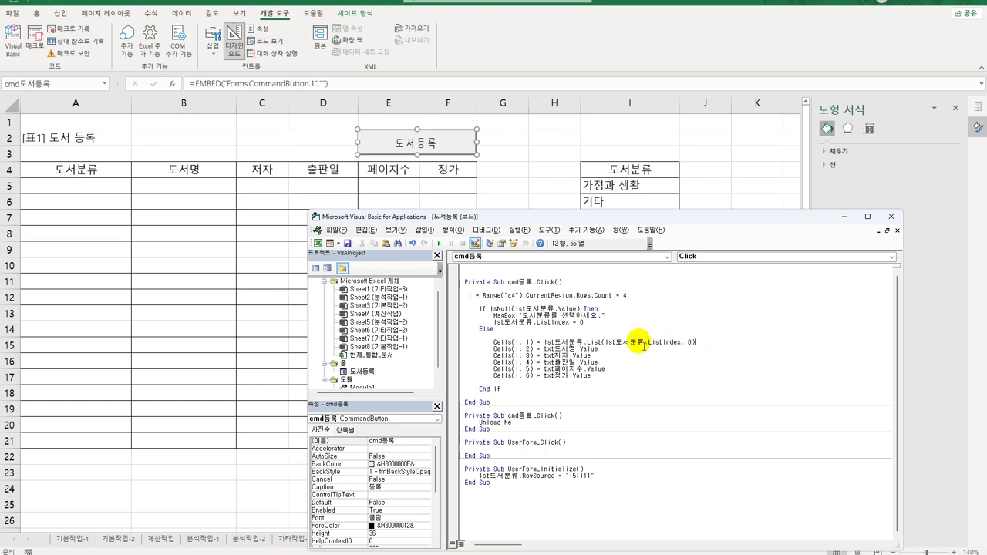
pyautogui.doubleClick(691, 342)
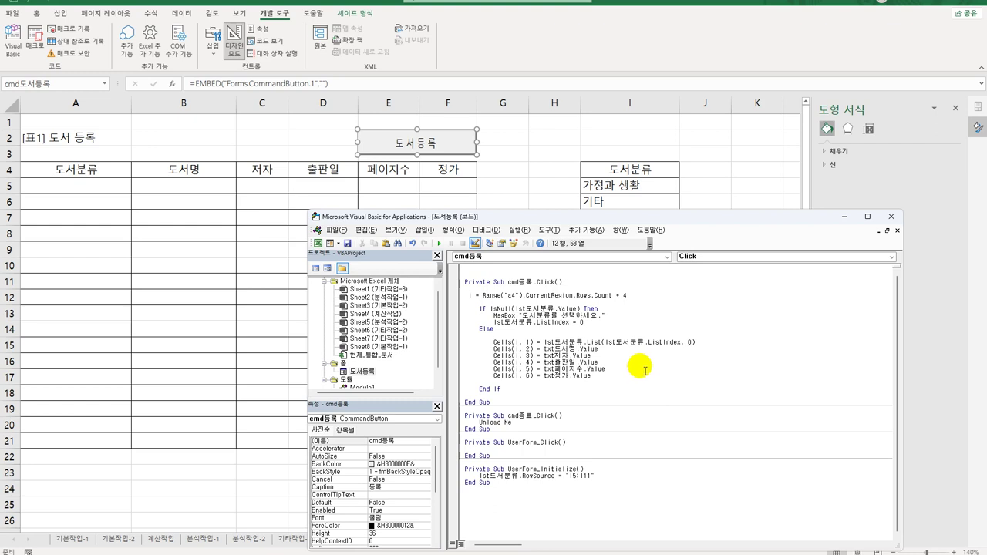
# Change the column 6 line's source to Format(txt정가, "#,##0"), dropping the .Value property
pyautogui.click(546, 376)
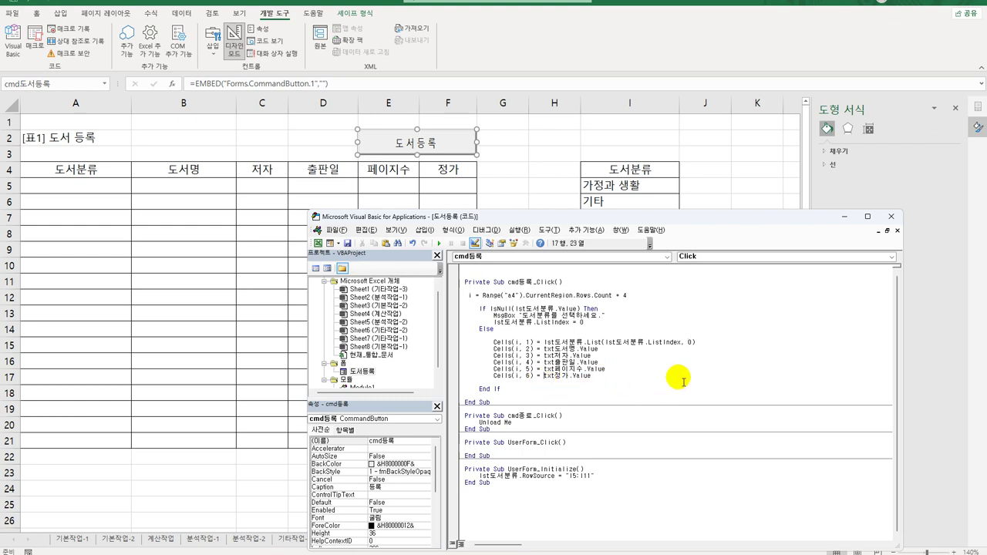
pyautogui.write('Format(')
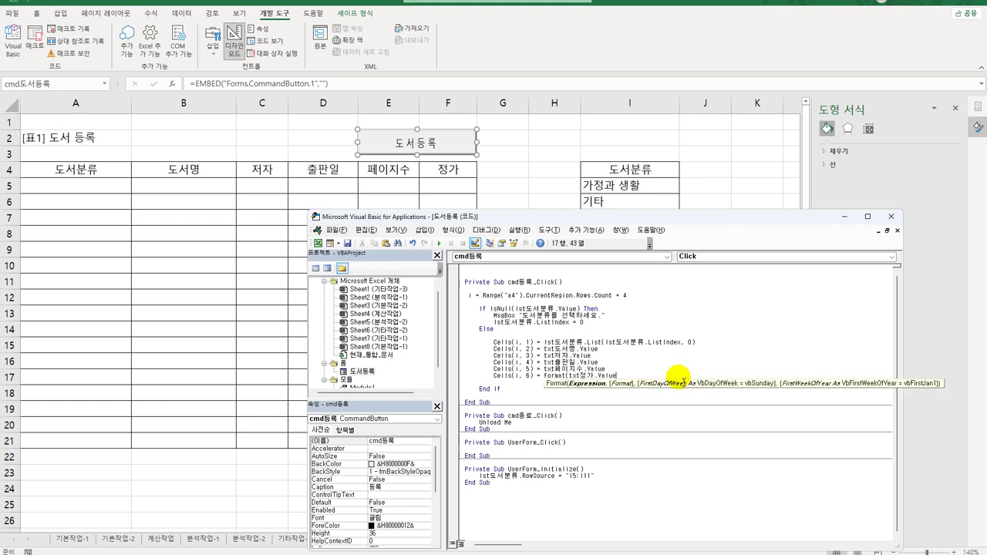
pyautogui.press('BackSpace')
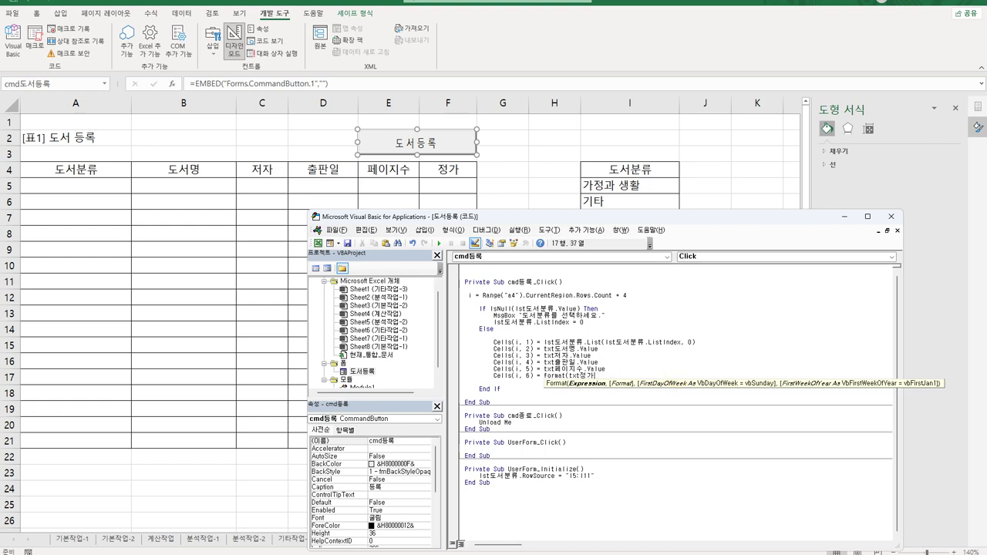
pyautogui.write(', "')
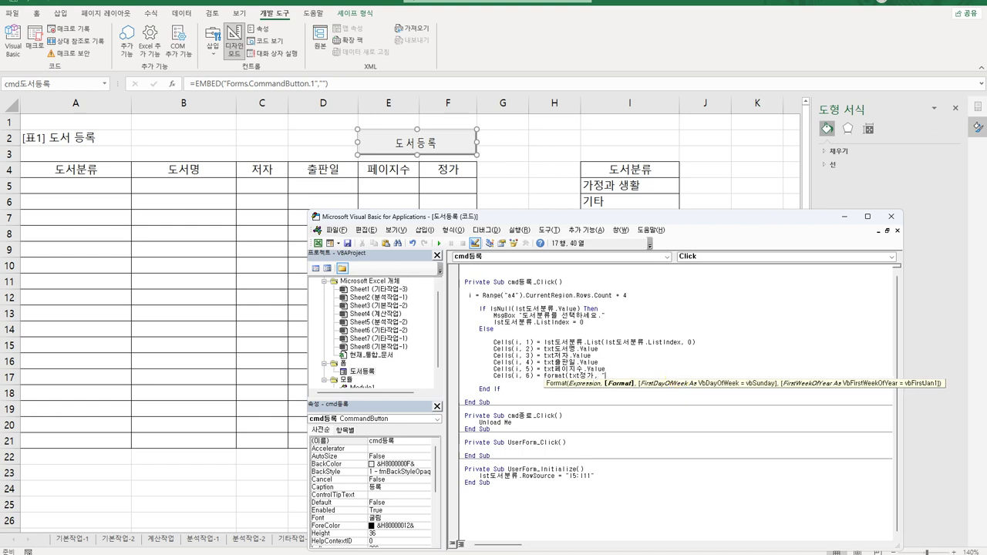
pyautogui.write('#,##0")')
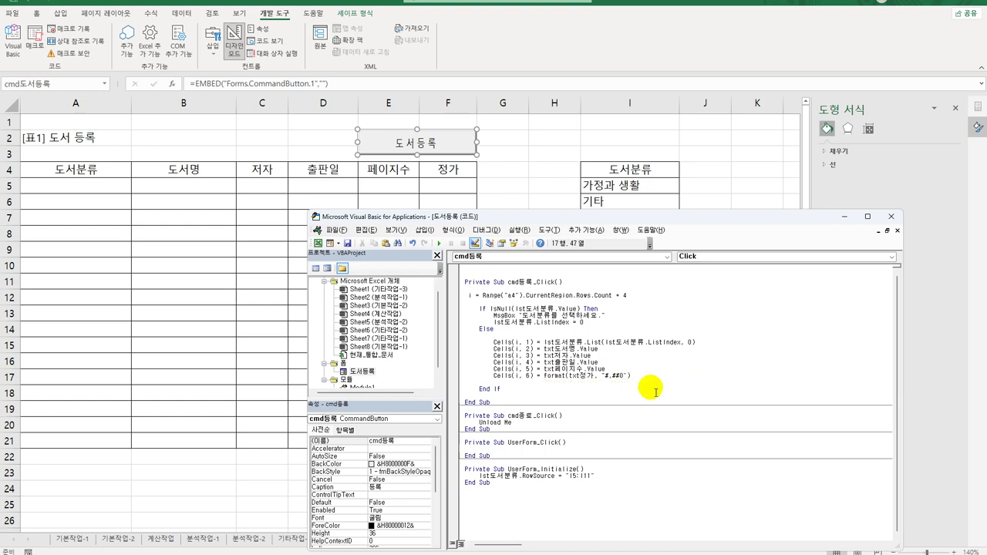
pyautogui.click(597, 401)
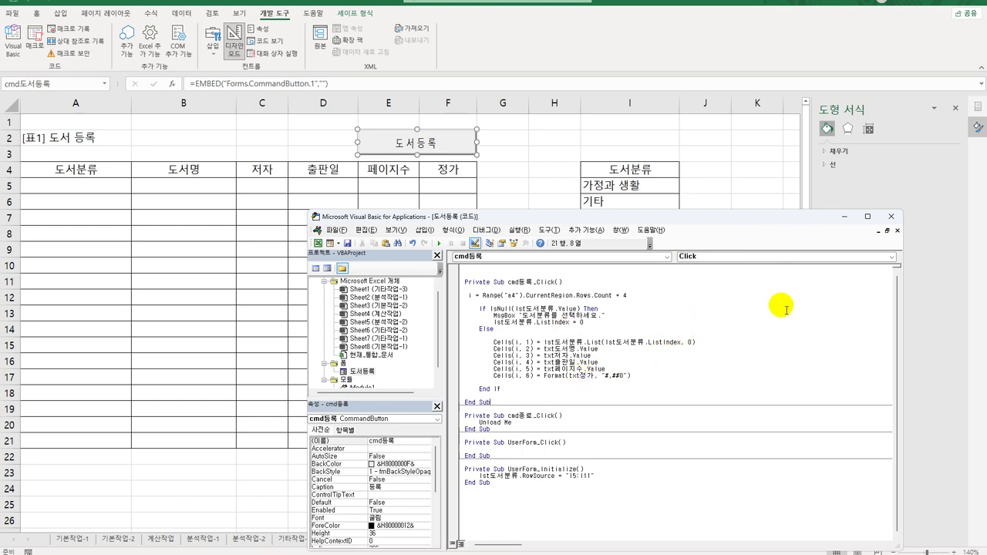
# Close the VBA editor and the 도형 서식 pane, and turn off design mode on the worksheet
pyautogui.click(890, 216)
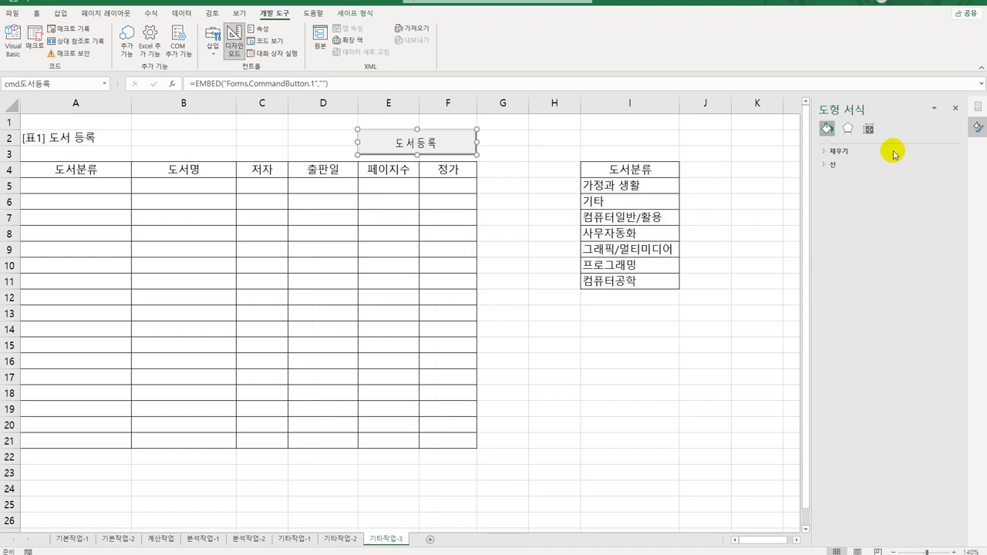
pyautogui.click(955, 108)
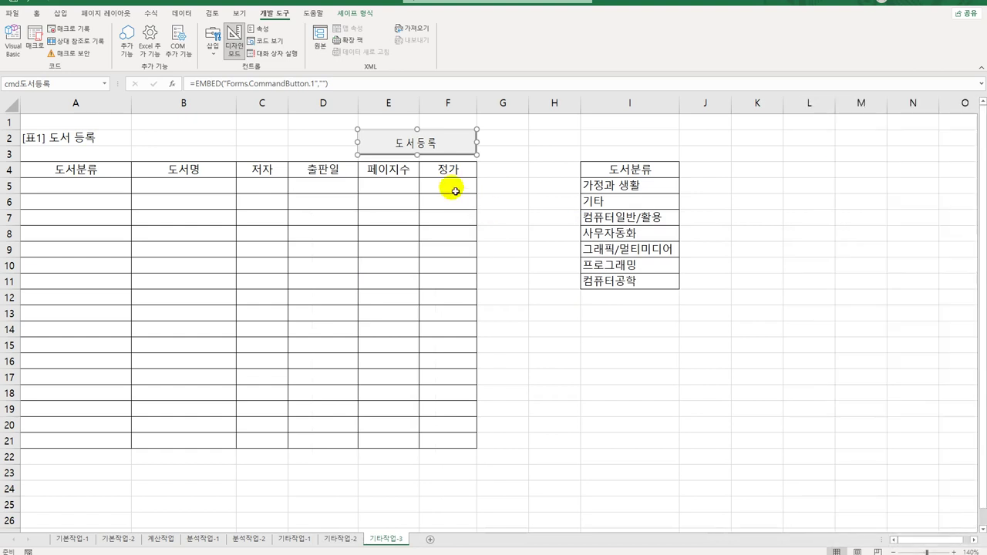
pyautogui.click(236, 42)
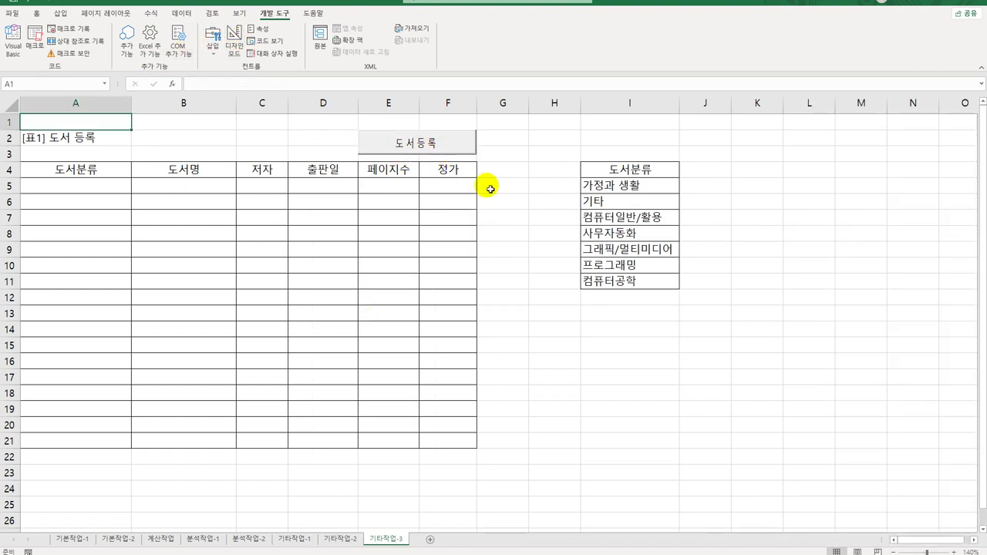
pyautogui.click(522, 233)
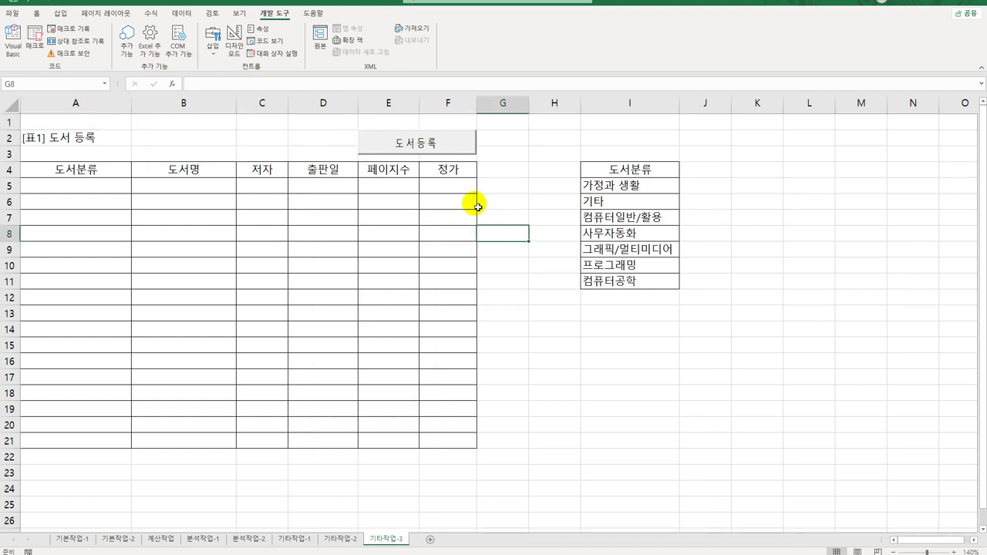
# Open the 도서등록 form with the worksheet's command button and move it clear of the table
pyautogui.click(421, 148)
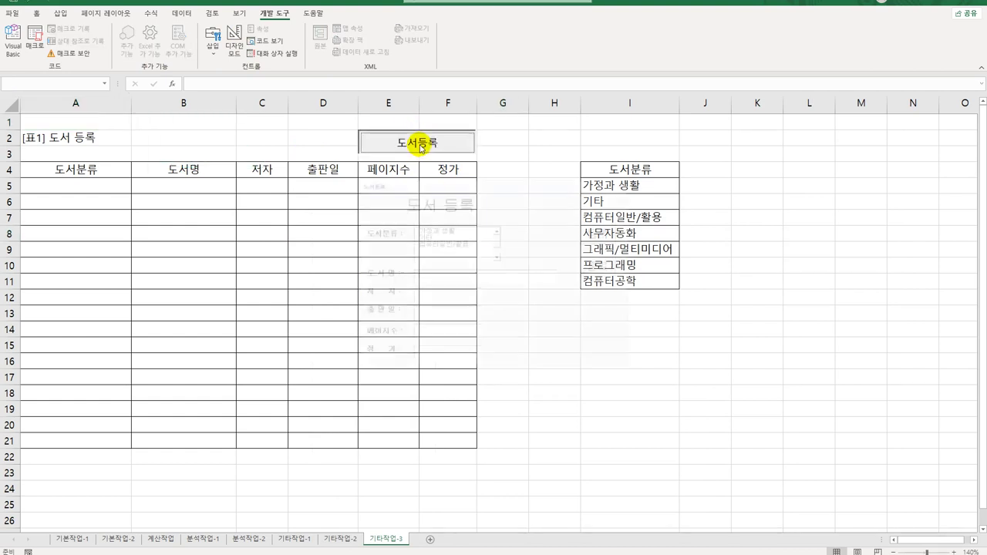
pyautogui.moveTo(476, 179); pyautogui.dragTo(611, 212)
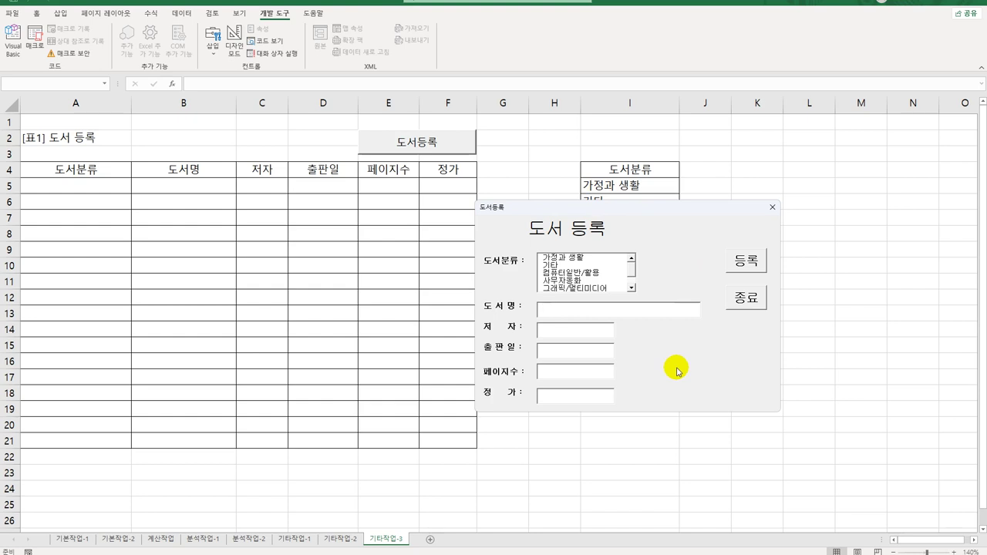
pyautogui.moveTo(633, 206); pyautogui.dragTo(638, 205)
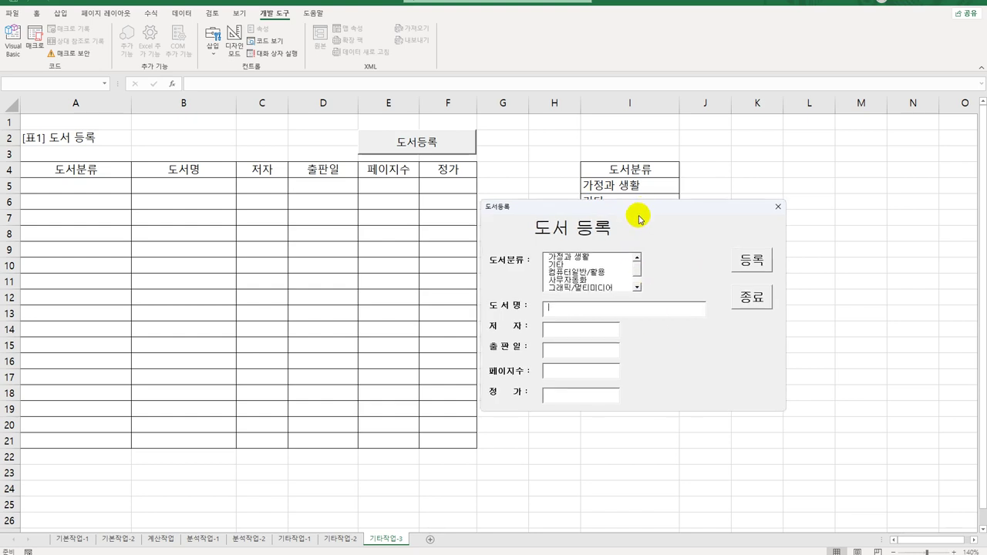
# Check the items in the 도서분류 list, then test 등록 with no category selected and dismiss the message
pyautogui.click(636, 284)
pyautogui.click(636, 283)
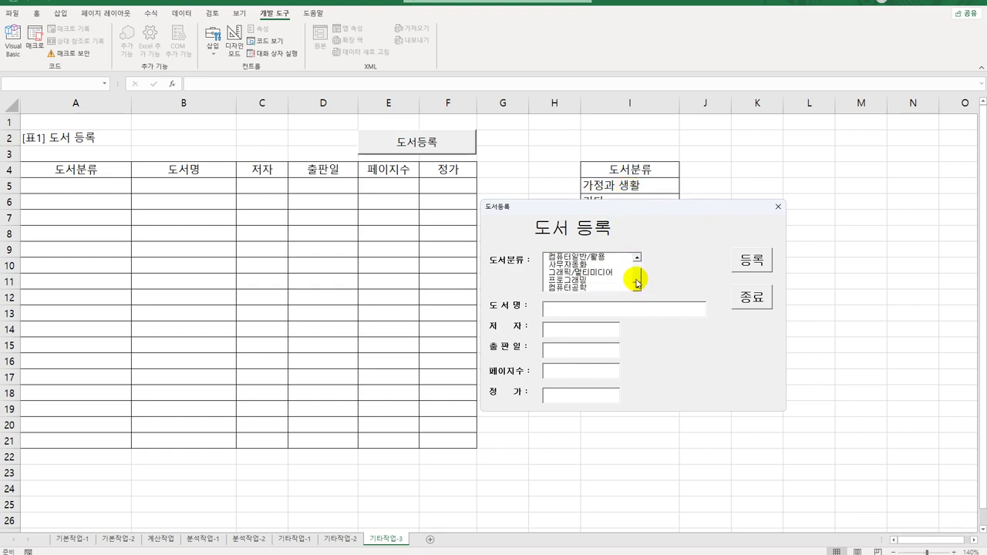
pyautogui.click(635, 269)
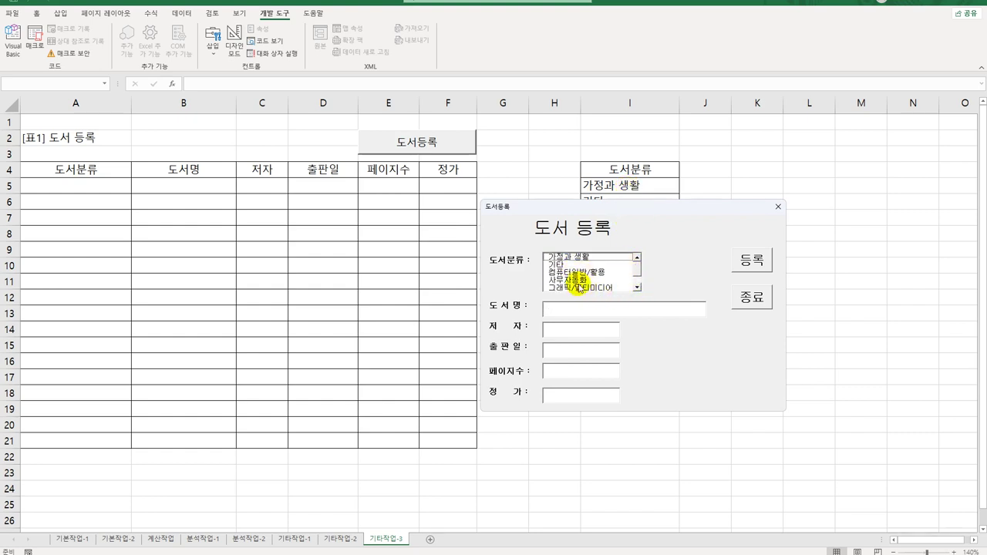
pyautogui.click(758, 272)
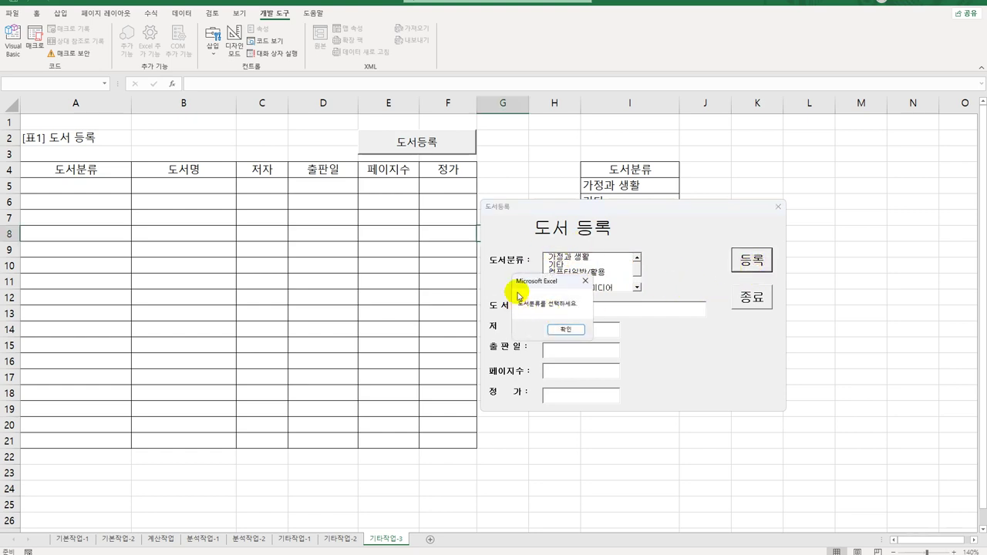
pyautogui.click(565, 328)
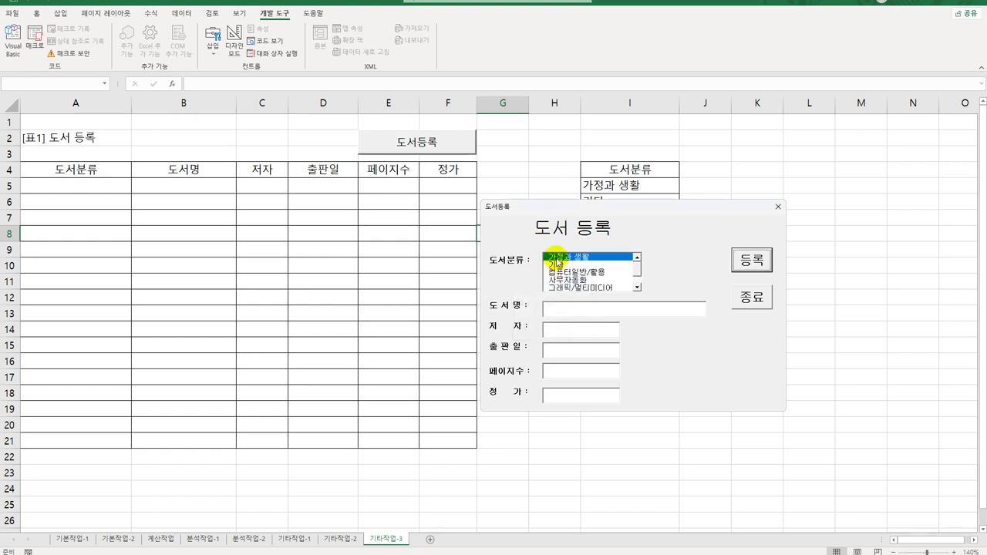
# Select 사무자동화 as the 도서분류 and enter 엑셀 as the 도서명
pyautogui.click(547, 310)
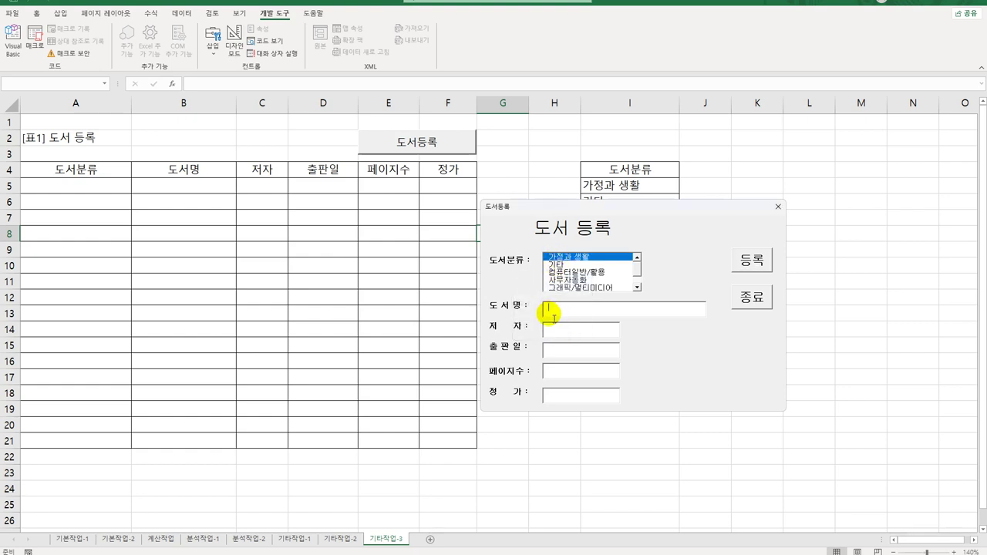
pyautogui.click(562, 272)
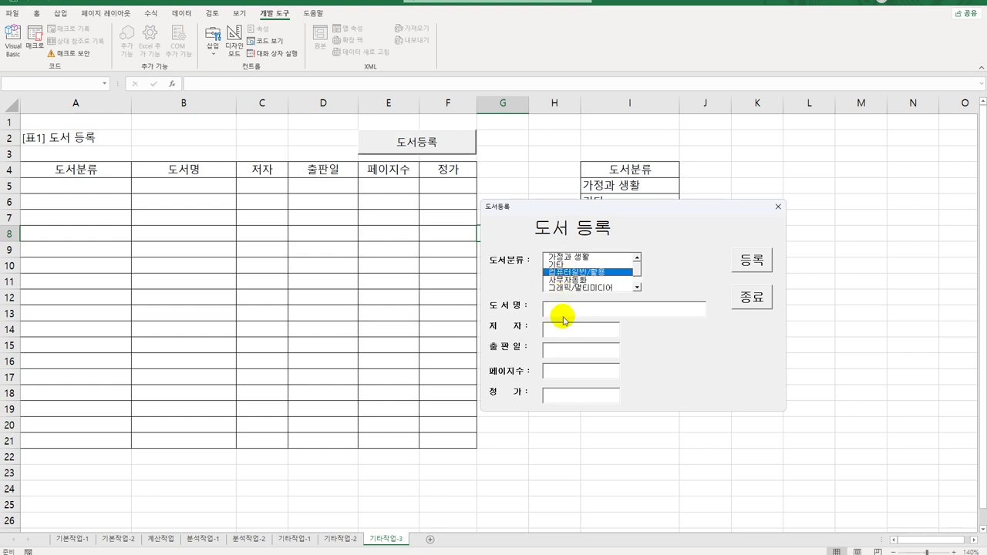
pyautogui.scroll(-1, 632, 277)
pyautogui.click(626, 274)
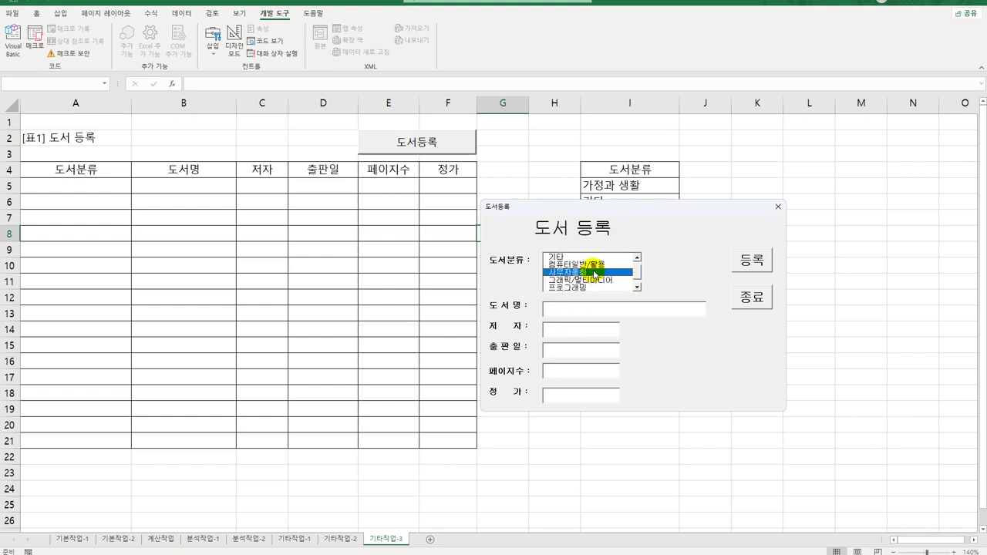
pyautogui.click(548, 311)
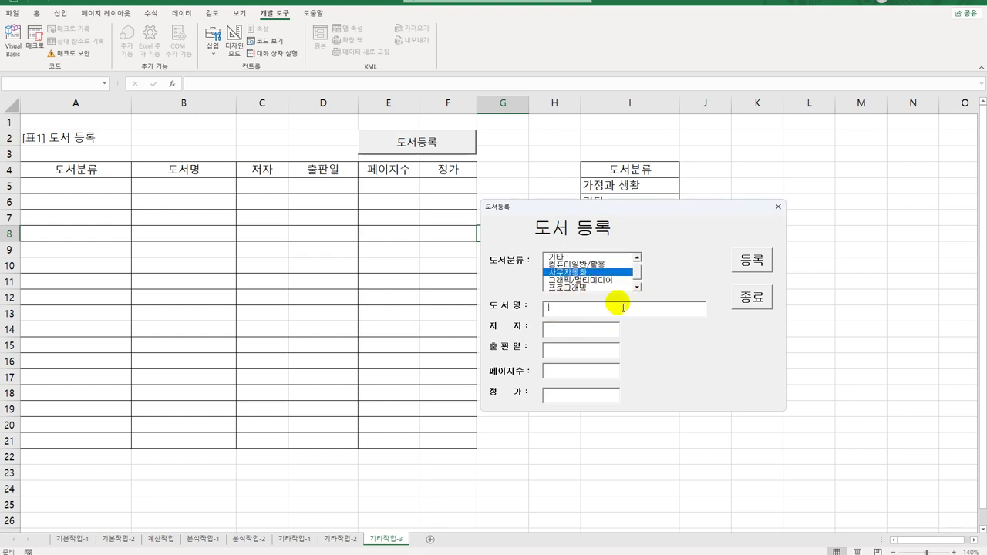
pyautogui.write('dprtpf')
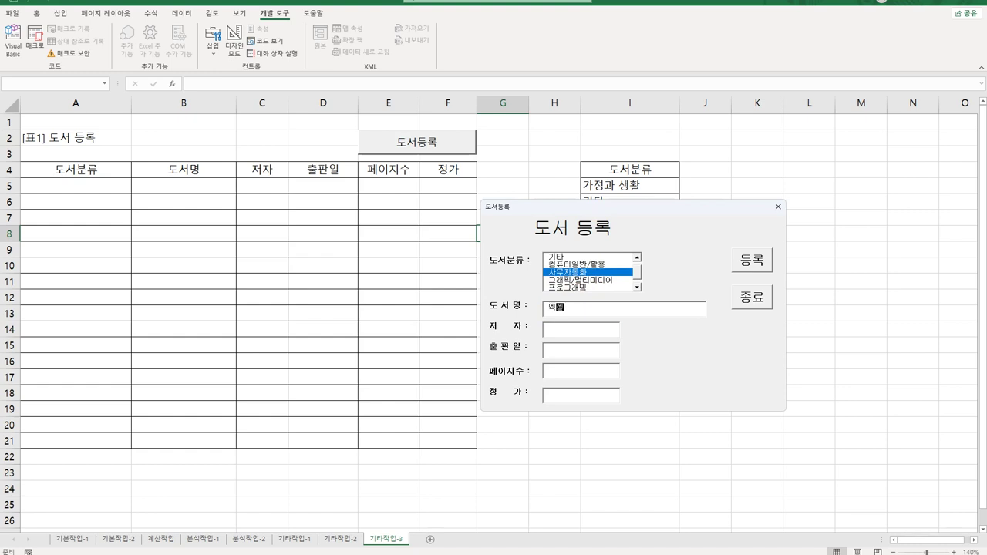
# Complete the book details with the author's name as 저자, 2023-1-1 as 출판일, 150 as 페이지수 and 18000 as 정가
pyautogui.click(549, 349)
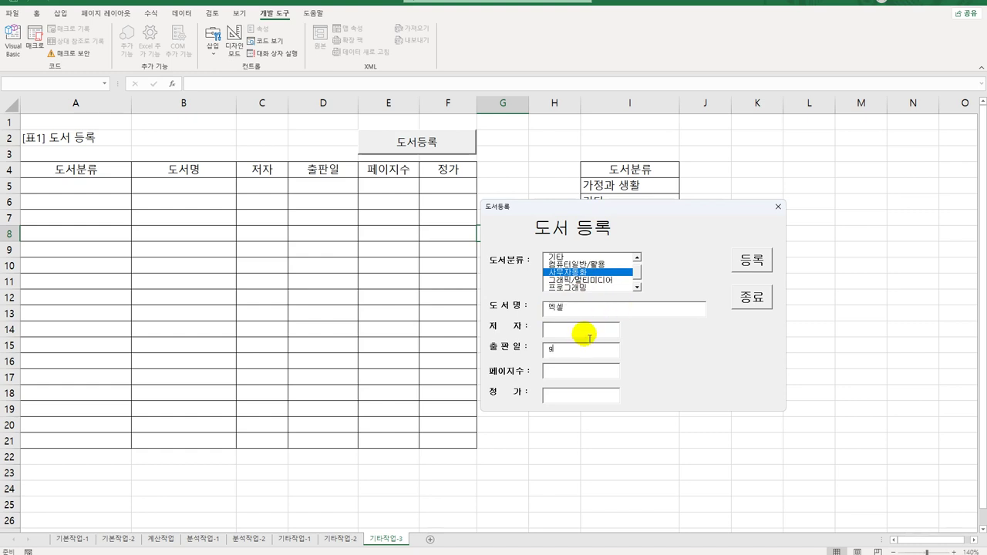
pyautogui.write('gghdrlfehd')
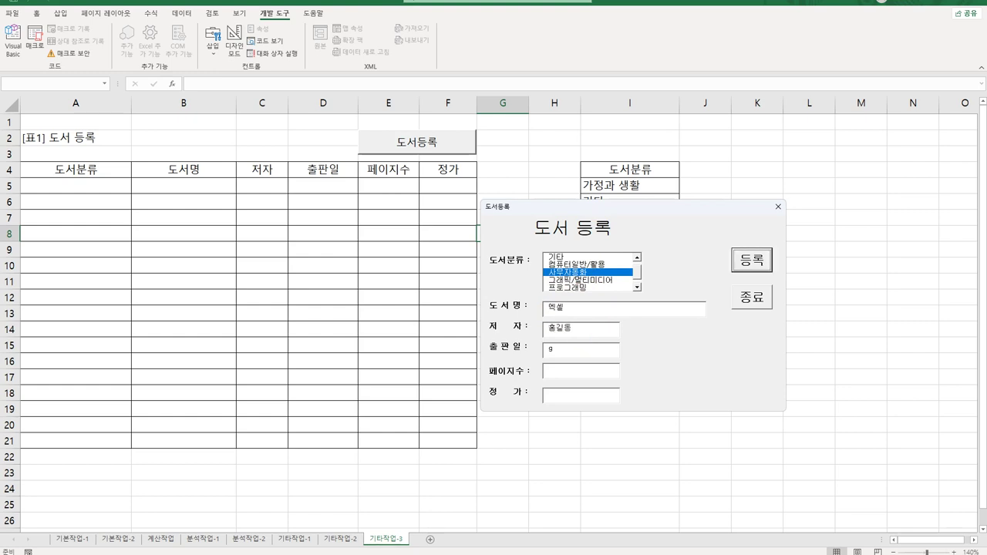
pyautogui.click(550, 349)
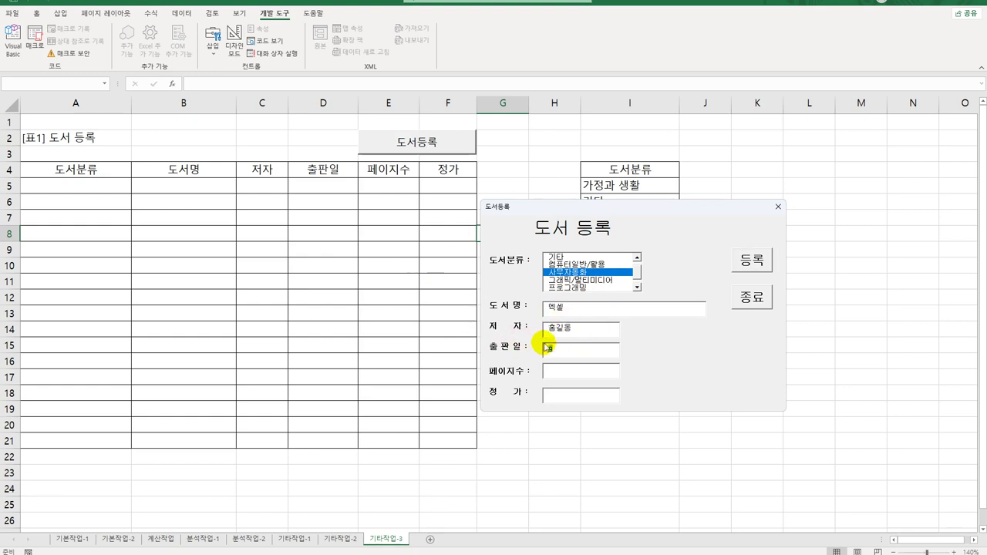
pyautogui.write('2023-1-1')
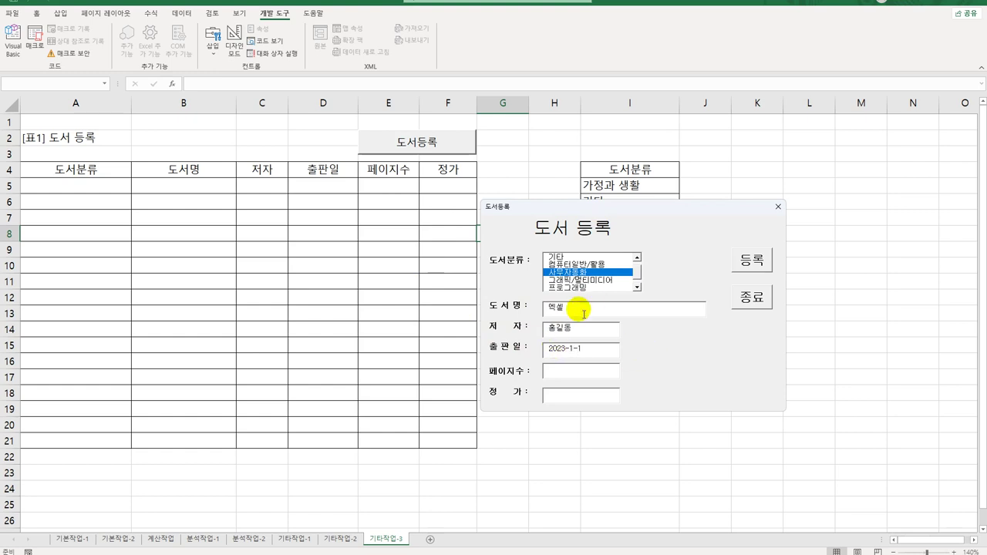
pyautogui.click(570, 370)
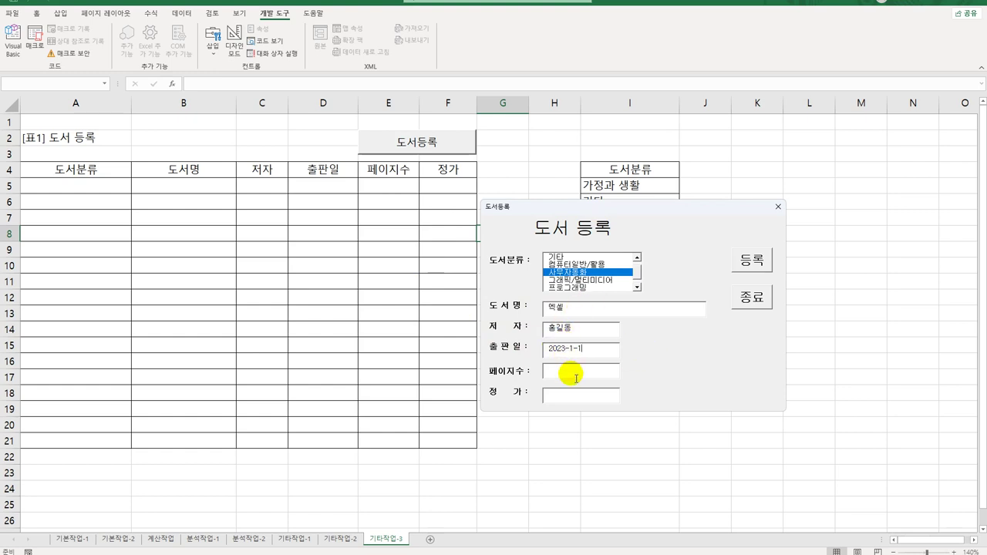
pyautogui.write('150')
pyautogui.click(588, 395)
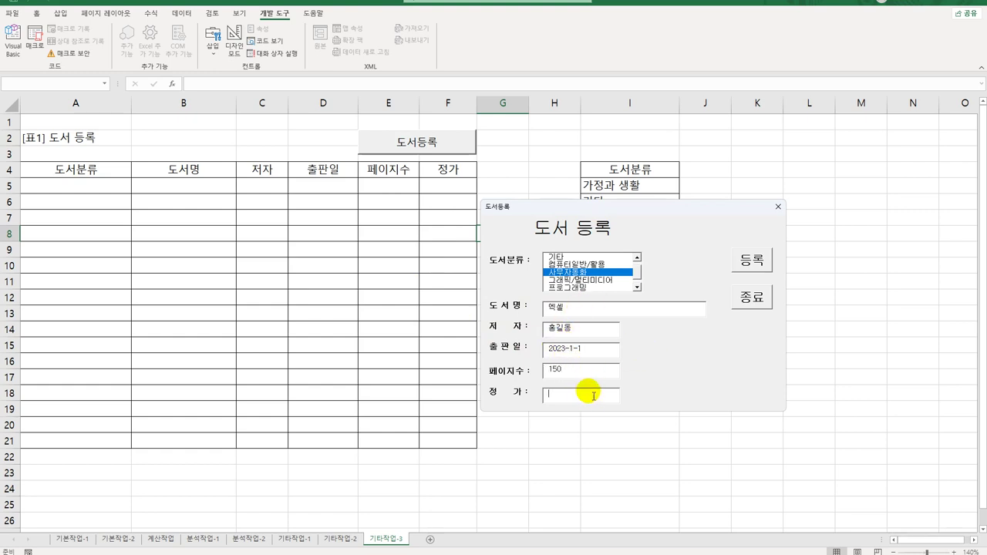
pyautogui.write('18000')
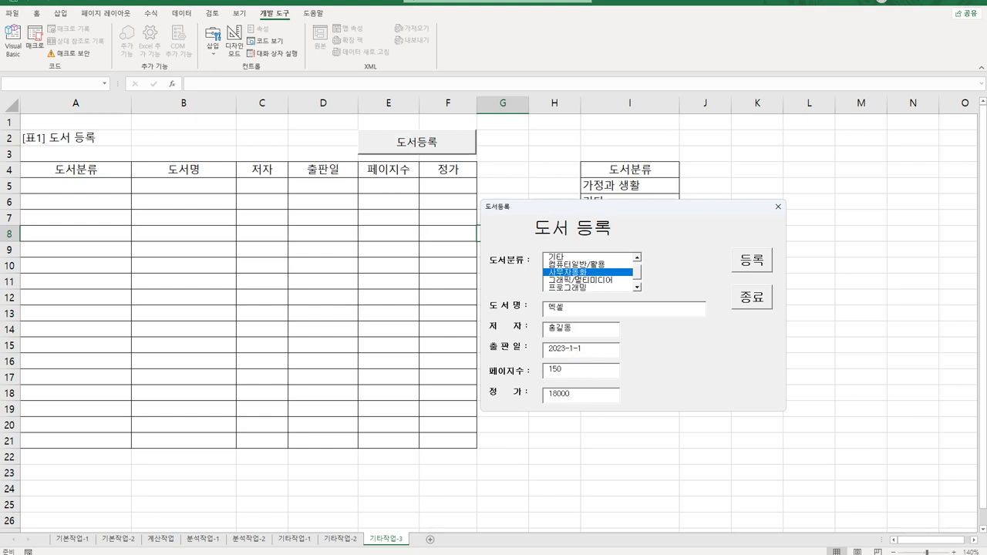
# Register the sample book in the worksheet table and close the 도서등록 form with its 종료 command
pyautogui.click(746, 263)
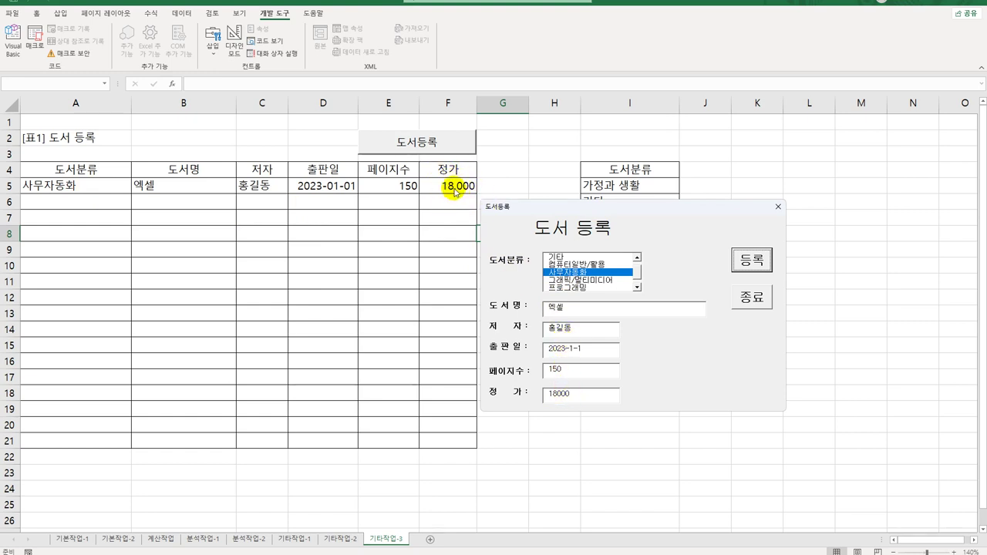
pyautogui.click(751, 299)
pyautogui.click(761, 315)
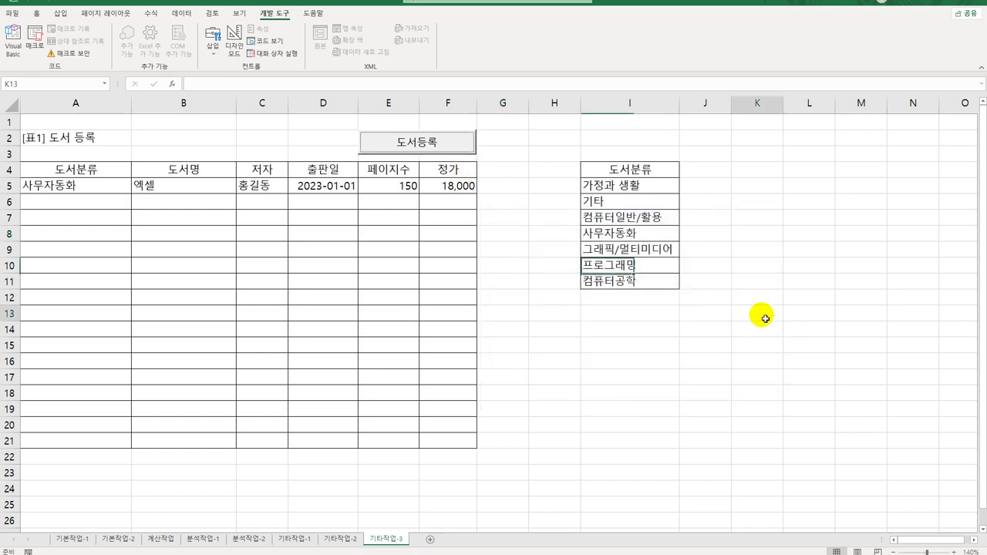